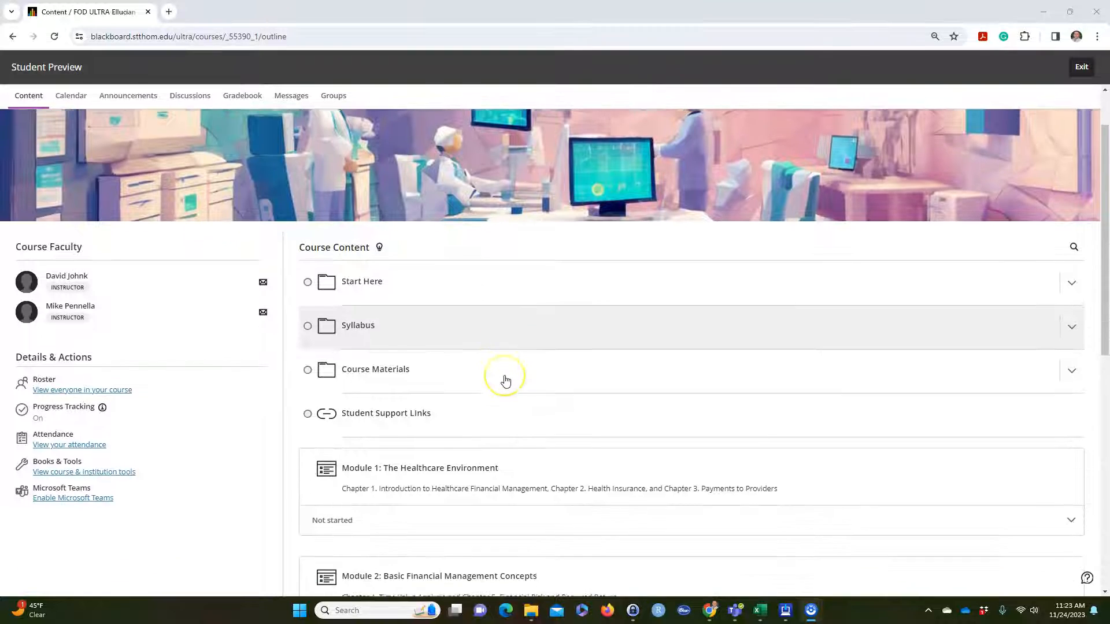
Expand Module 1: The Healthcare Environment and review its overview, discussion, Excel assignment and chapter quizzes
scroll(505, 380, "up", 1)
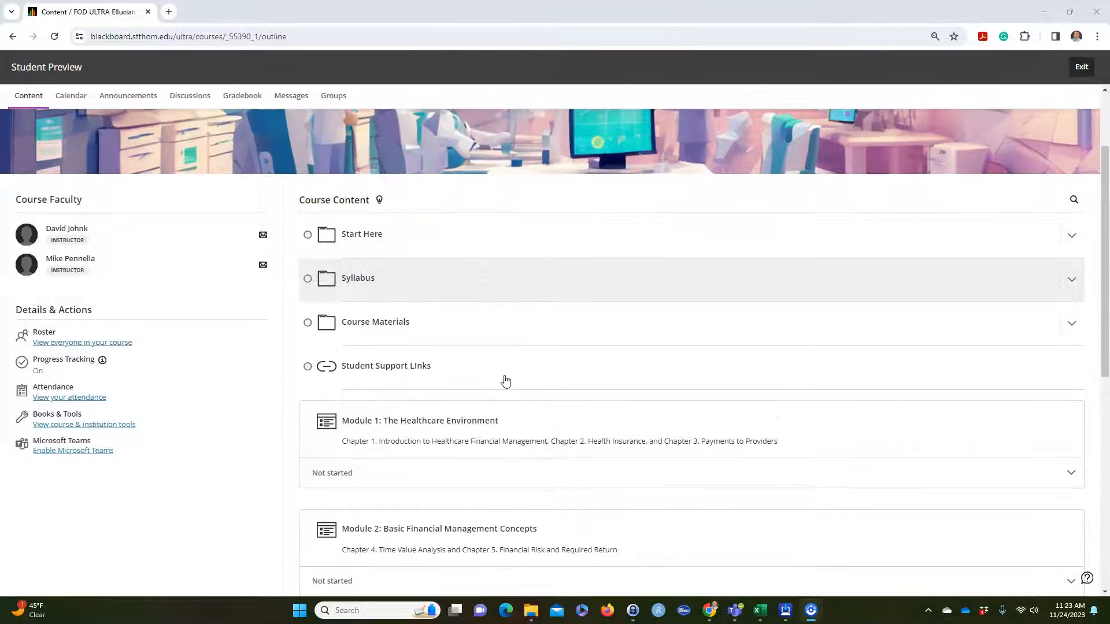
scroll(505, 380, "down", 2)
left_click(537, 352)
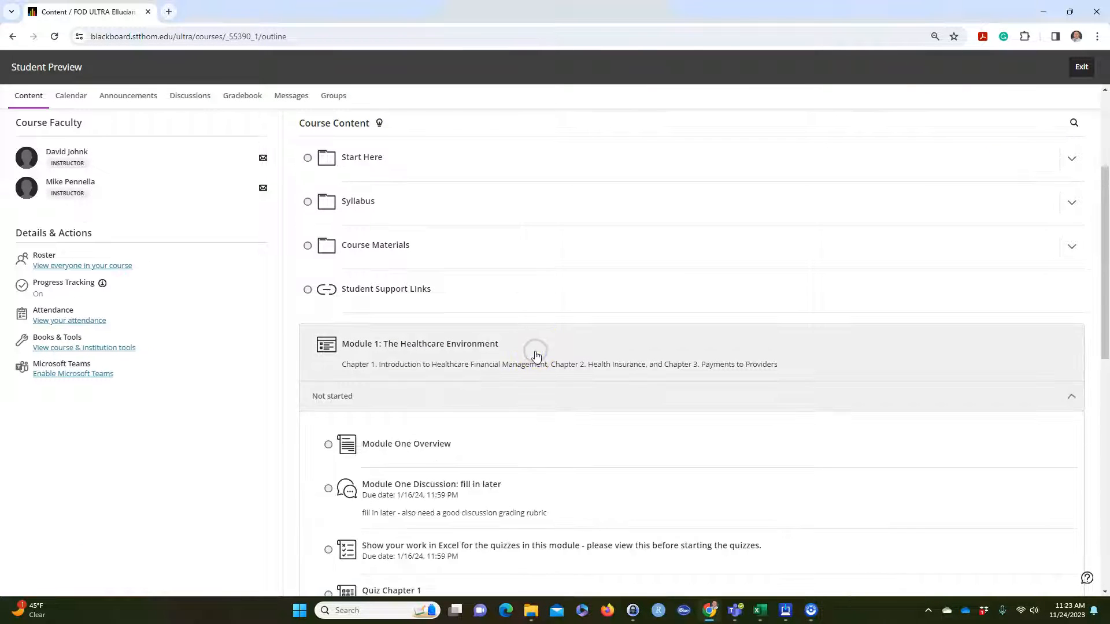
scroll(476, 470, "down", 2)
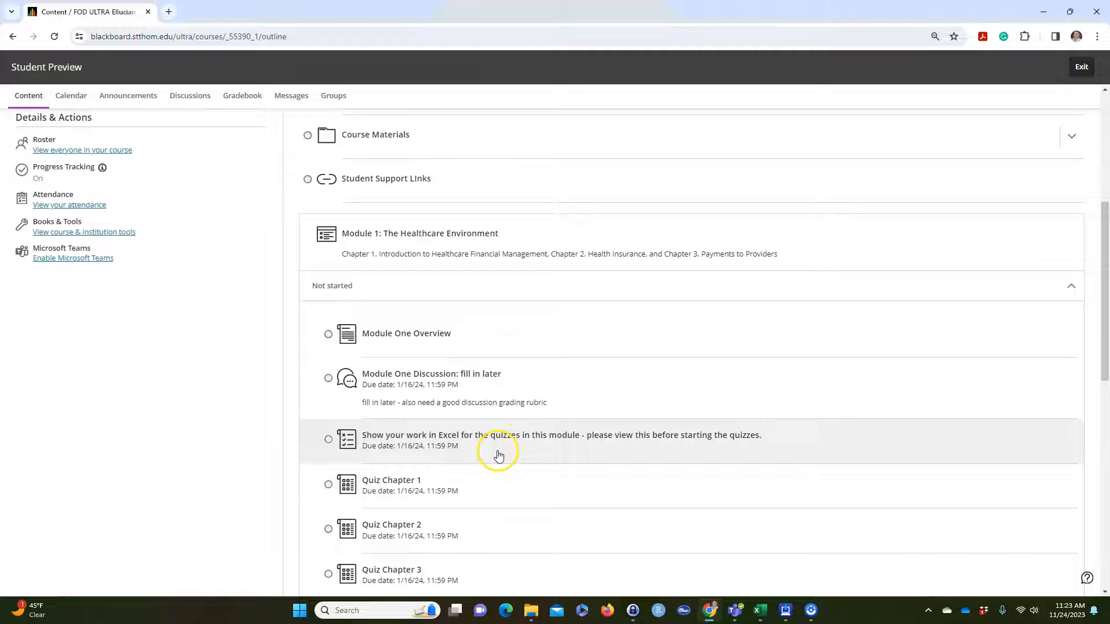
scroll(498, 456, "down", 1)
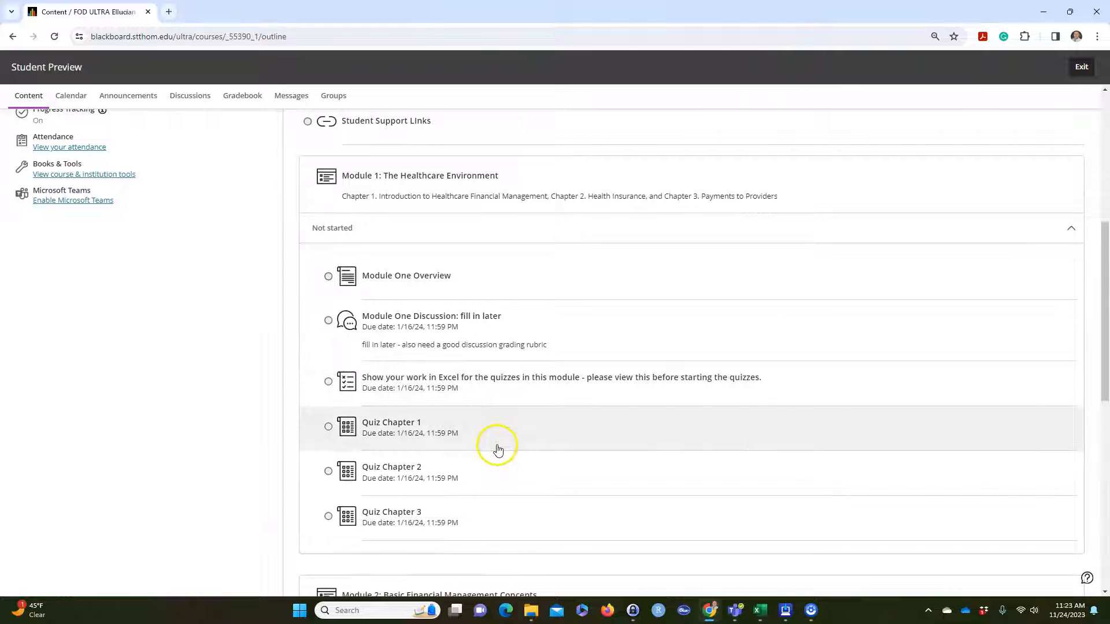
scroll(514, 417, "down", 1)
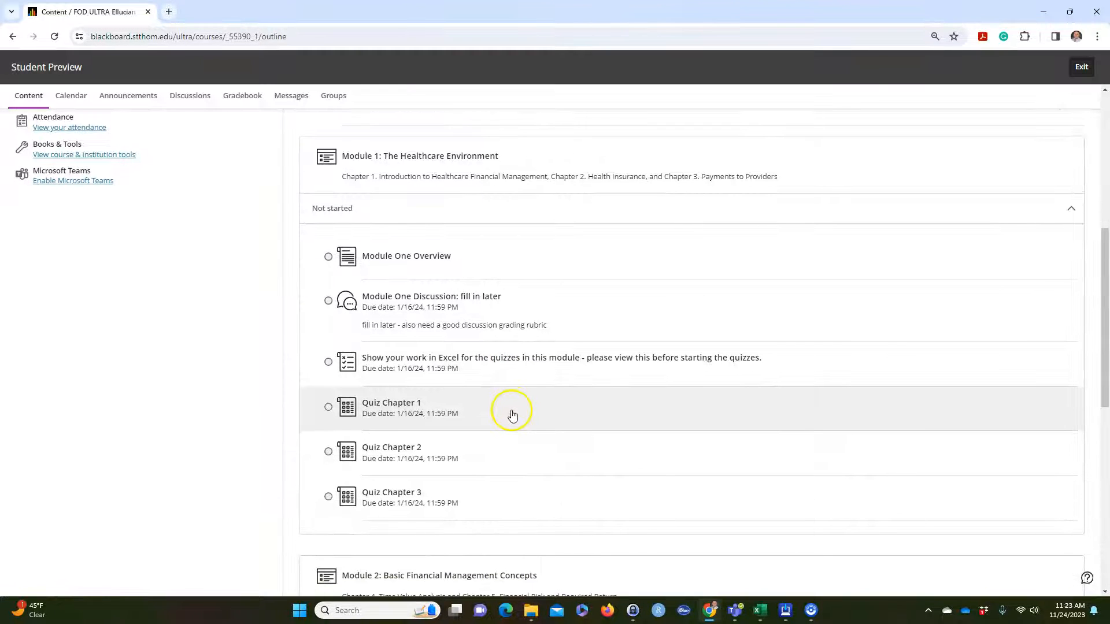
scroll(511, 404, "down", 1)
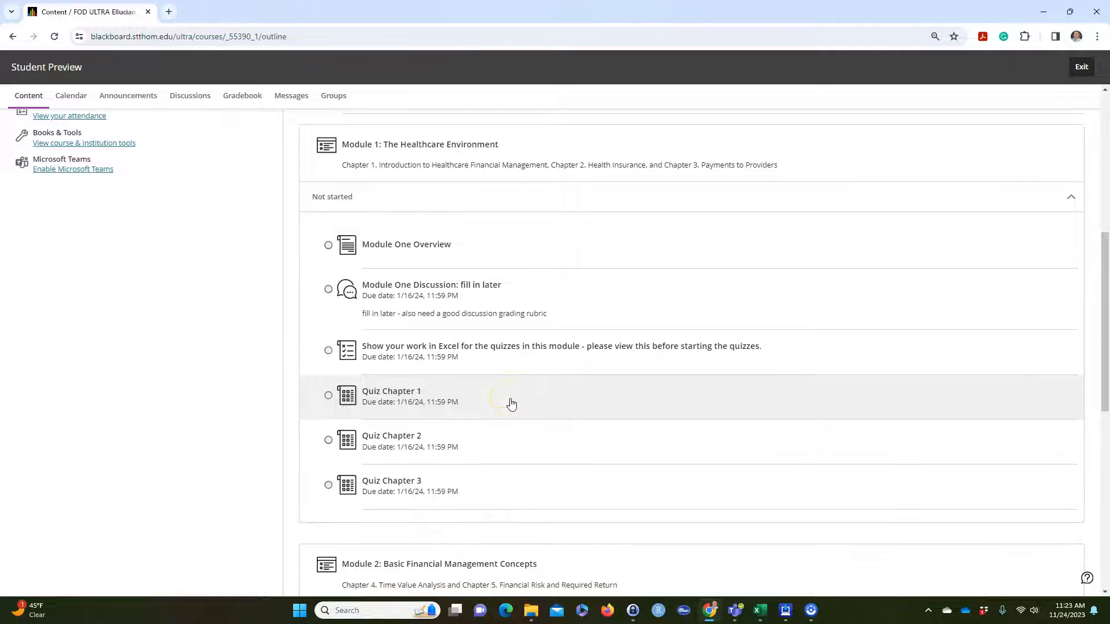
scroll(578, 462, "down", 1)
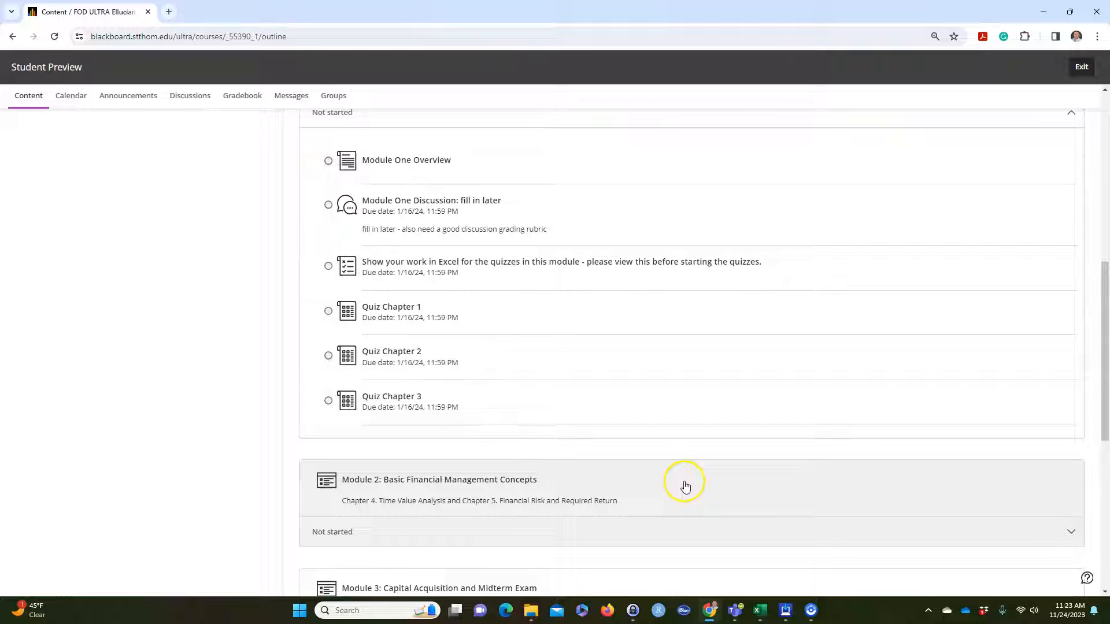
Expand Module 2 and view the grading rubric of its "Show your work in Excel" assignment
left_click(684, 487)
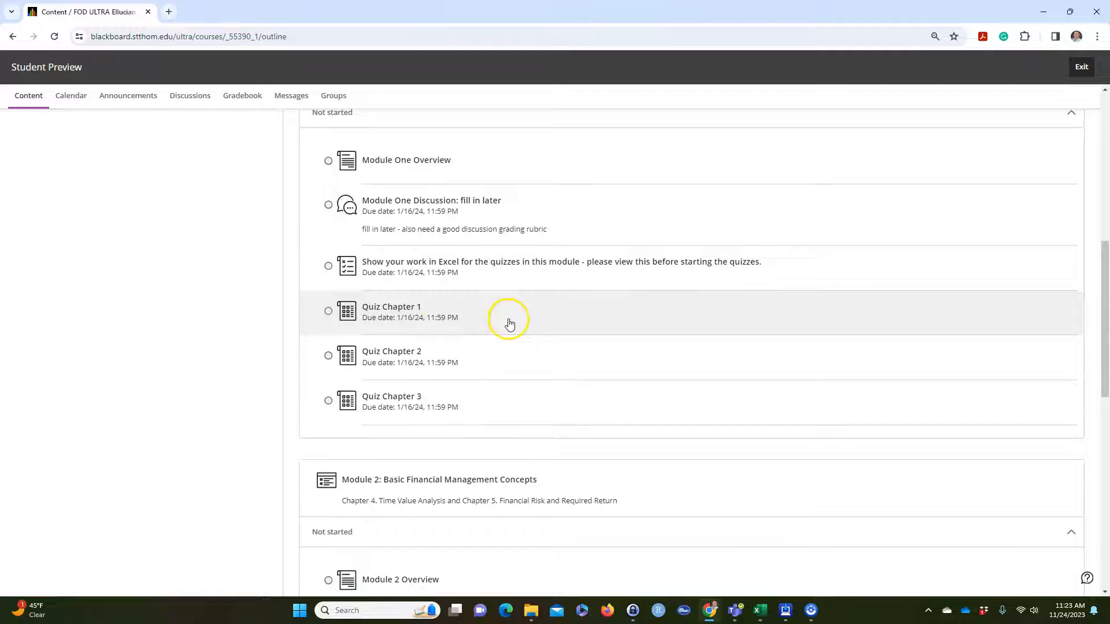
scroll(509, 324, "down", 3)
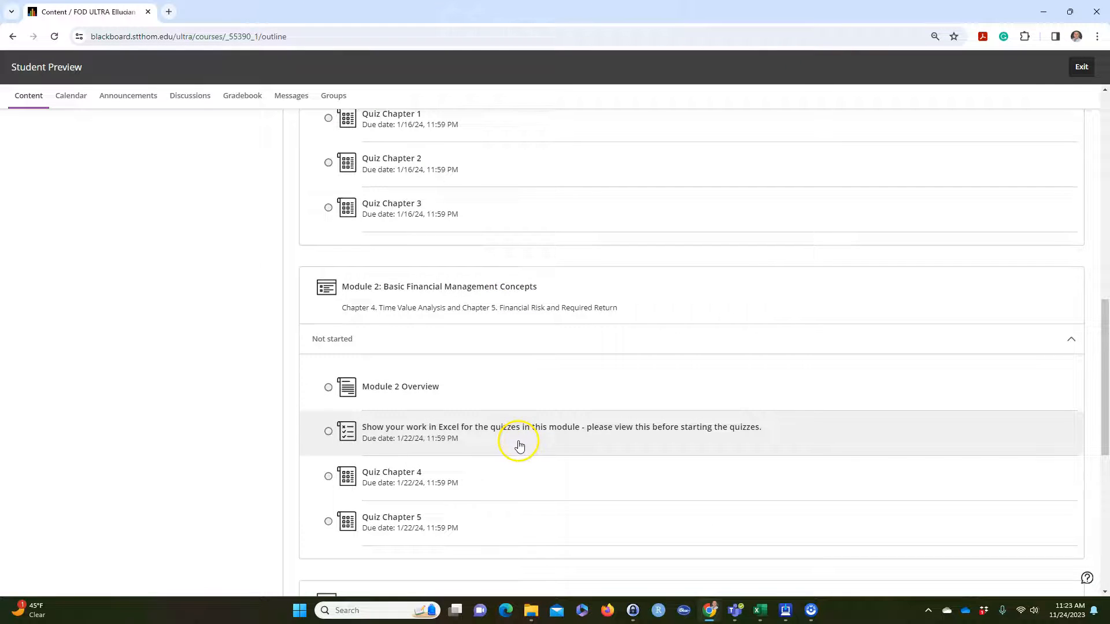
left_click(518, 443)
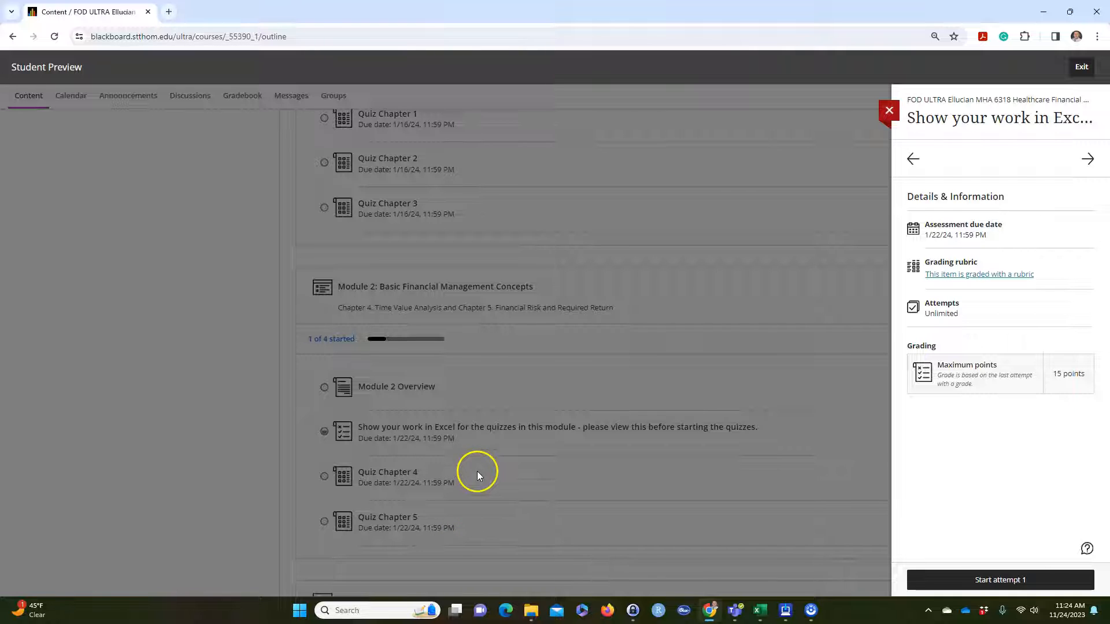
left_click(975, 276)
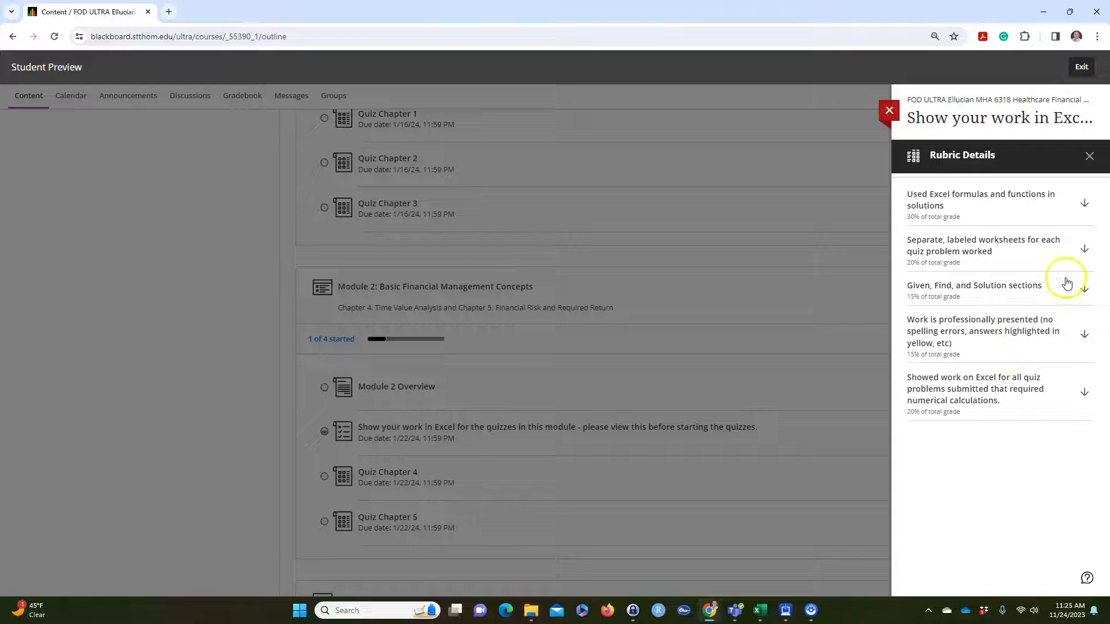
left_click(887, 112)
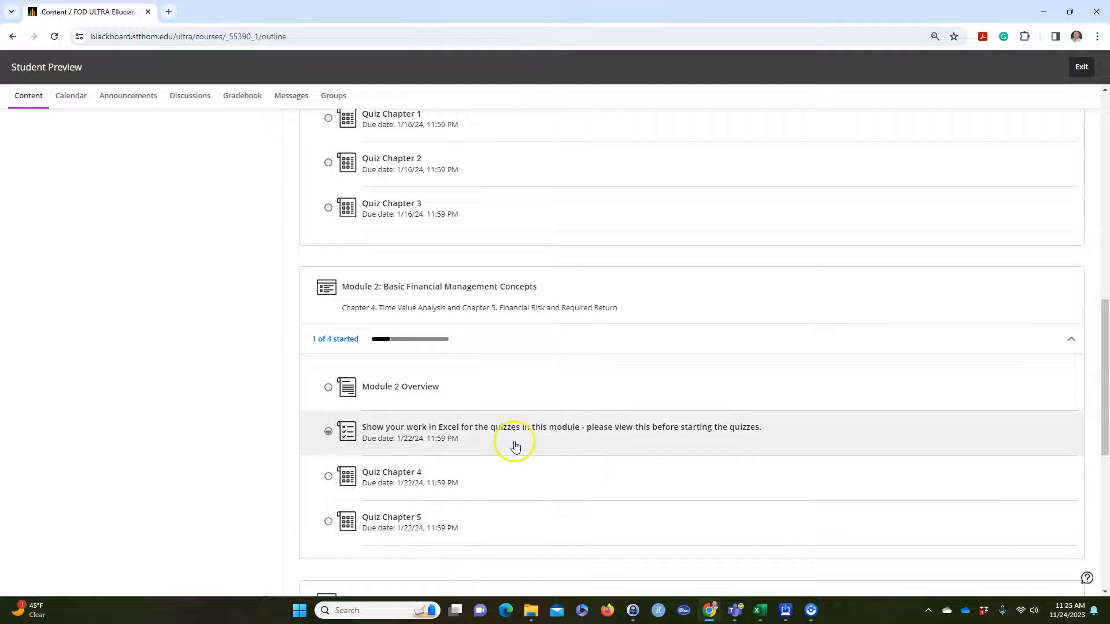
Start attempt 1 of Quiz Chapter 4 and answer Question 1 with True, continuing to Question 2
left_click(491, 482)
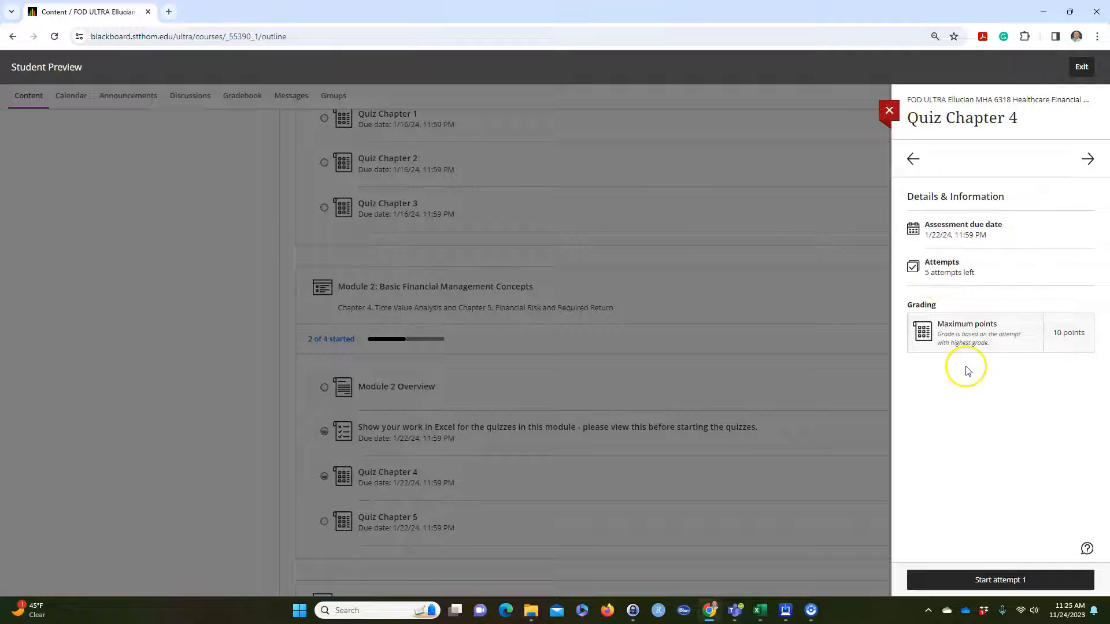
left_click(977, 581)
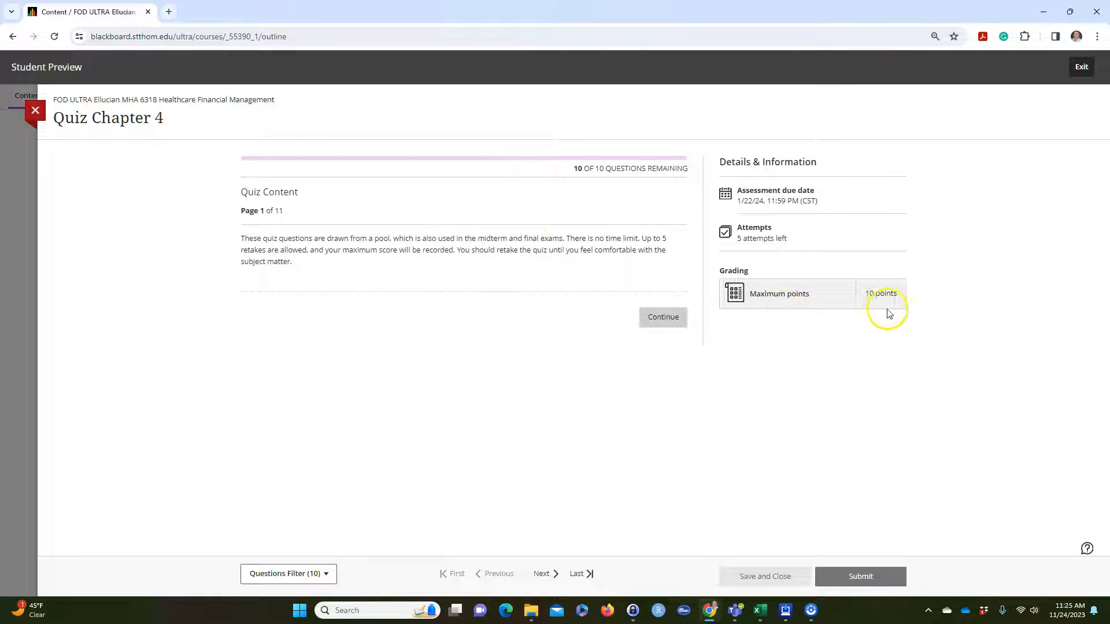
left_click(664, 319)
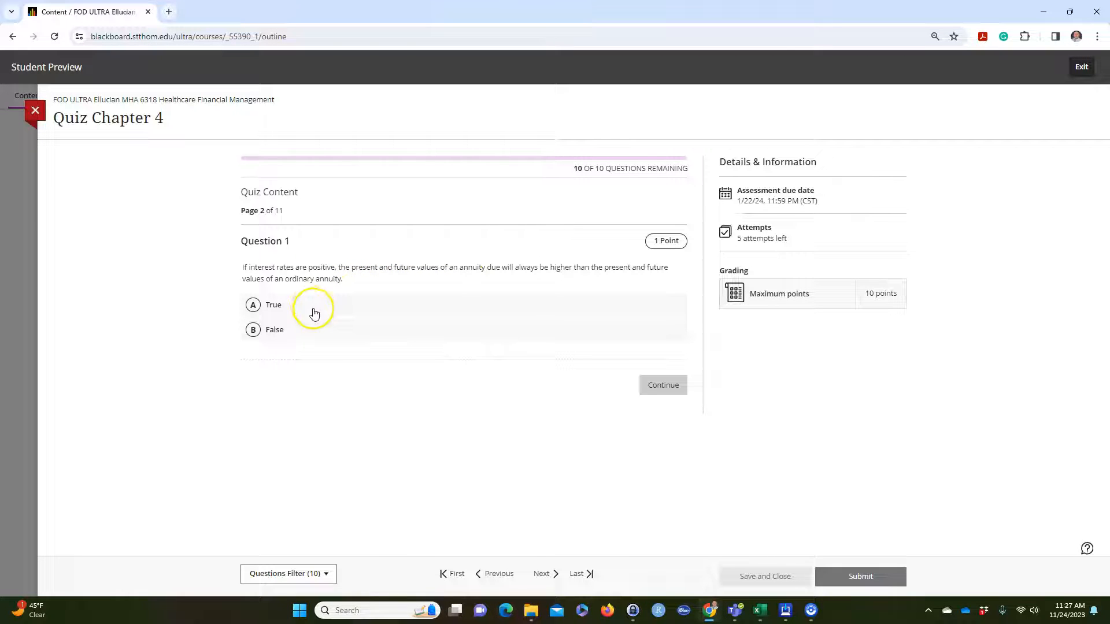
left_click(332, 306)
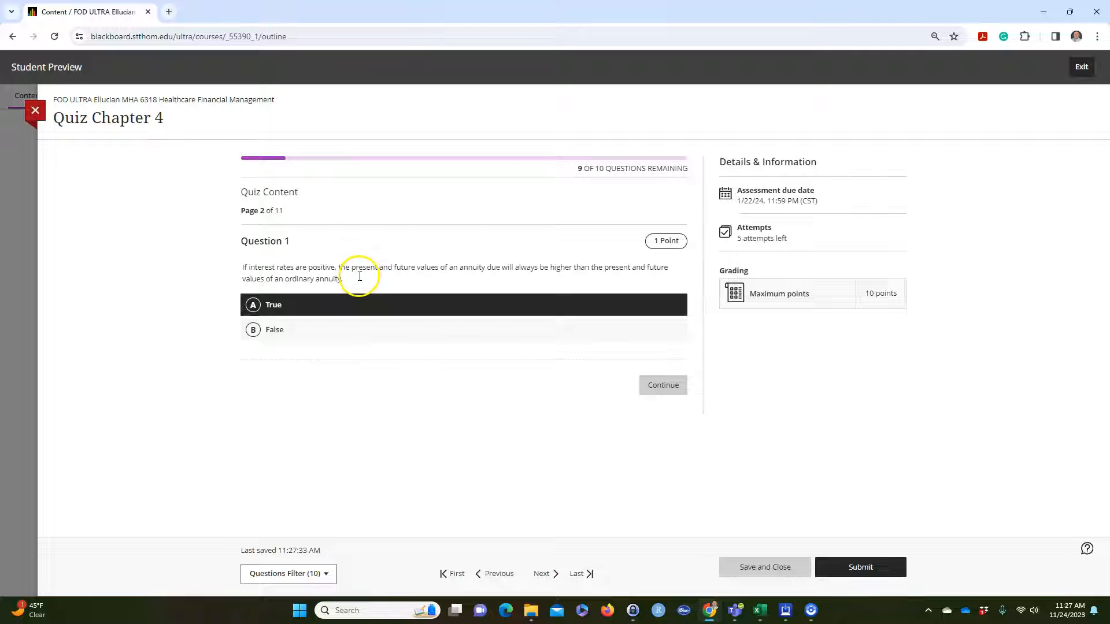
left_click(662, 385)
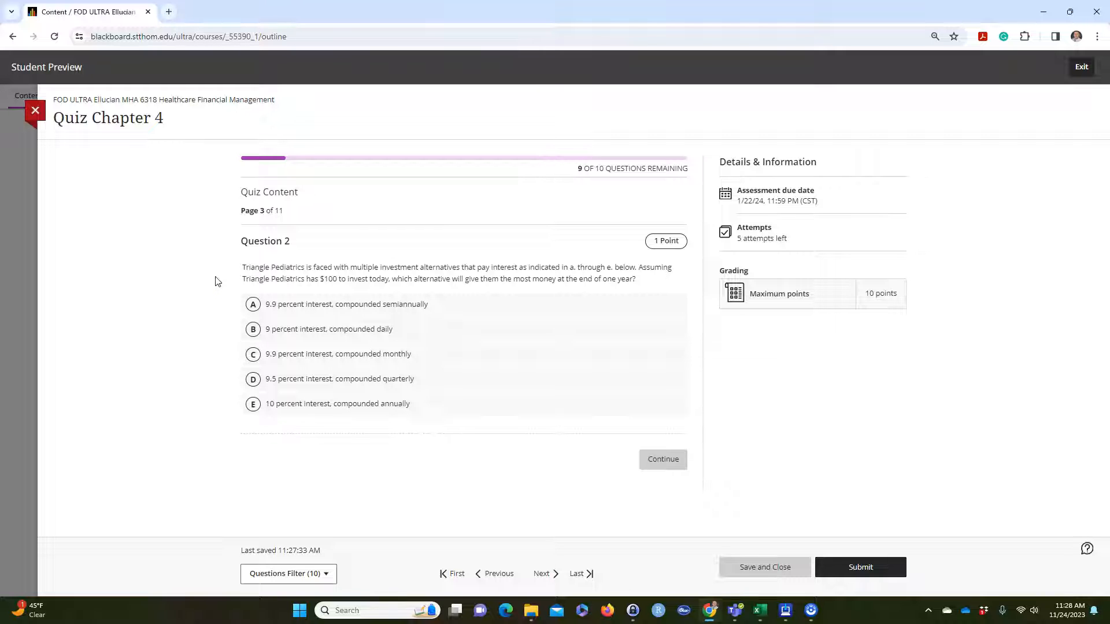
Capture a rectangular screen snip of Question 2 with all of its answer options
key("super")
left_click(195, 257)
key("super+shift+s")
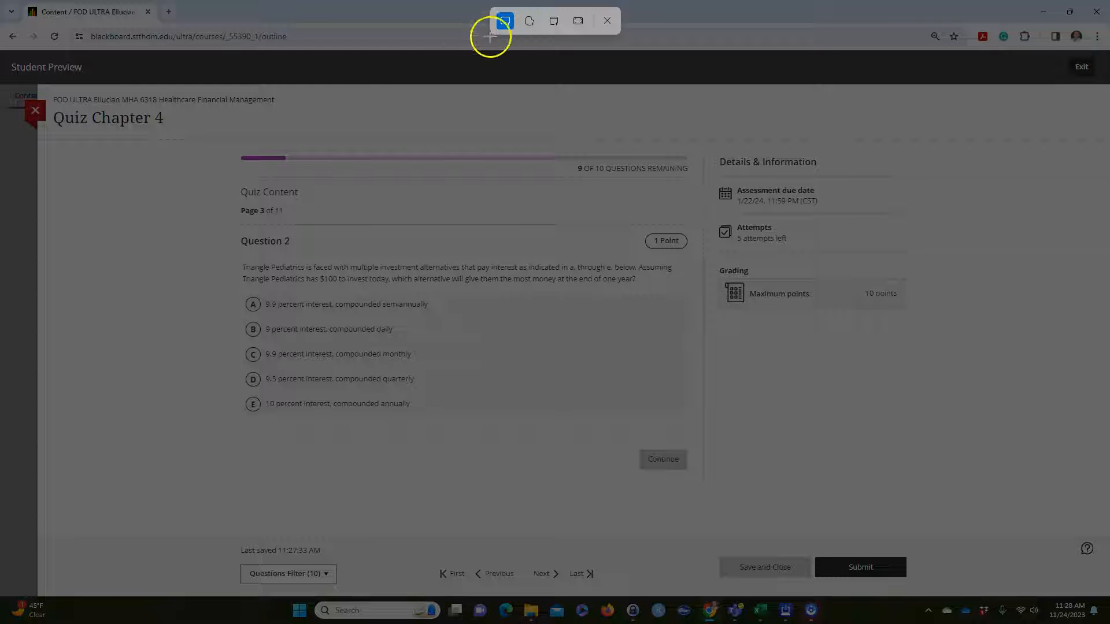
left_click_drag(231, 225, 695, 425)
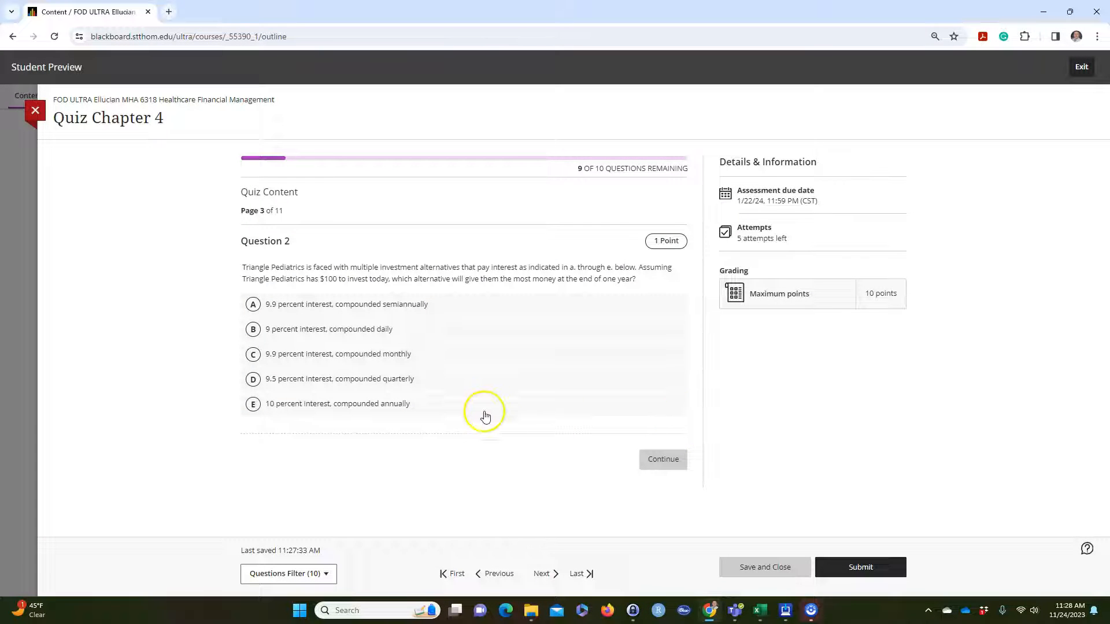
Switch to Excel and create a blank workbook
left_click(358, 610)
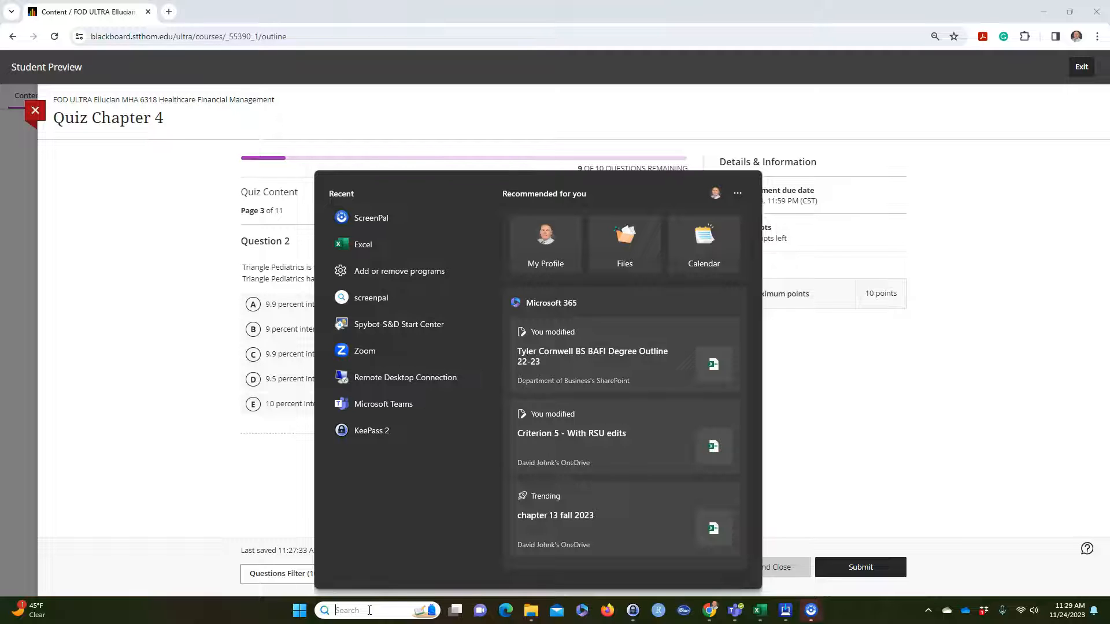
type("exc")
key("Return")
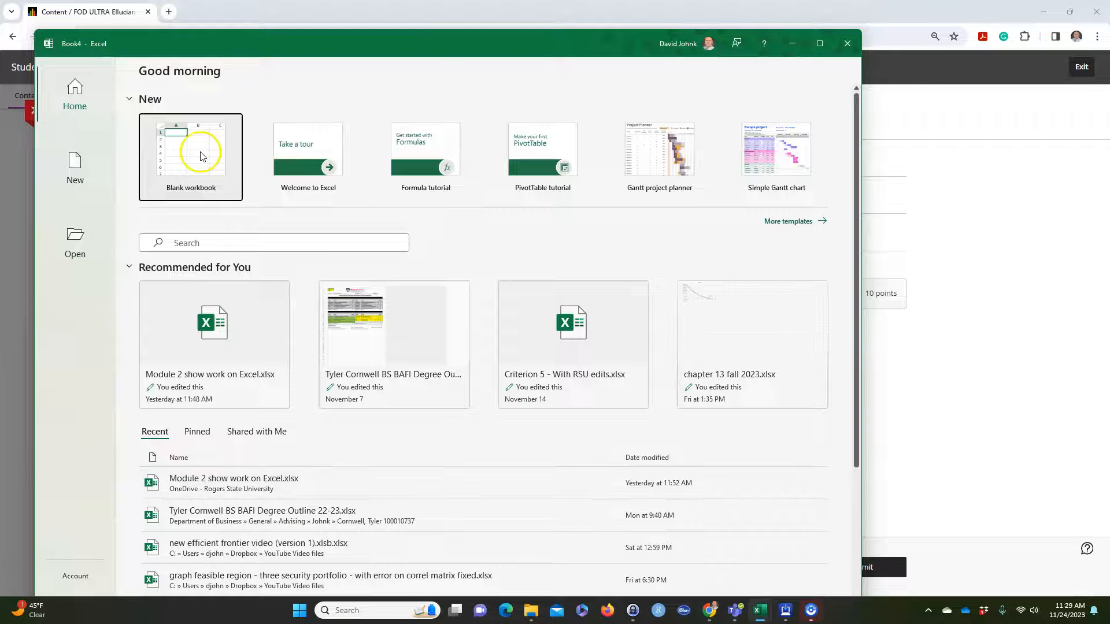
left_click(198, 145)
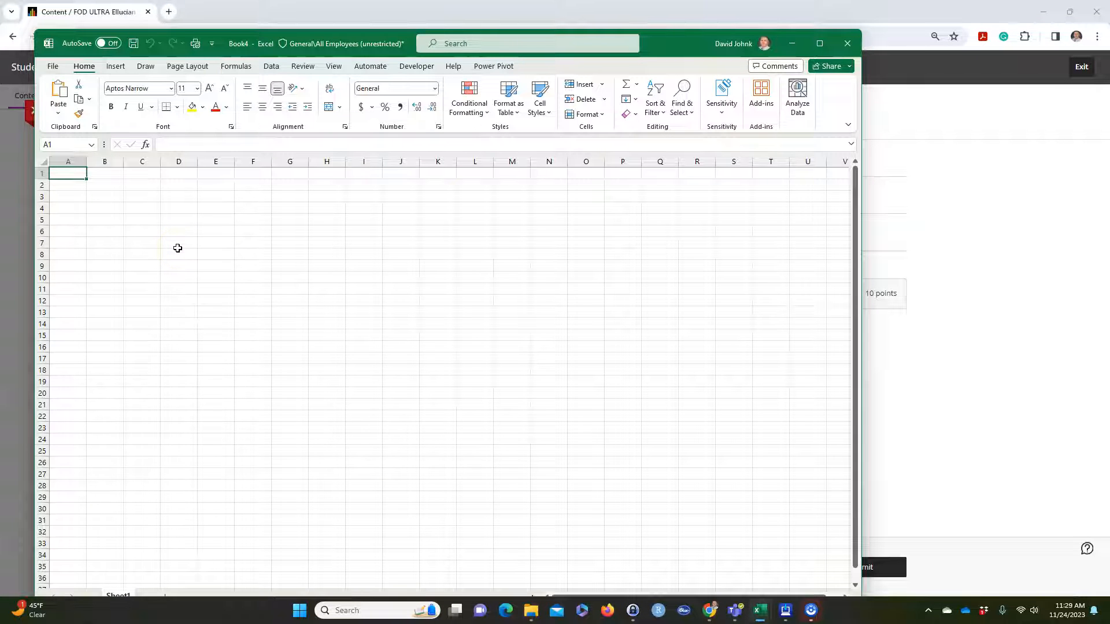
Paste the Question 2 snip at cell A1 and shrink it to span columns A to F
key("ctrl+v")
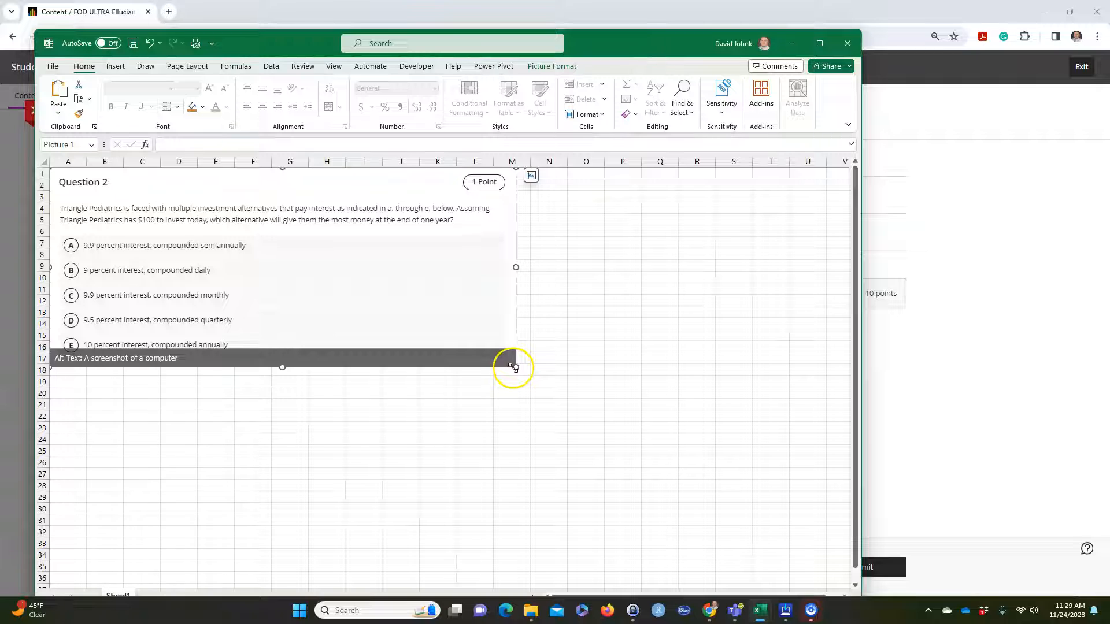
left_click_drag(513, 367, 272, 262)
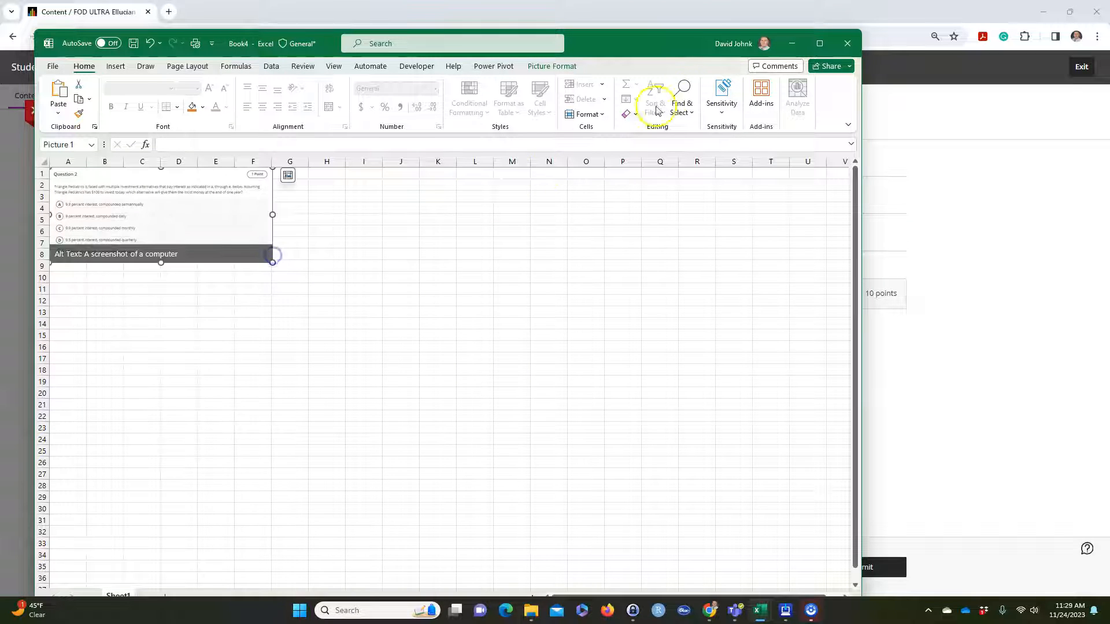
Maximize the workbook window and zoom the worksheet to 150% so the pasted question is readable
left_click(818, 44)
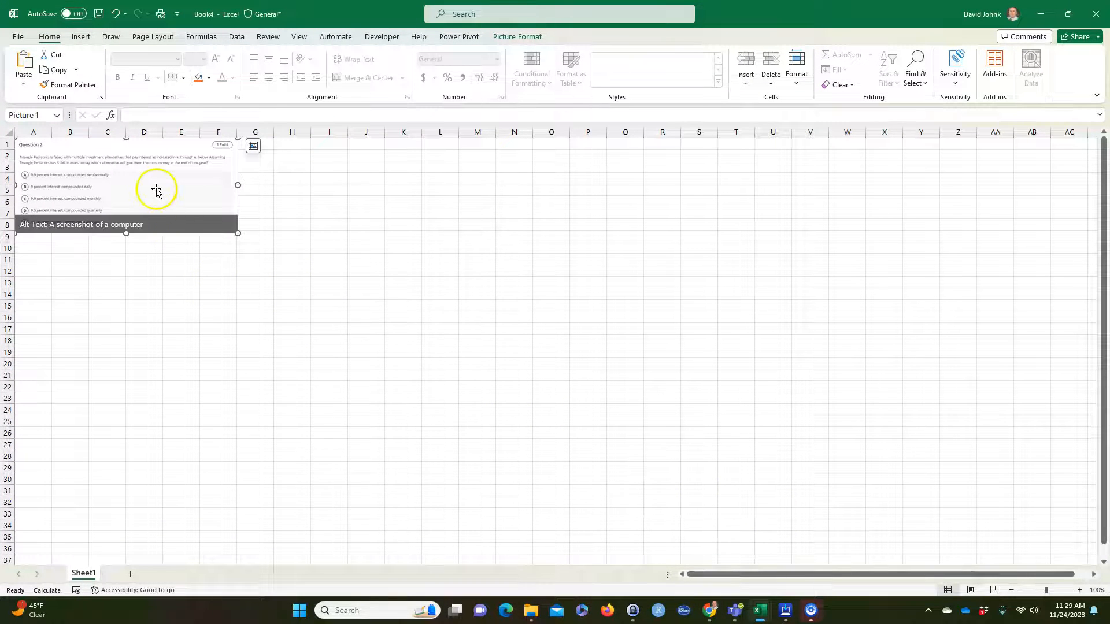
left_click(1079, 590)
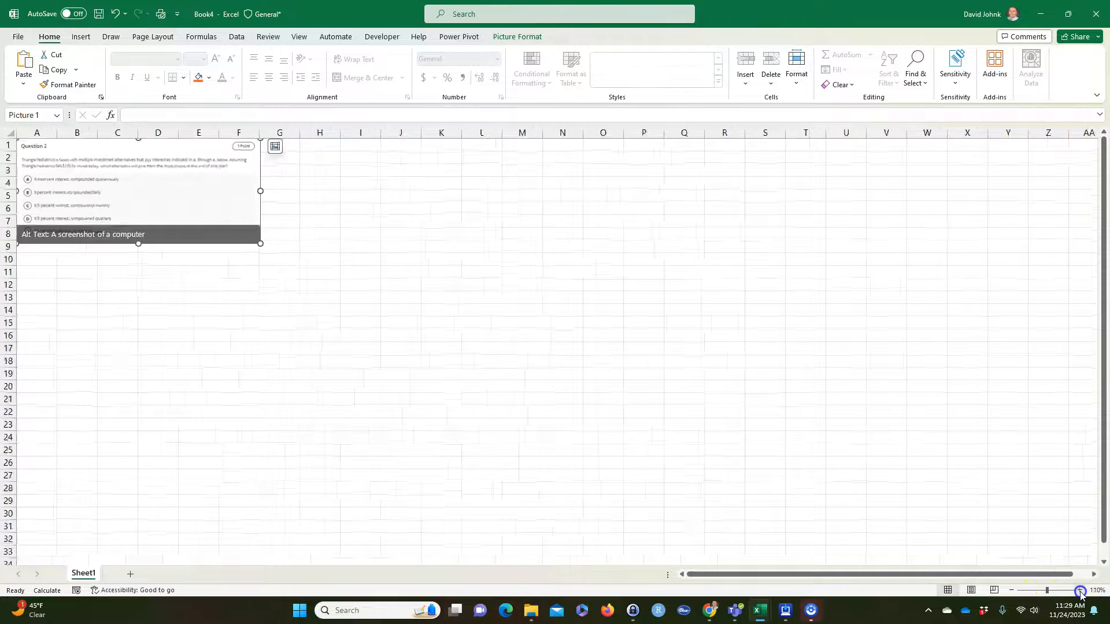
left_click(1079, 590)
left_click(1079, 590)
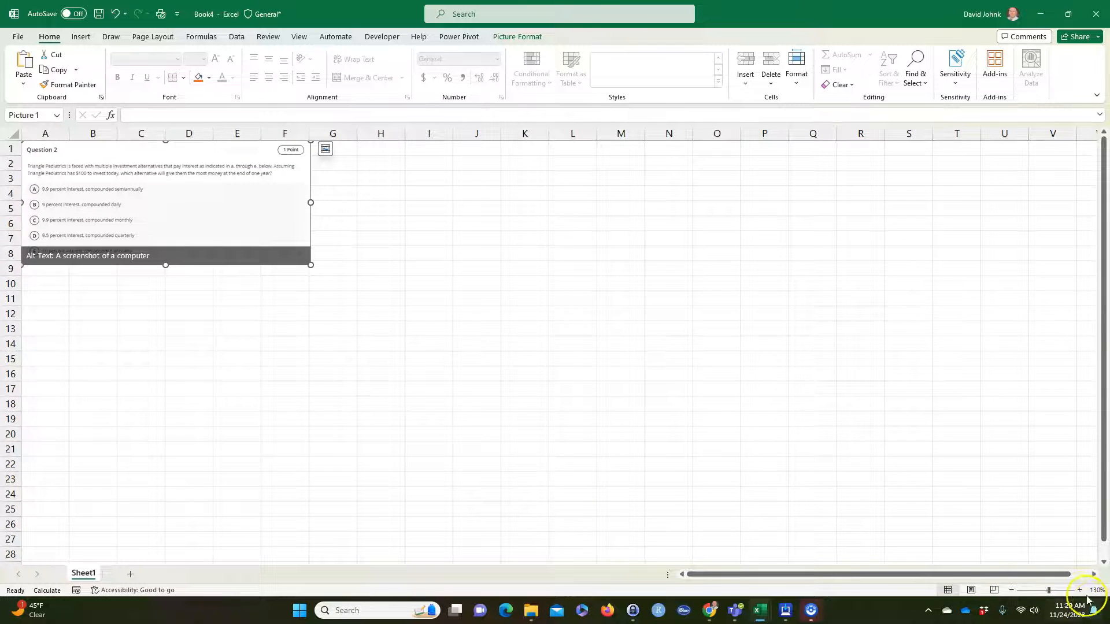
left_click(1079, 590)
left_click(1079, 590)
left_click(324, 445)
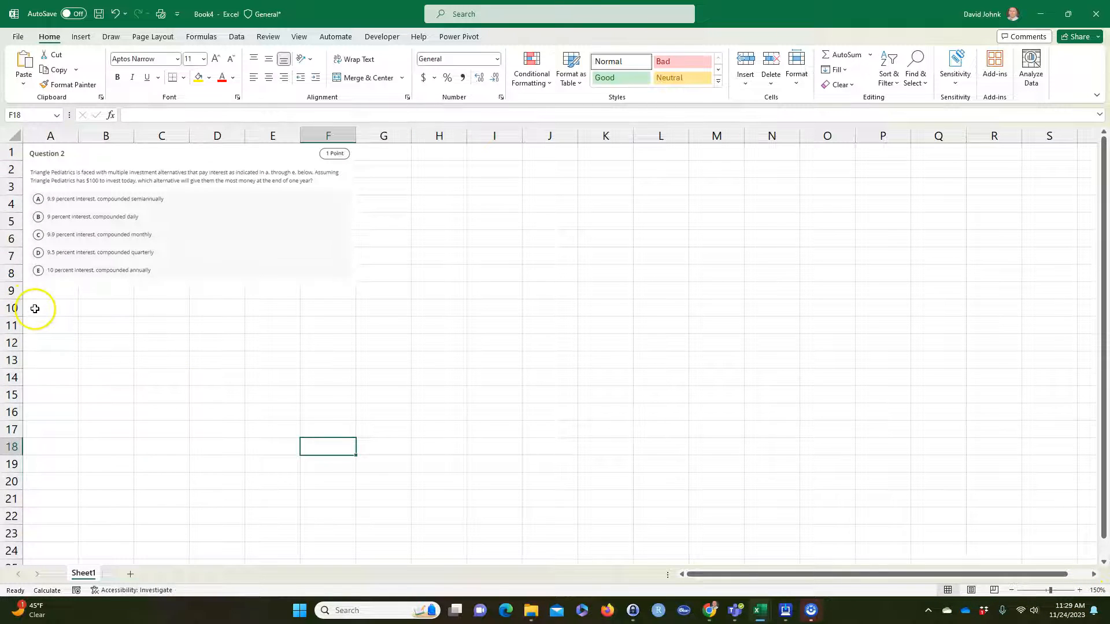
left_click(35, 309)
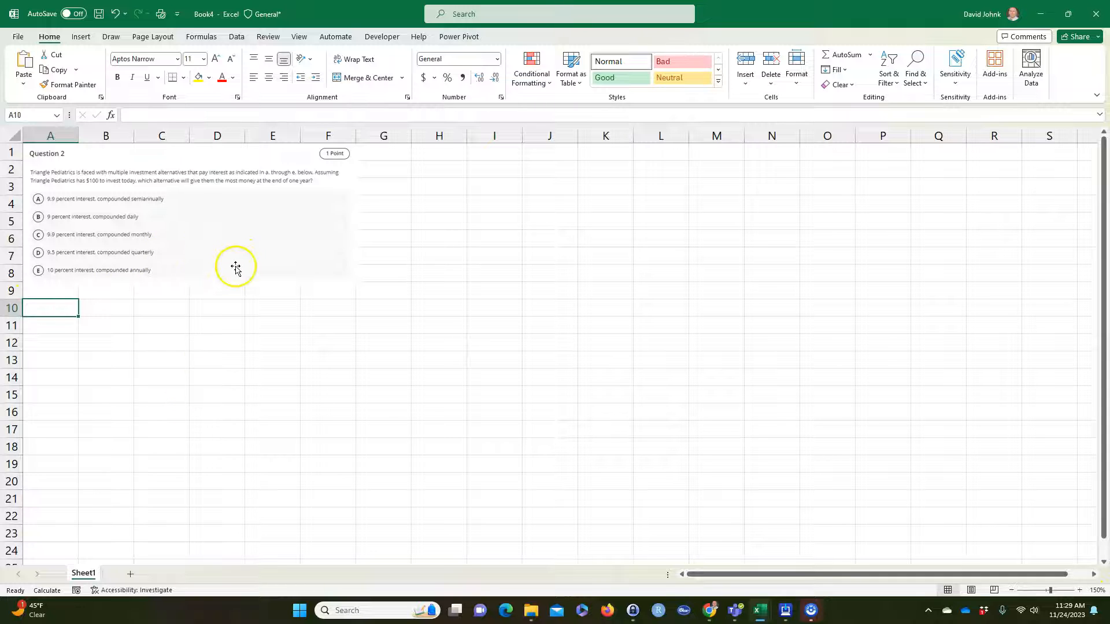
left_click(237, 231)
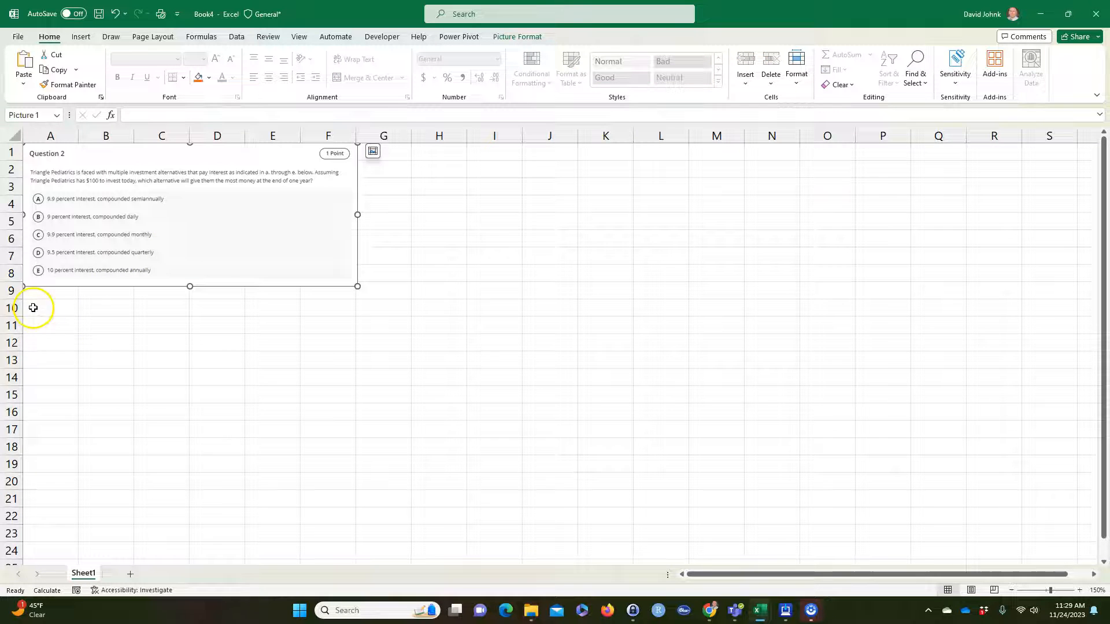
Rename the Sheet1 worksheet as Q4-2
double_click(84, 574)
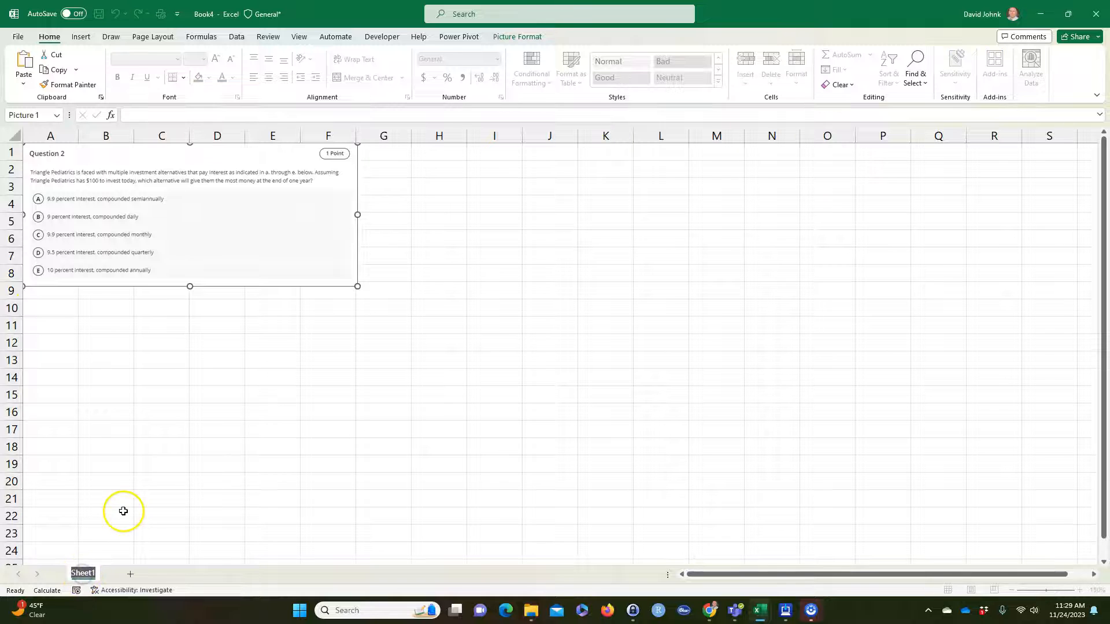
type("Q")
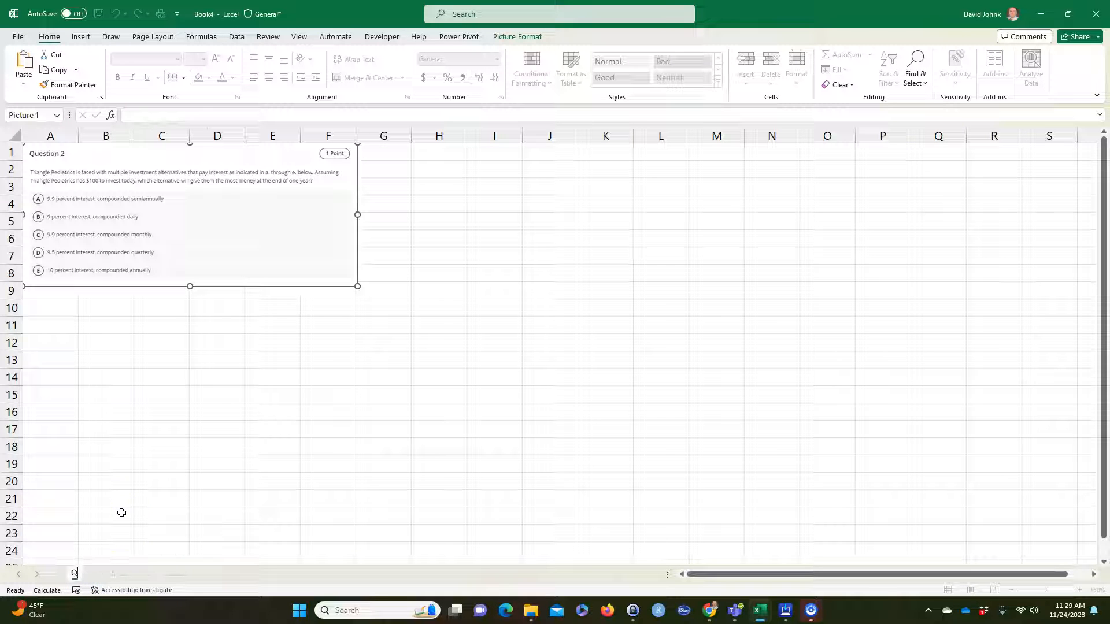
type("4-2")
left_click(121, 512)
Add a second worksheet to the workbook and return to the Q4-2 sheet
left_click(81, 574)
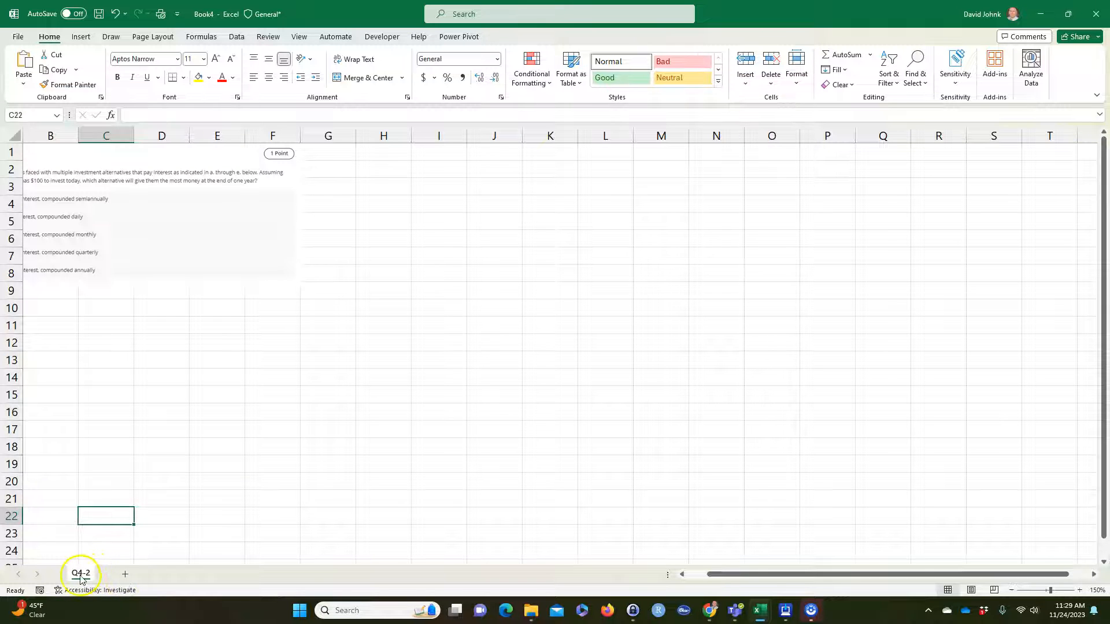
left_click(125, 576)
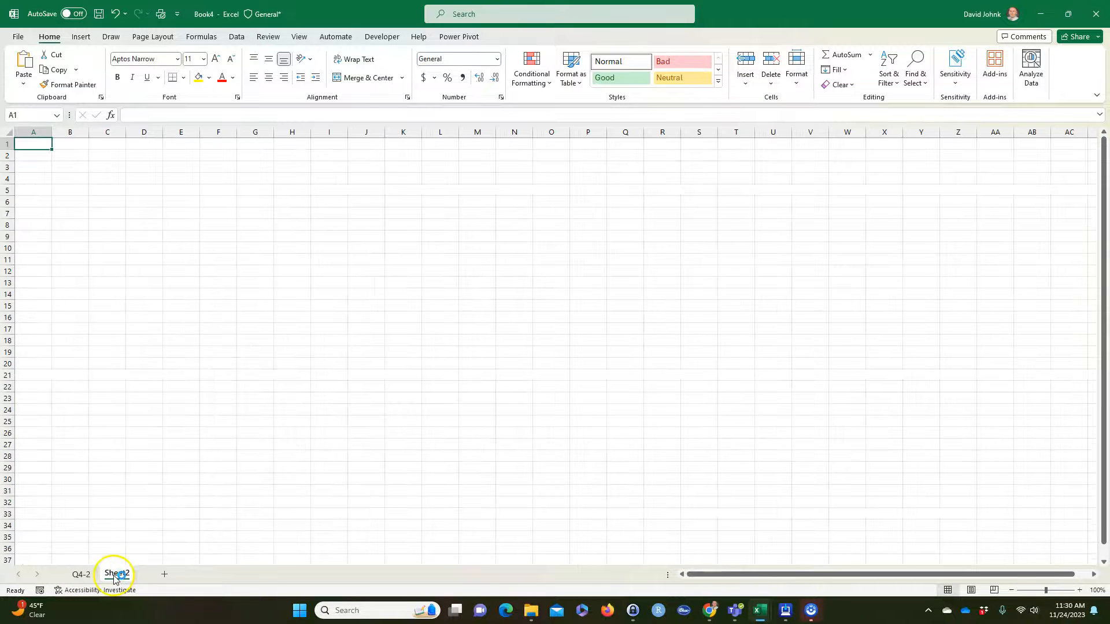
left_click(80, 575)
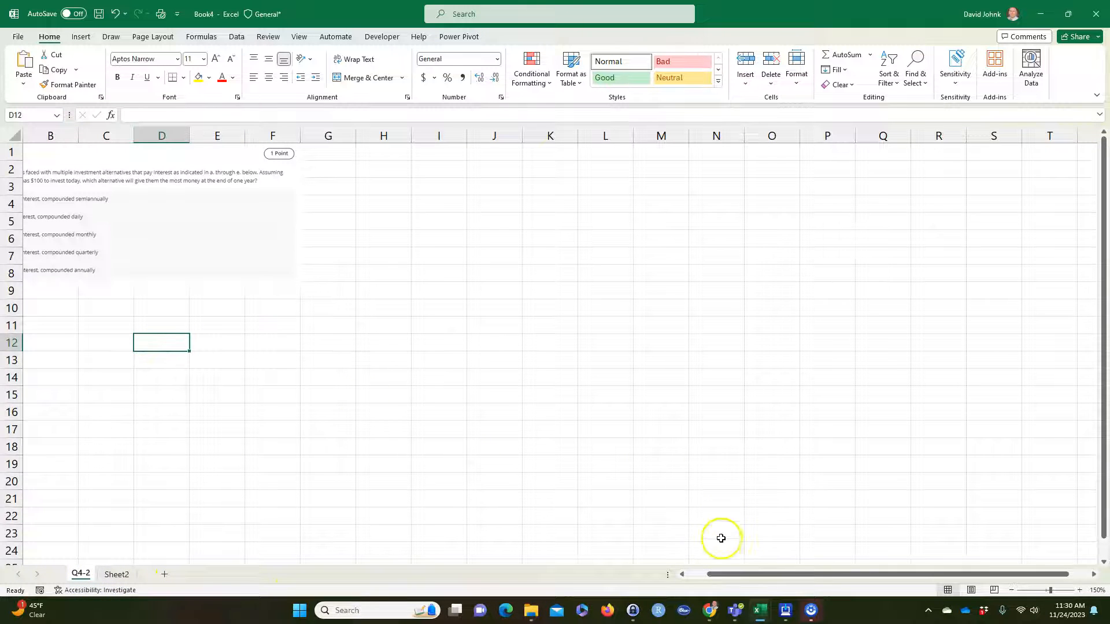
Enter the heading "Given:" in cell A10 below the pasted question and make it bold and underlined
left_click_drag(744, 574, 624, 560)
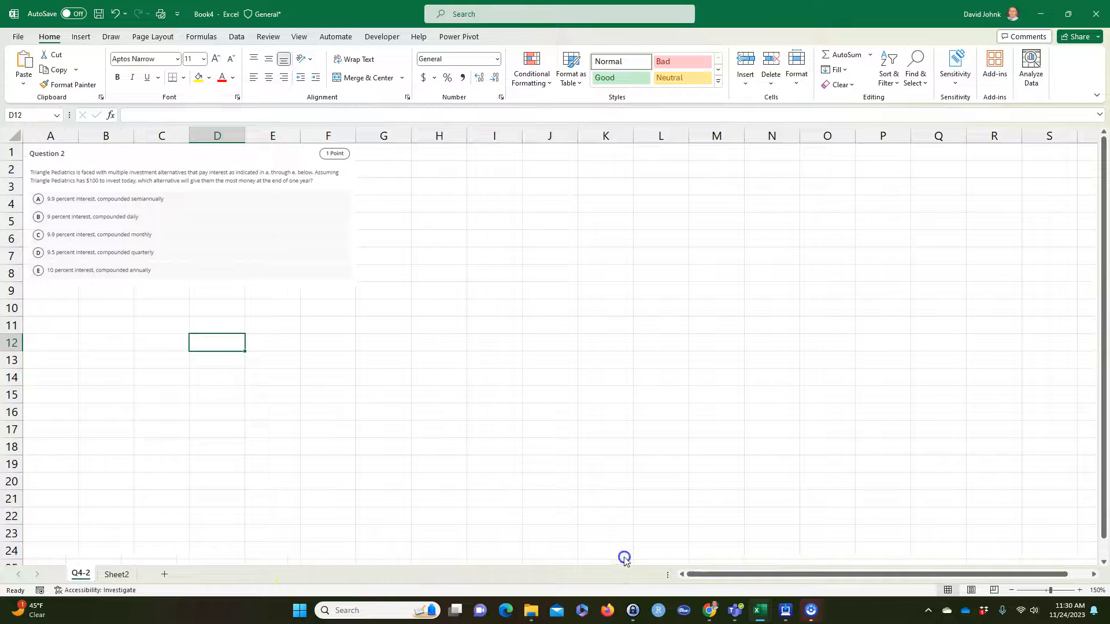
left_click(50, 309)
type("Gvi")
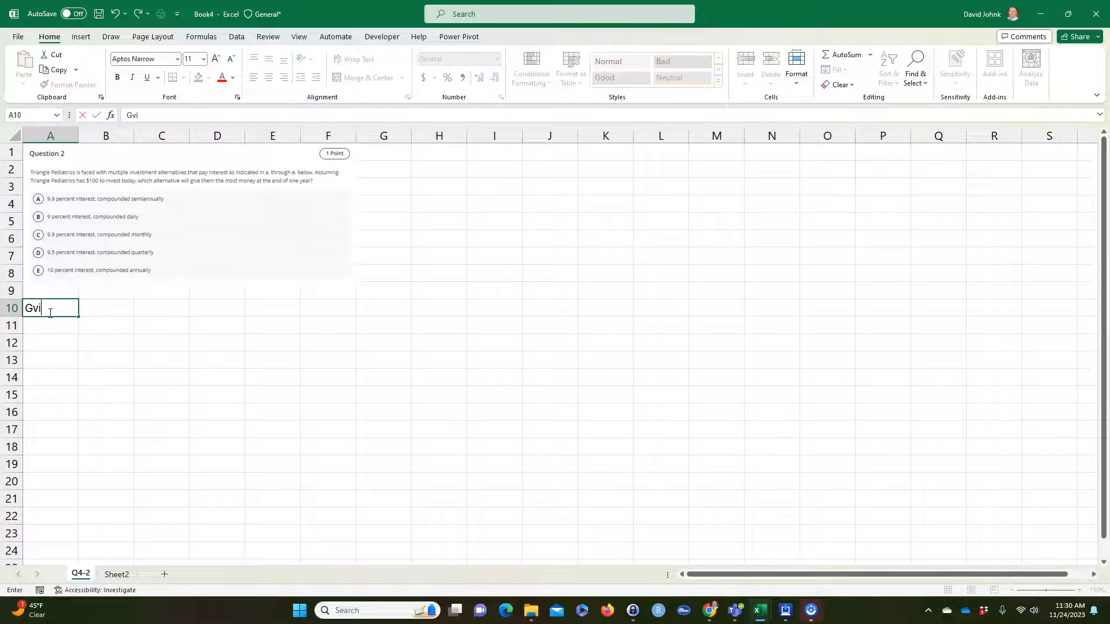
type("iven:")
key("Return")
left_click(51, 310)
left_click(117, 77)
left_click(147, 77)
left_click(181, 374)
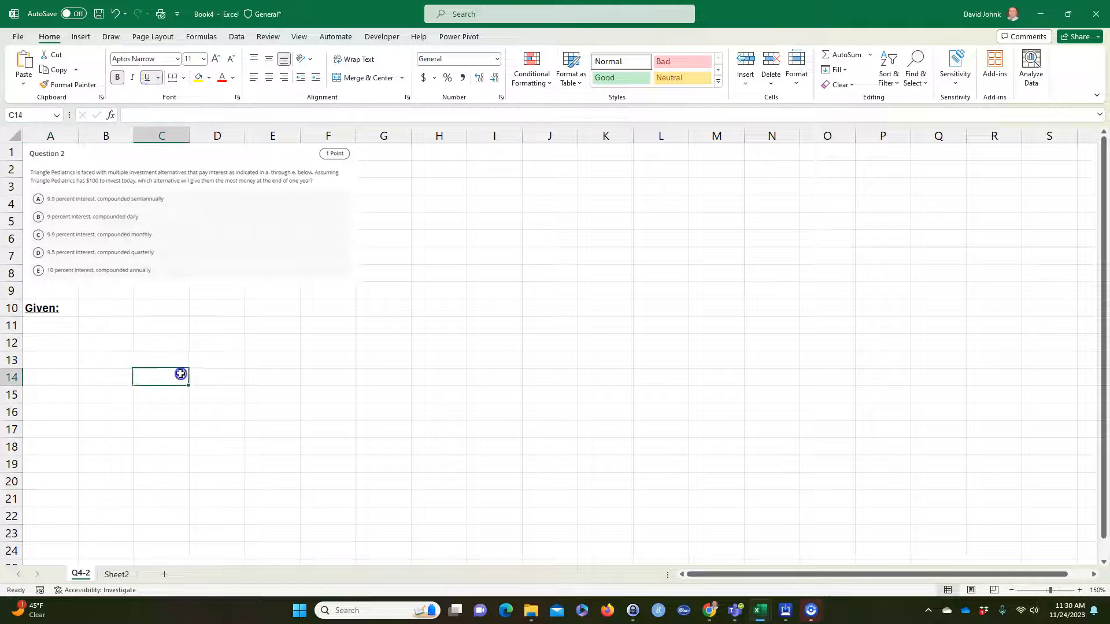
Enter the variable labels N, r, PV, PMT and FV down cells A12 to A16
left_click(50, 345)
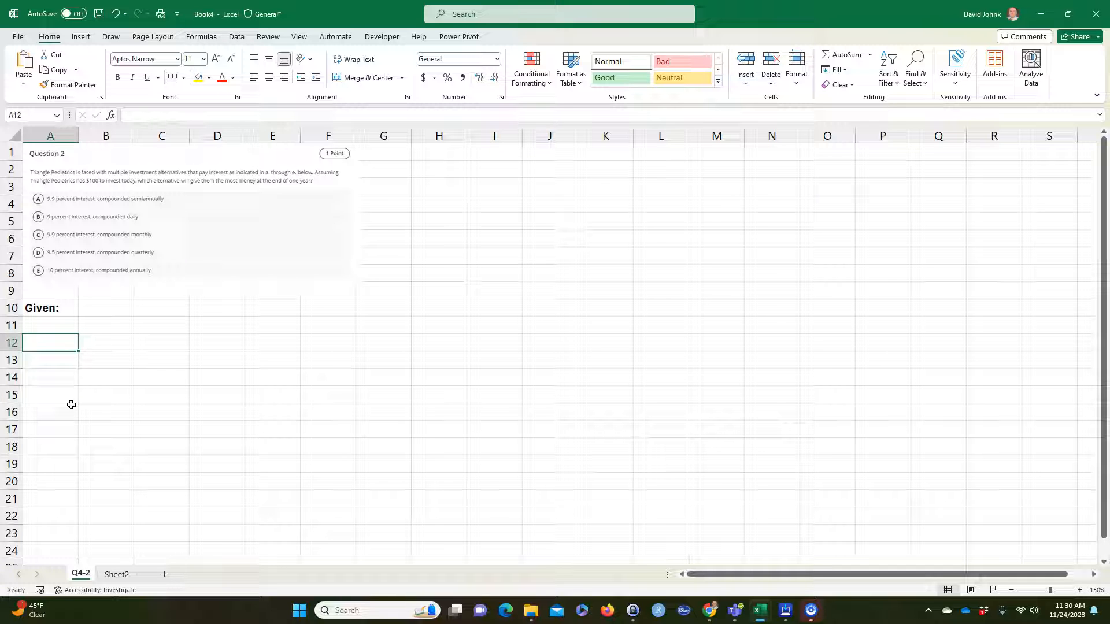
type("N")
key("Return")
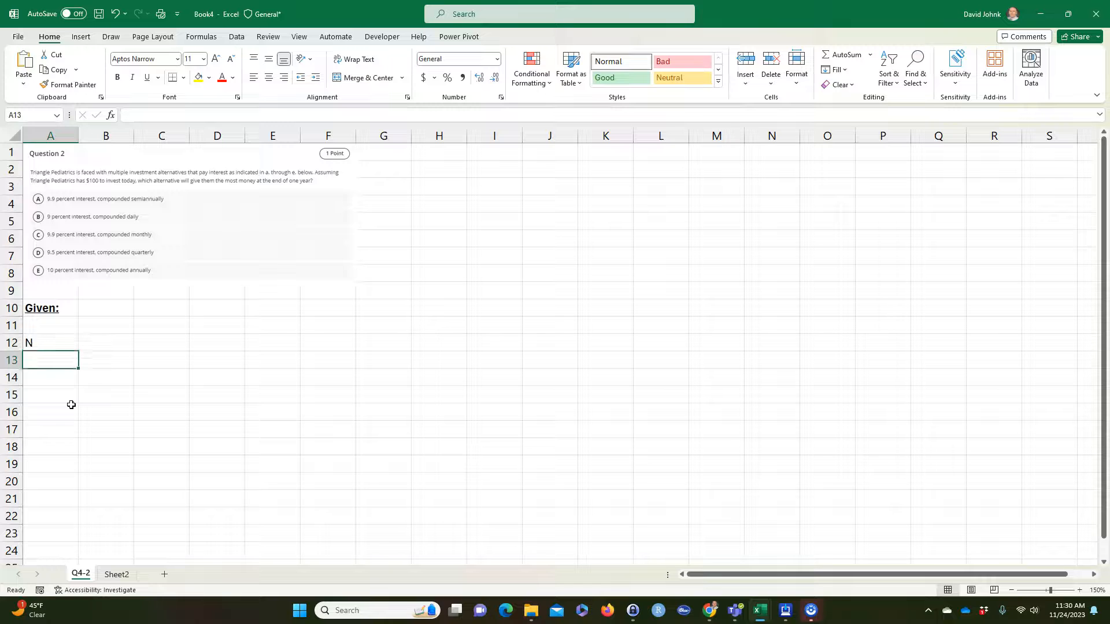
type("r")
key("Return")
type("PV")
key("Return")
type("PV")
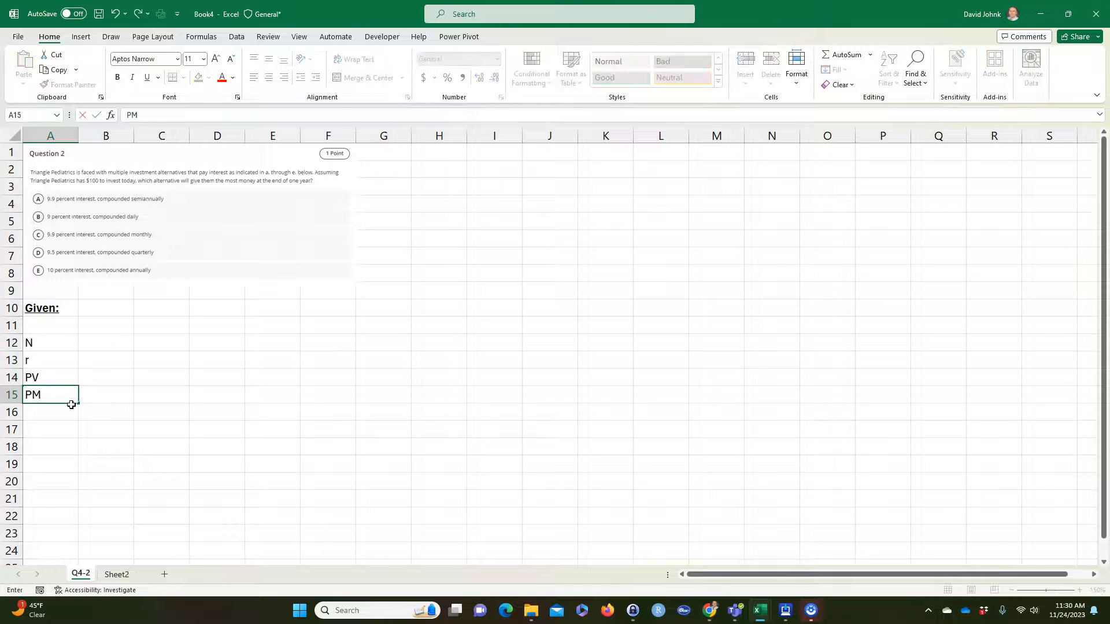
type("T")
key("Return")
type("FV")
key("Return")
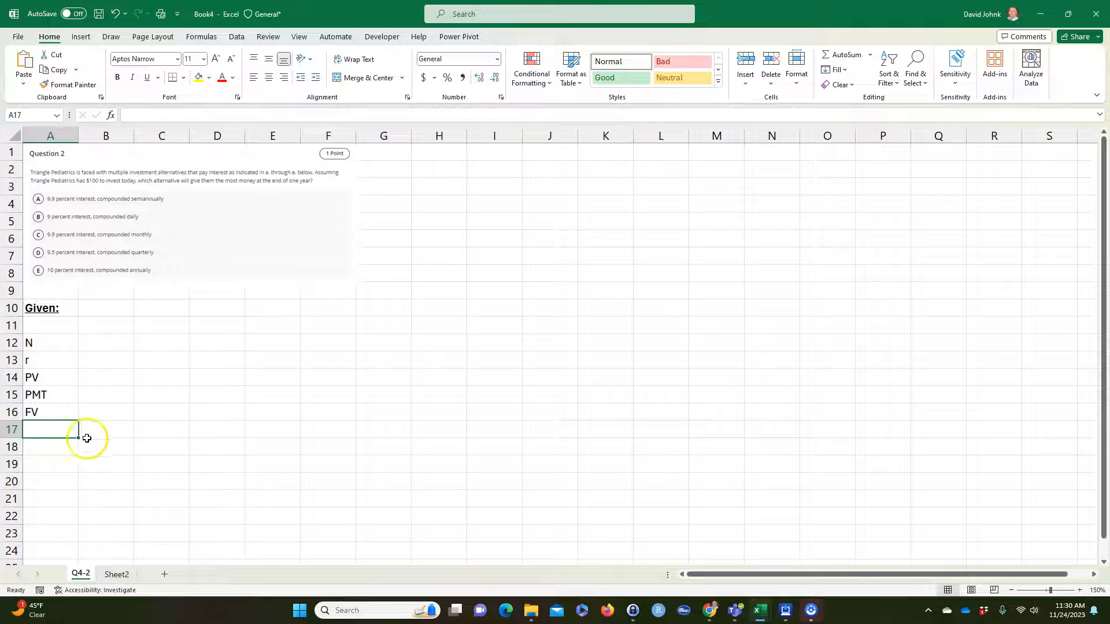
Enter the column headings A and B in cells B11 and C11 for the first two alternatives
left_click(104, 322)
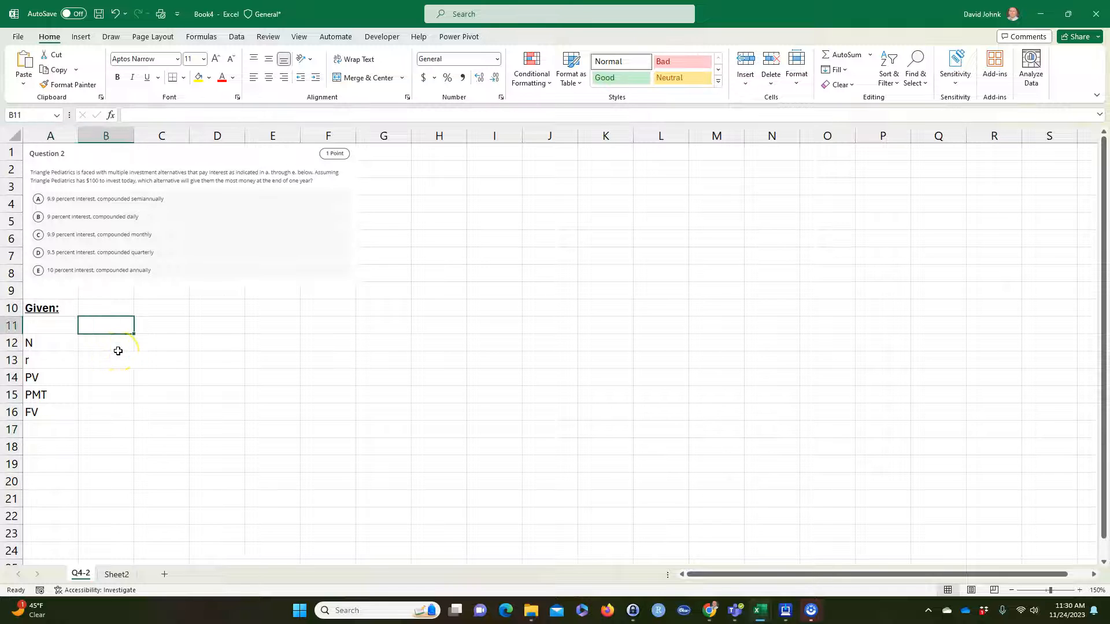
type("a0")
key("ctrl+Return")
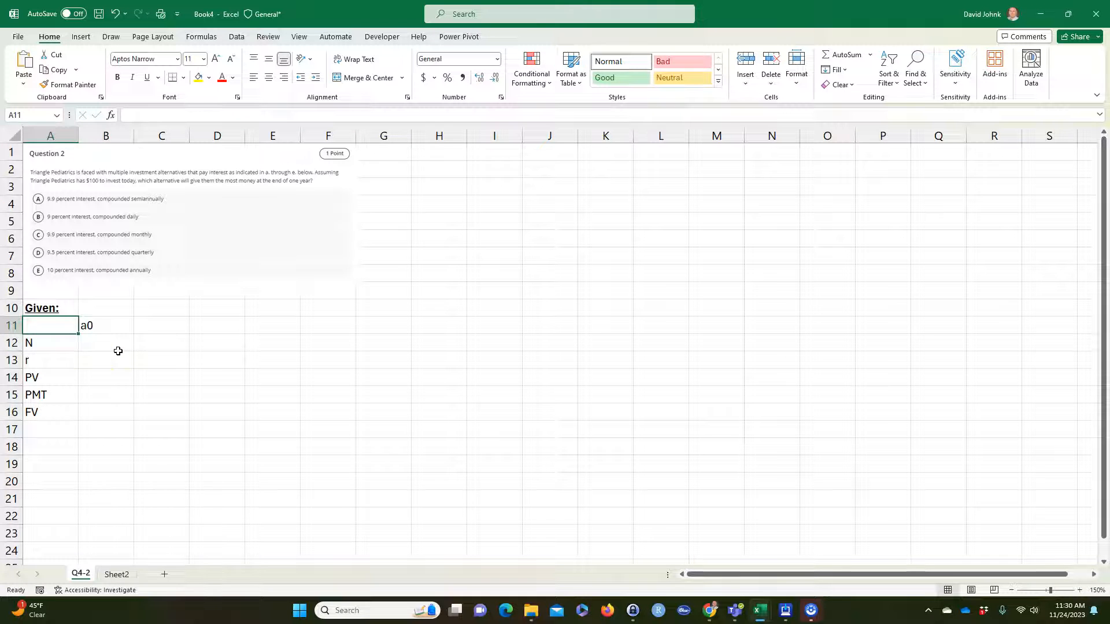
type("A")
key("Tab")
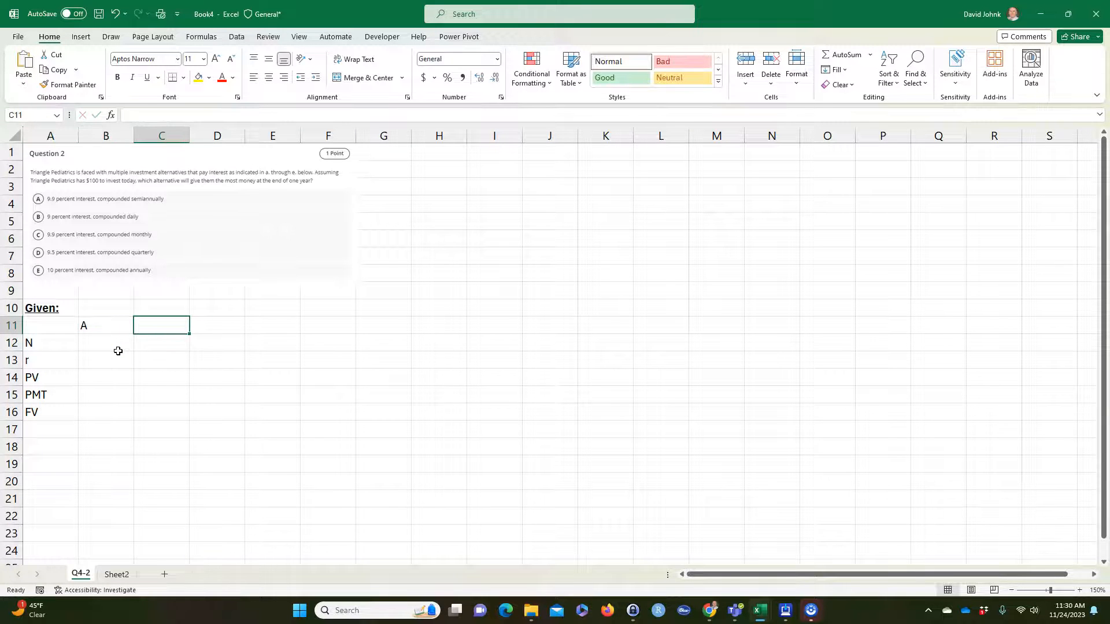
type("B")
key("Tab")
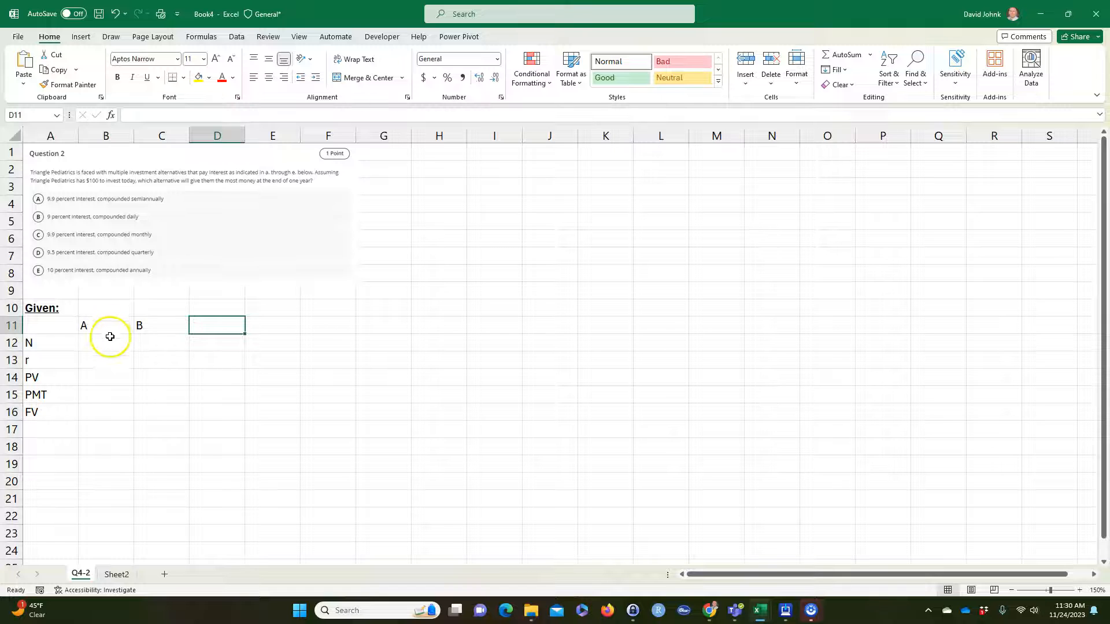
Complete the alternative headings with C, D and E in cells D11 to F11
left_click_drag(104, 327, 336, 326)
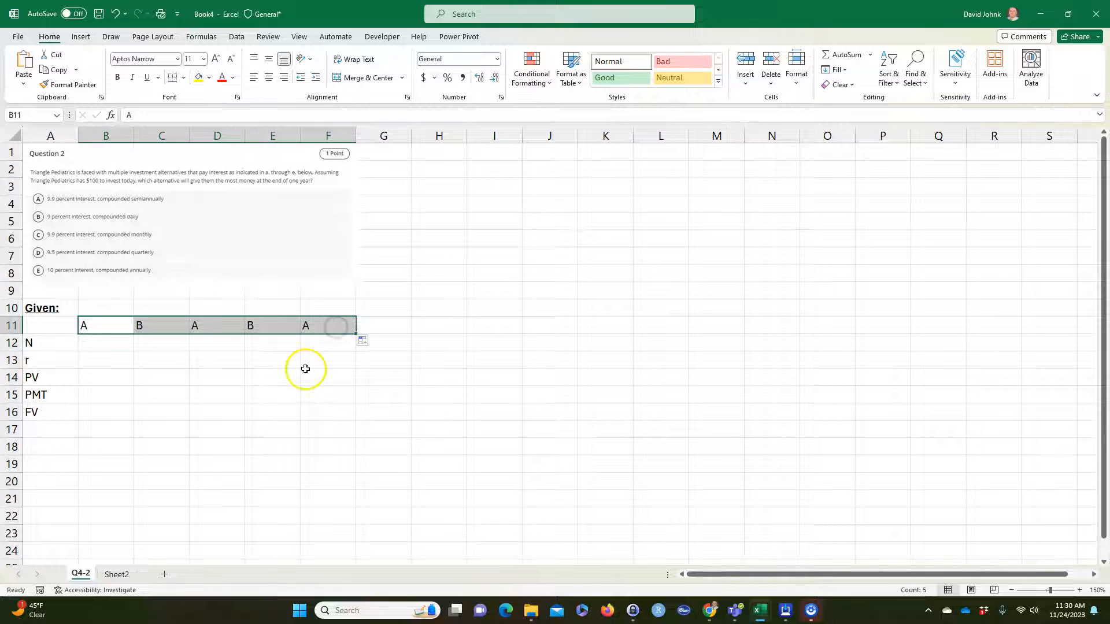
left_click(211, 326)
type("C")
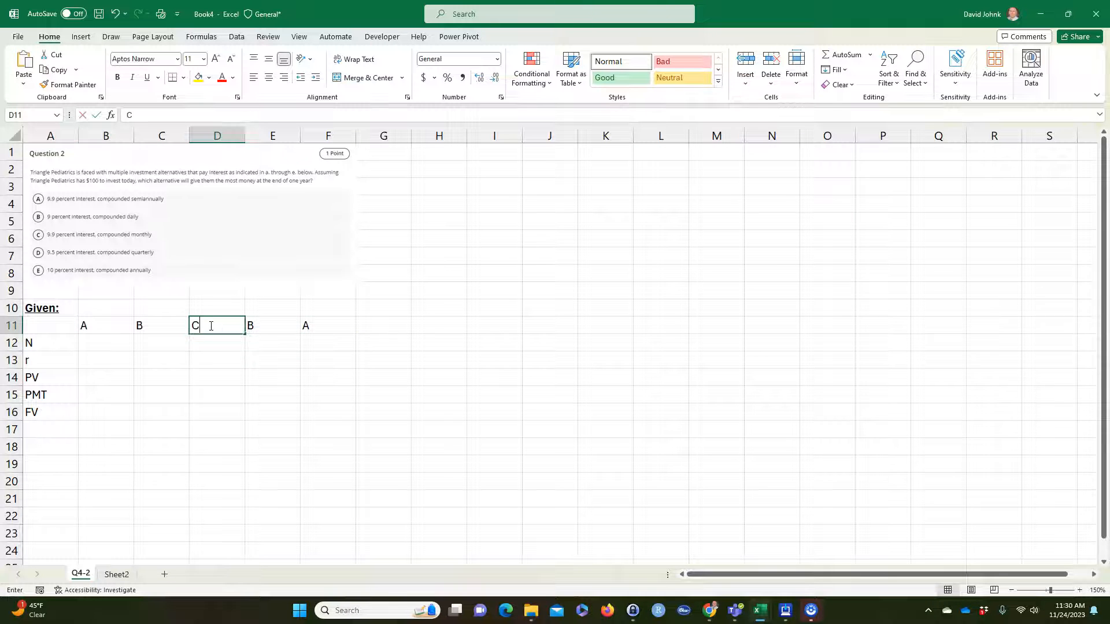
key("Tab")
type("D")
key("Tab")
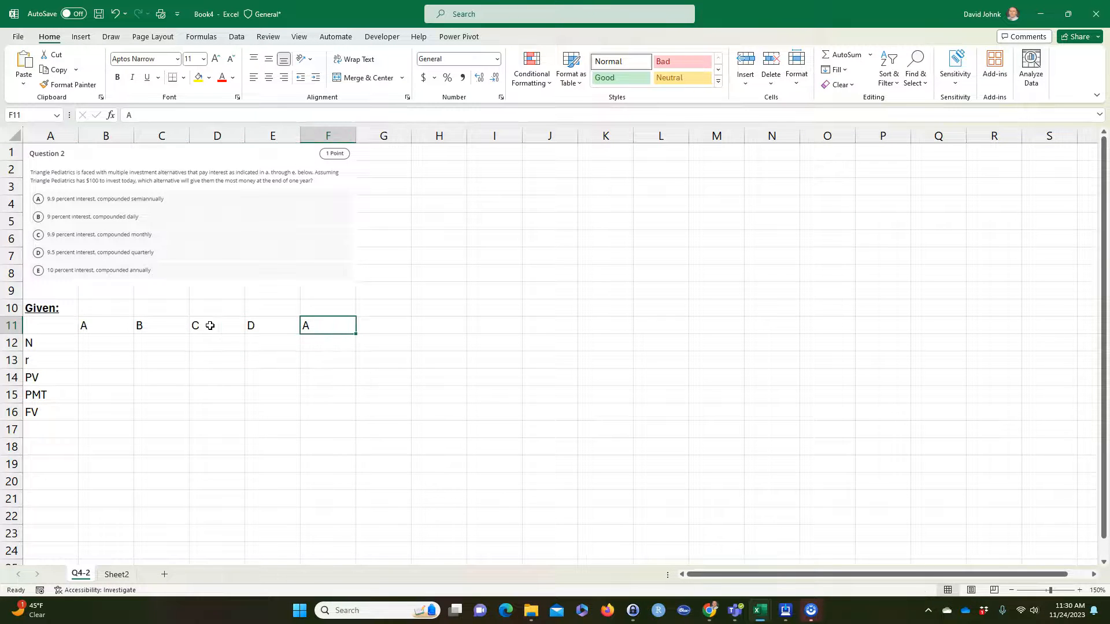
type("E")
left_click_drag(123, 321, 320, 324)
left_click(49, 327)
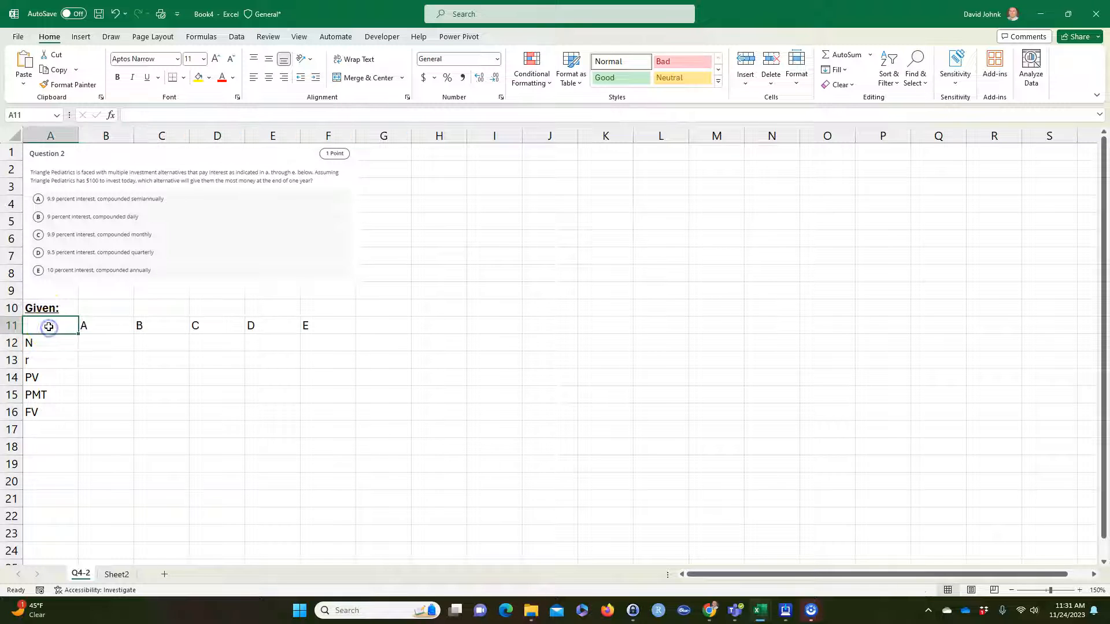
Enter 1 as N for all five alternatives in B12 to F12 and add the unit "year" in G12
left_click(103, 341)
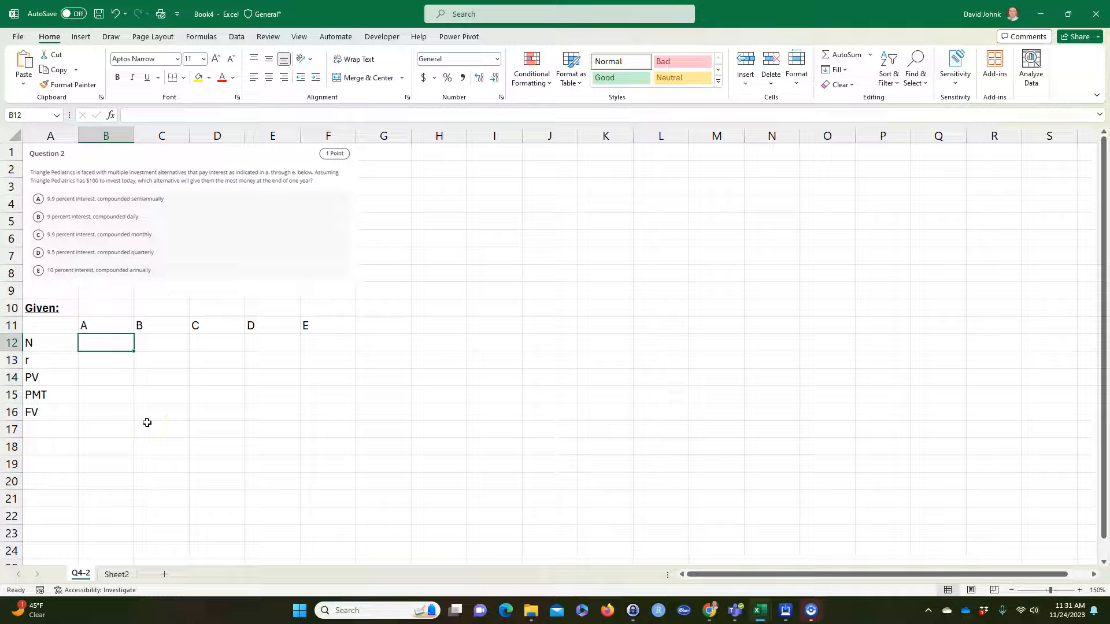
type("1\t1\t1\t1\t")
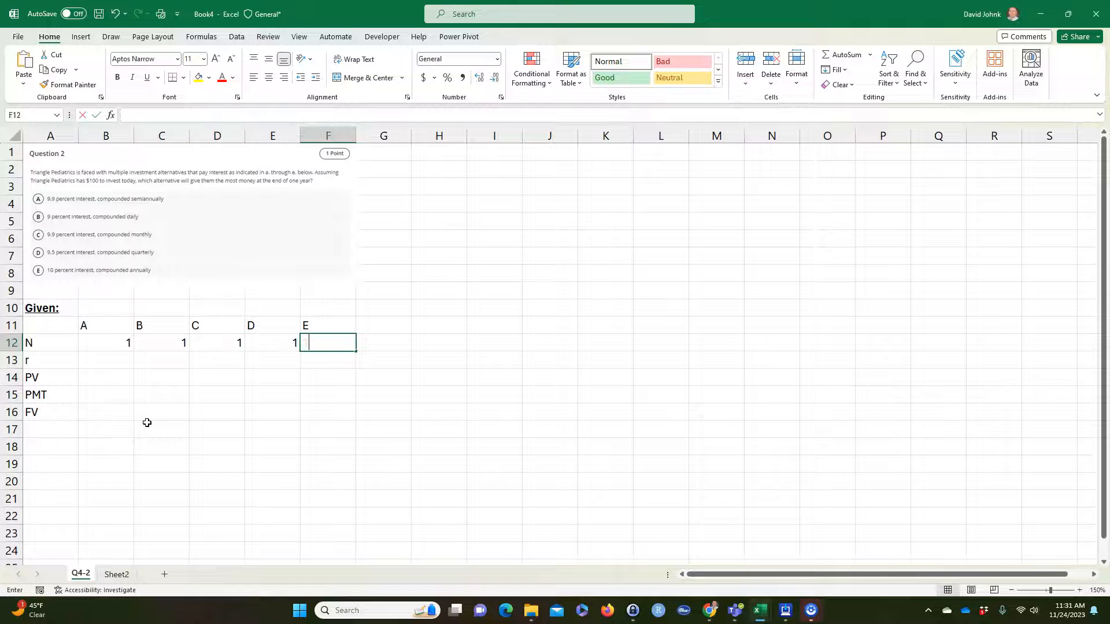
type("1\tyear")
key("Return")
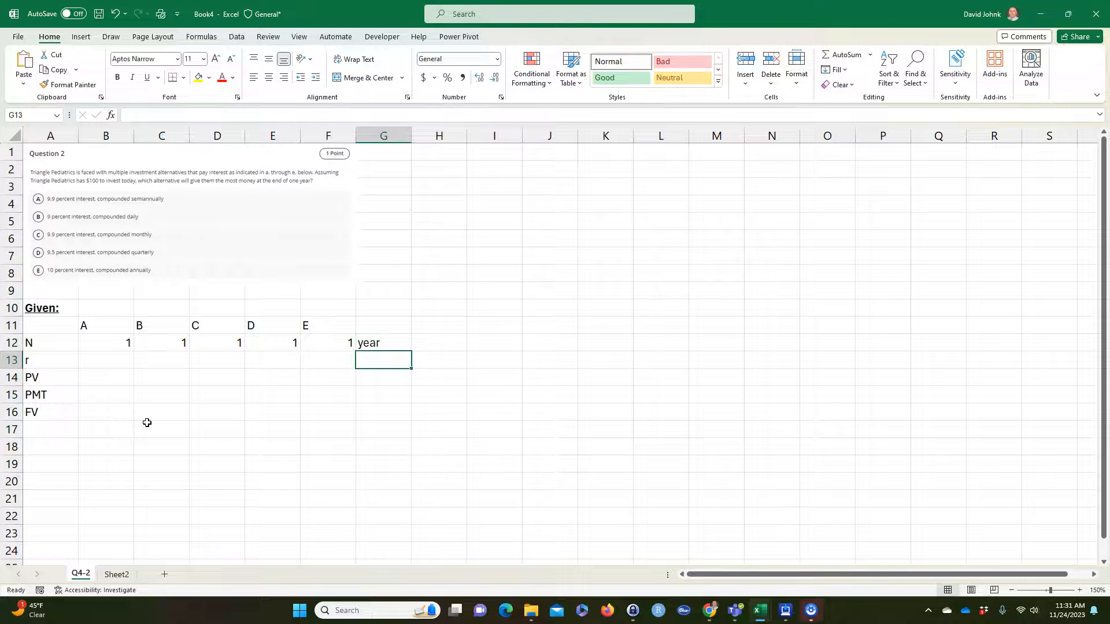
key("Left")
key("Left")
key("Left")
key("Left")
key("Left")
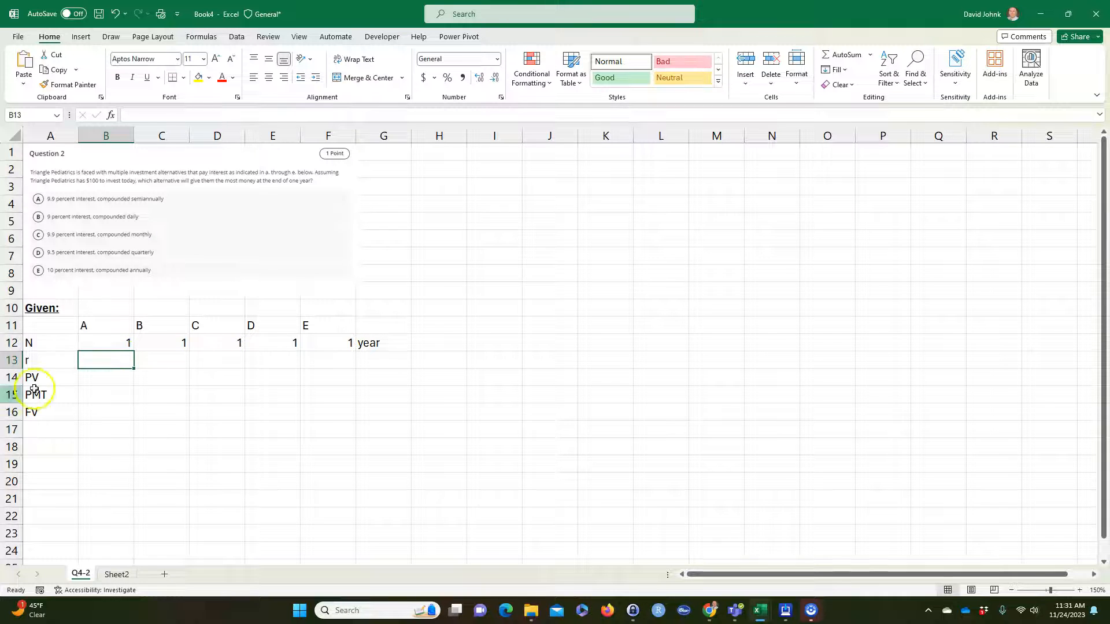
left_click(13, 378)
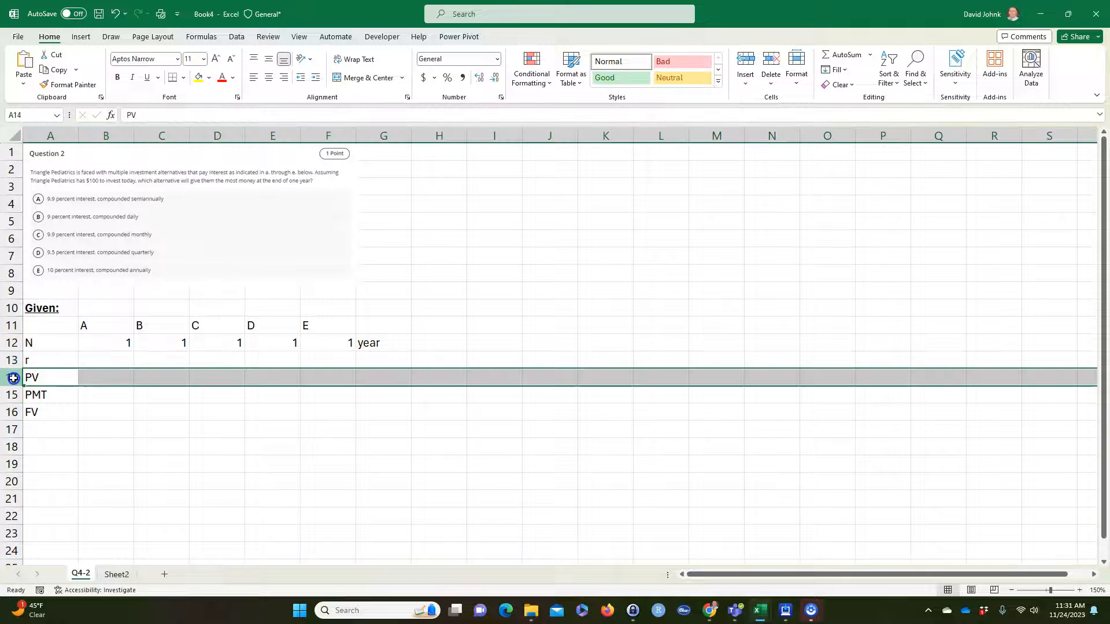
right_click(12, 378)
left_click(41, 289)
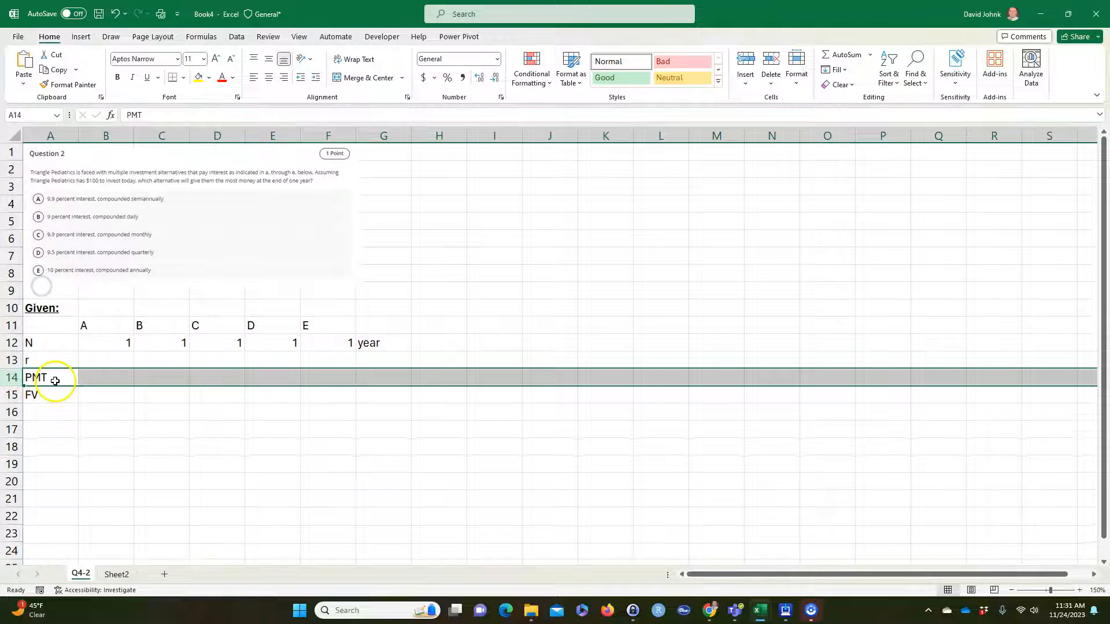
key("ctrl+z")
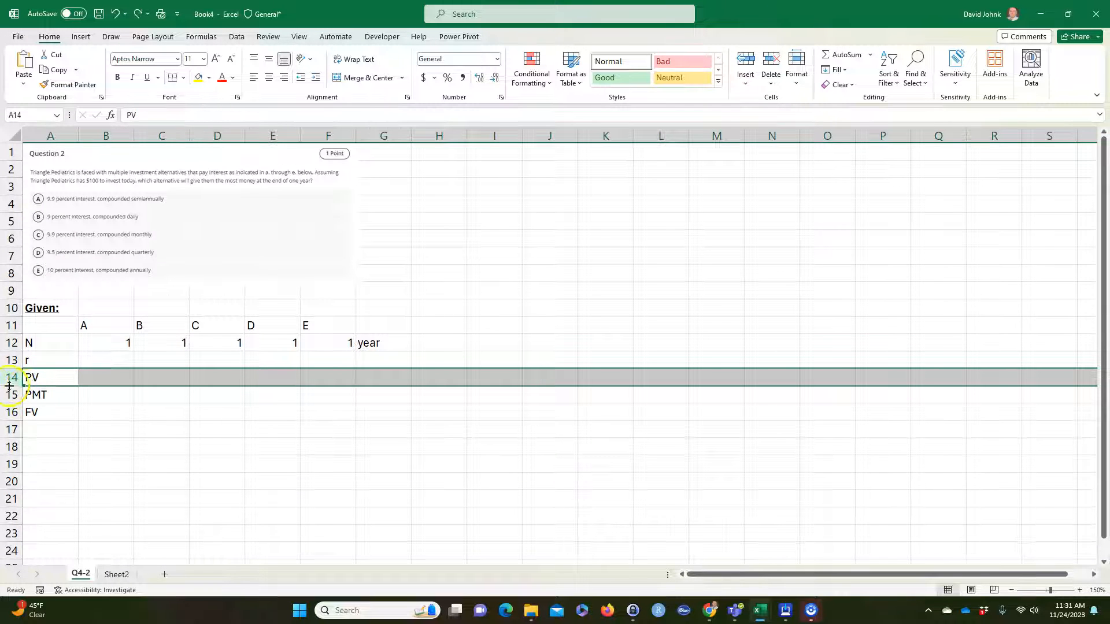
Insert a row above PV, label it "compounded" in A14, and widen column A to fit the label
right_click(18, 376)
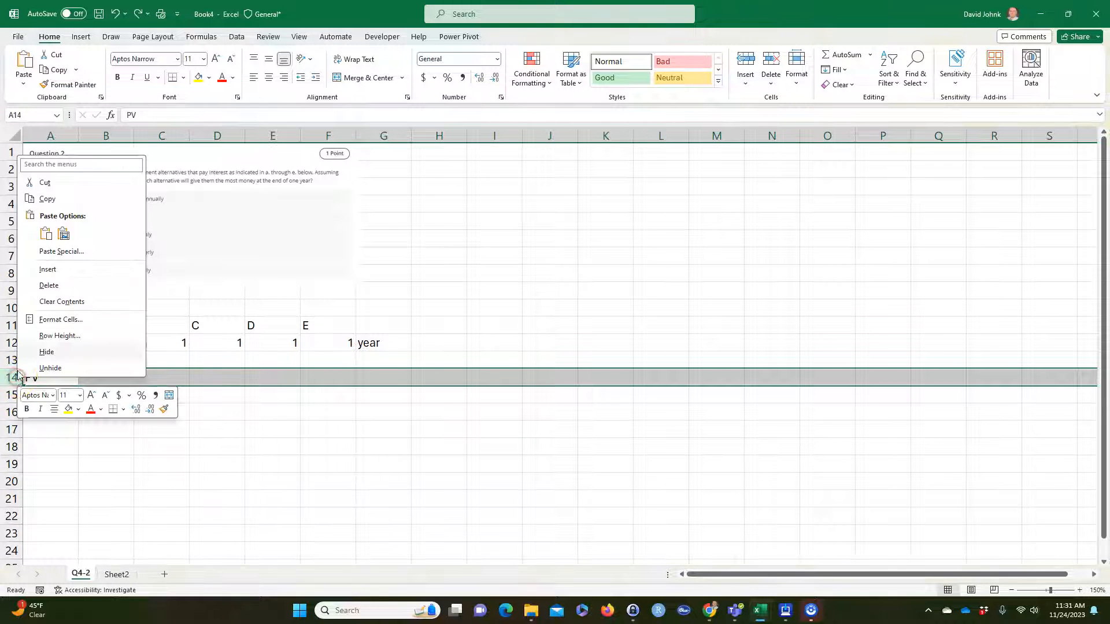
left_click(48, 269)
left_click(54, 377)
type("compoun")
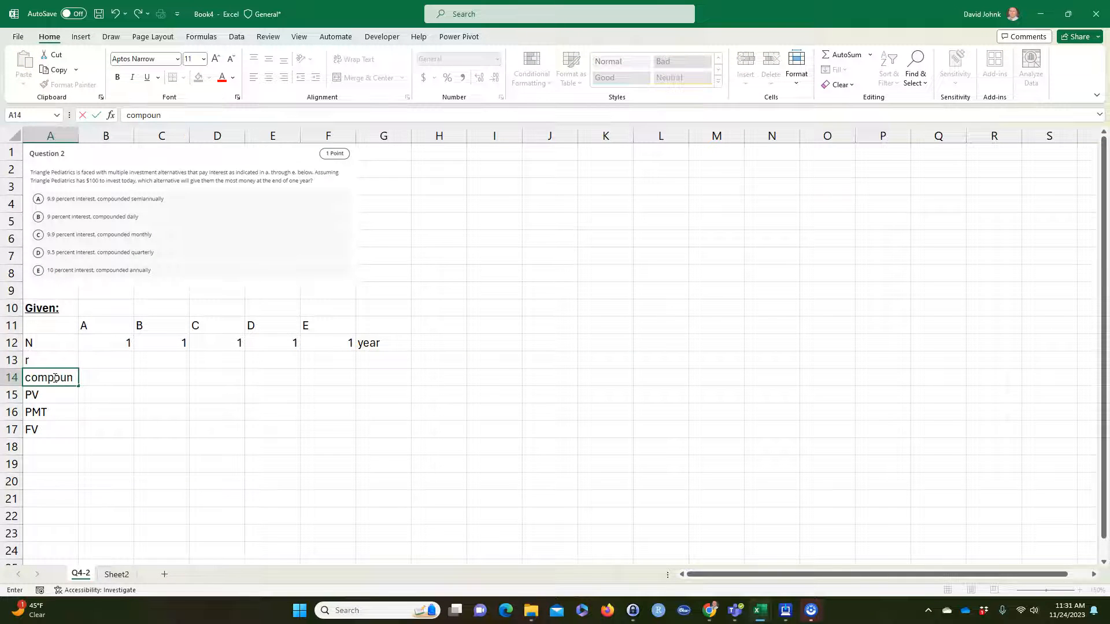
type("ded")
key("Return")
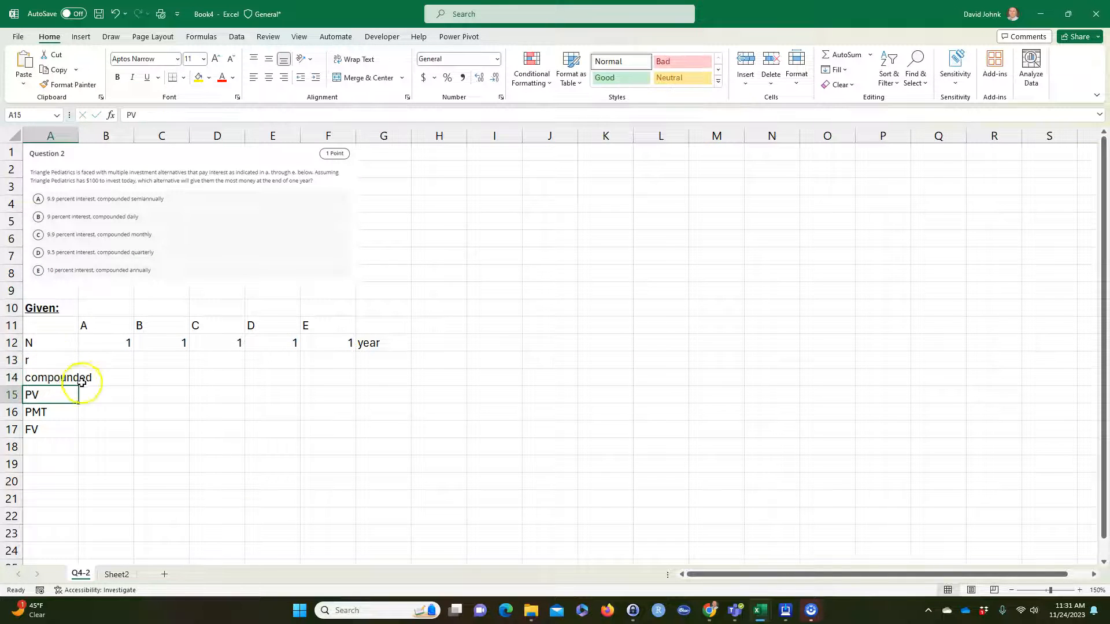
double_click(79, 134)
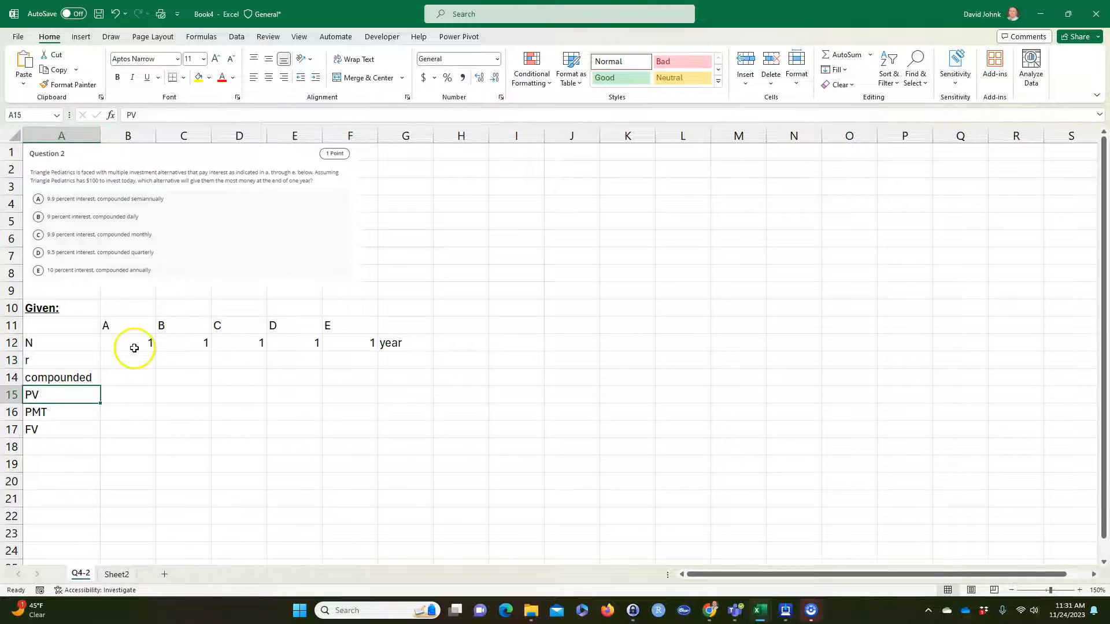
For alternative A, place the 9.9% rate in B13 and enter 2 as its compounding frequency in B14
left_click(128, 371)
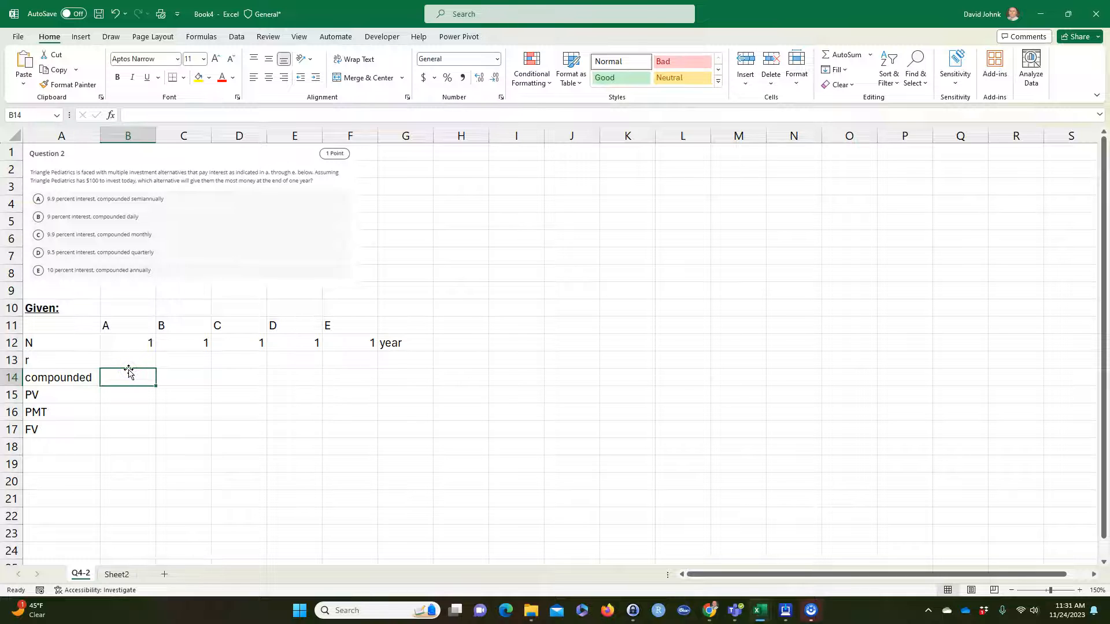
type("9.9")
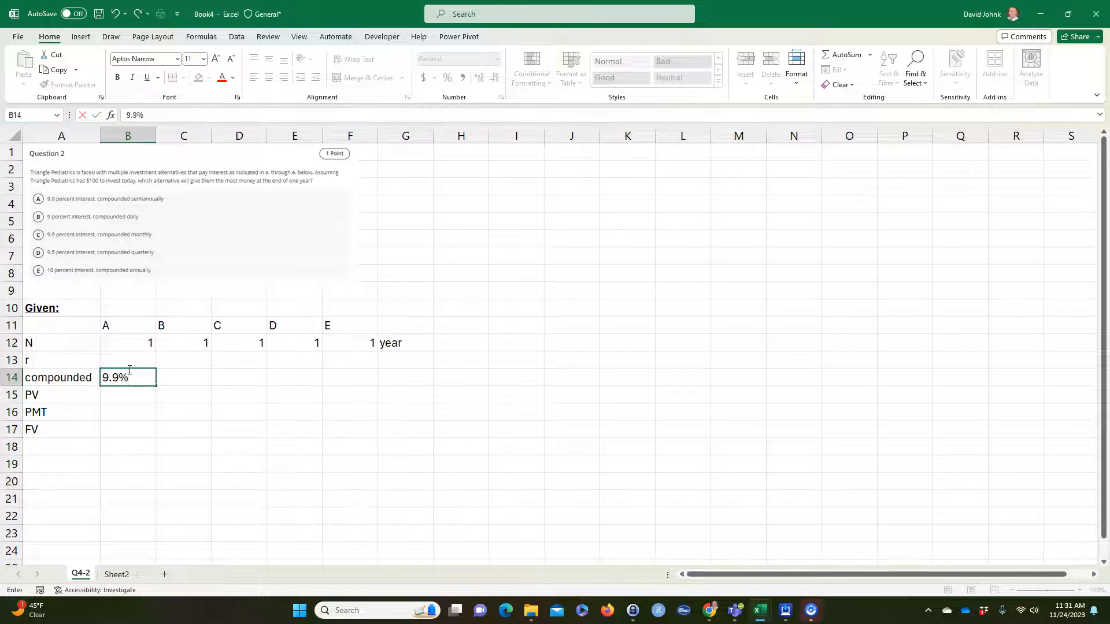
key("Return")
left_click(128, 371)
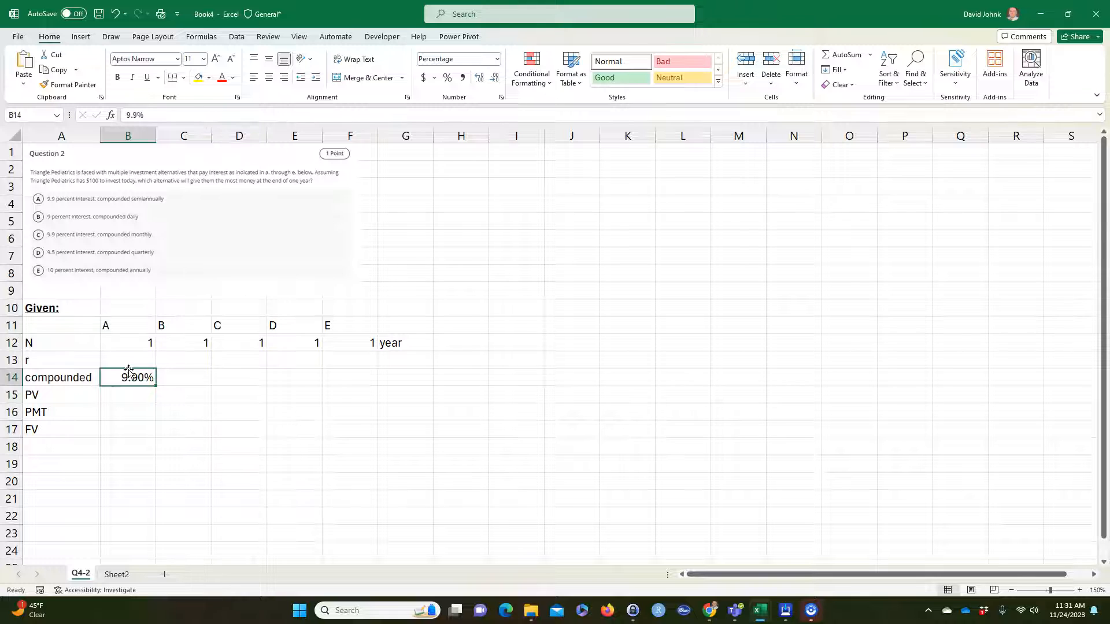
key("Return")
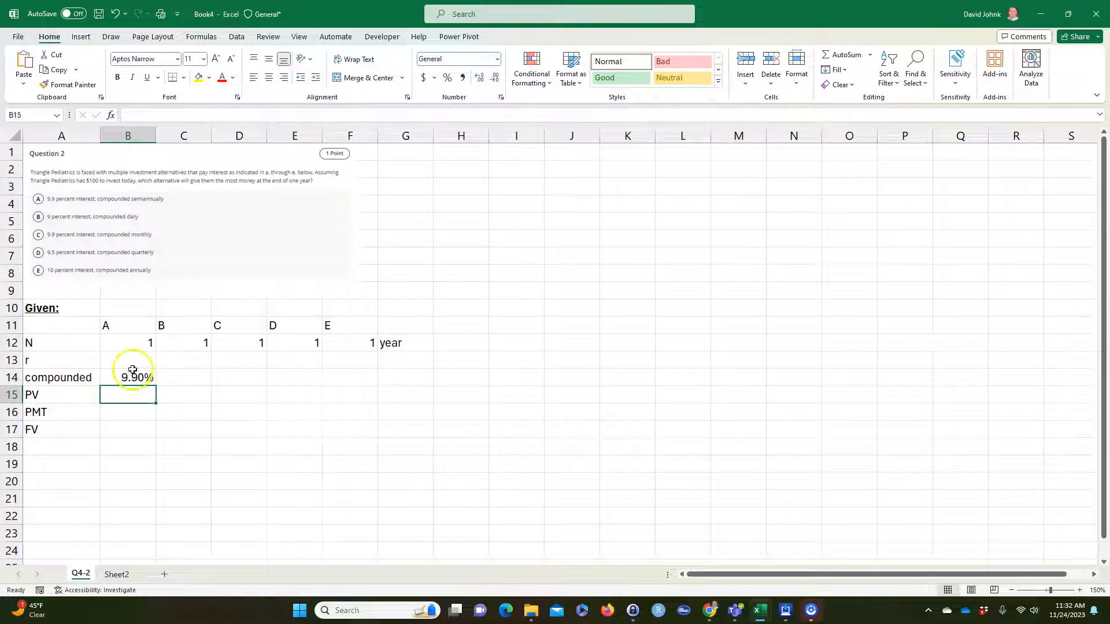
left_click(125, 375)
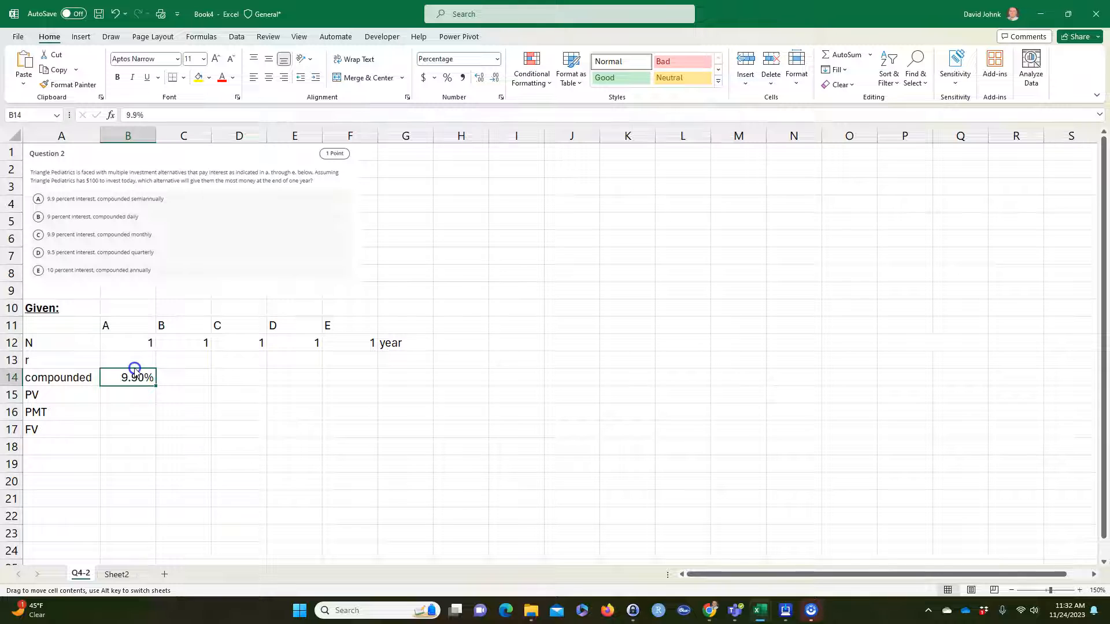
left_click_drag(132, 370, 131, 358)
left_click(134, 375)
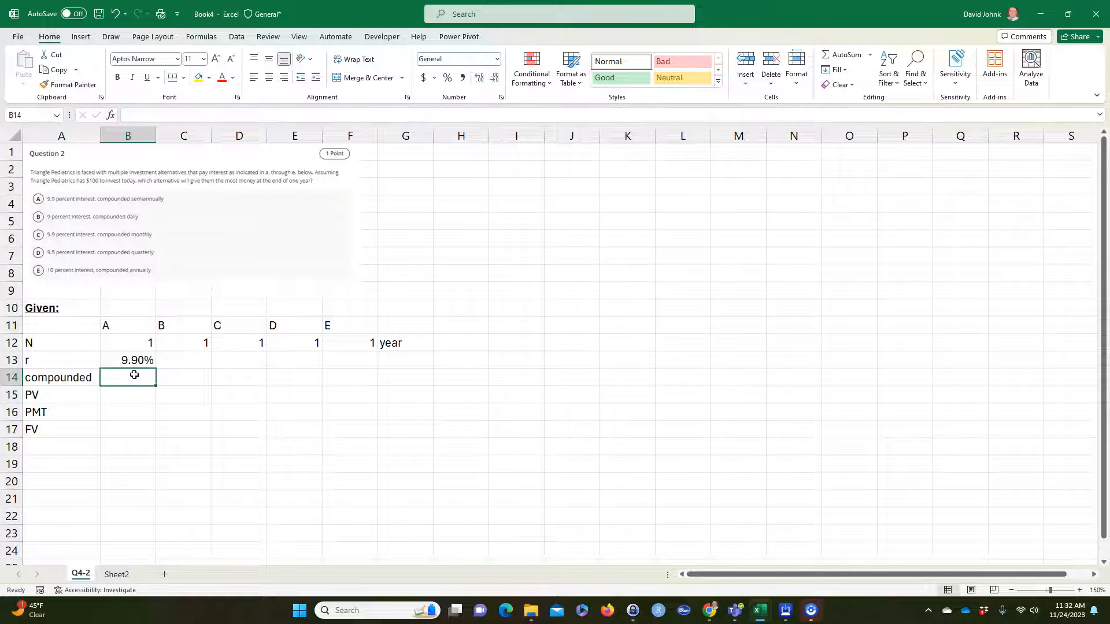
type("2")
Enter 9% as the interest rate for alternative B in cell C13
left_click(190, 362)
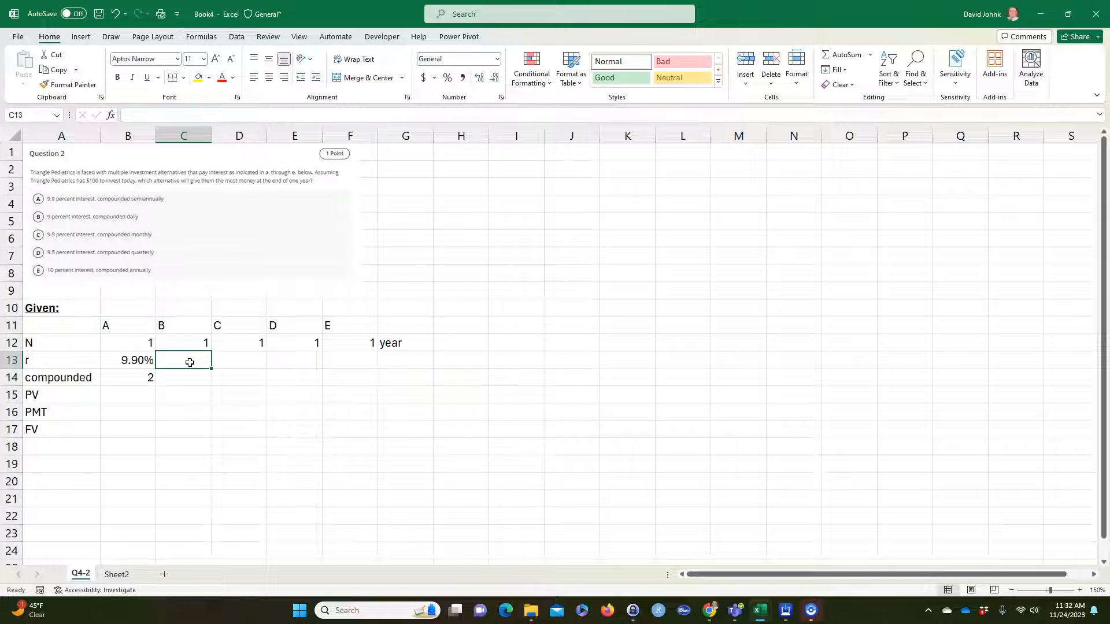
type("9%")
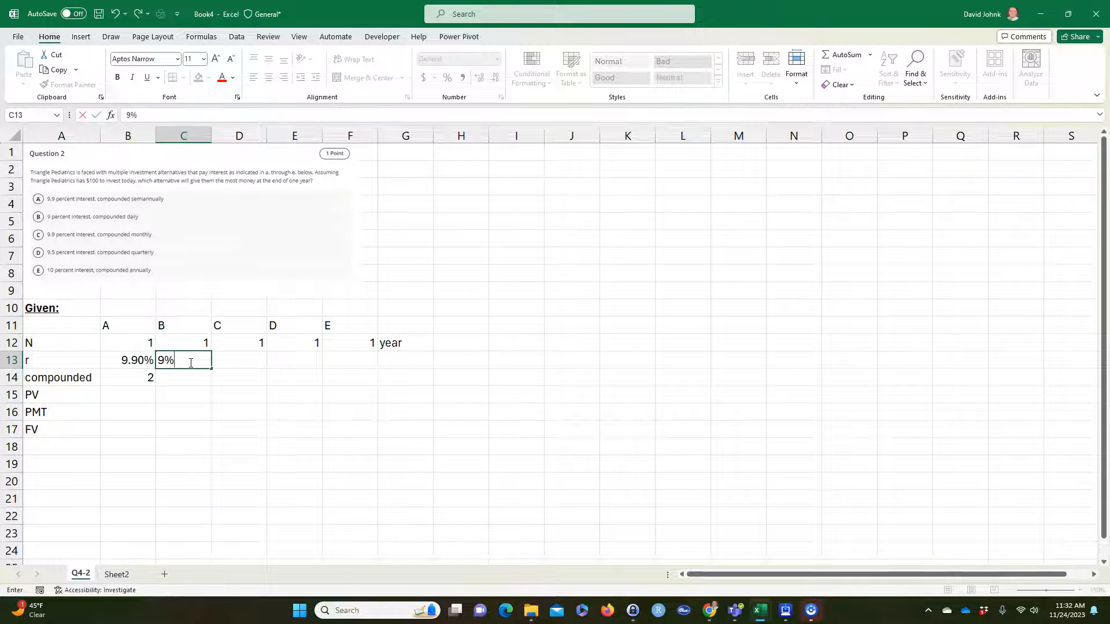
key("Return")
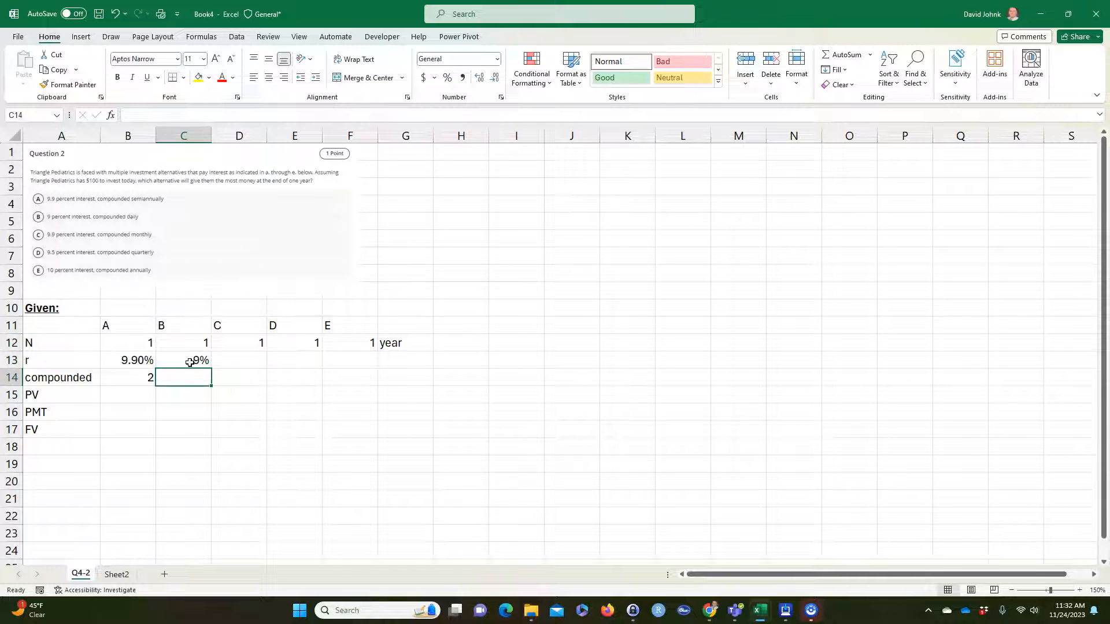
Enter 365 as the compounding frequency for alternative B in cell C14
type("36")
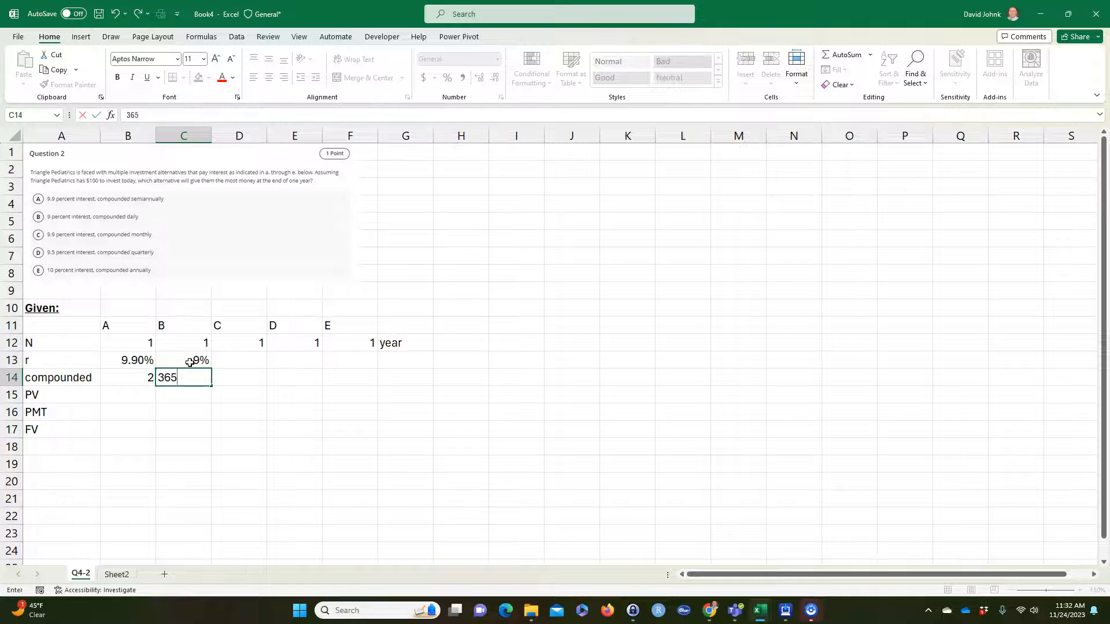
type("5")
key("Return")
Enter 9.9% as the interest rate for alternative C in cell D13
key("Up")
key("Right")
key("Up")
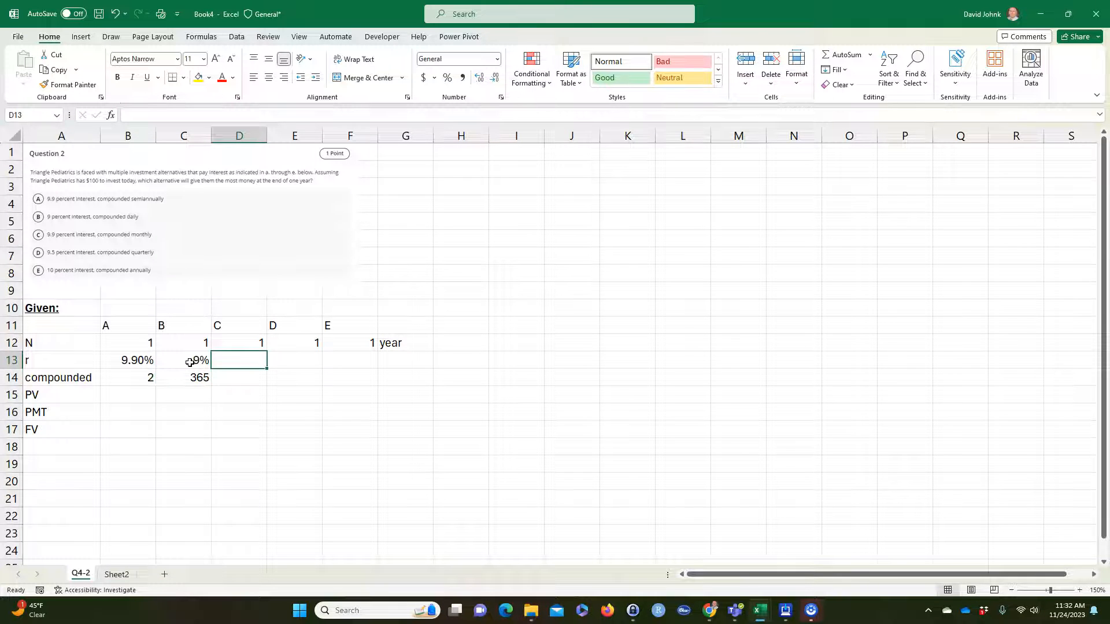
type("9.9")
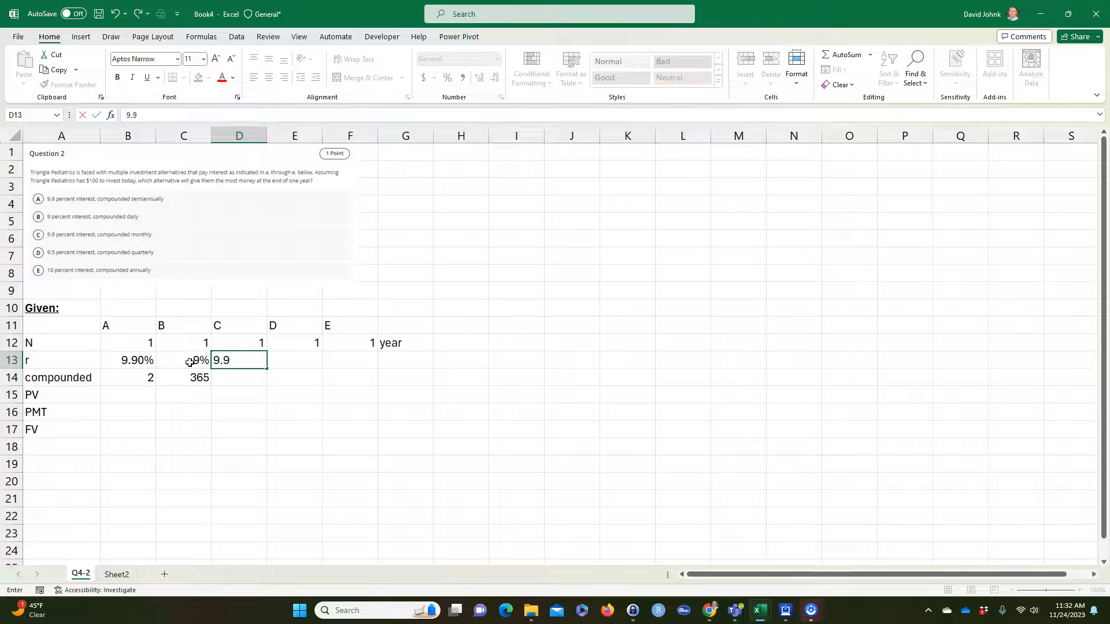
key("Return")
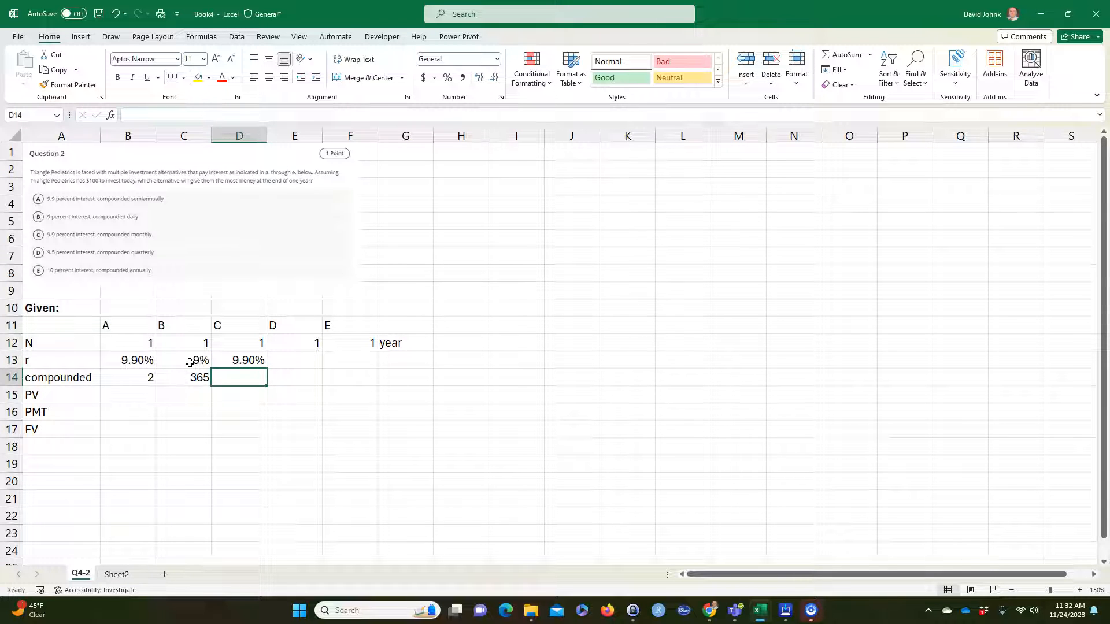
type("4")
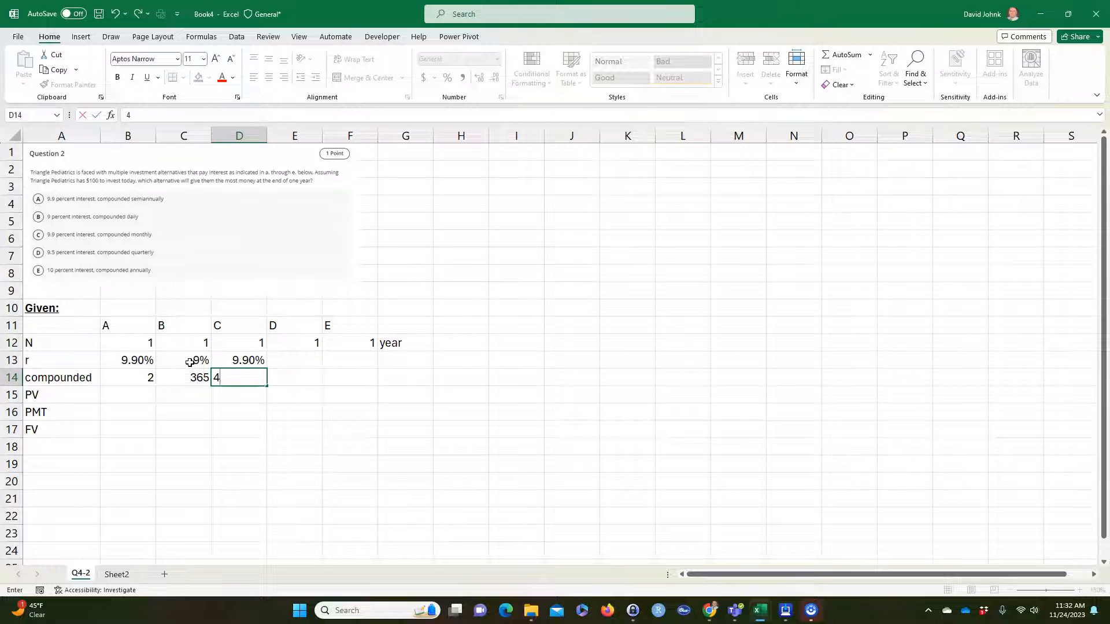
key("Tab")
key("Down")
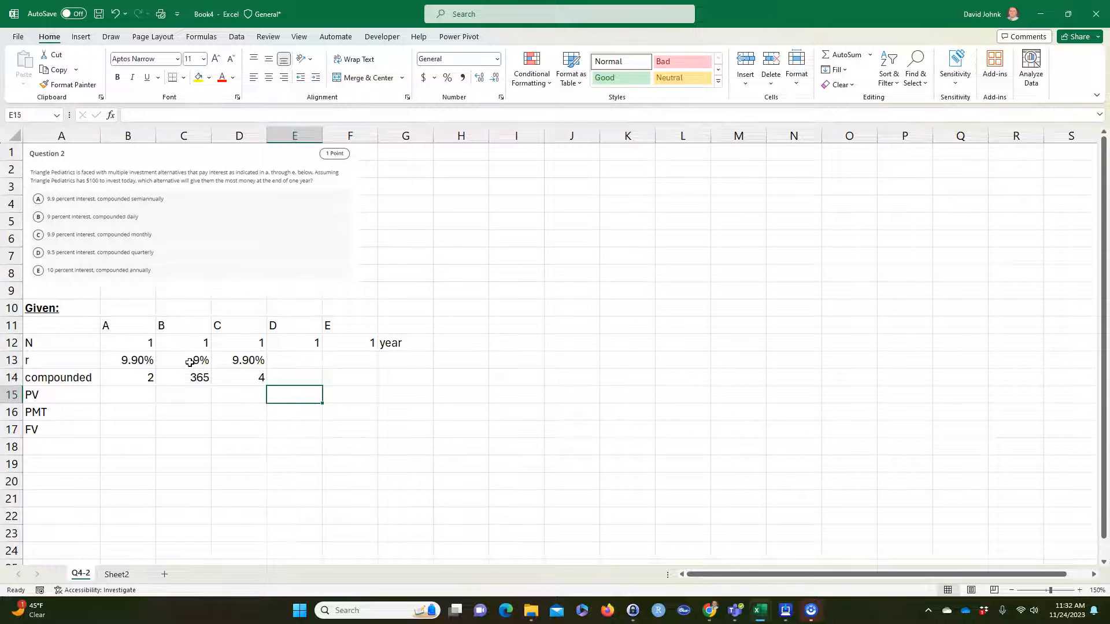
Set the compounding frequency for alternative C in cell D14 to 12
key("Up")
key("Left")
type("12")
key("Tab")
For alternative D, enter a 9.5% interest rate in E13 and a compounding frequency of 4 in E14
key("Up")
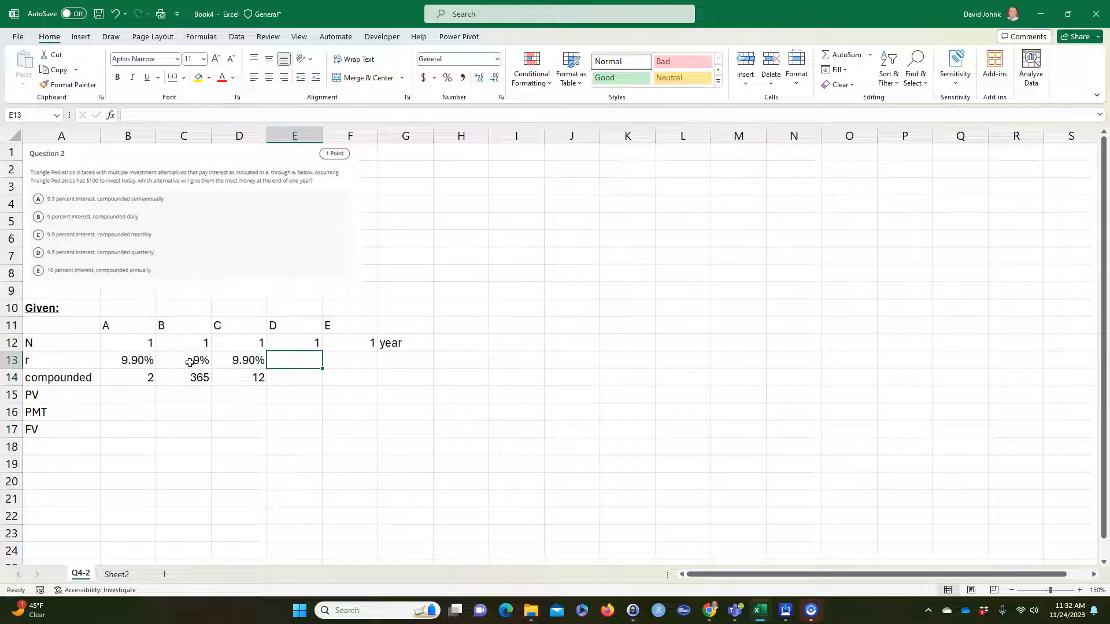
type("9.5")
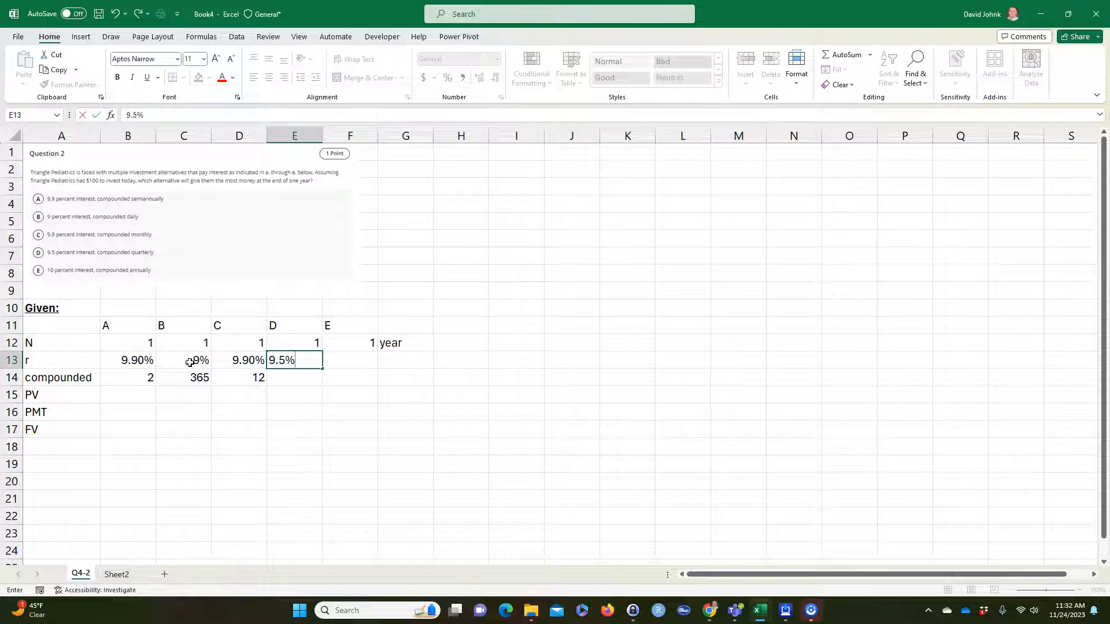
key("Return")
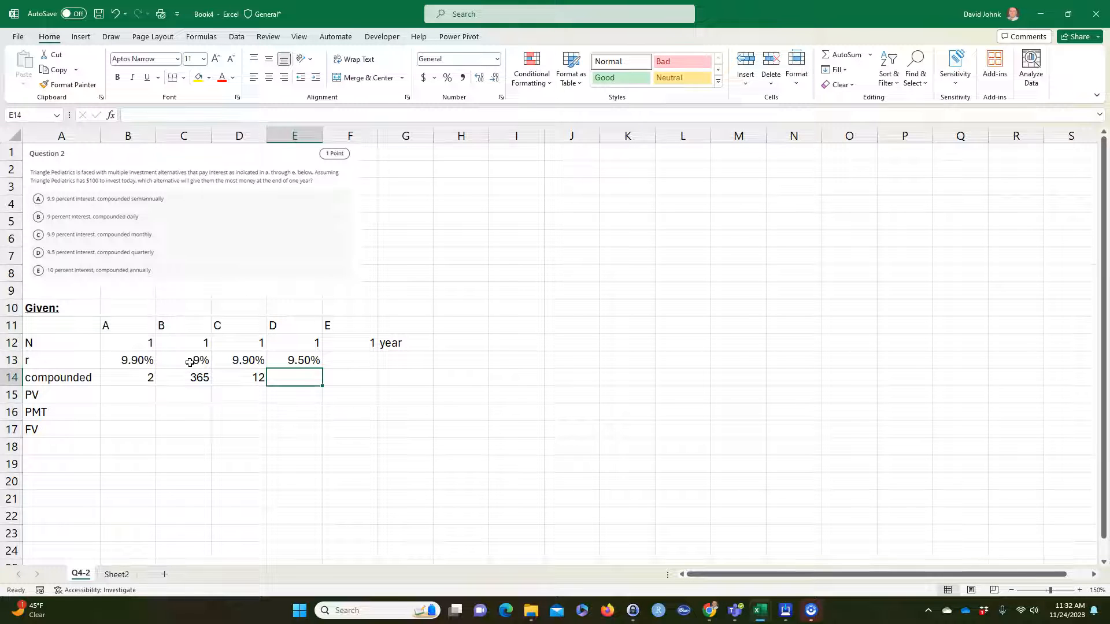
type("4")
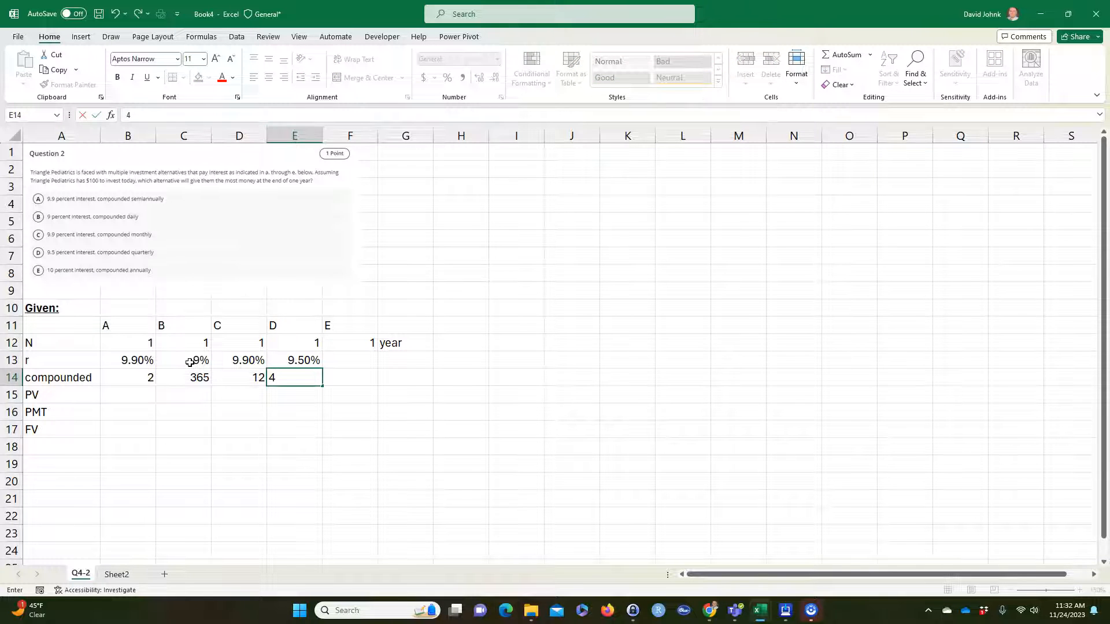
key("Return")
For alternative E, enter a 10% interest rate in F13 and a compounding frequency of 1 in F14
key("Up")
key("Up")
key("Right")
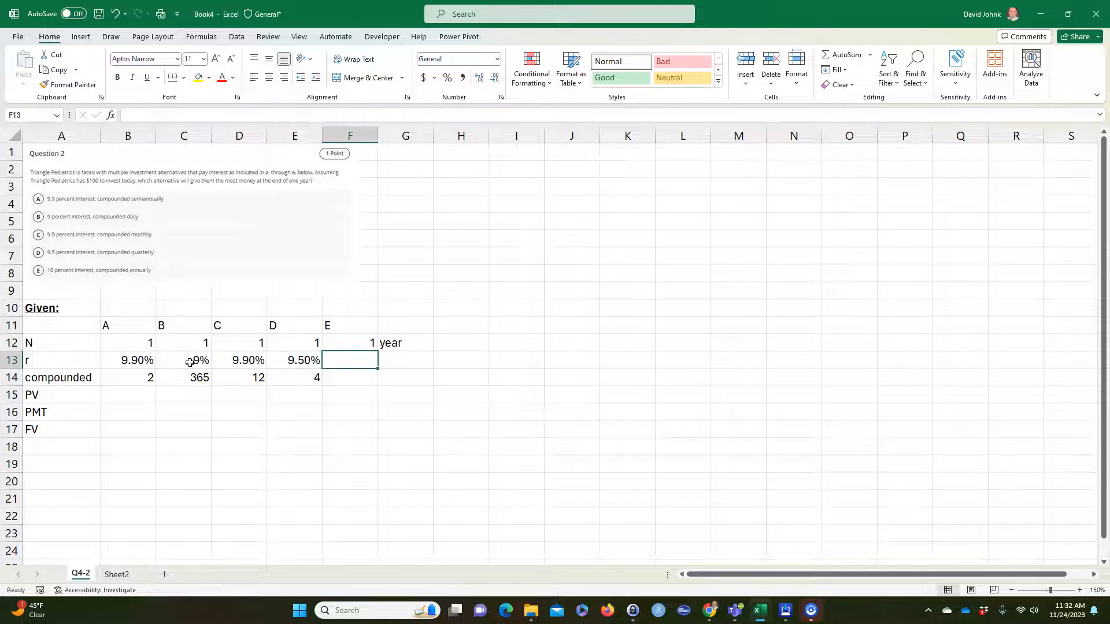
type("10%")
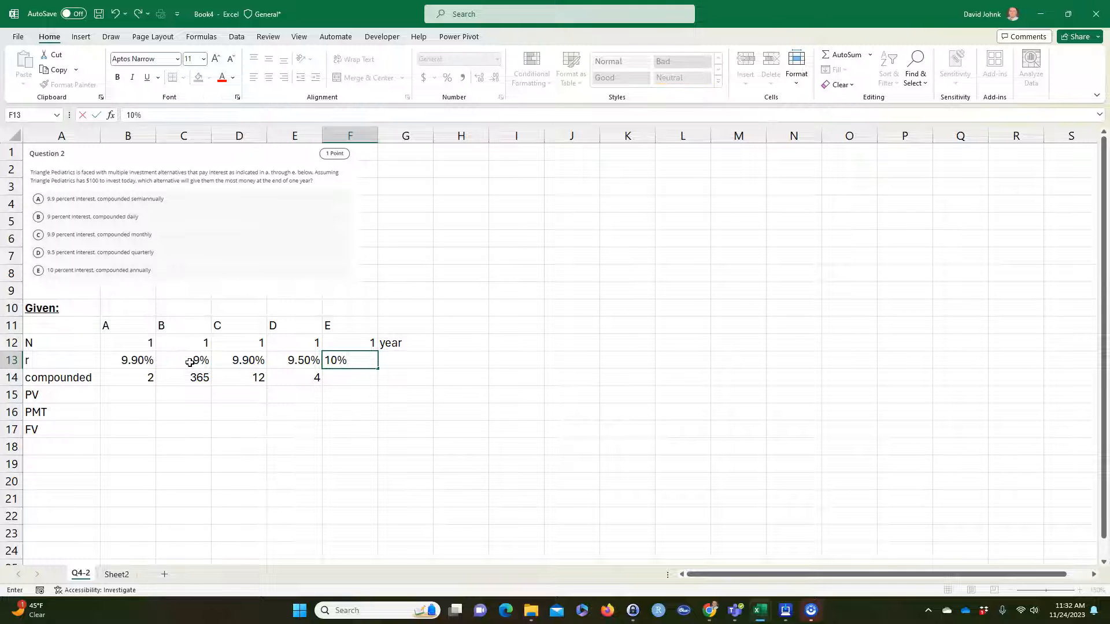
key("Return")
type("1")
key("Return")
Add the unit "X/year" for the compounding row in cell G14
key("Up")
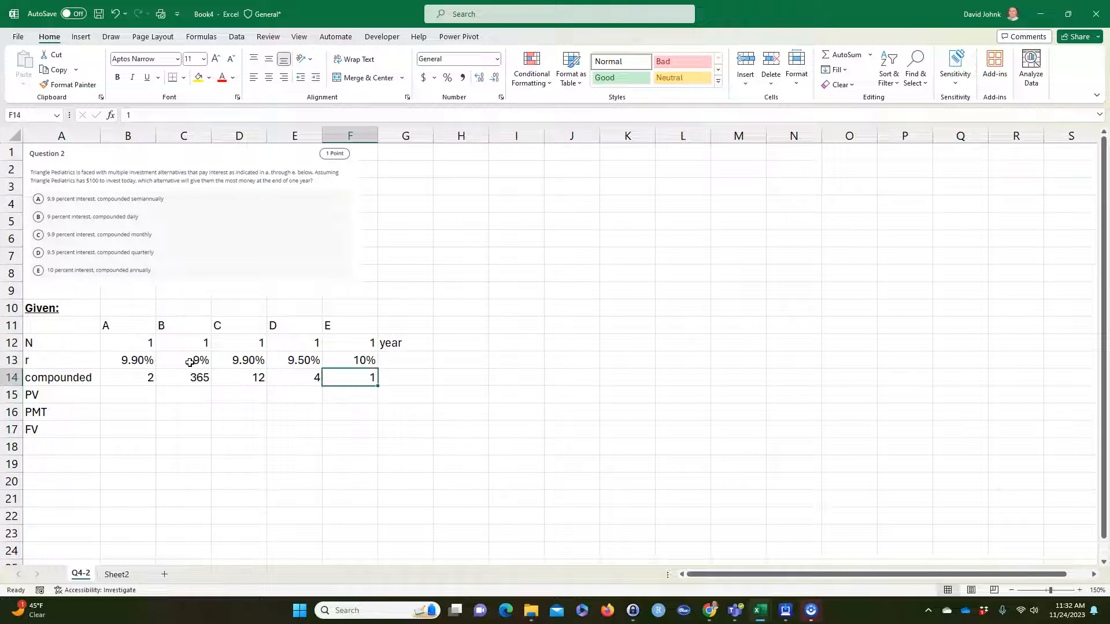
key("Right")
type("X")
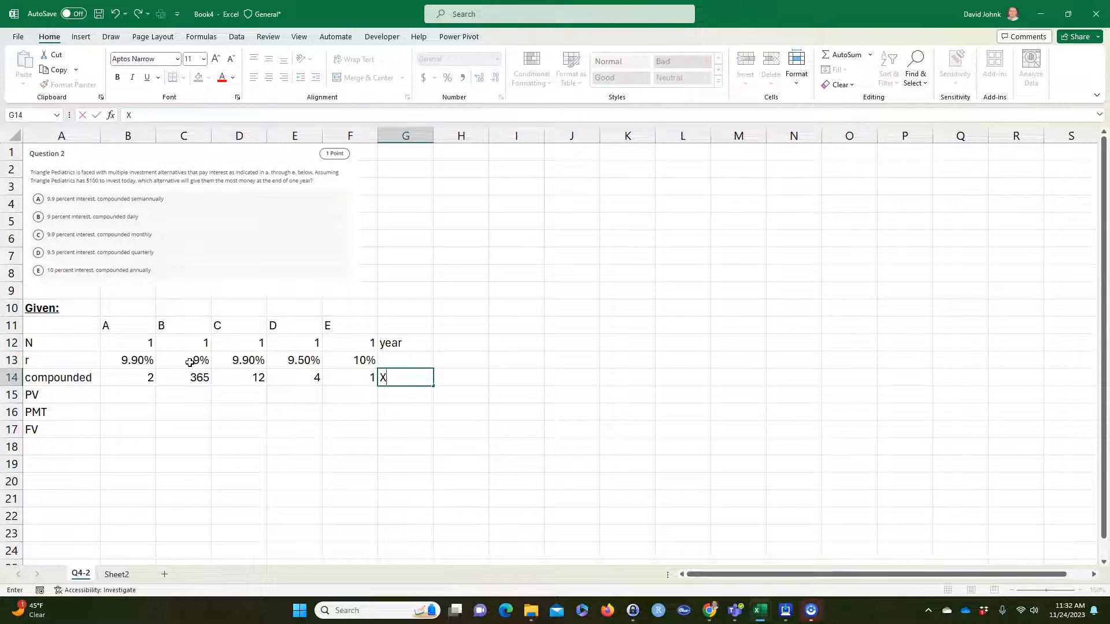
type("/year")
key("Return")
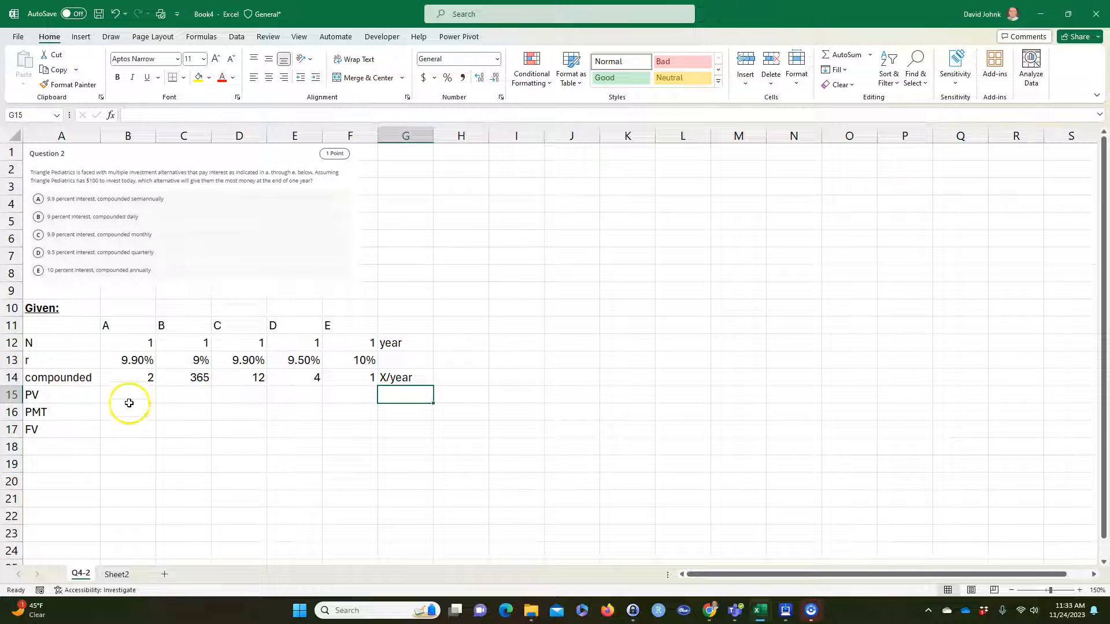
Review the interest rate and compounding frequency of each alternative from A to E in rows 13 and 14
left_click(132, 360)
left_click(136, 378)
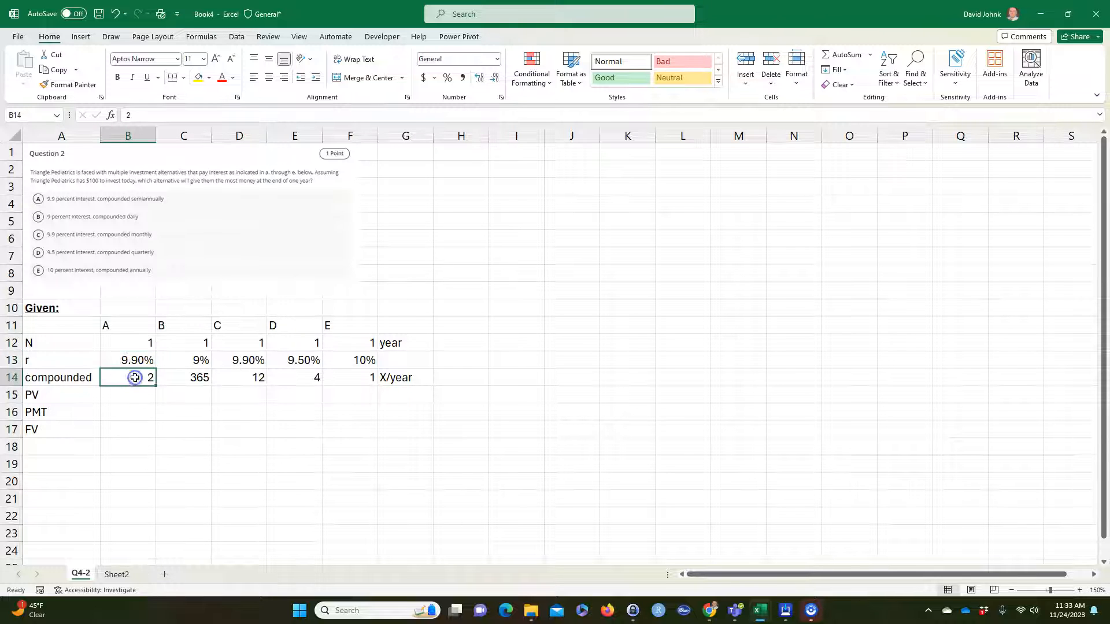
left_click(182, 361)
left_click(183, 377)
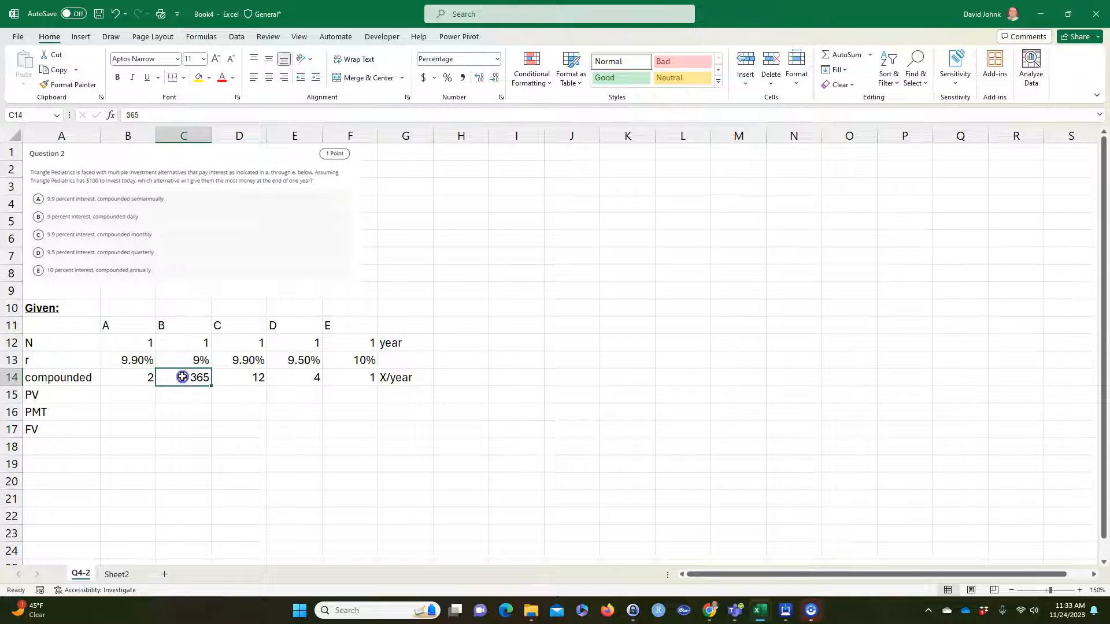
left_click(233, 360)
left_click(238, 377)
left_click(301, 361)
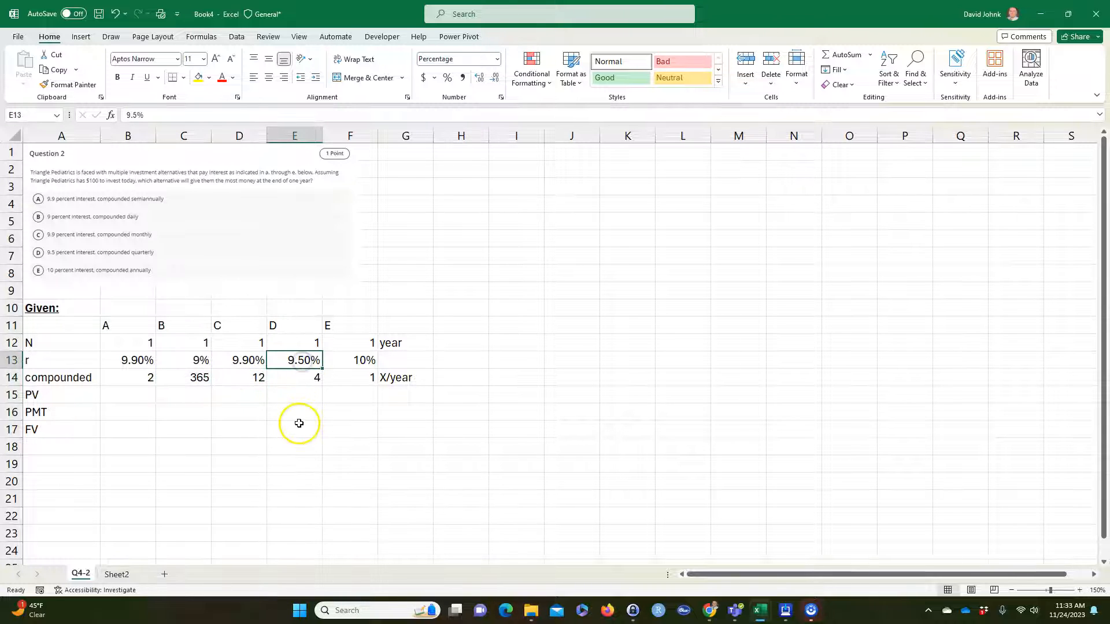
left_click(302, 382)
left_click(347, 357)
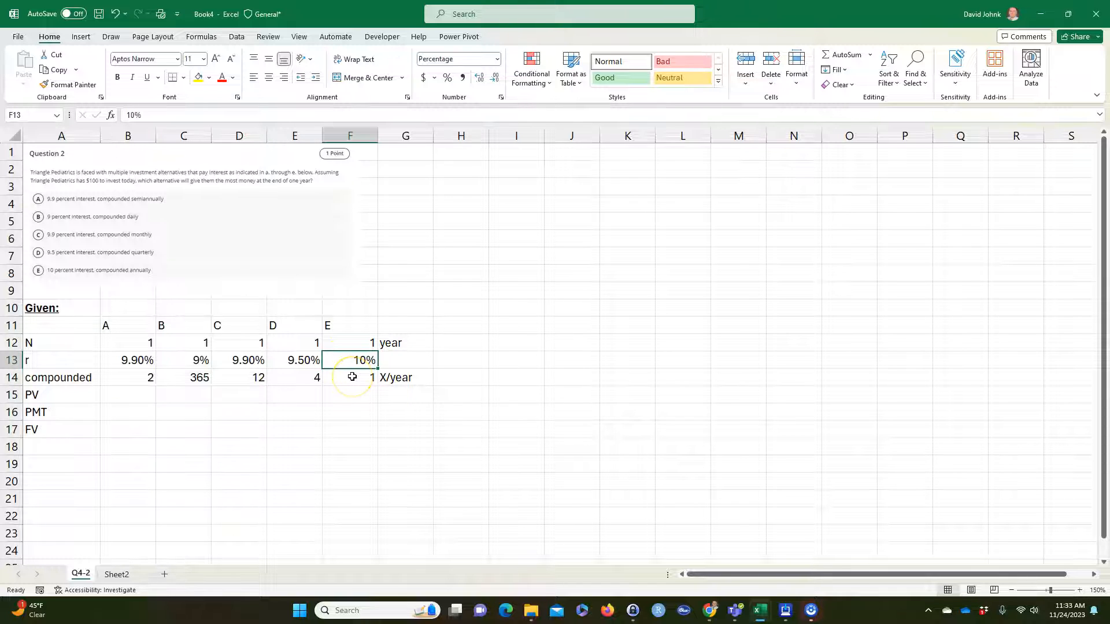
left_click(351, 377)
left_click(351, 442)
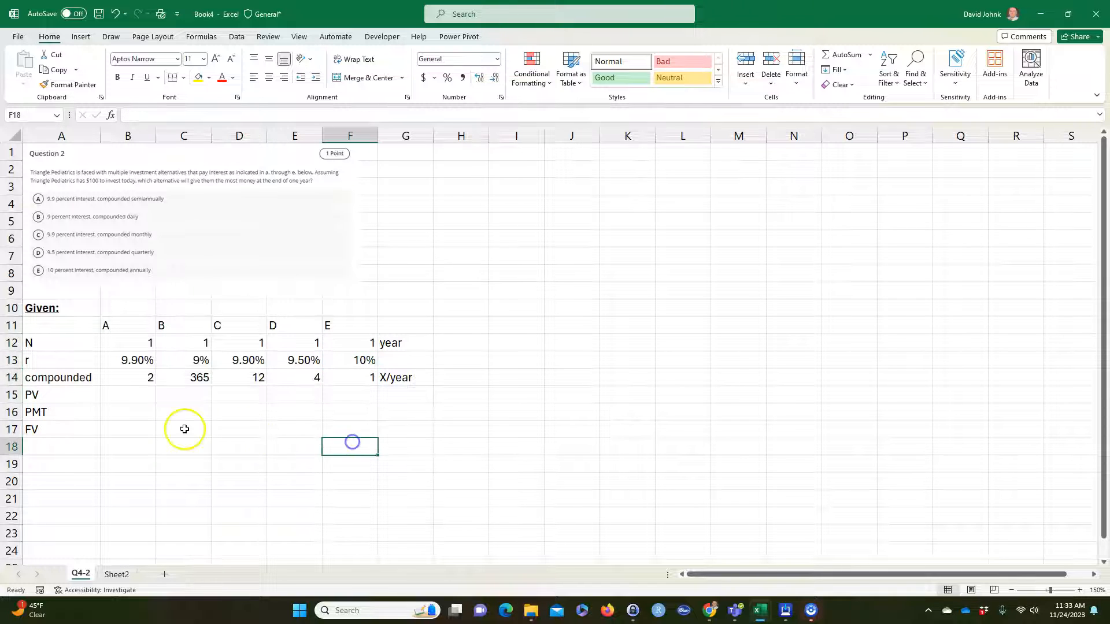
Enter -$100 as the present value for alternative A in cell B15
left_click(127, 397)
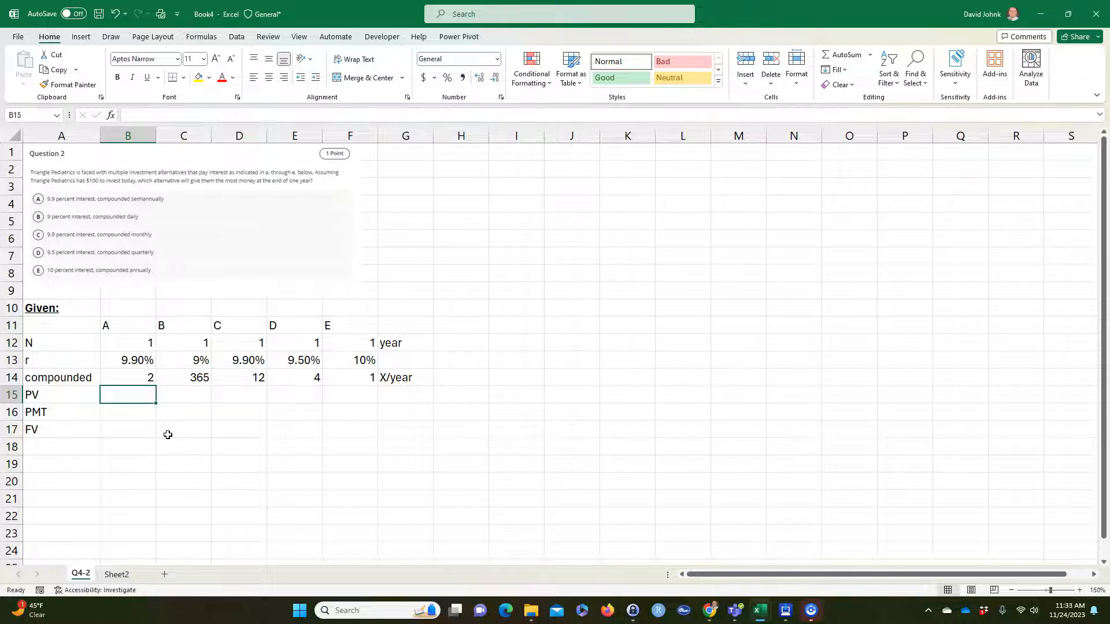
type("=")
type("-")
key("BackSpace")
key("BackSpace")
key("BackSpace")
type("-$100")
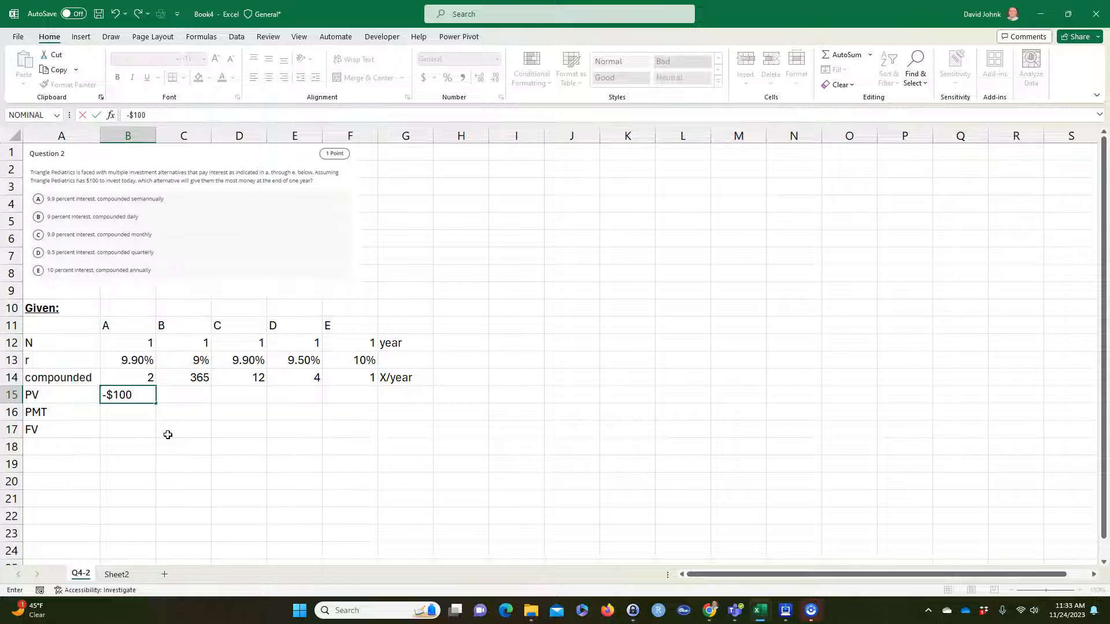
key("Return")
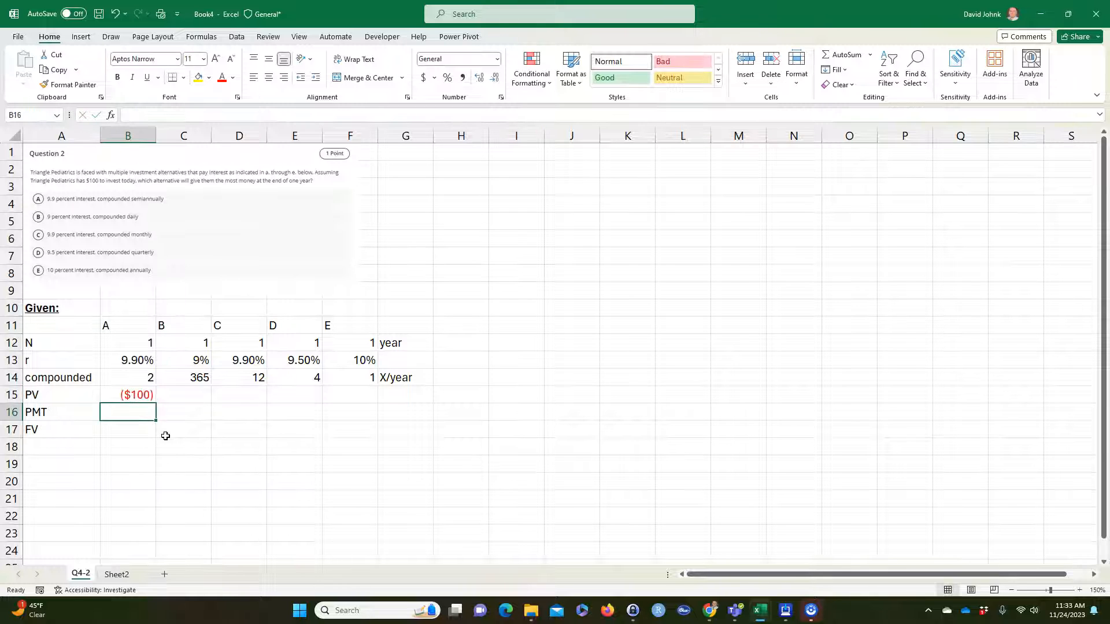
Fill the present value from B15 across to F15 for the remaining alternatives
left_click(134, 395)
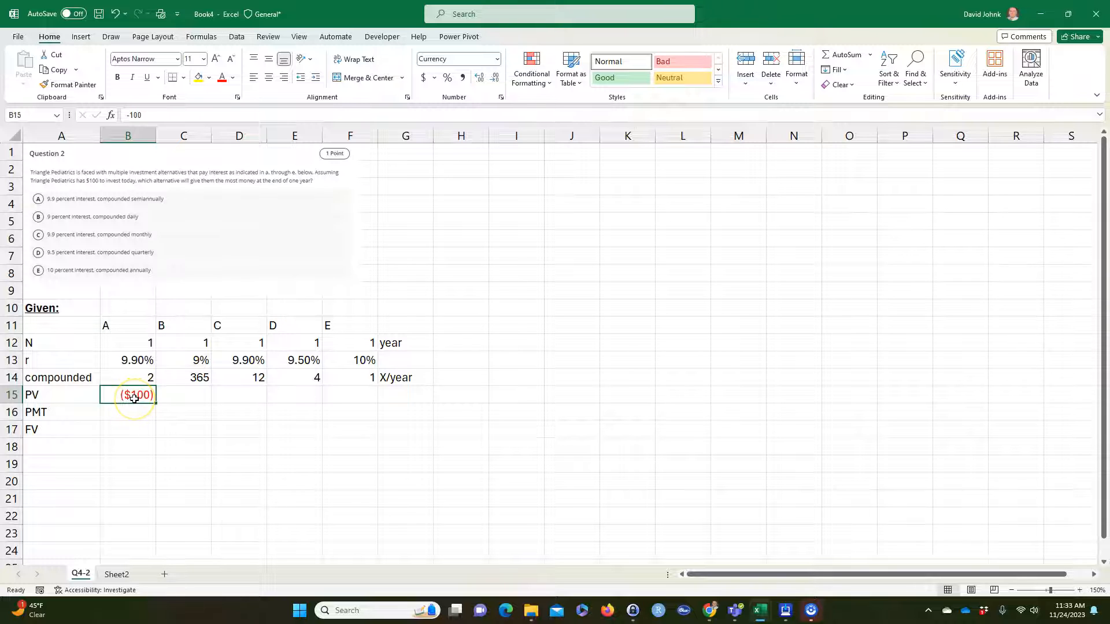
left_click_drag(155, 405, 354, 401)
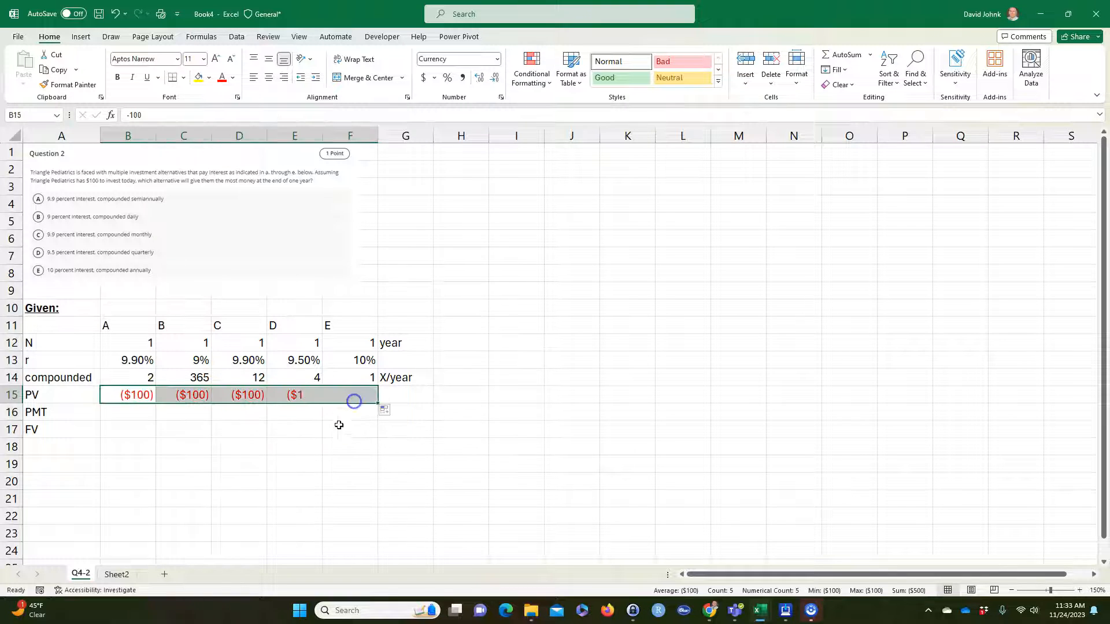
left_click(292, 472)
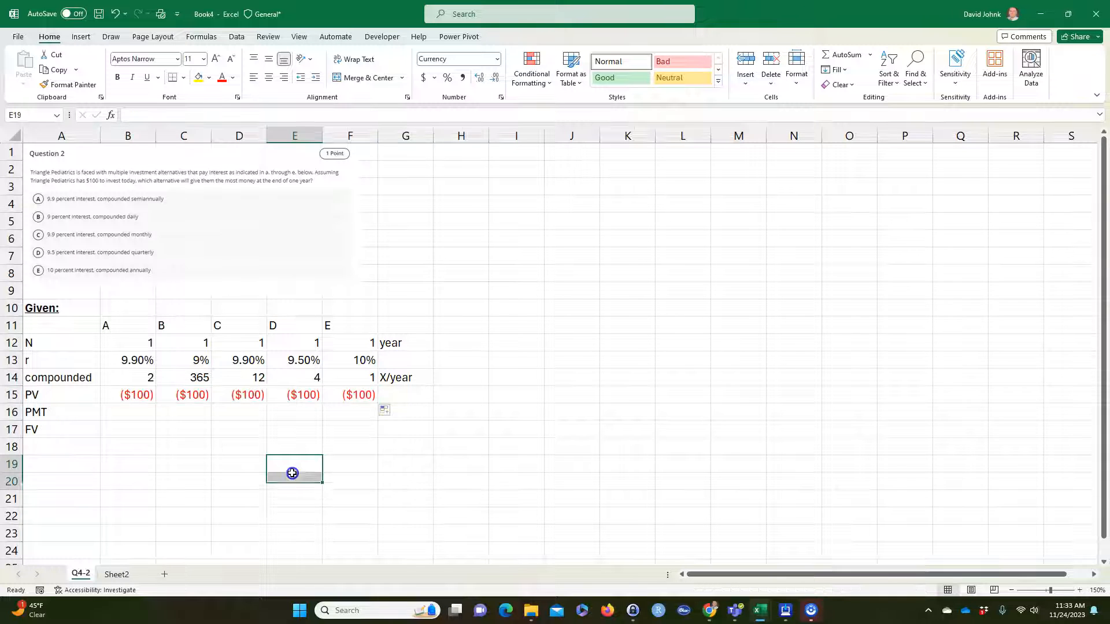
Enter $0 as the PMT for alternative A in B16 and fill it across to F16
left_click(130, 411)
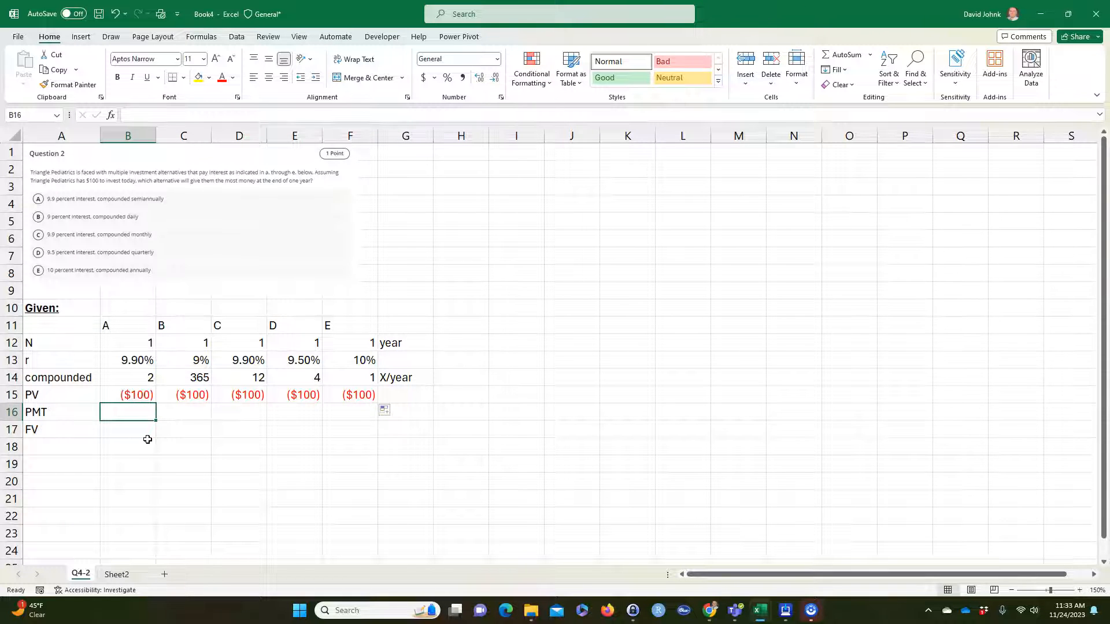
type("$0")
key("Return")
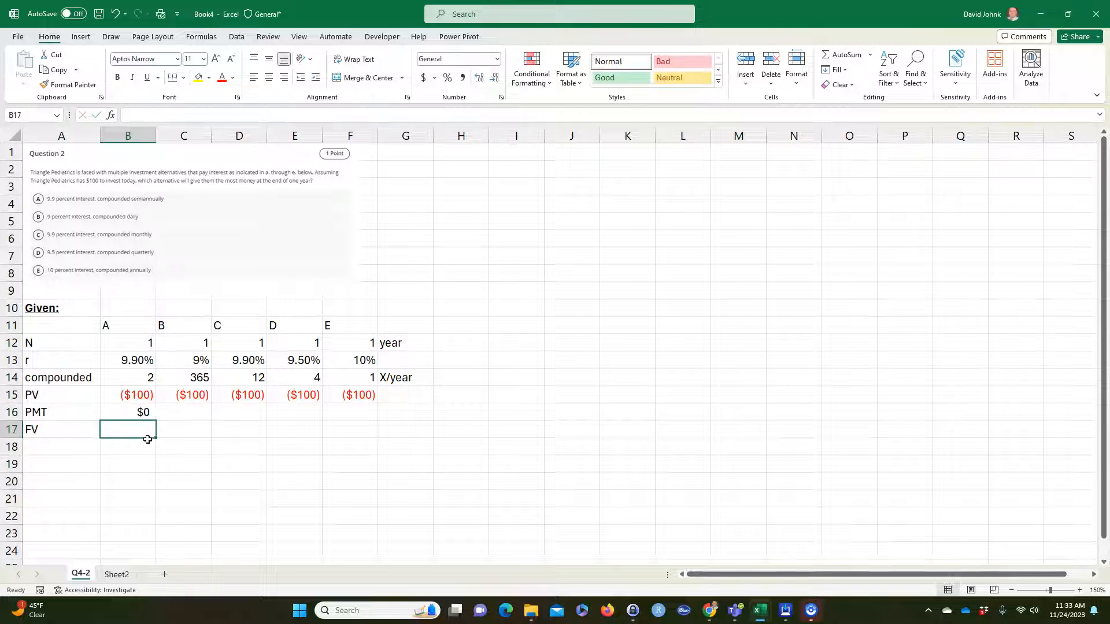
left_click(133, 411)
left_click_drag(154, 421, 355, 423)
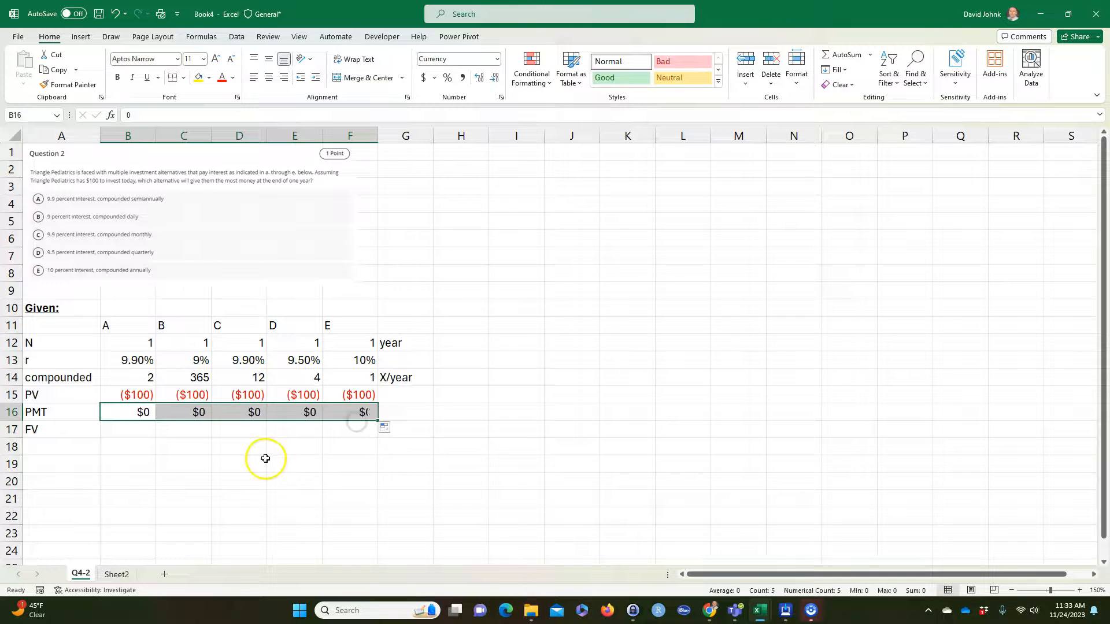
Mark the FV as unknown for all five alternatives by entering "?" in B17 to F17
left_click(120, 432)
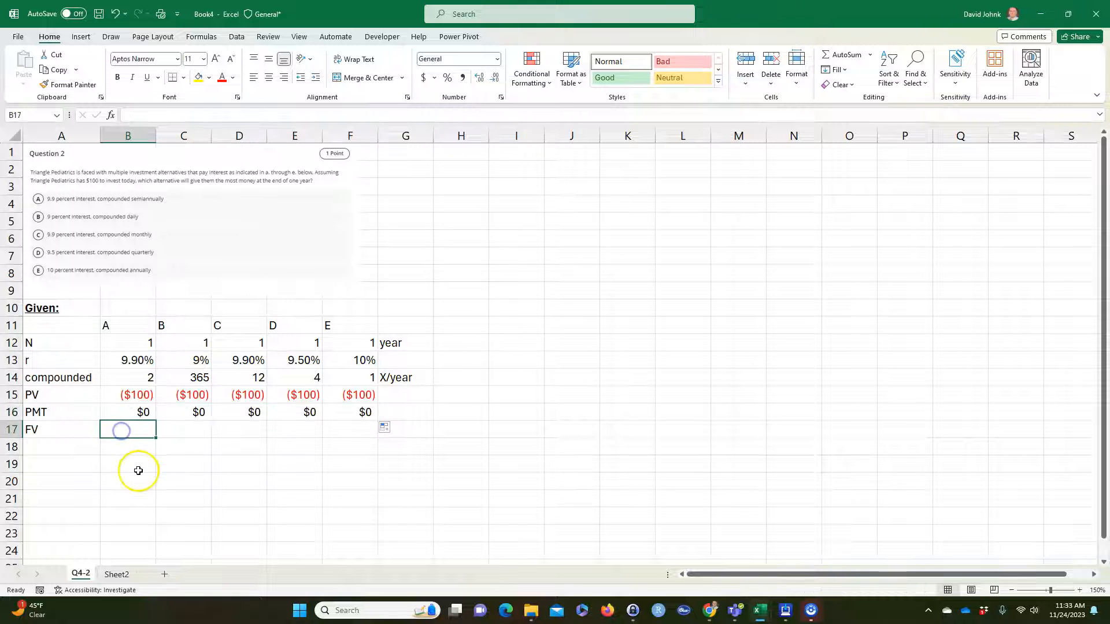
type("?")
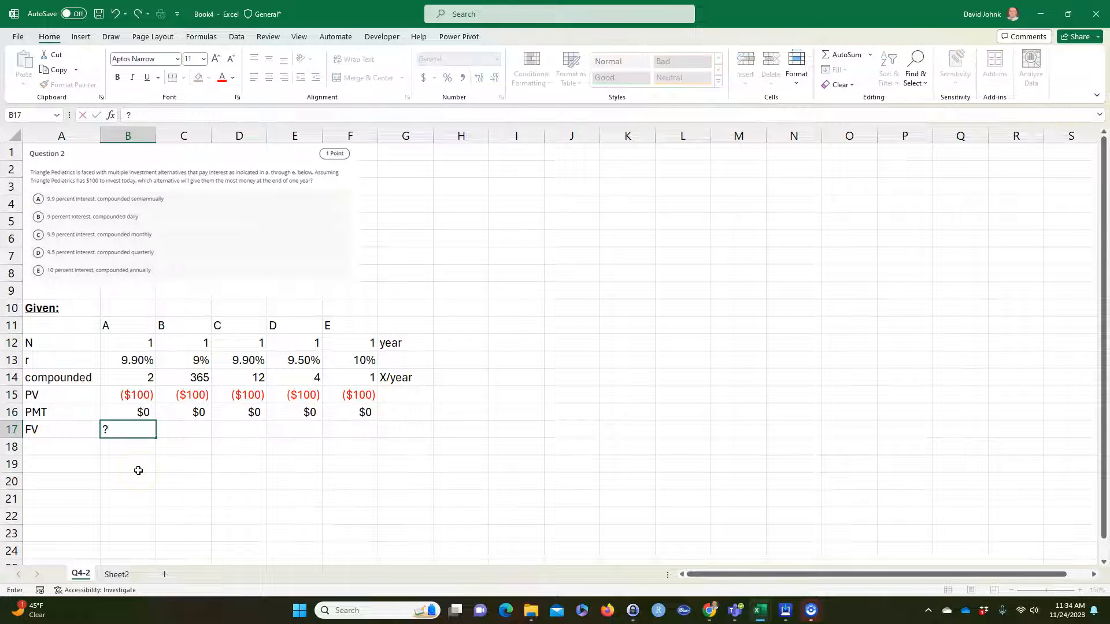
key("Right")
type("?")
key("Return")
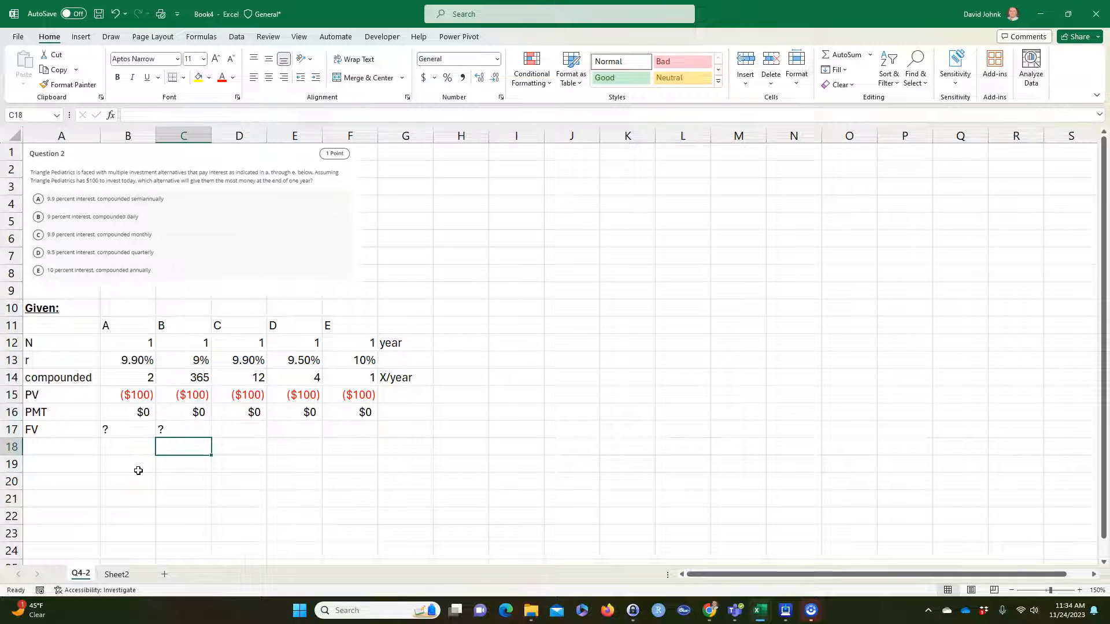
key("Up")
key("Right")
type("?")
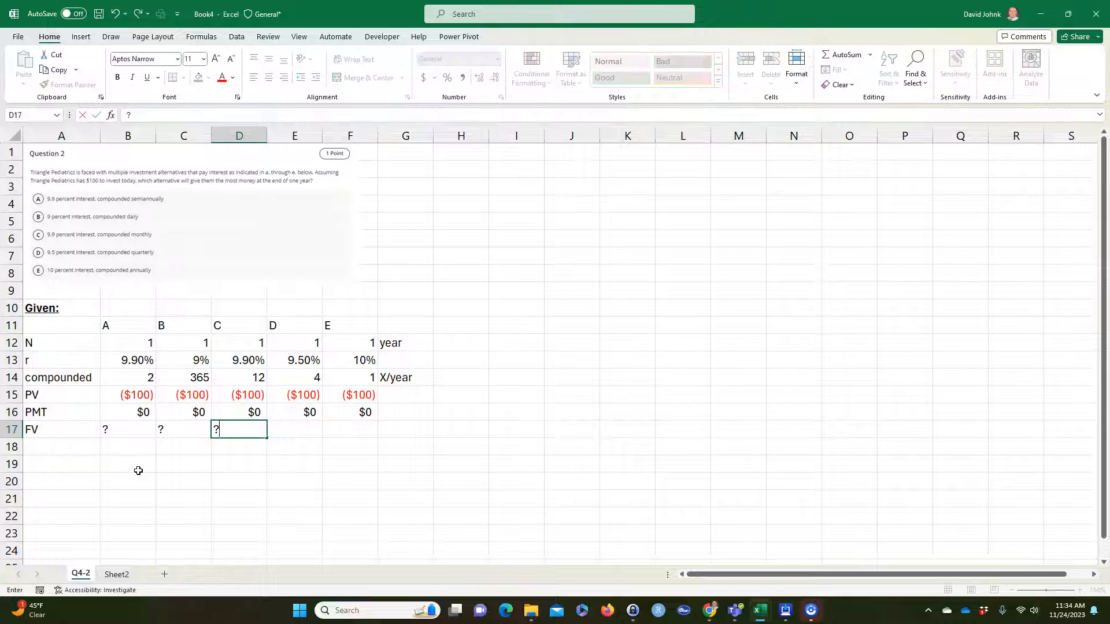
key("Right")
type("?")
key("Right")
type("?")
key("Return")
Add the heading "Find:" in cell A18 and select that cell
key("Left")
key("Left")
key("Left")
key("Left")
key("Left")
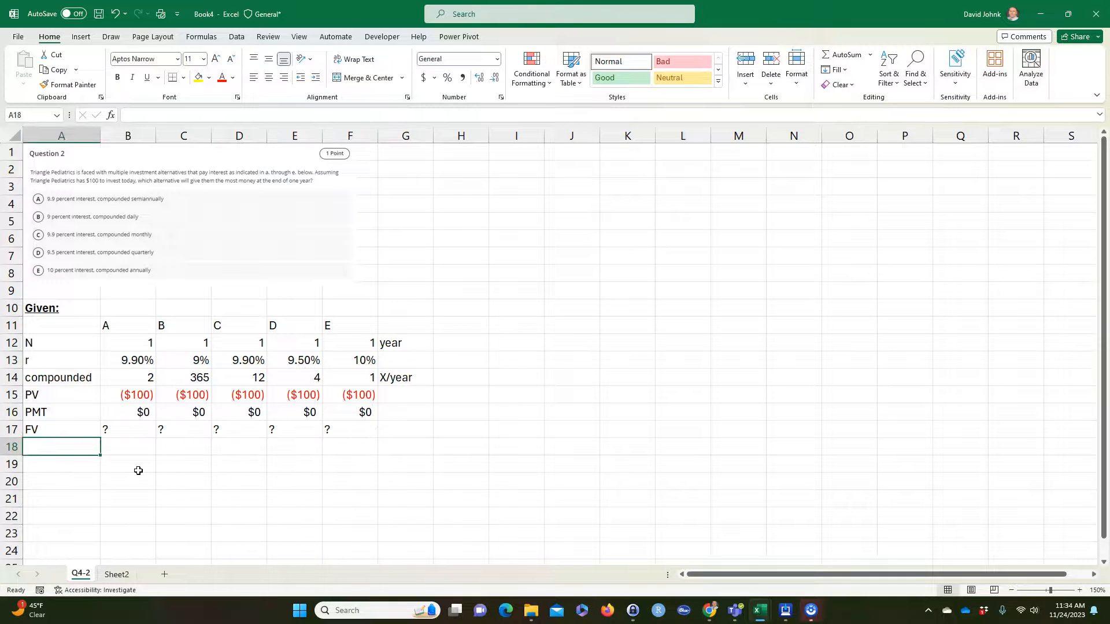
type("Find:")
key("Return")
left_click(83, 449)
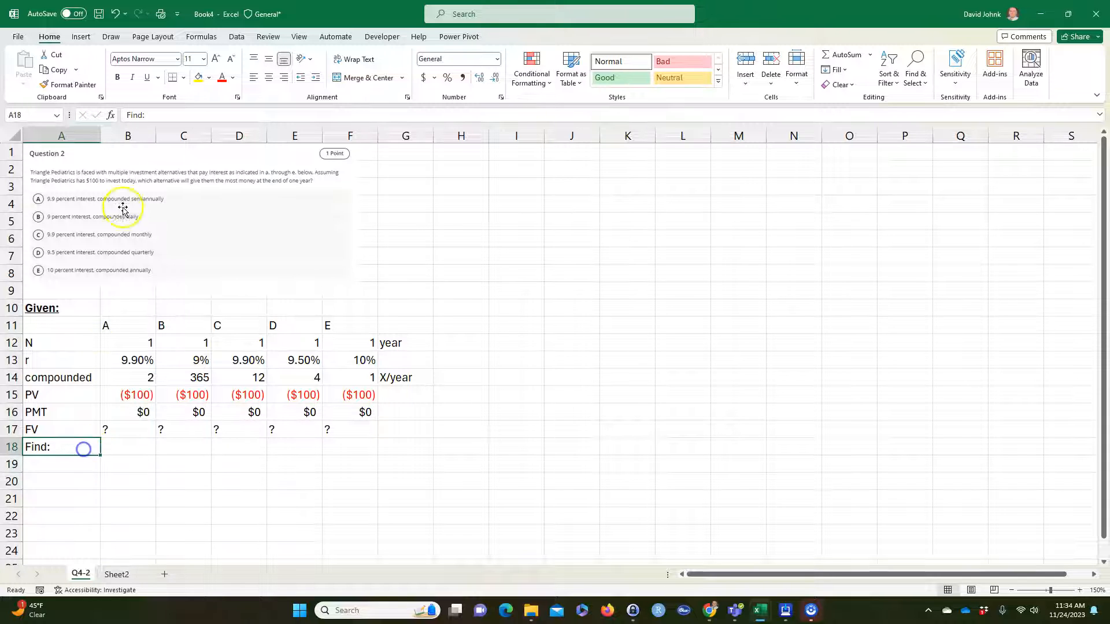
Bold and underline the "Find:" heading and enter "Which alternative will have the most money at the end of the year?" in A19
left_click(117, 77)
left_click(146, 77)
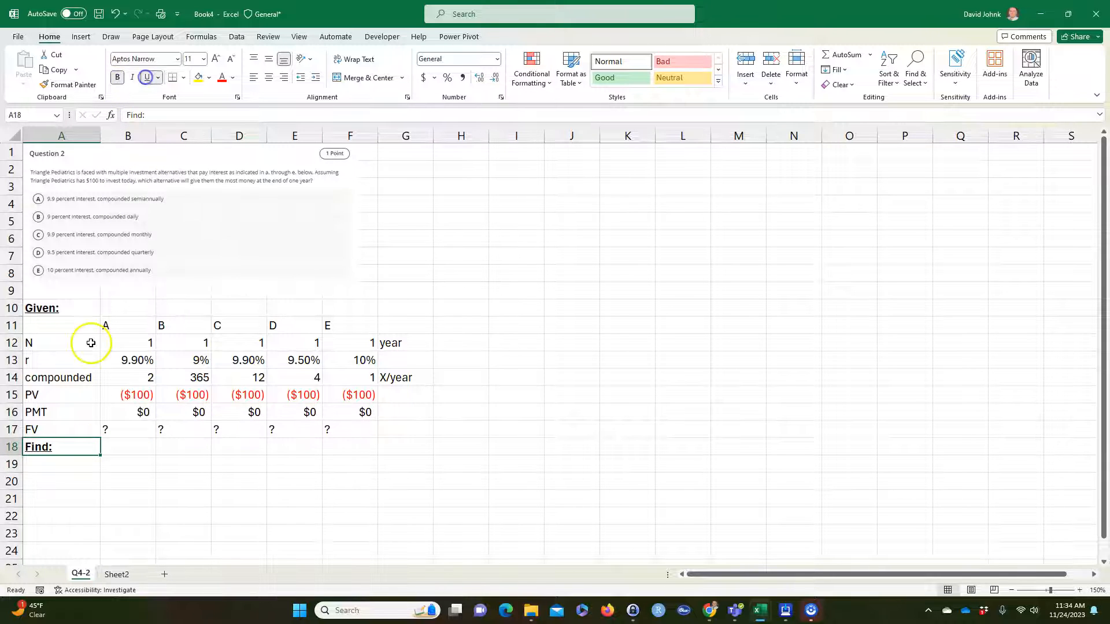
left_click(69, 465)
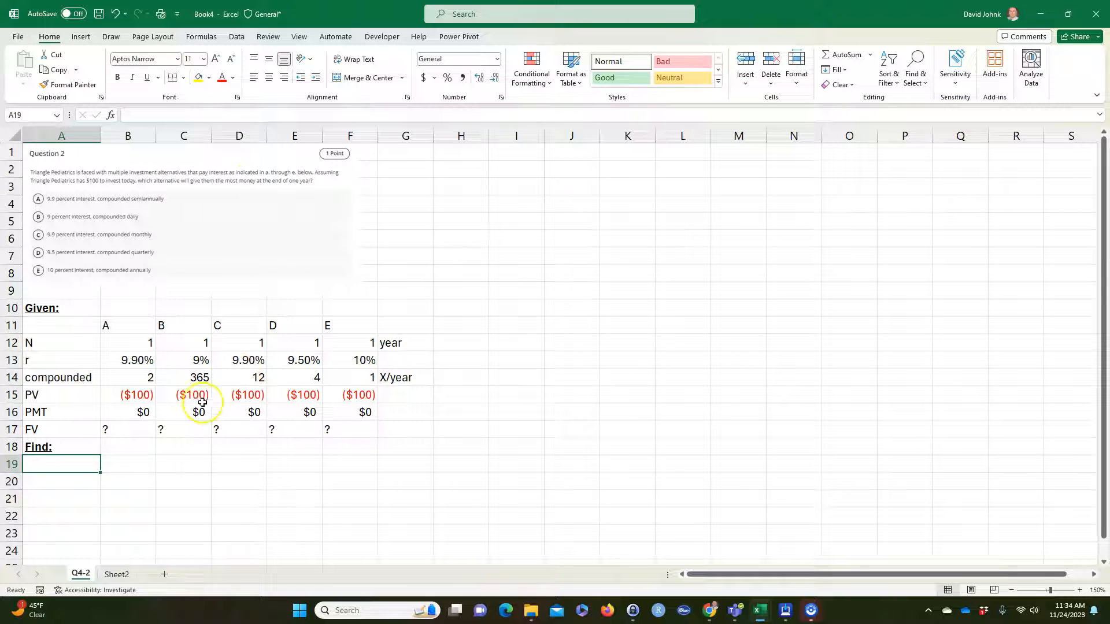
type("Which a")
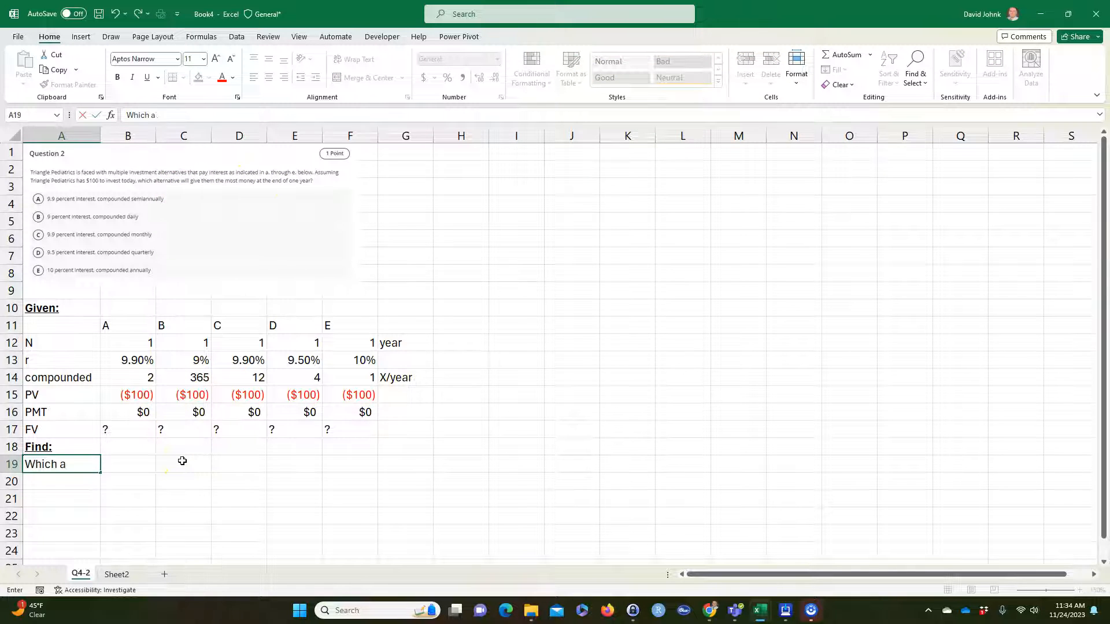
type("lternative")
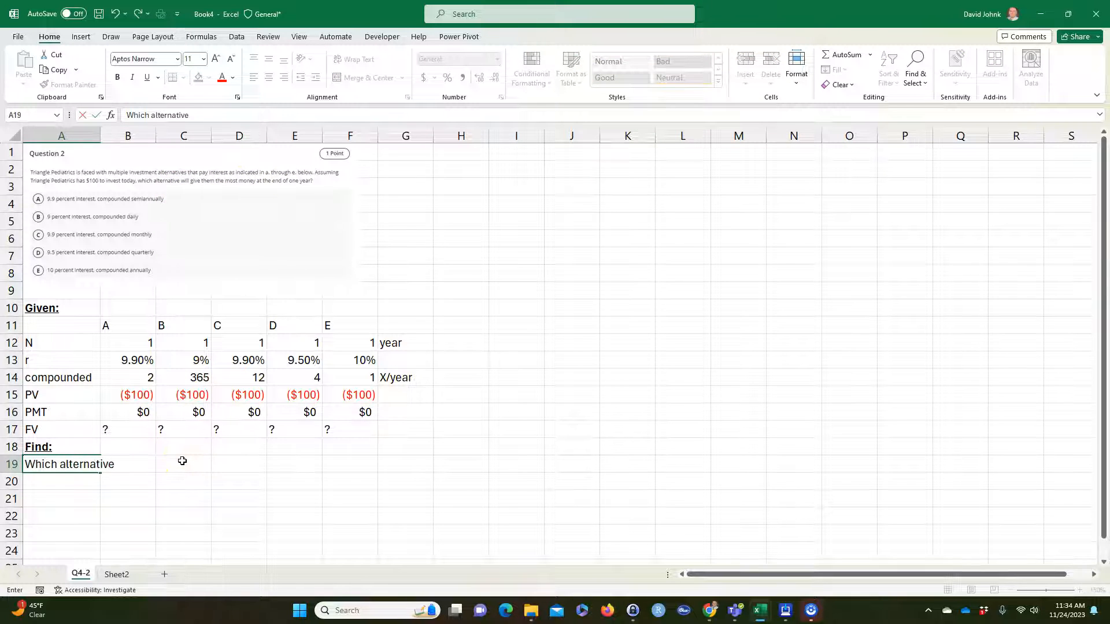
type(" will have the")
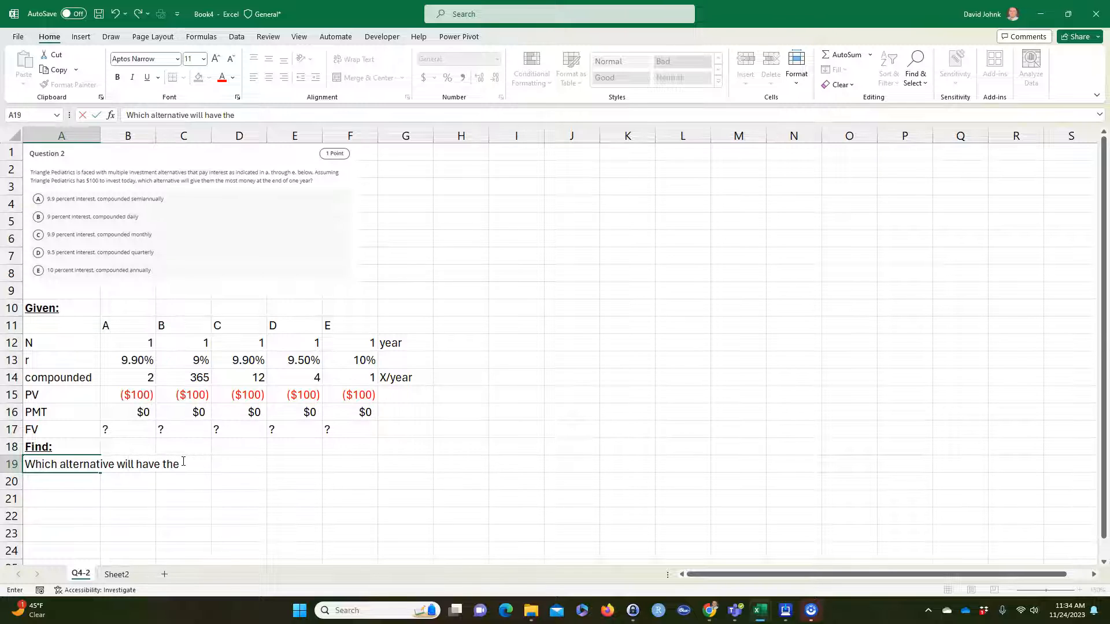
type(" most money at the end")
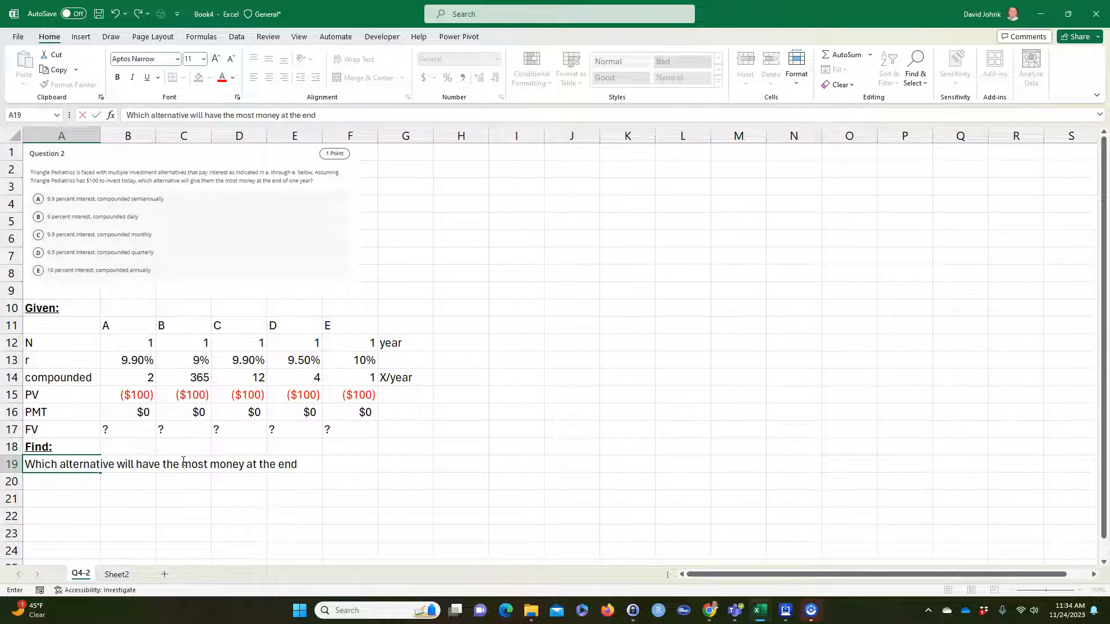
type(" fo the year?")
key("Return")
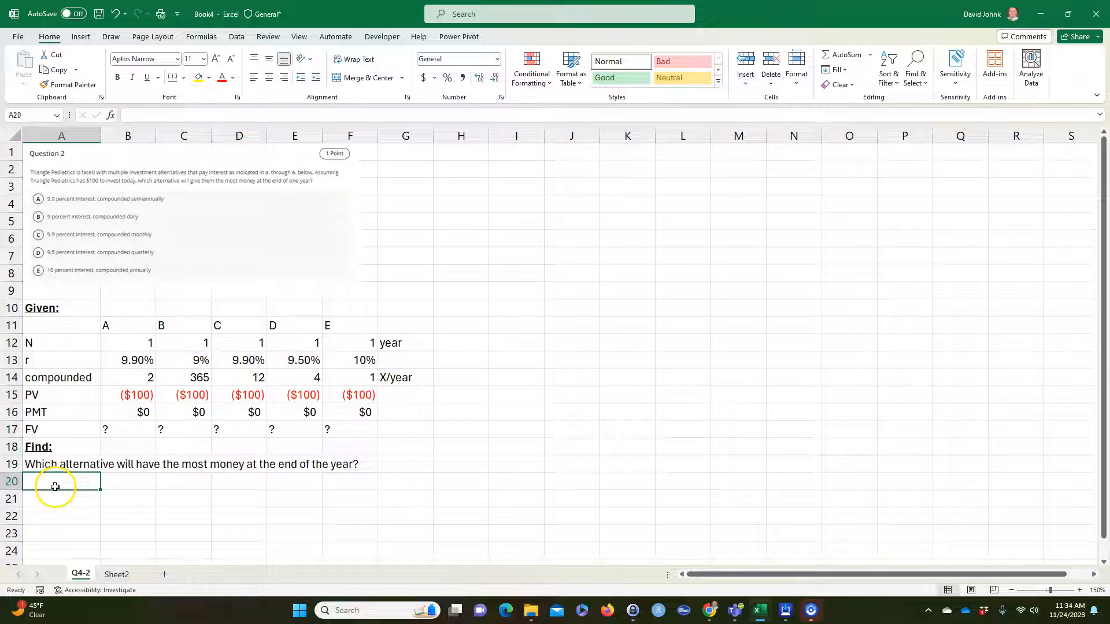
Add the heading "Solution:" in A20 and format it bold and underlined
type("Soluit")
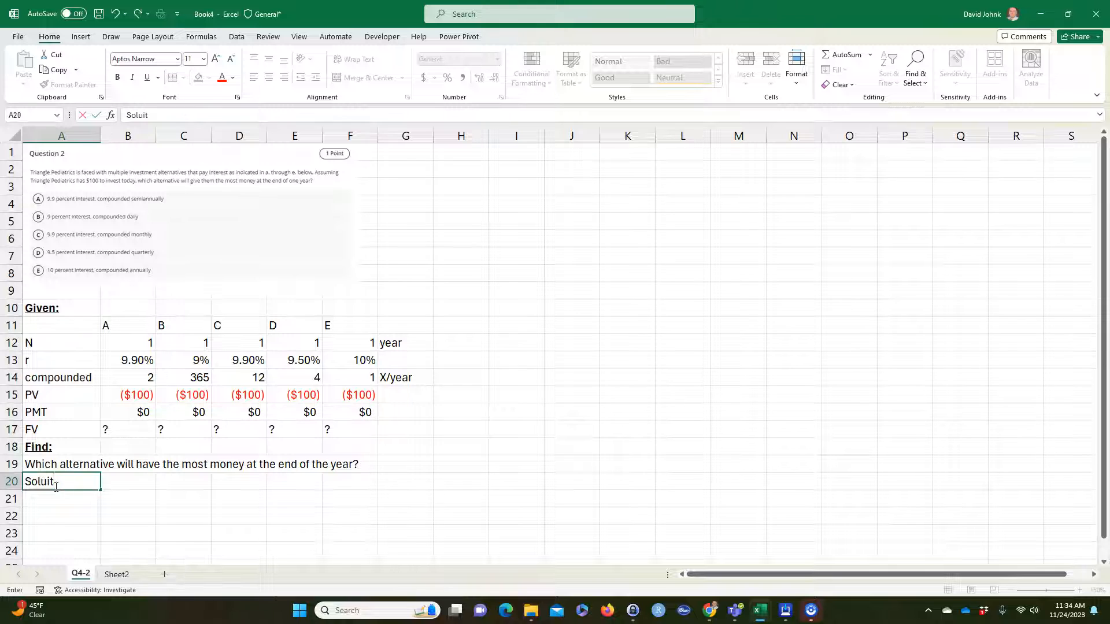
key("BackSpace")
key("BackSpace")
type("tion:")
left_click(72, 511)
left_click(51, 482)
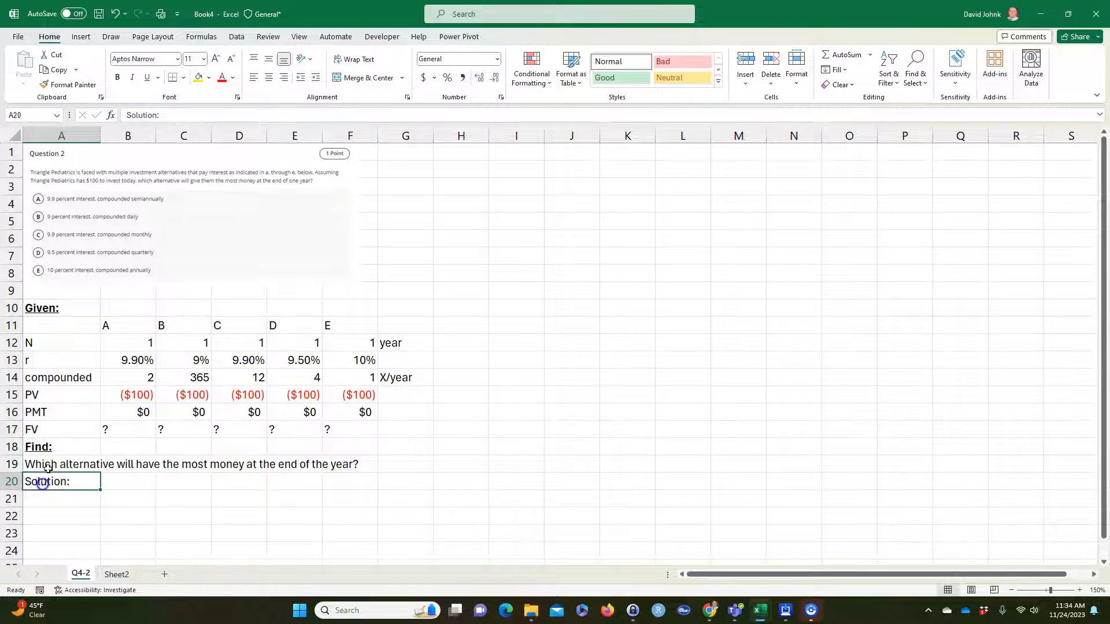
left_click(118, 76)
left_click(147, 81)
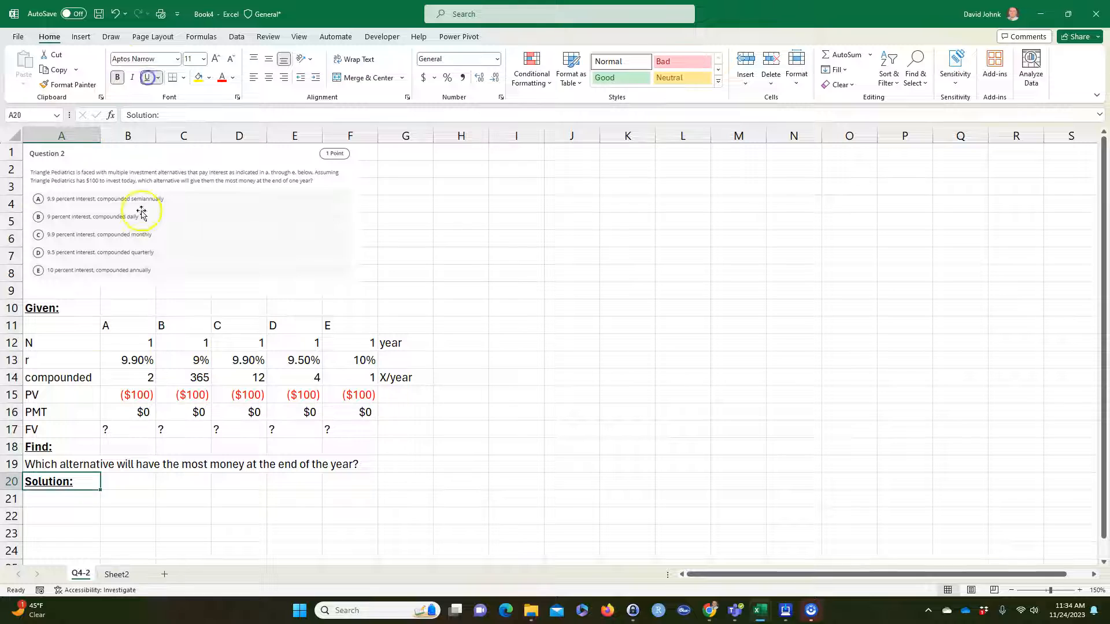
Label A21 as "FV" and start an FV formula in B21 with B13/B14 as the rate
left_click(69, 500)
type("F")
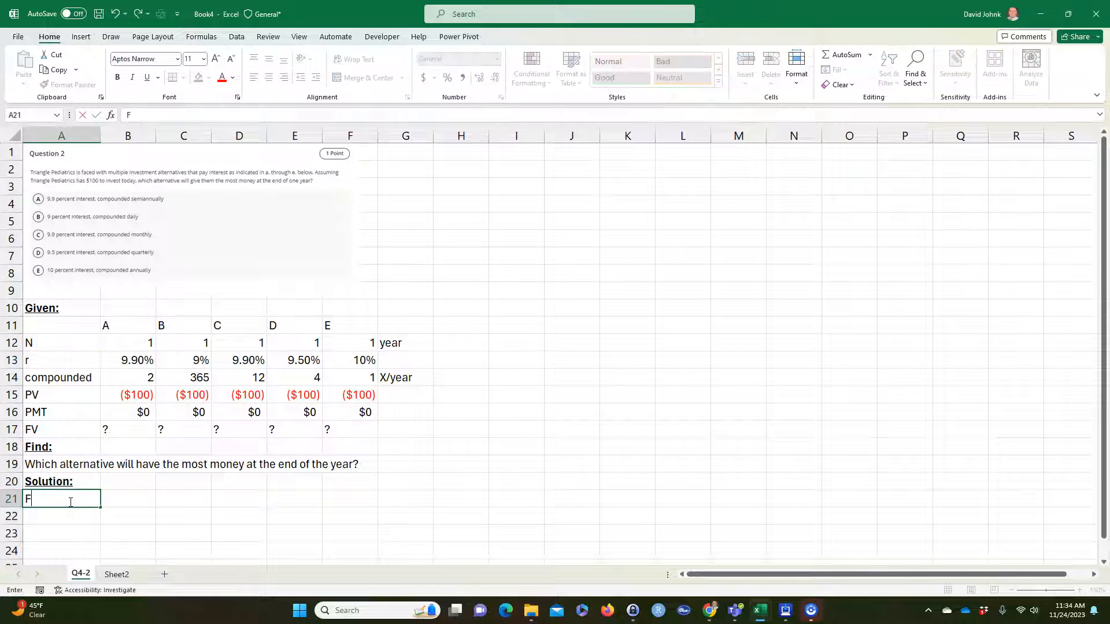
type("V")
key("Tab")
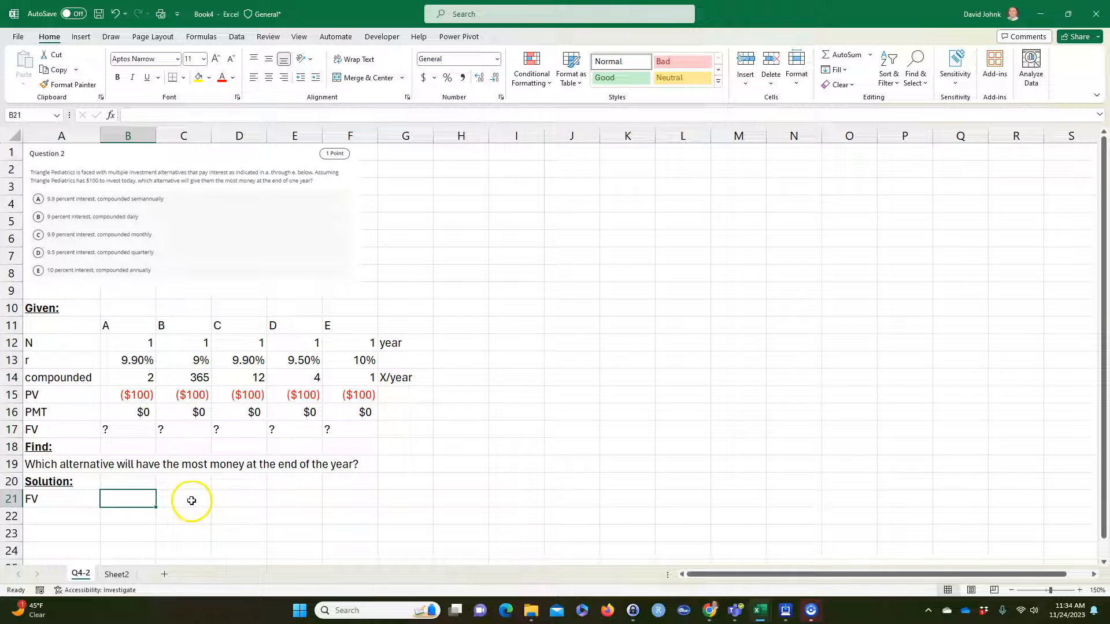
type("=")
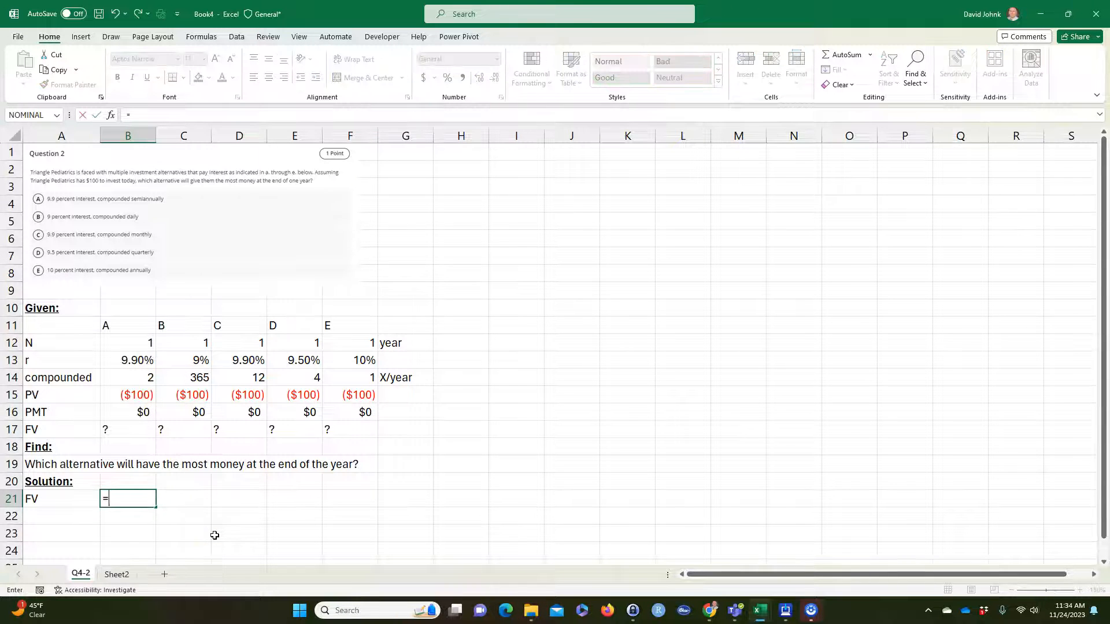
type("FV(")
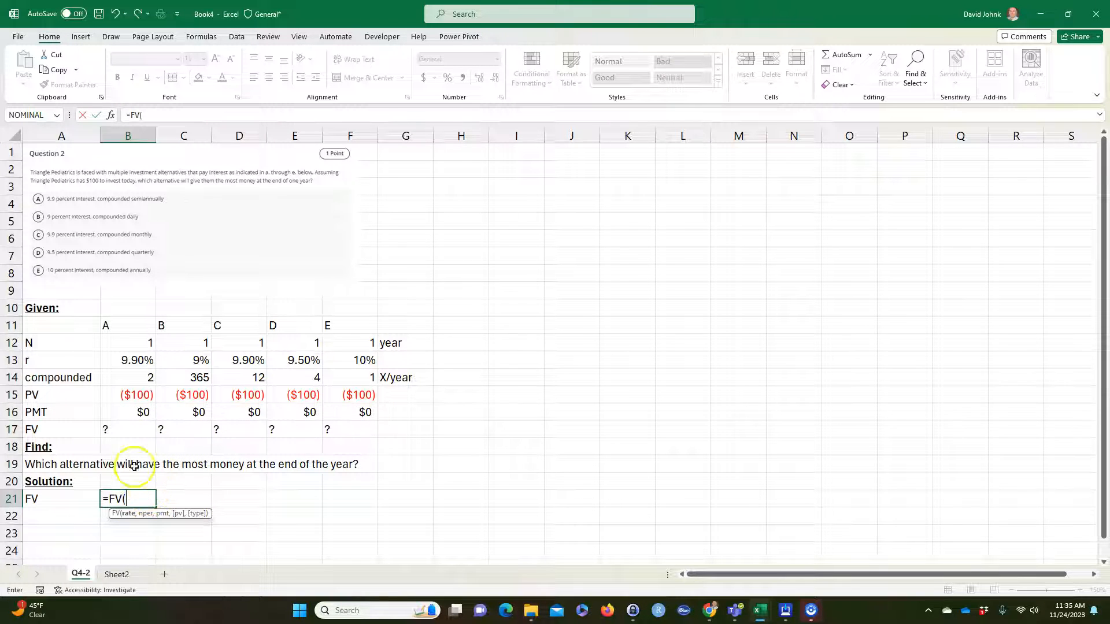
left_click(121, 357)
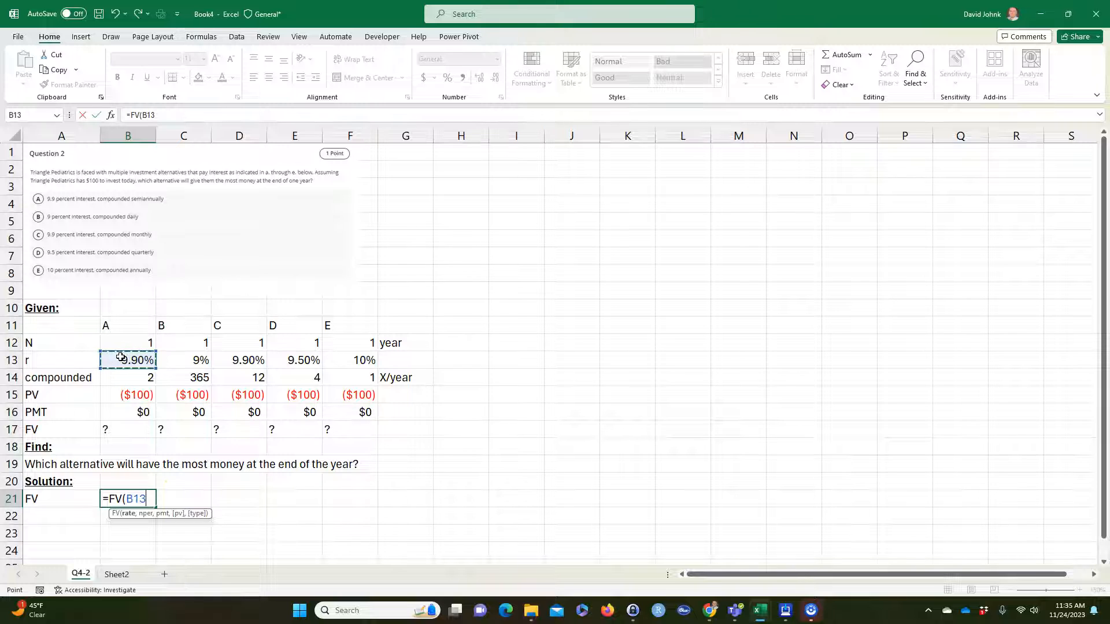
type("/")
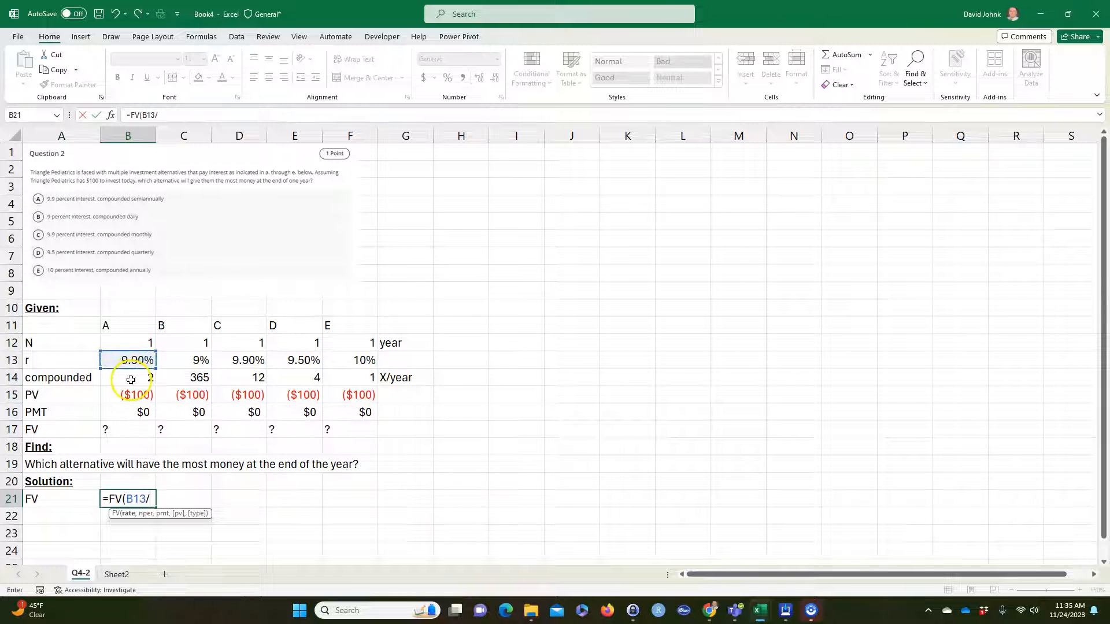
left_click(132, 378)
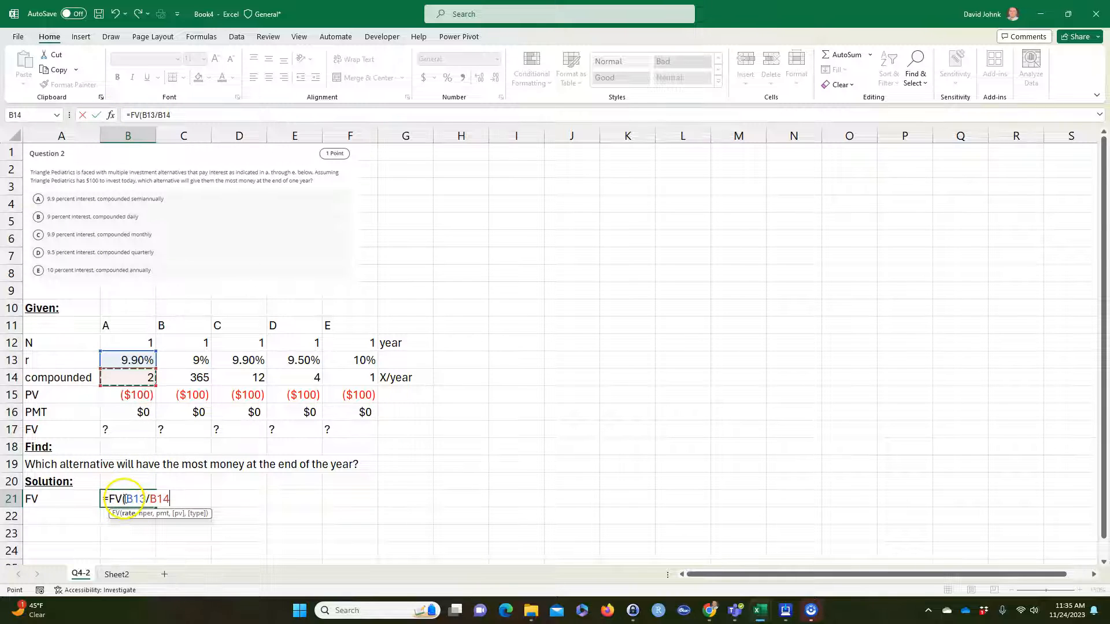
Set the FV function's Nper to B14 and Pmt to B16, leave Pv and Type empty, and accept the formula
left_click(111, 117)
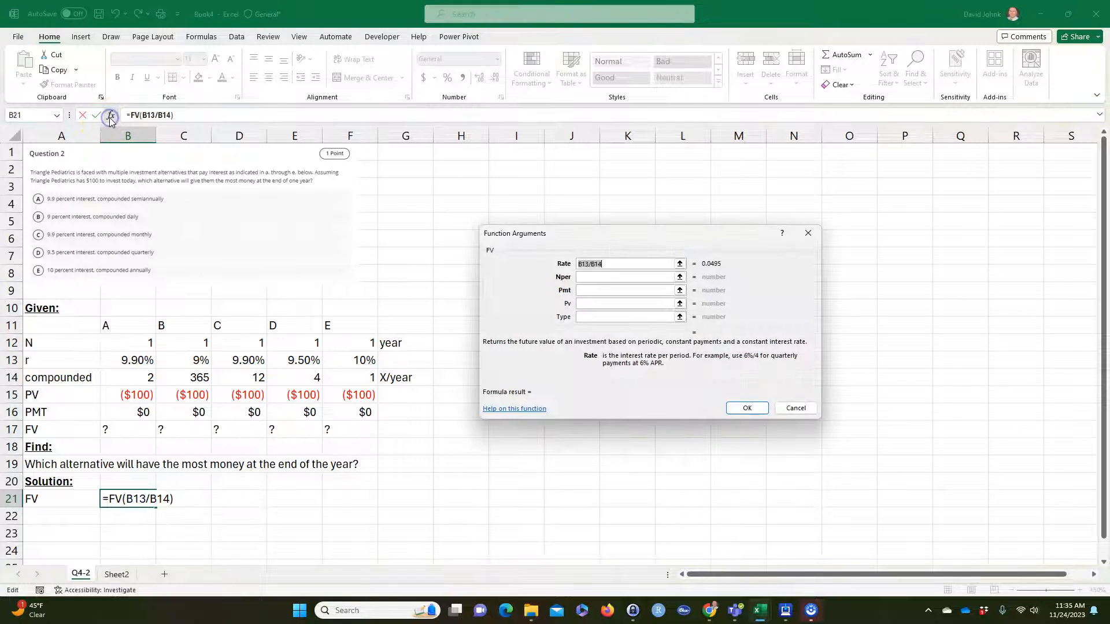
left_click_drag(586, 232, 538, 214)
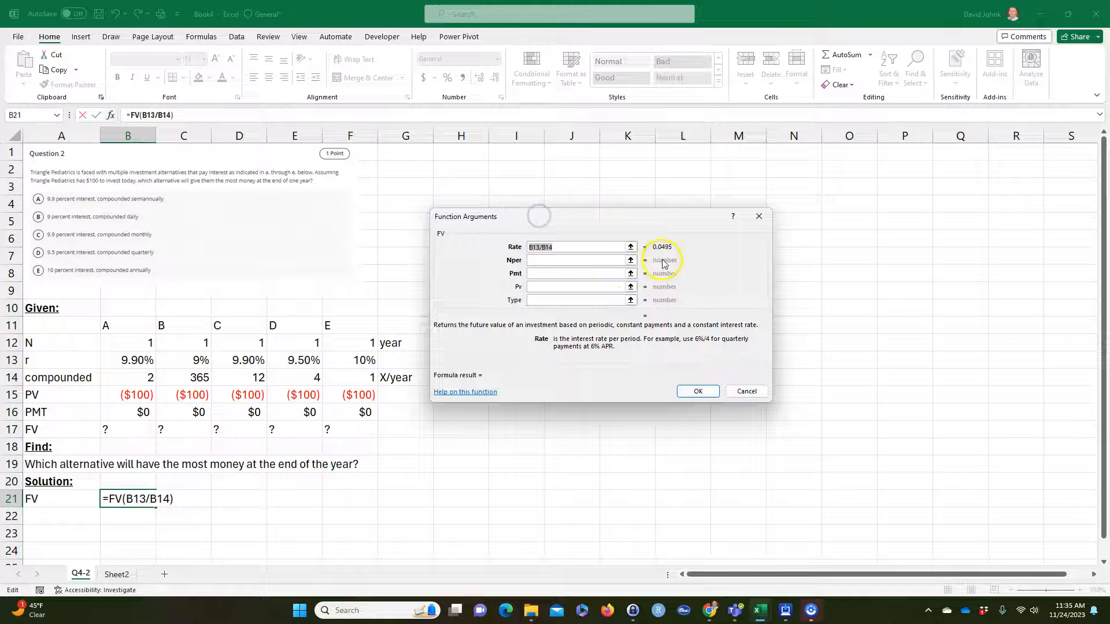
key("Tab")
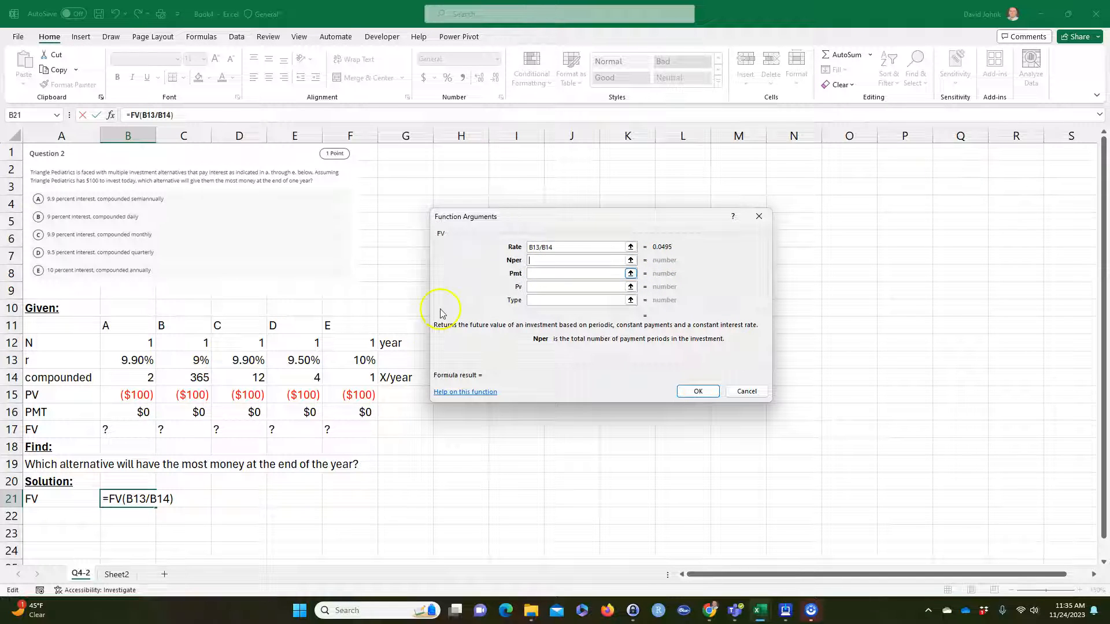
left_click(134, 379)
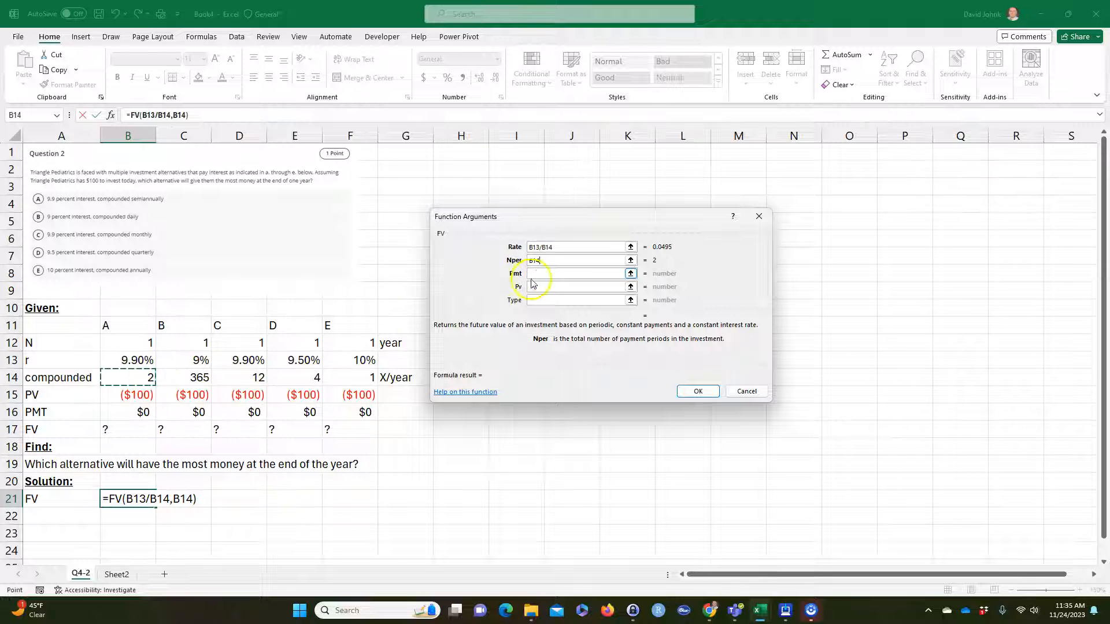
left_click(538, 273)
left_click(131, 416)
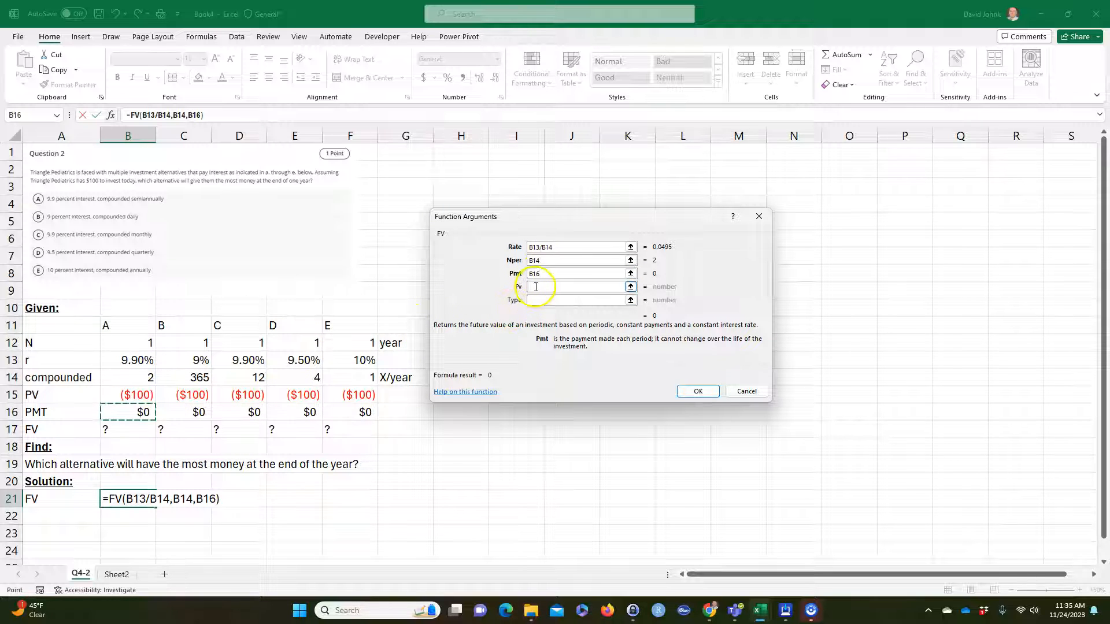
left_click(536, 286)
left_click(538, 301)
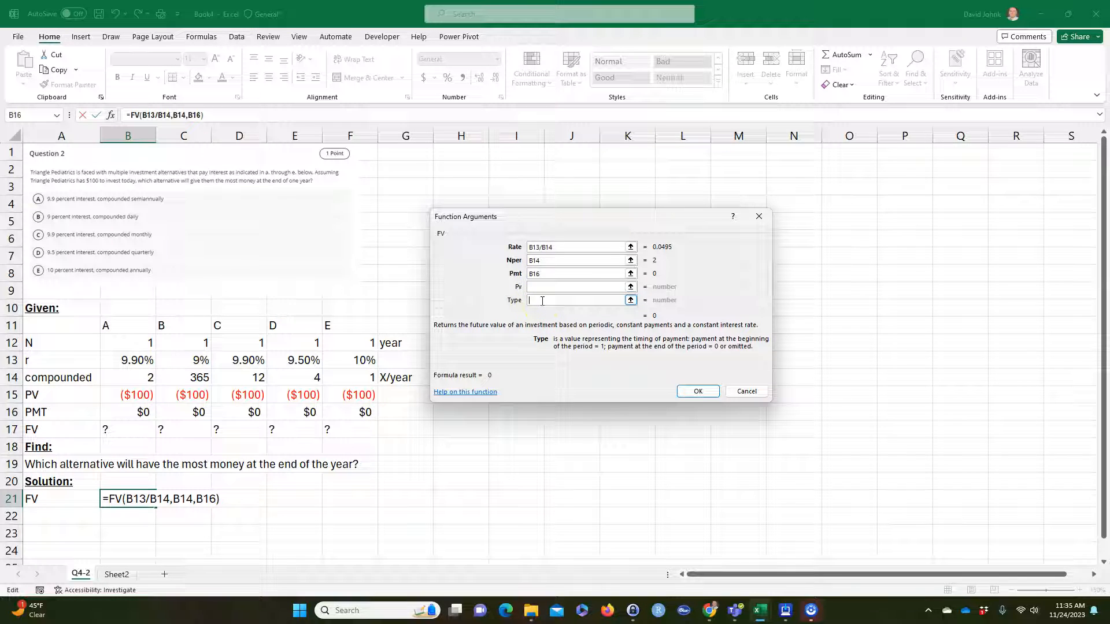
left_click(546, 300)
left_click(546, 288)
left_click(698, 393)
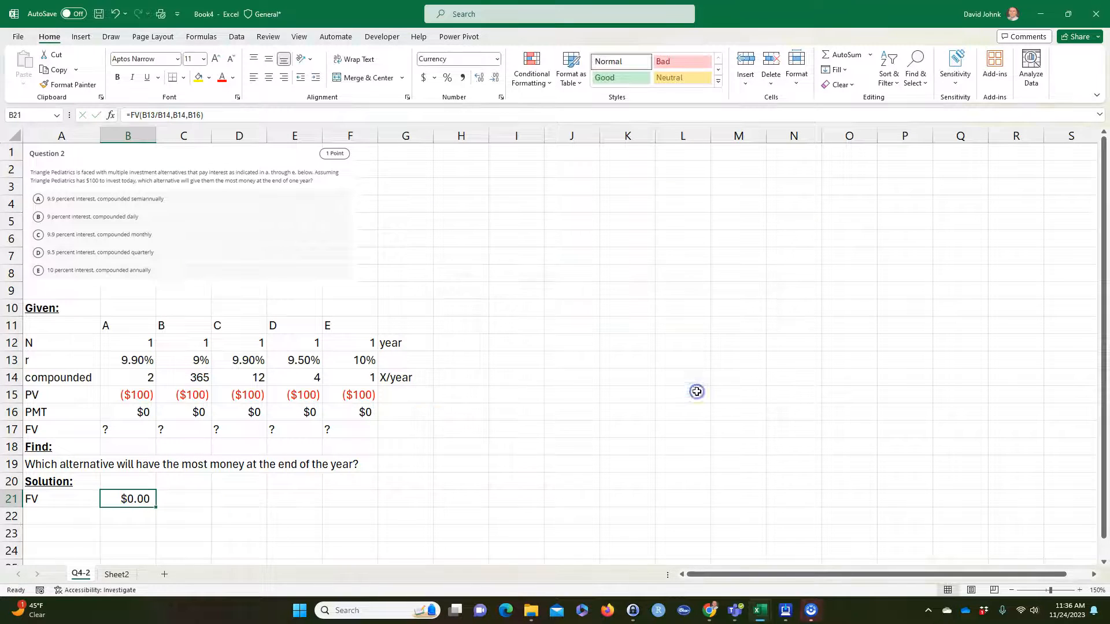
Add B15 as the Pv argument of the FV formula in B21 and fill the formula across to F21
double_click(125, 498)
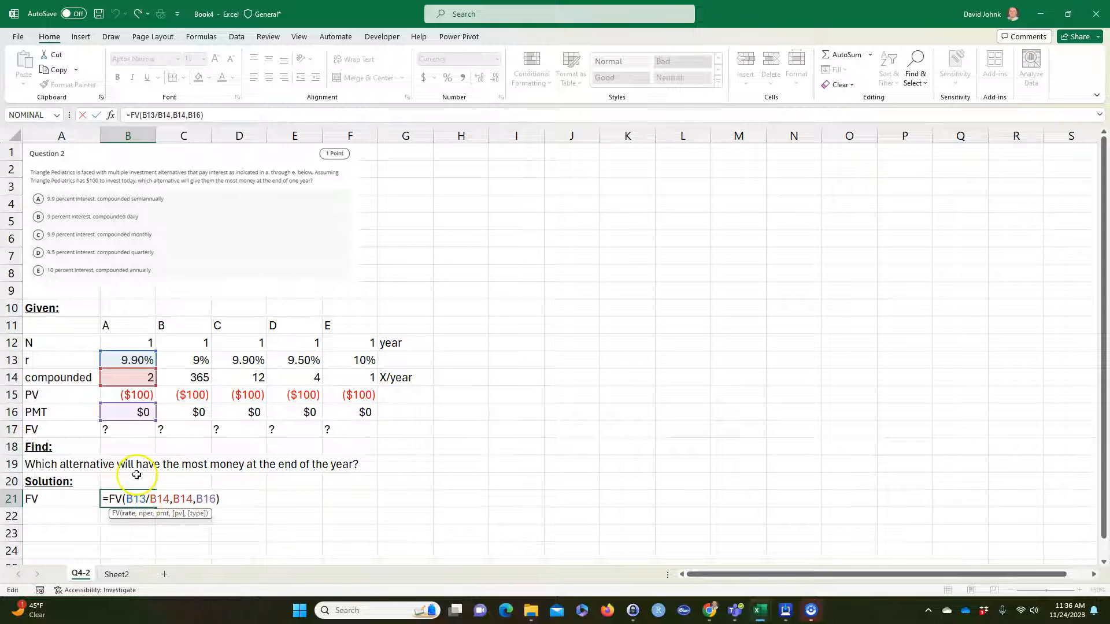
left_click(111, 117)
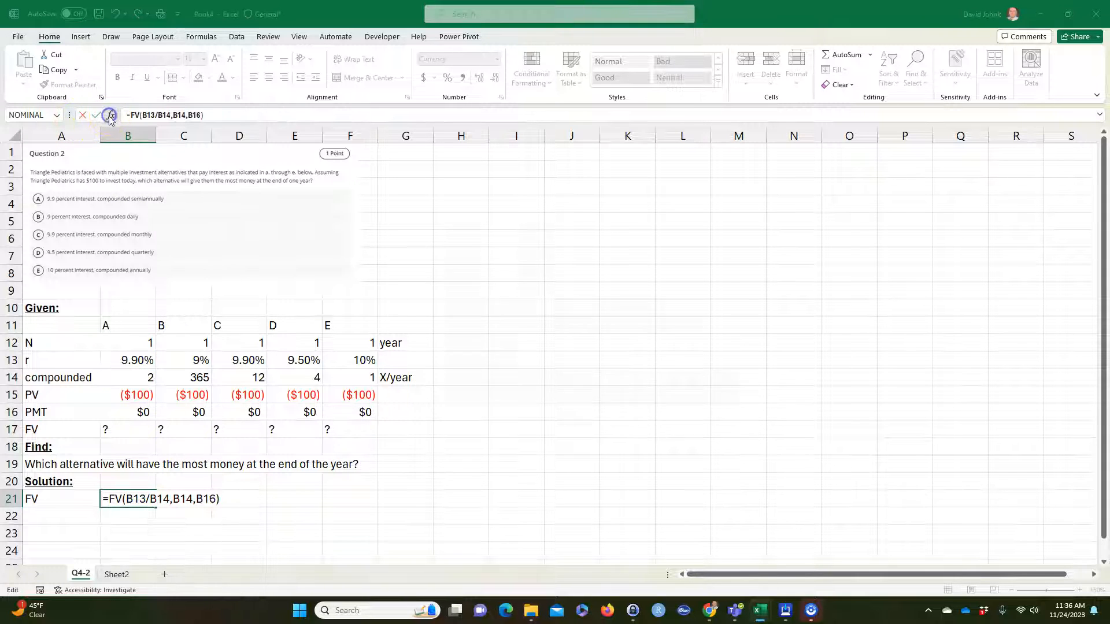
left_click(539, 288)
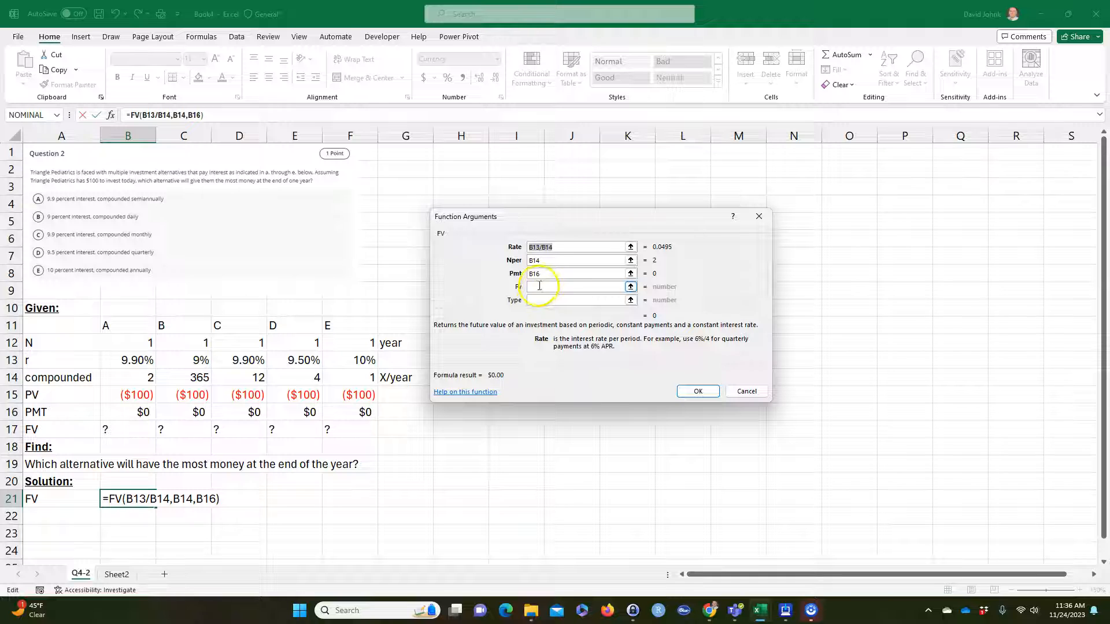
left_click(132, 395)
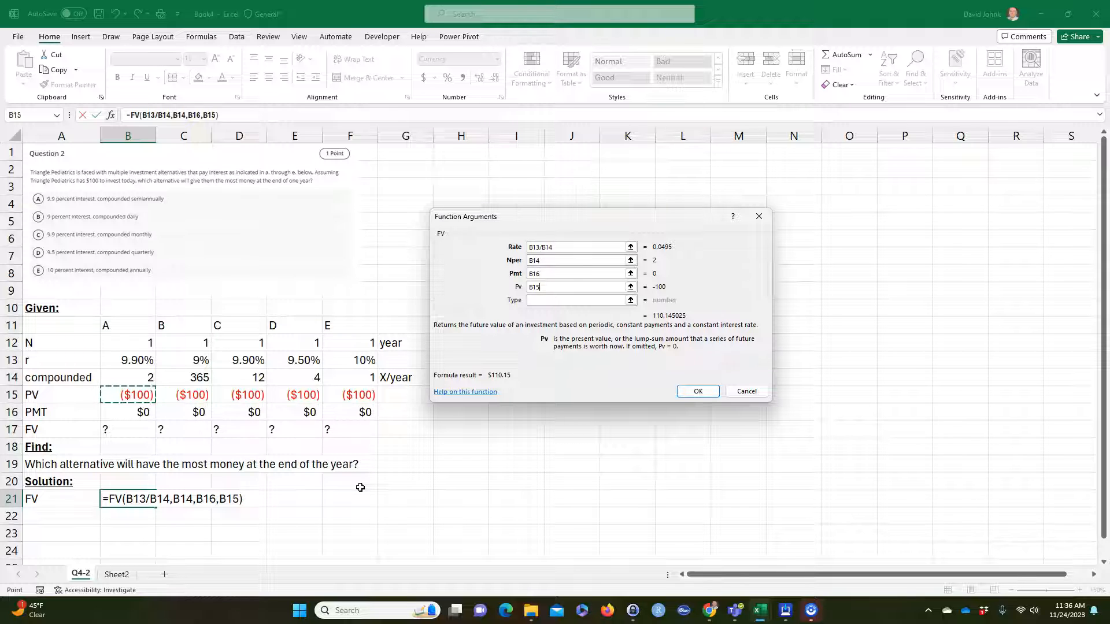
left_click(126, 401)
left_click(694, 393)
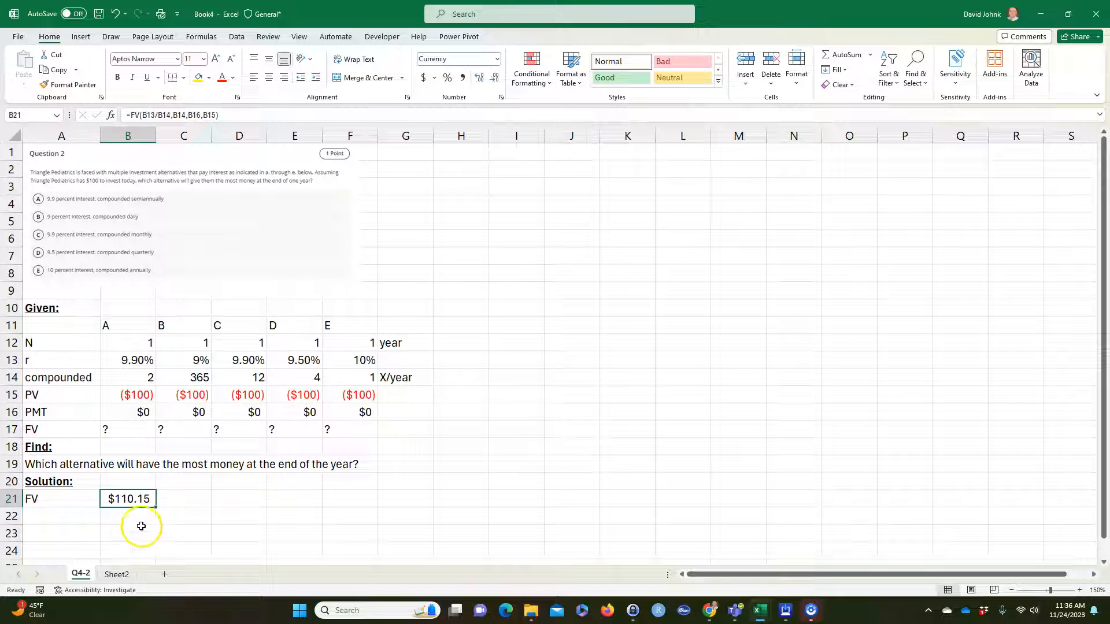
left_click_drag(156, 509, 359, 505)
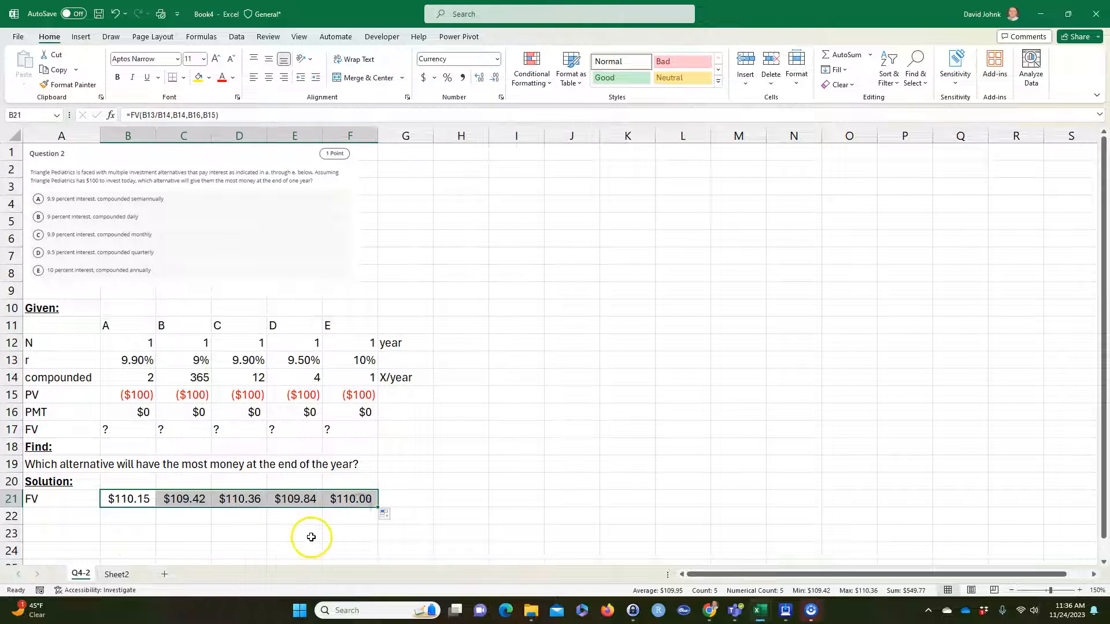
Show the formula of F21 as text in G21 using FORMULATEXT
left_click(408, 502)
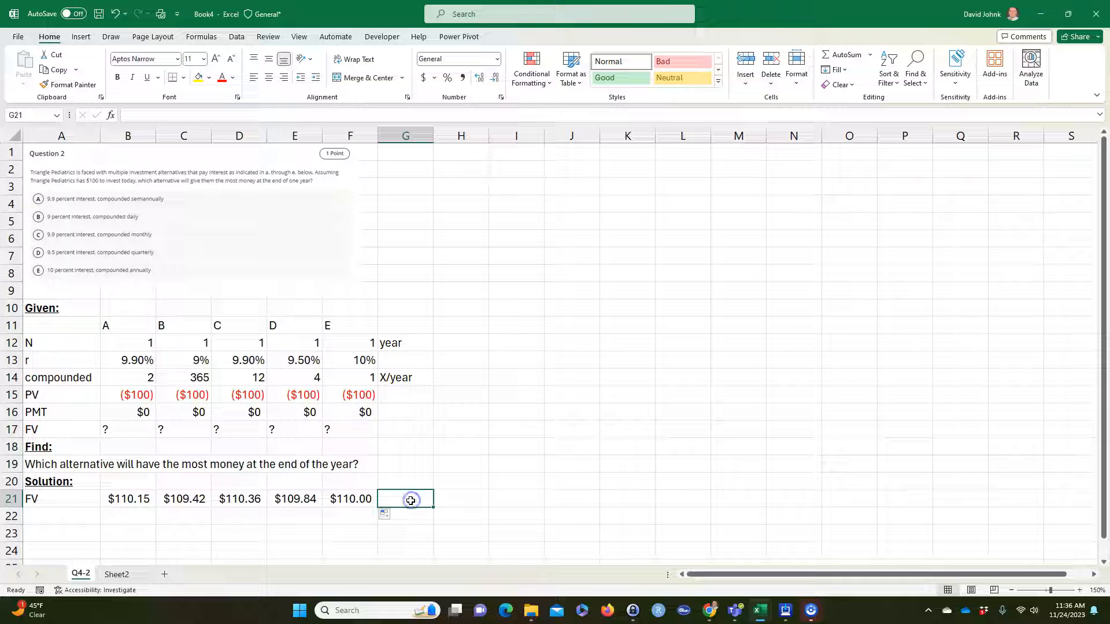
type("=form")
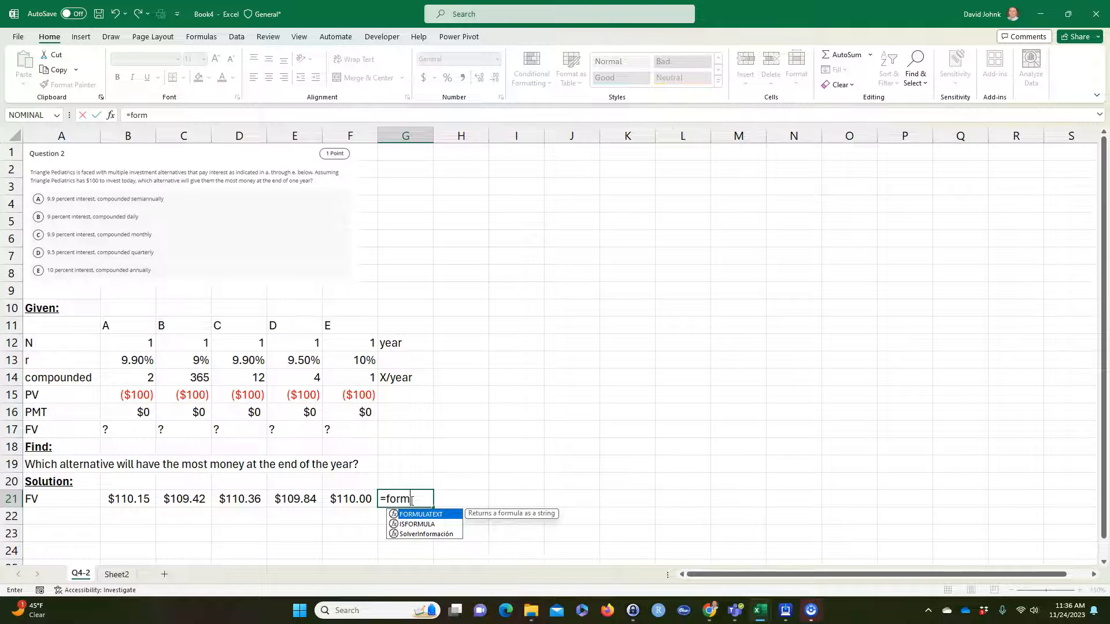
double_click(421, 514)
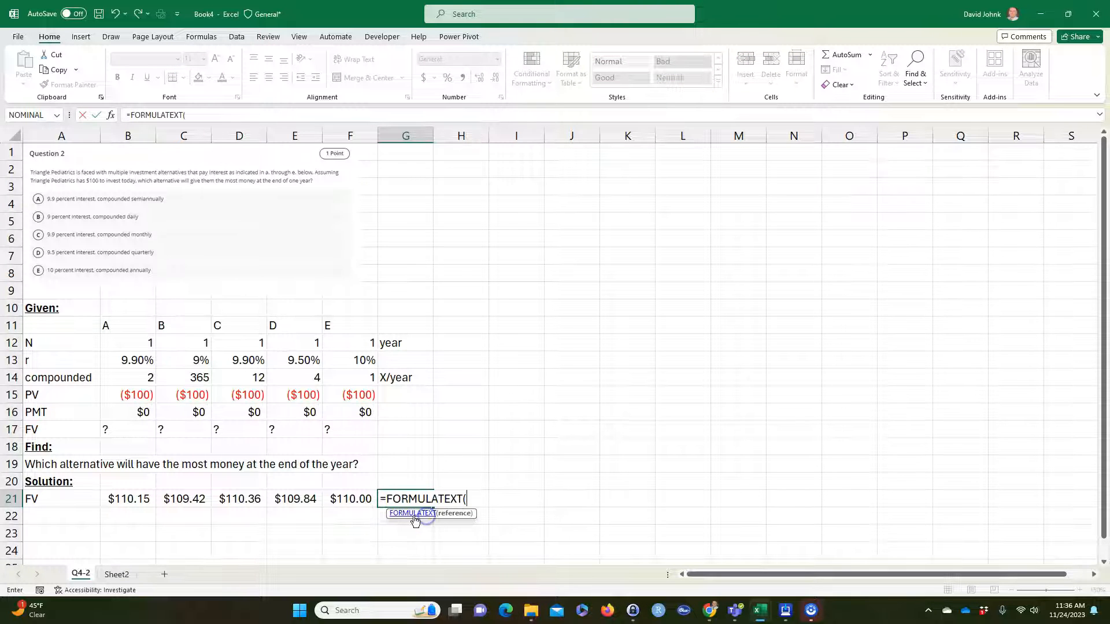
left_click(348, 498)
key("Return")
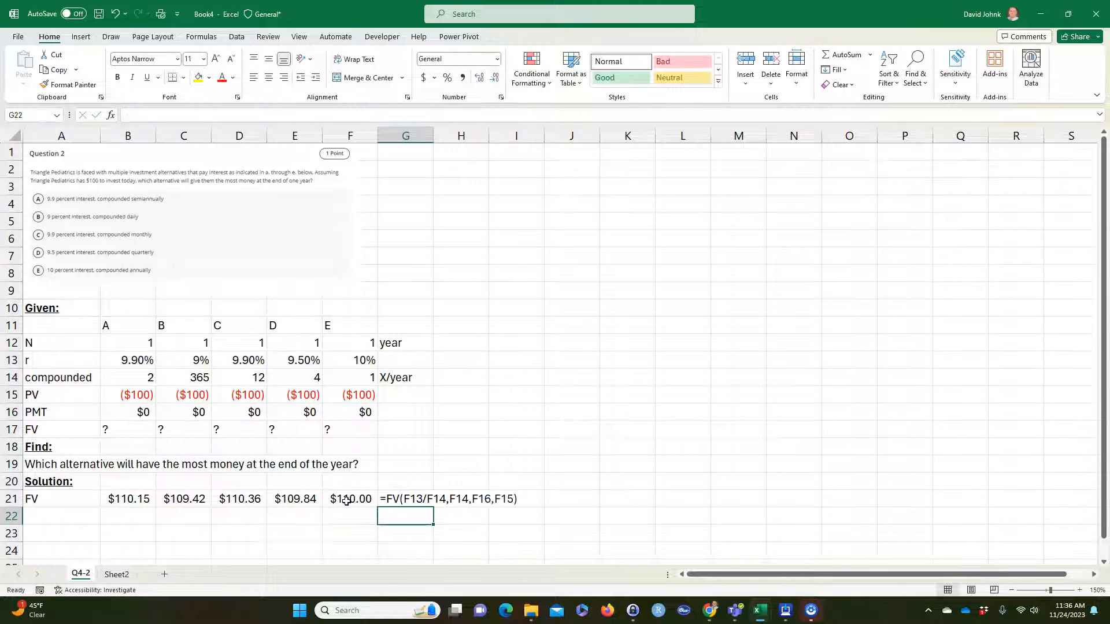
Check the future value formulas and results of alternatives A to E in B21 to F21
left_click(131, 500)
left_click(188, 502)
left_click(249, 498)
left_click(292, 501)
left_click(357, 500)
left_click(302, 502)
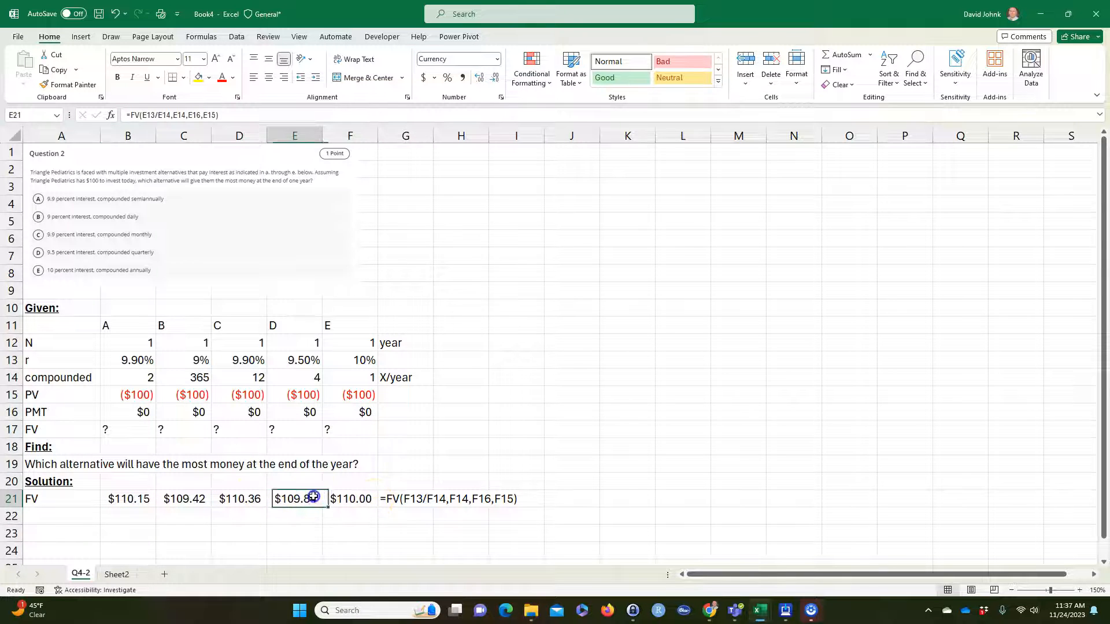
Compare the given inputs of alternatives A to E in rows 11 to 17 with their future values in row 21
left_click(227, 502)
left_click(185, 500)
left_click(115, 501)
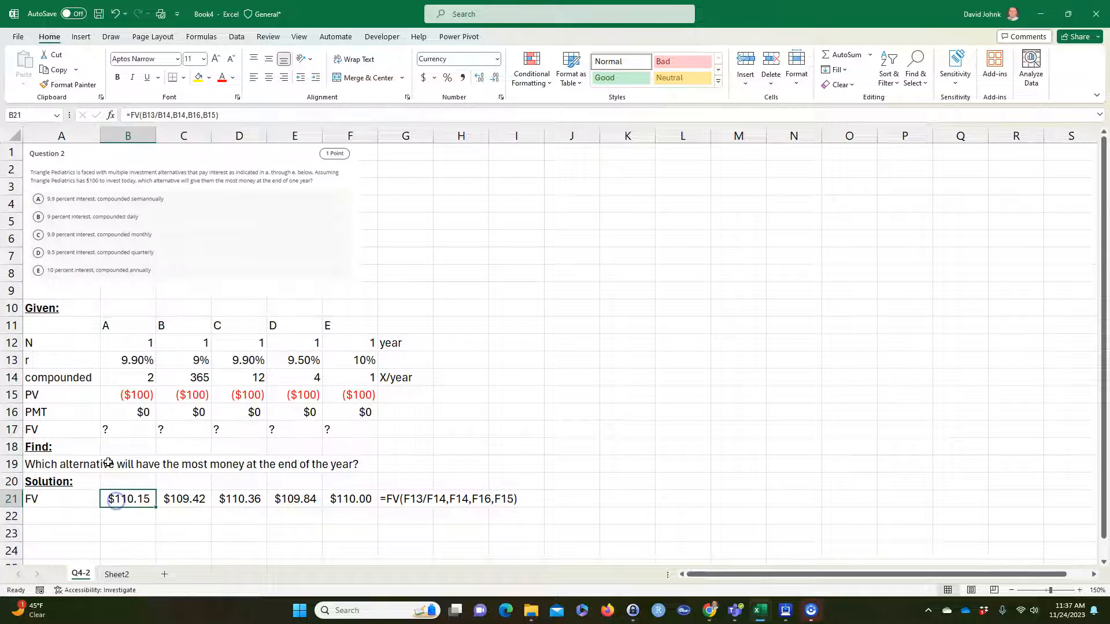
left_click_drag(124, 344, 345, 424)
left_click(254, 534)
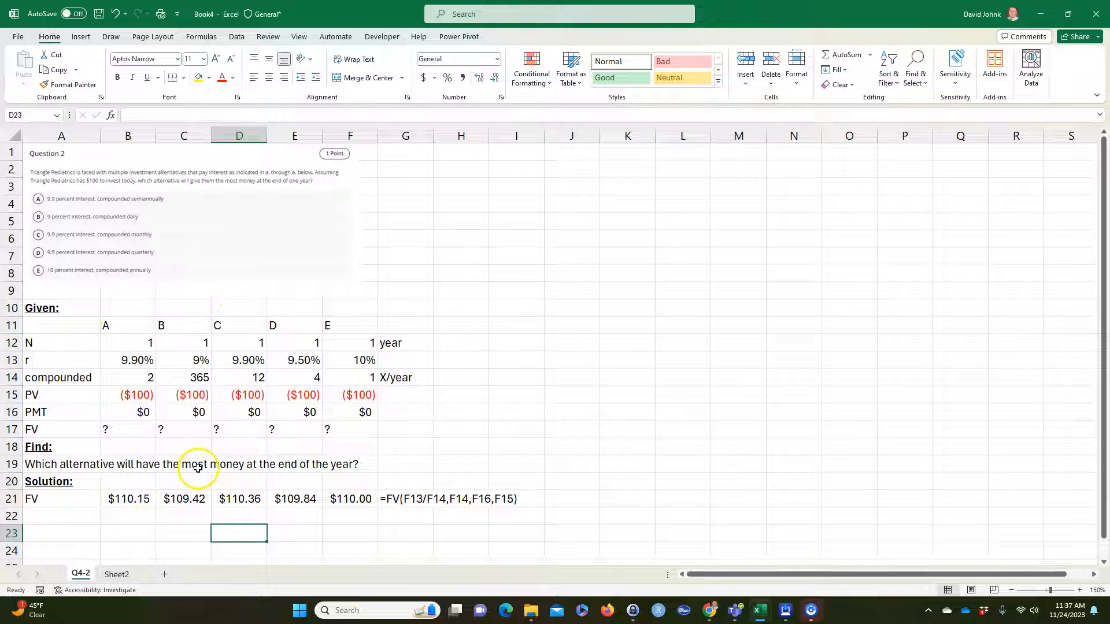
left_click_drag(120, 323, 124, 429)
left_click_drag(178, 317, 192, 435)
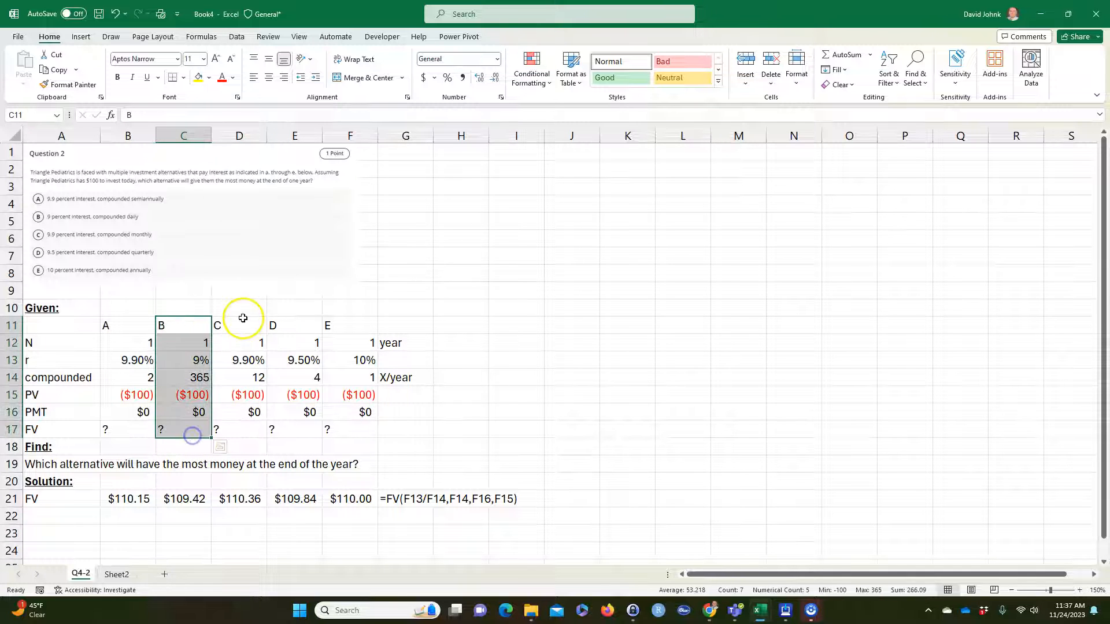
left_click_drag(238, 321, 244, 428)
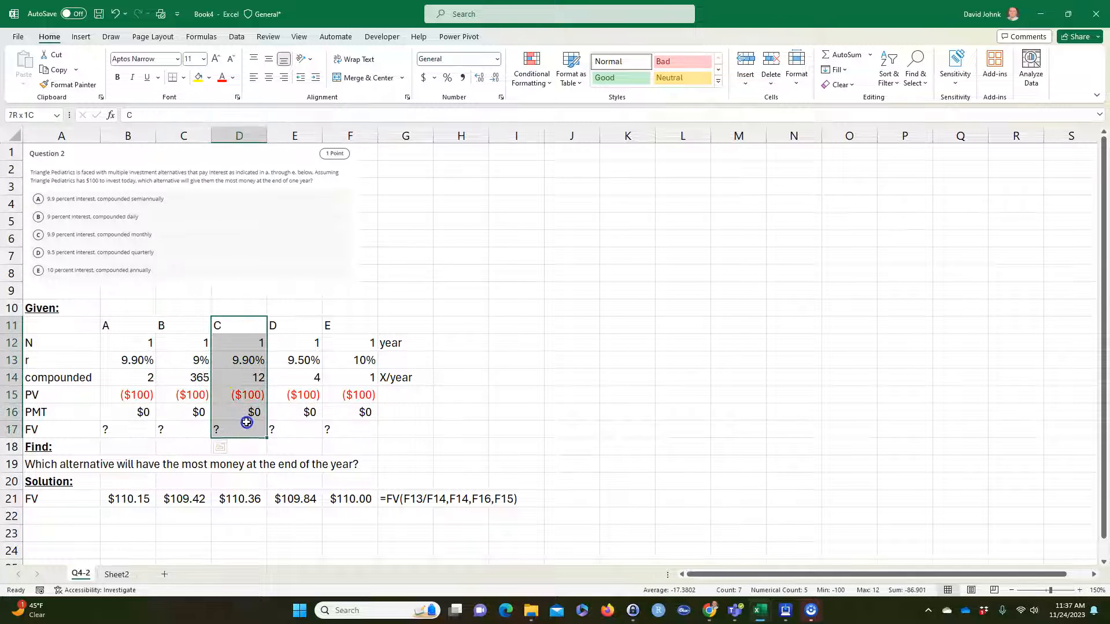
left_click(271, 533)
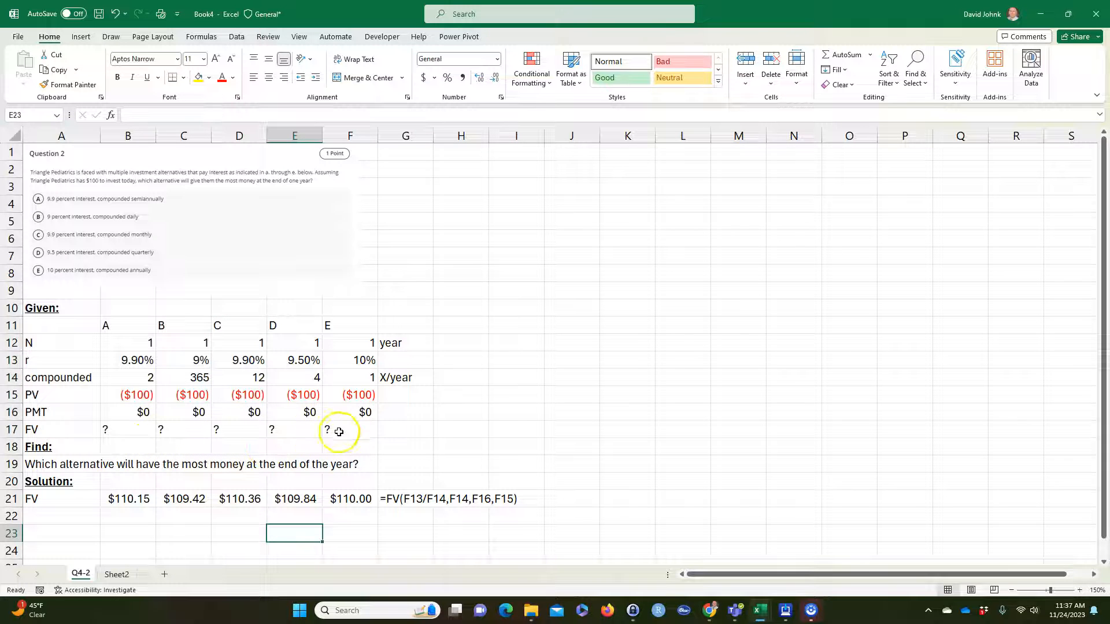
Examine the rate, compounding frequency and future value of alternative C against those of alternative B
left_click(77, 515)
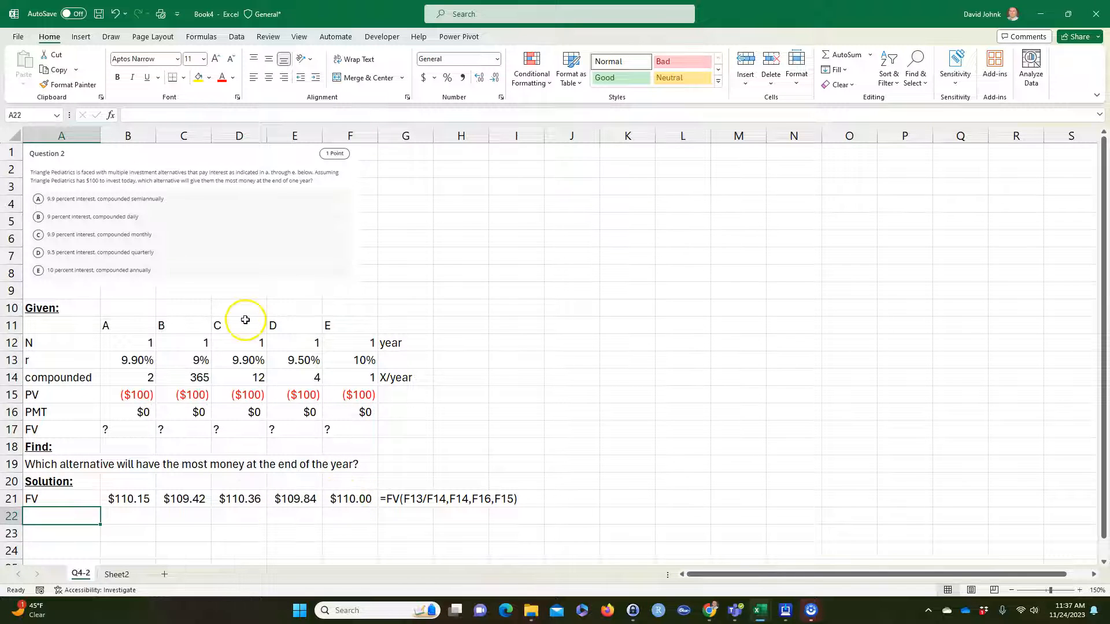
left_click_drag(237, 324, 248, 497)
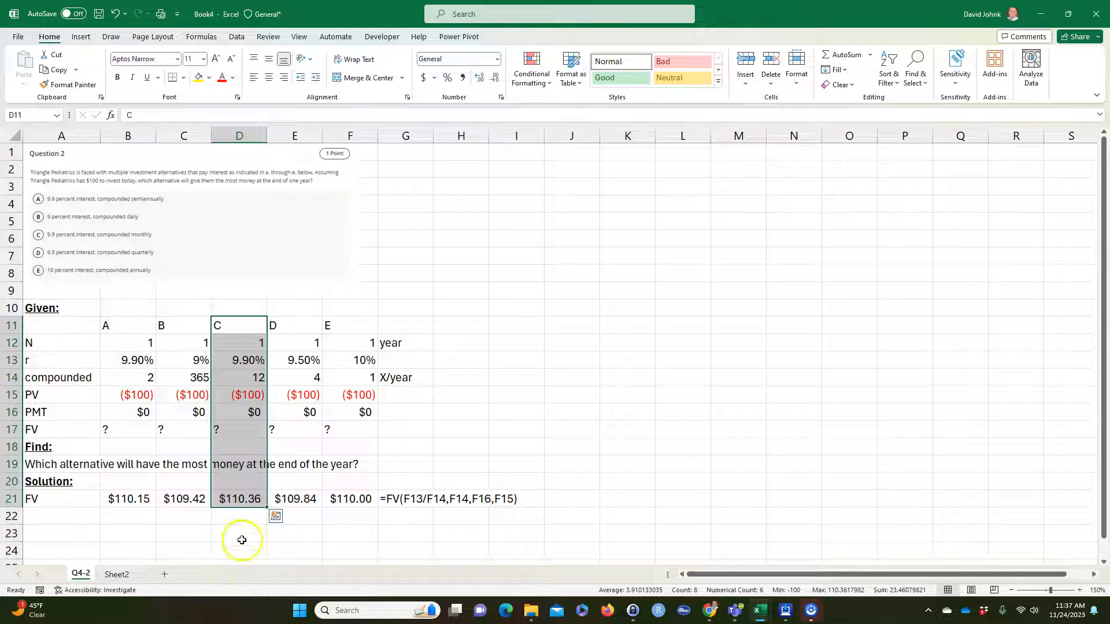
left_click(243, 360)
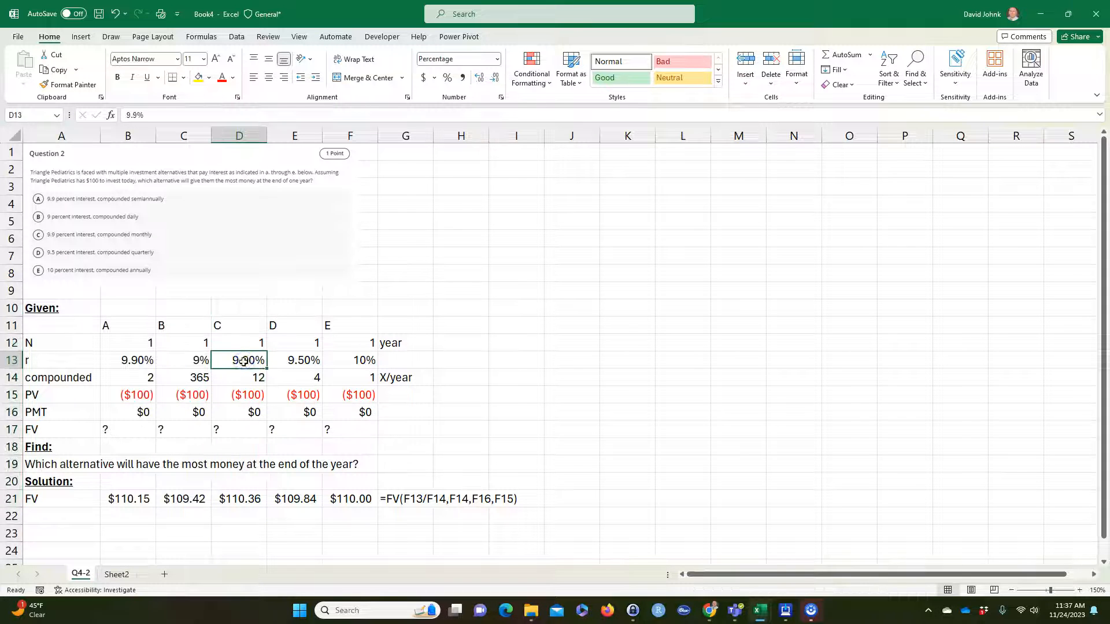
left_click_drag(193, 323, 199, 431)
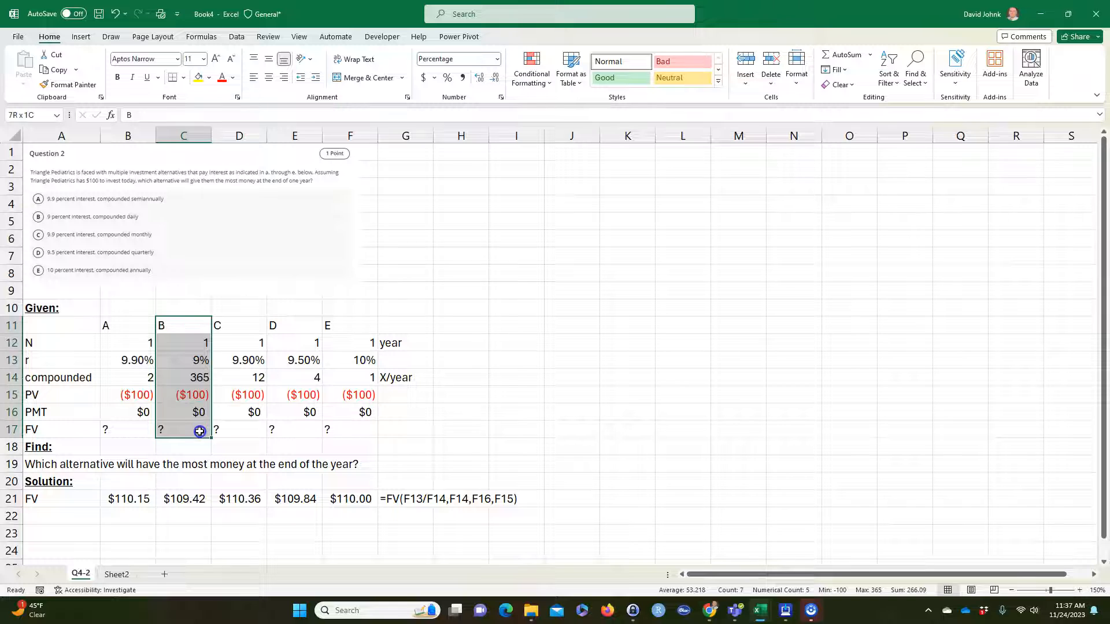
left_click_drag(243, 360, 247, 448)
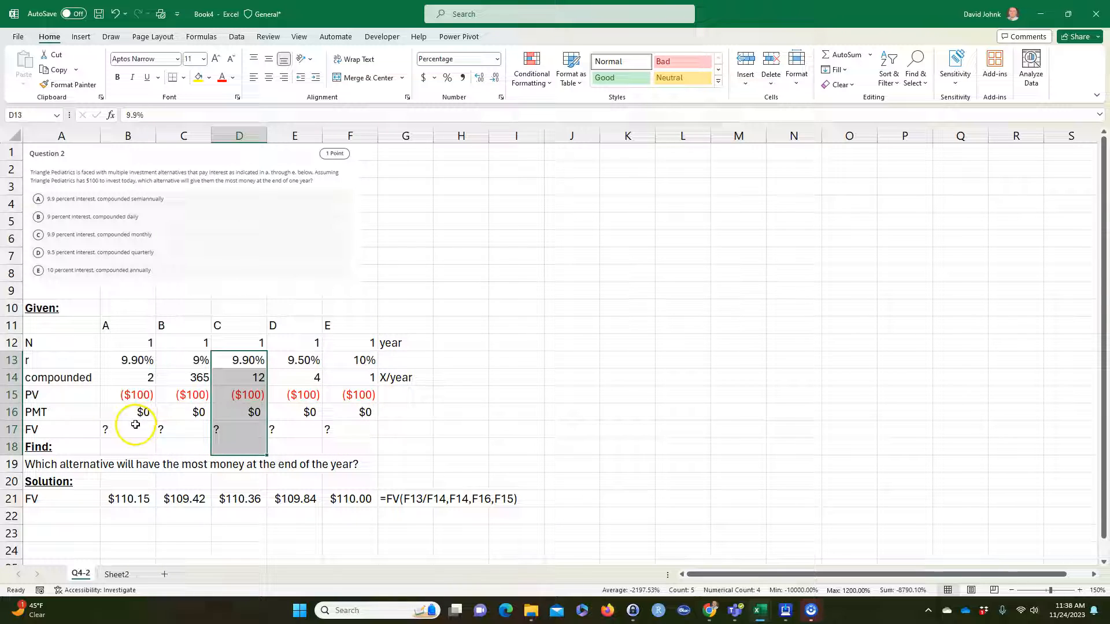
left_click(225, 534)
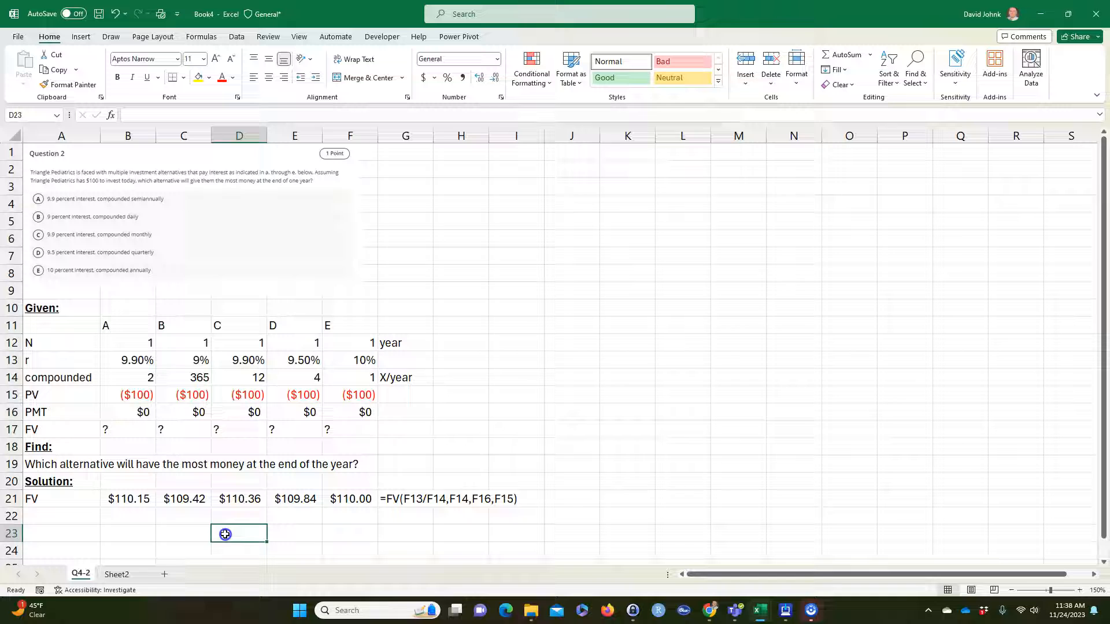
left_click(228, 499)
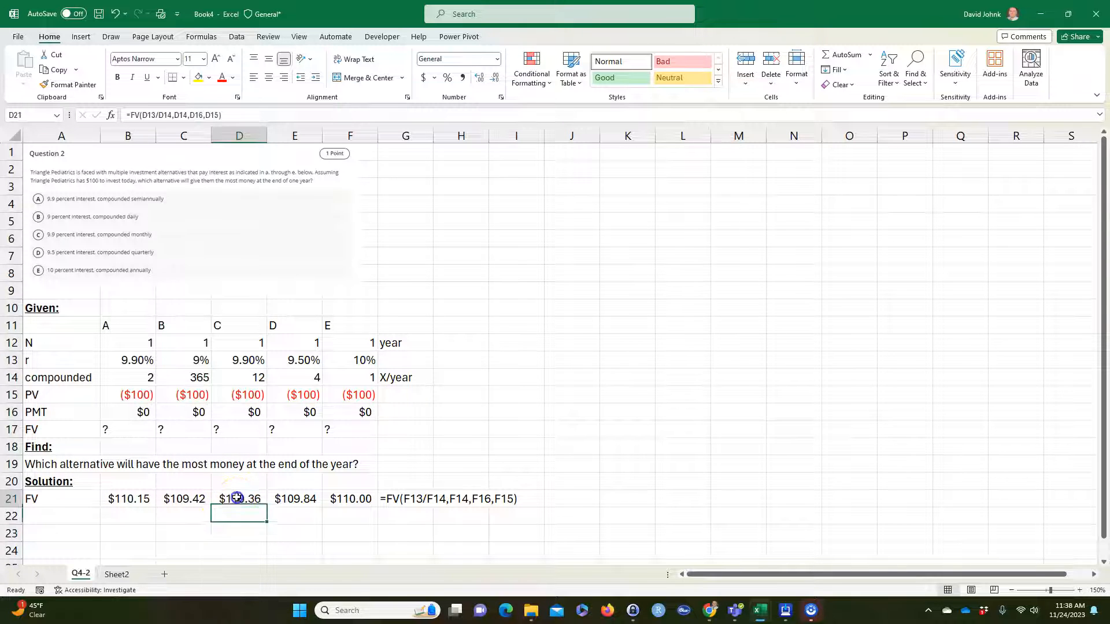
left_click(158, 539)
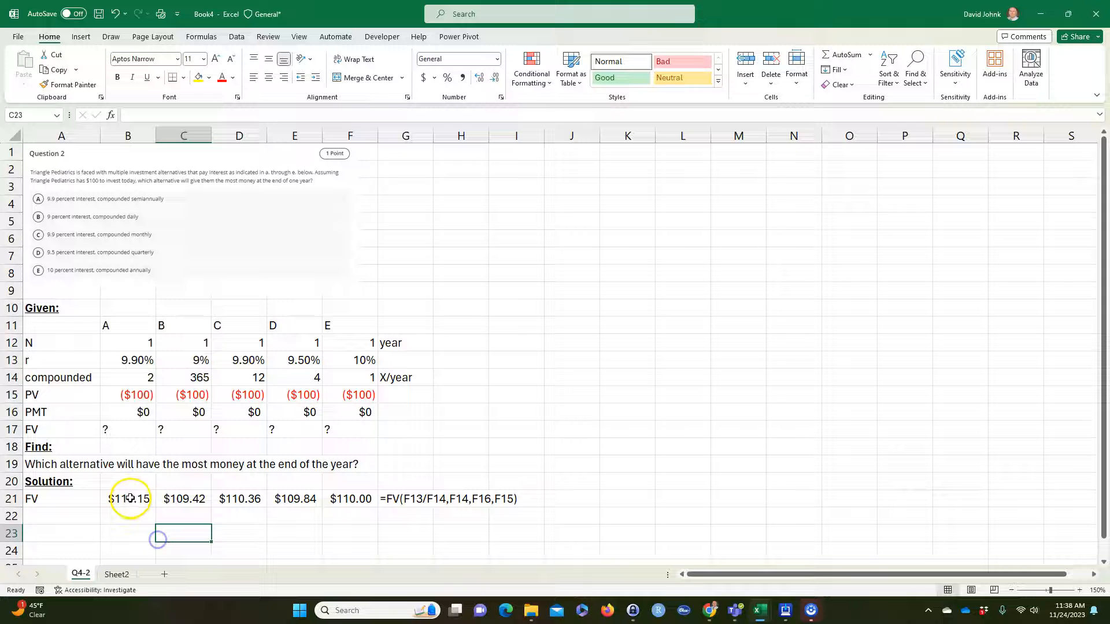
Add a Top 10 Items conditional format to B21:F21 for the top 1 value with Yellow Fill with Dark Yellow Text
left_click_drag(128, 504, 348, 499)
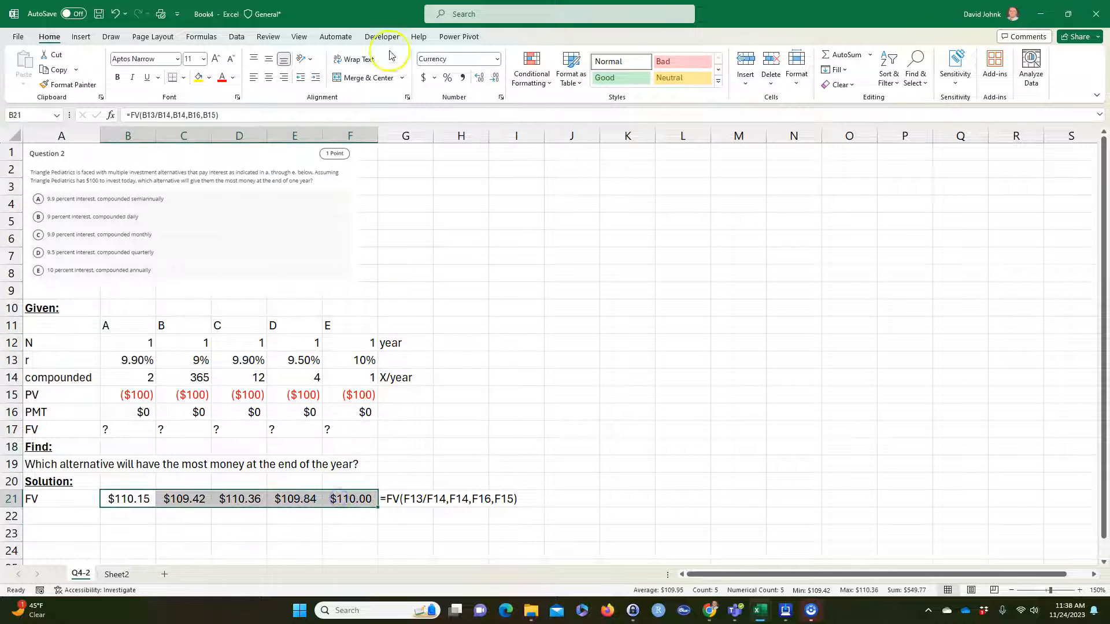
left_click(201, 39)
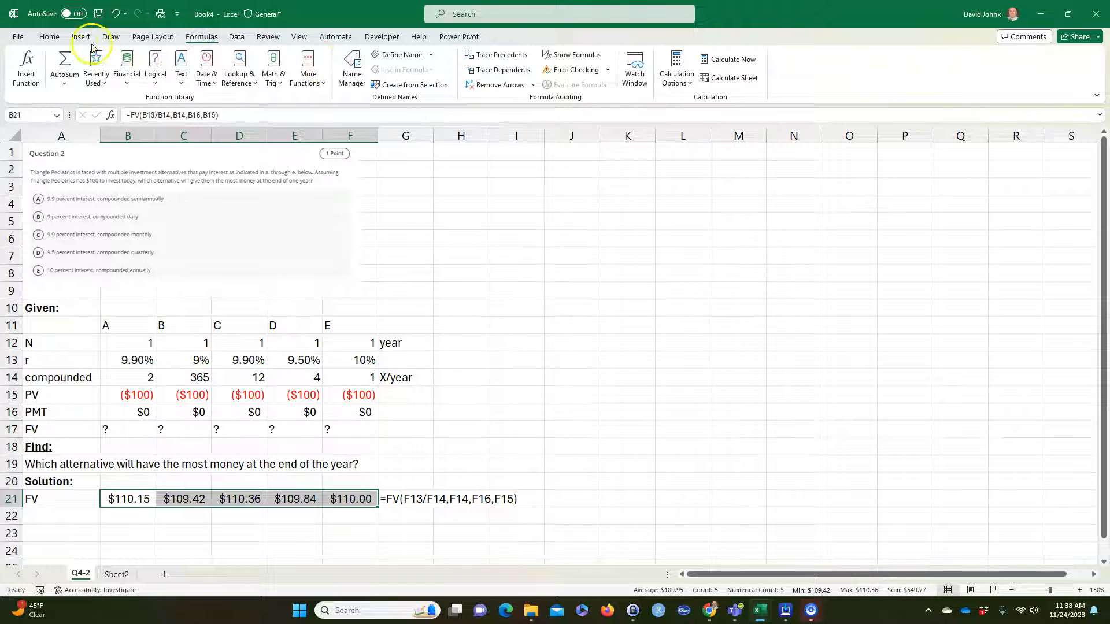
left_click(49, 37)
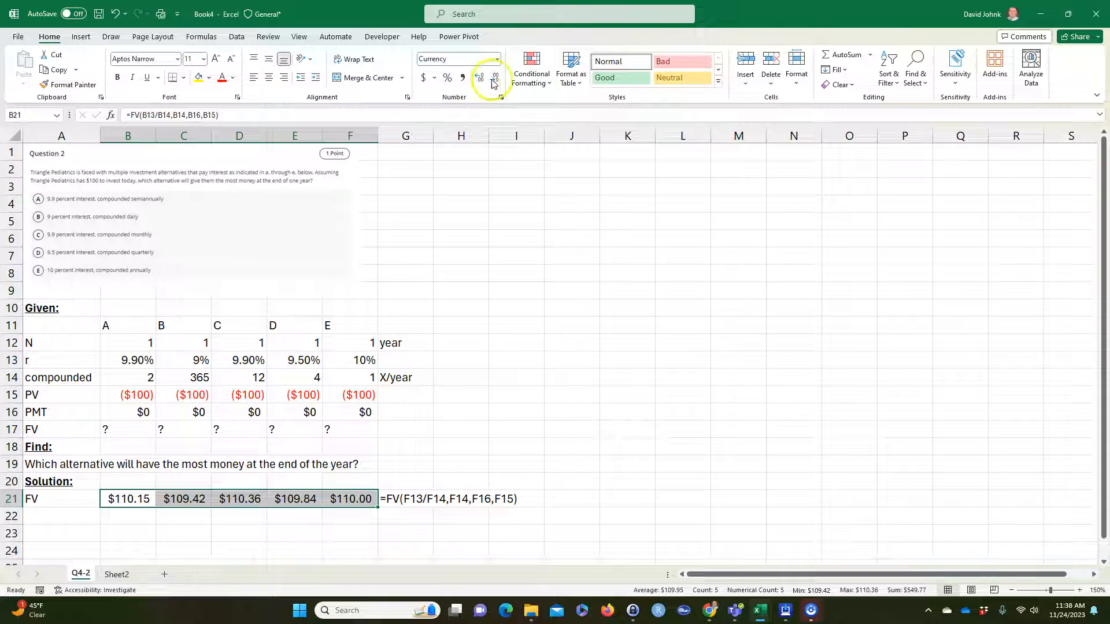
left_click(532, 72)
mouse_move(566, 115)
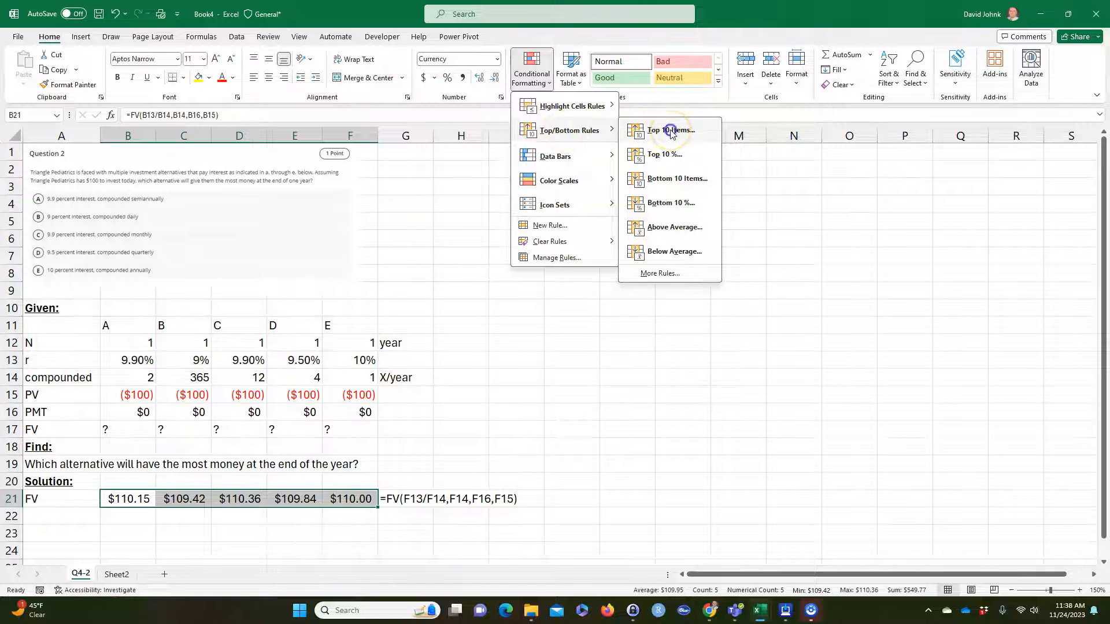
left_click(671, 131)
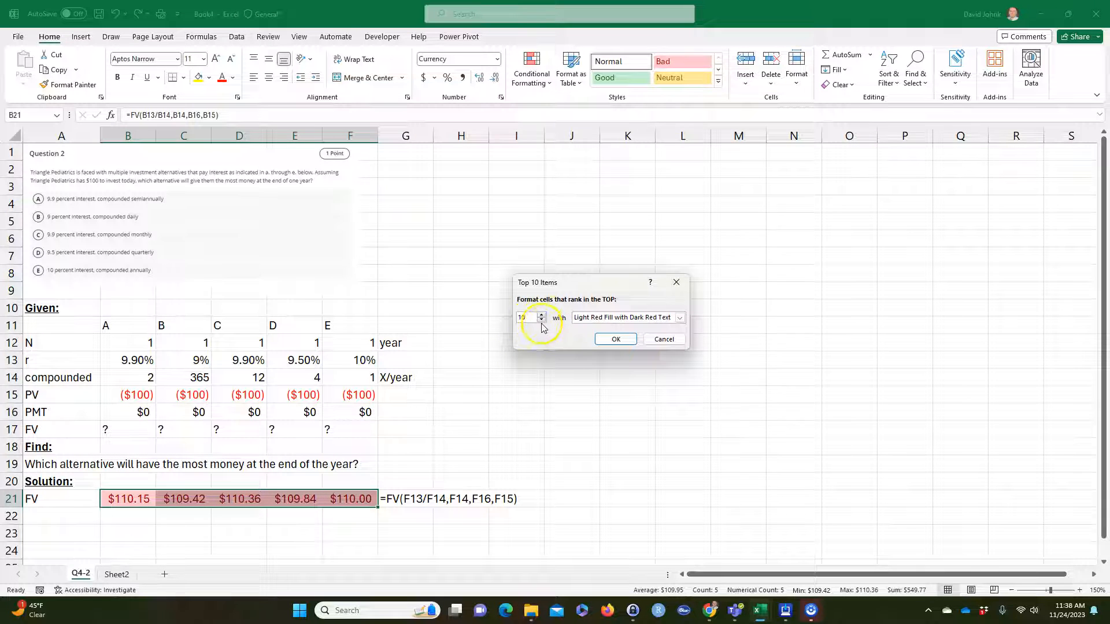
key("BackSpace")
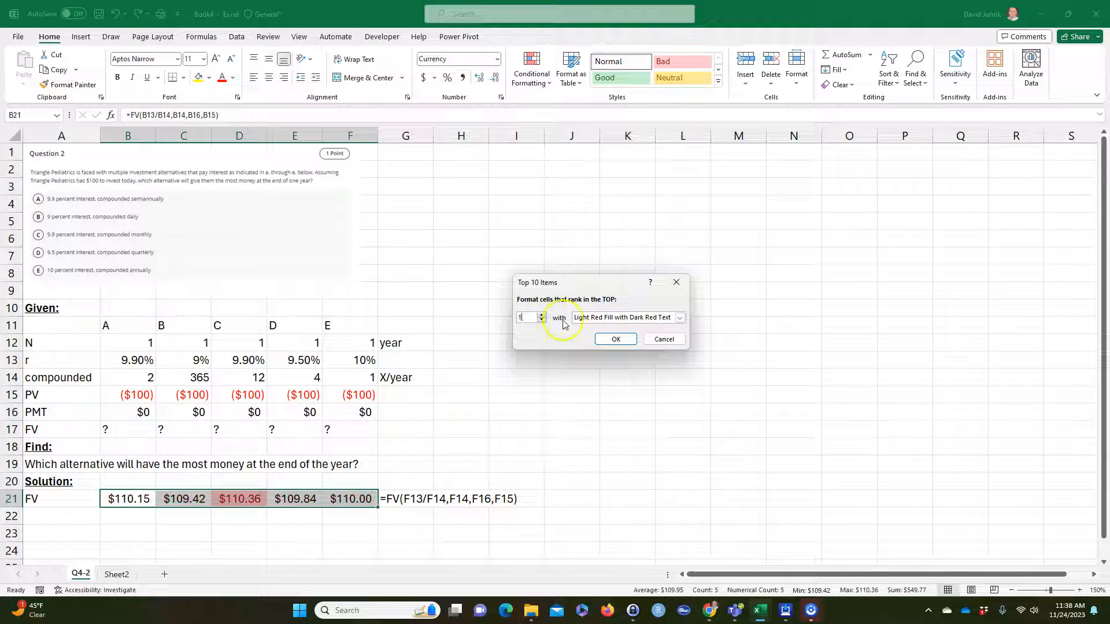
left_click(679, 317)
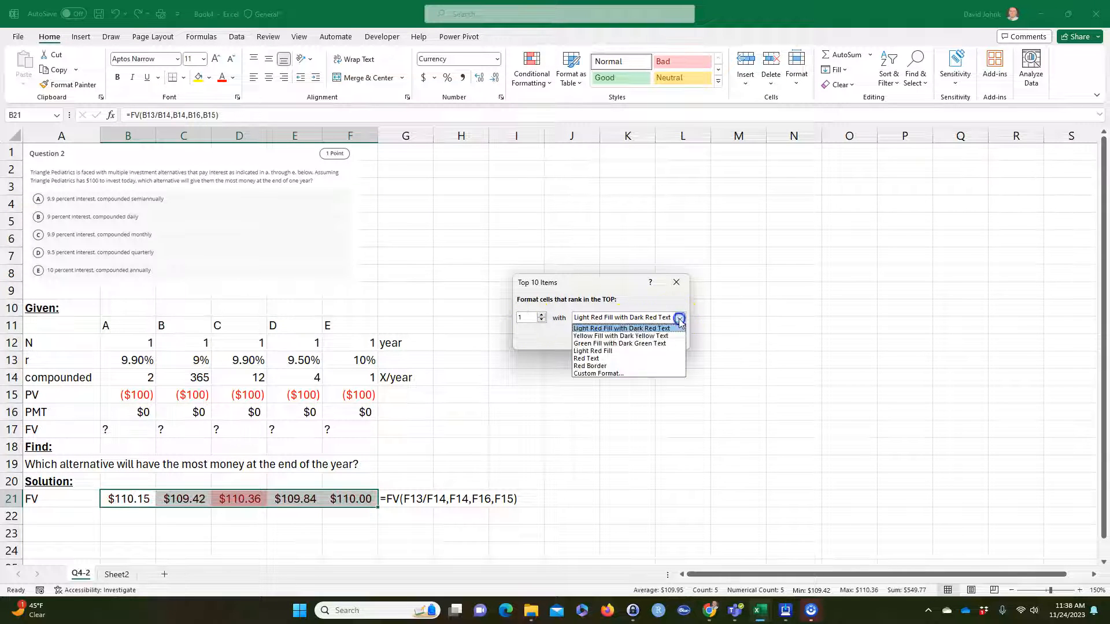
left_click(628, 337)
left_click(617, 338)
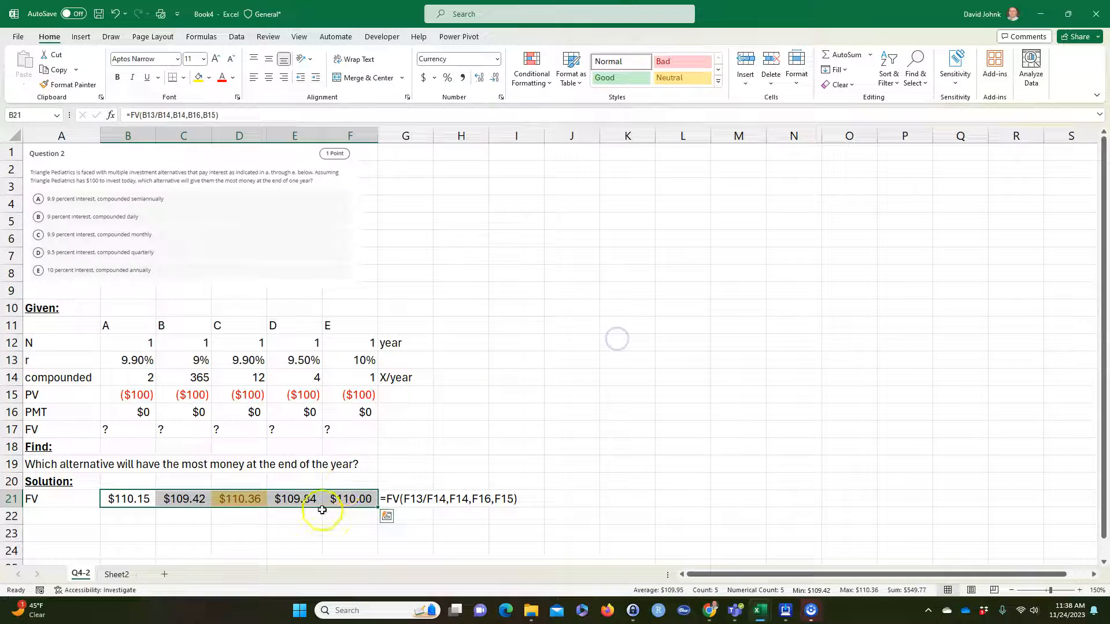
left_click(296, 533)
Fill the alternative C heading in D11 and the FV label in A21 with yellow
left_click(234, 325)
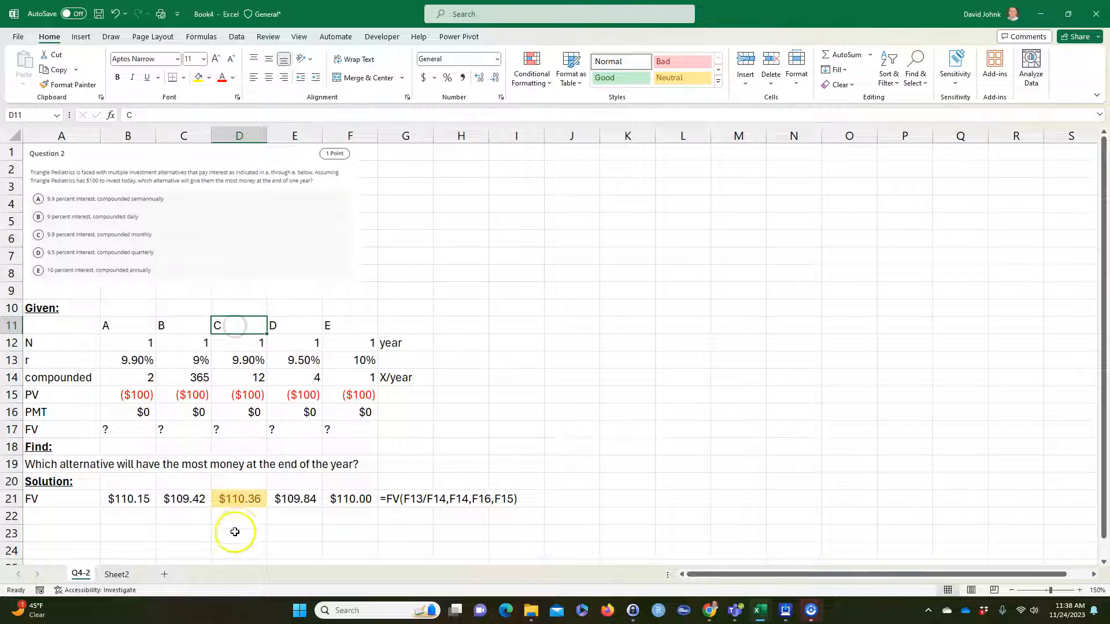
left_click(245, 516)
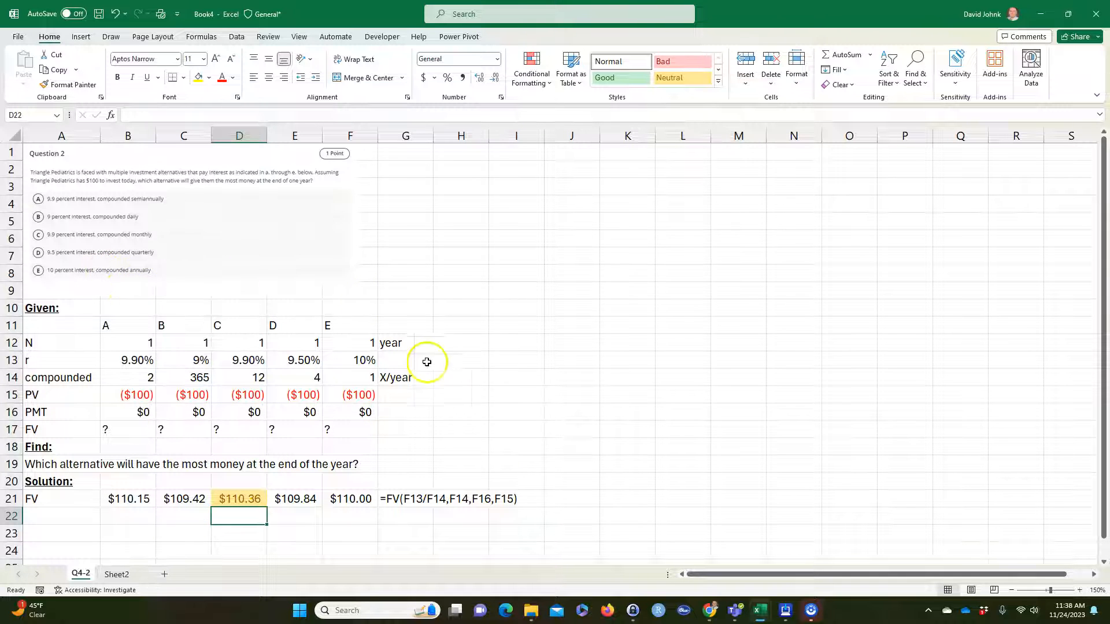
left_click(524, 325)
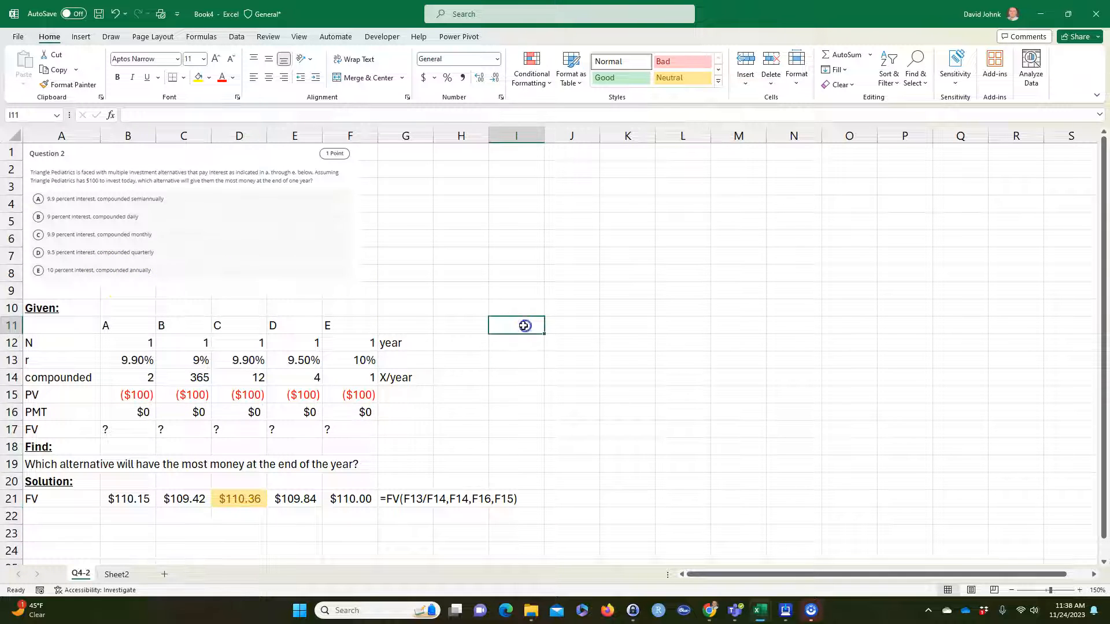
left_click(236, 323)
left_click(198, 80)
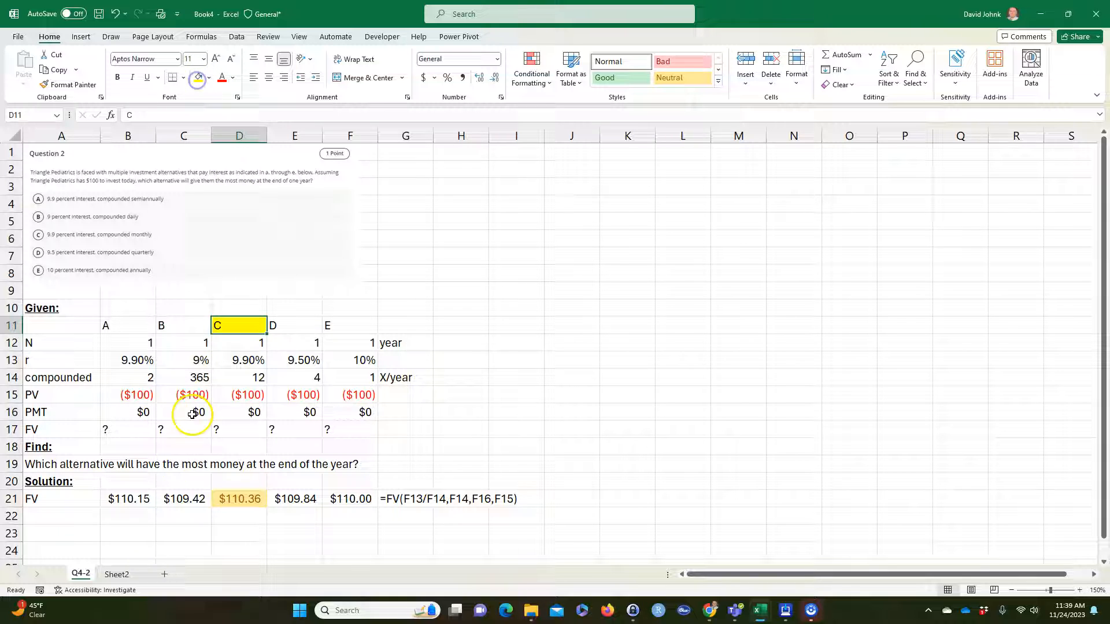
left_click(54, 499)
left_click(198, 78)
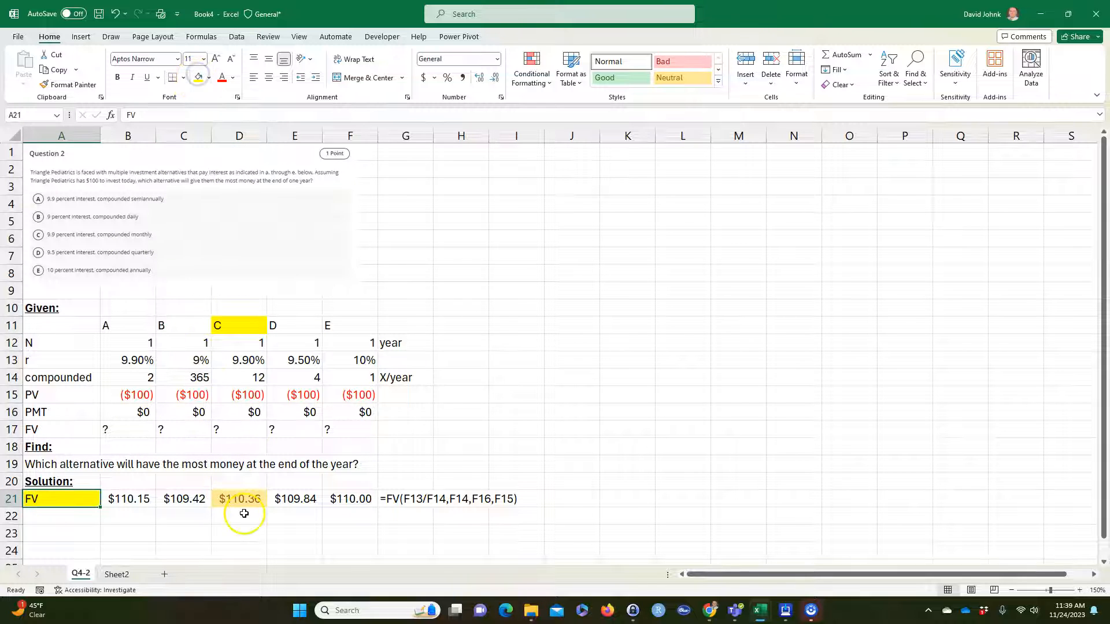
left_click(255, 534)
left_click_drag(124, 498, 375, 495)
left_click(291, 535)
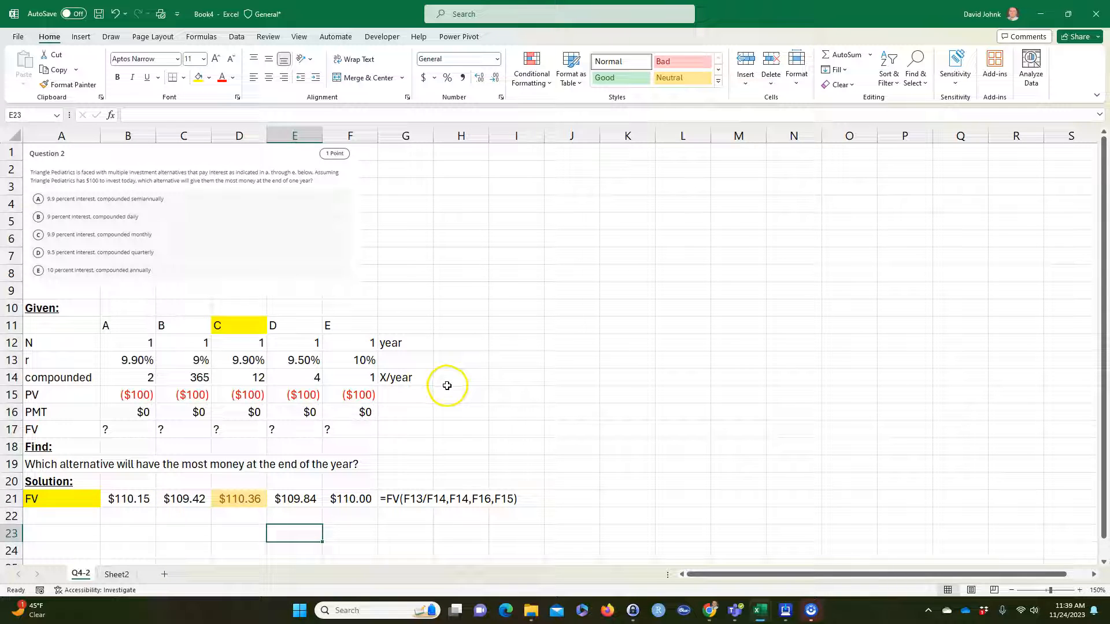
Inspect the FORMULATEXT formula in G21 and the FV formula in F21 without changing them
left_click(393, 502)
key("F2")
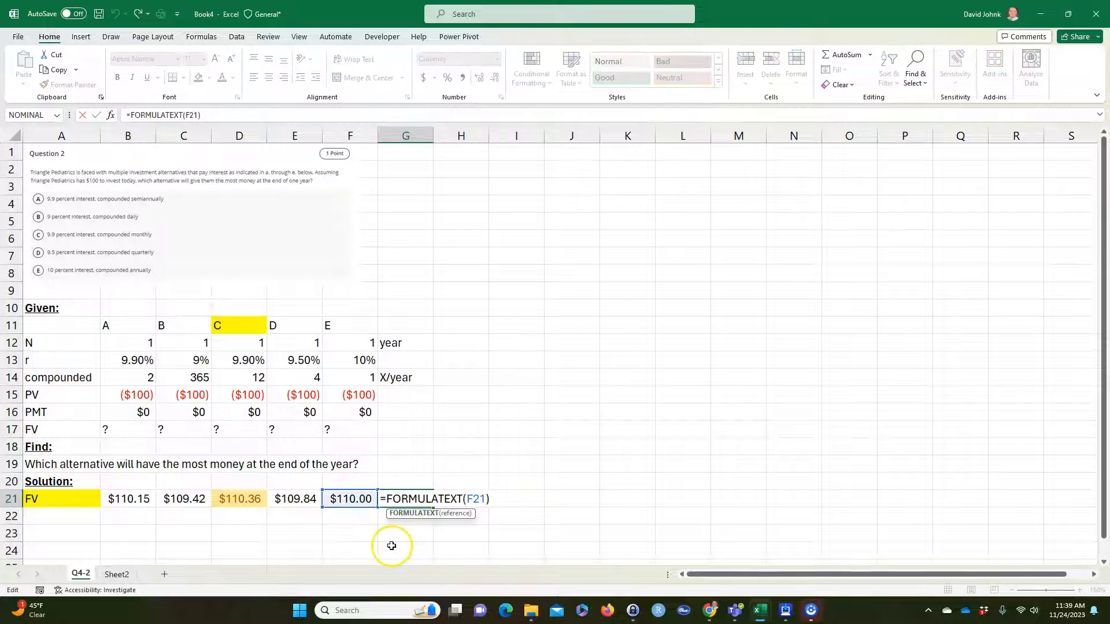
key("Return")
left_click(345, 496)
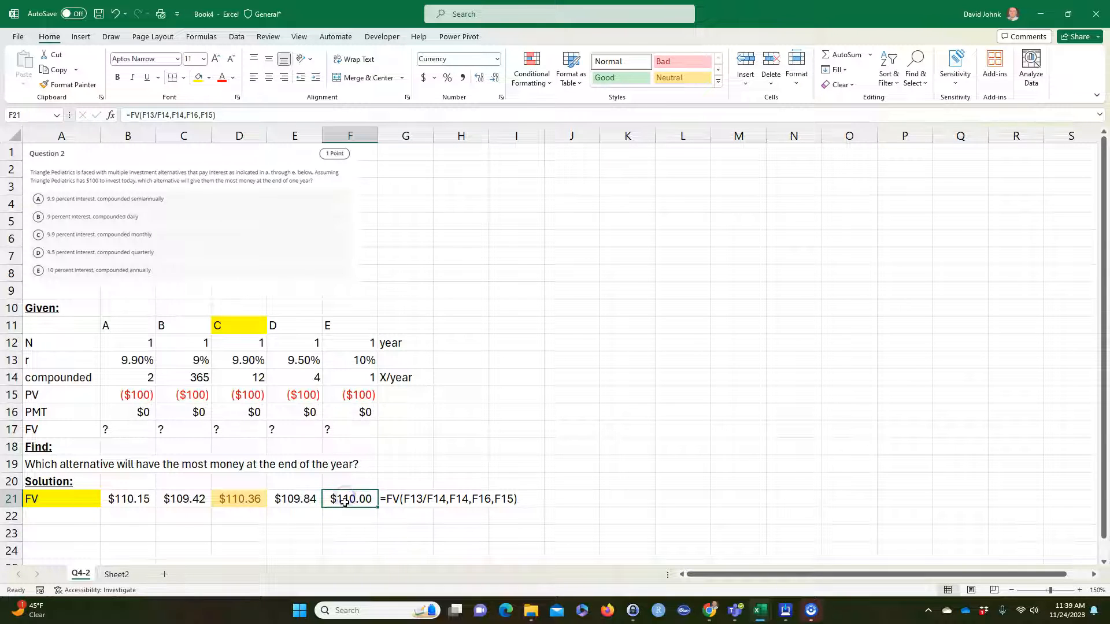
key("F2")
key("Escape")
Display all formulas on the sheet, inspect the FV formulas in B21 to F21, and return to showing values
key("ctrl+grave")
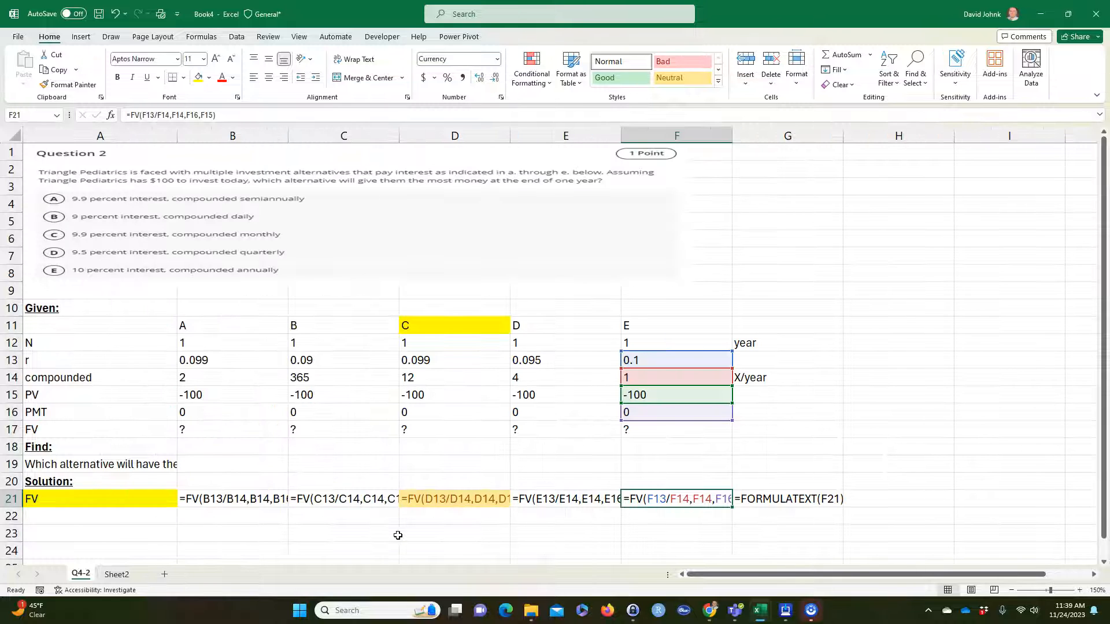
key("ctrl+grave")
key("ctrl+grave")
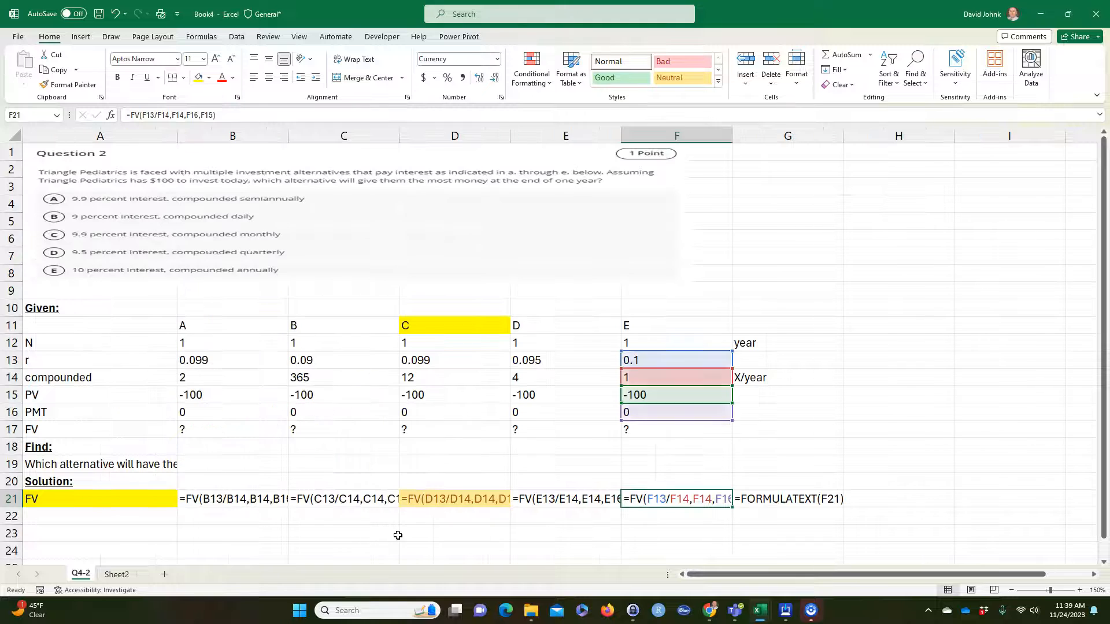
left_click(281, 507)
left_click(349, 502)
left_click(439, 501)
left_click(574, 499)
left_click(636, 501)
key("ctrl+grave")
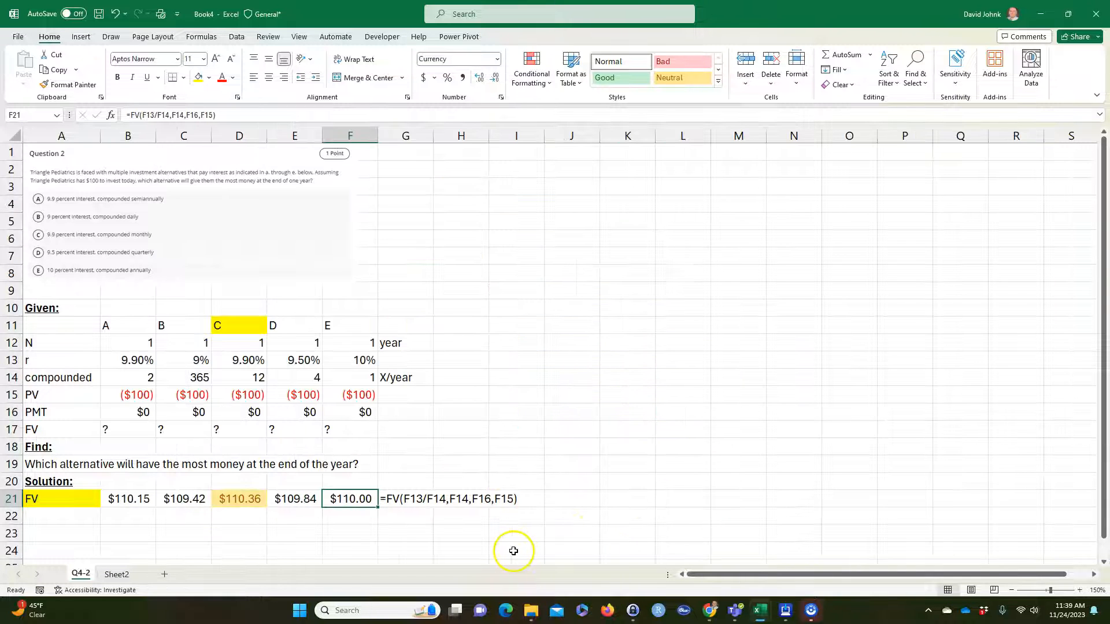
left_click(282, 545)
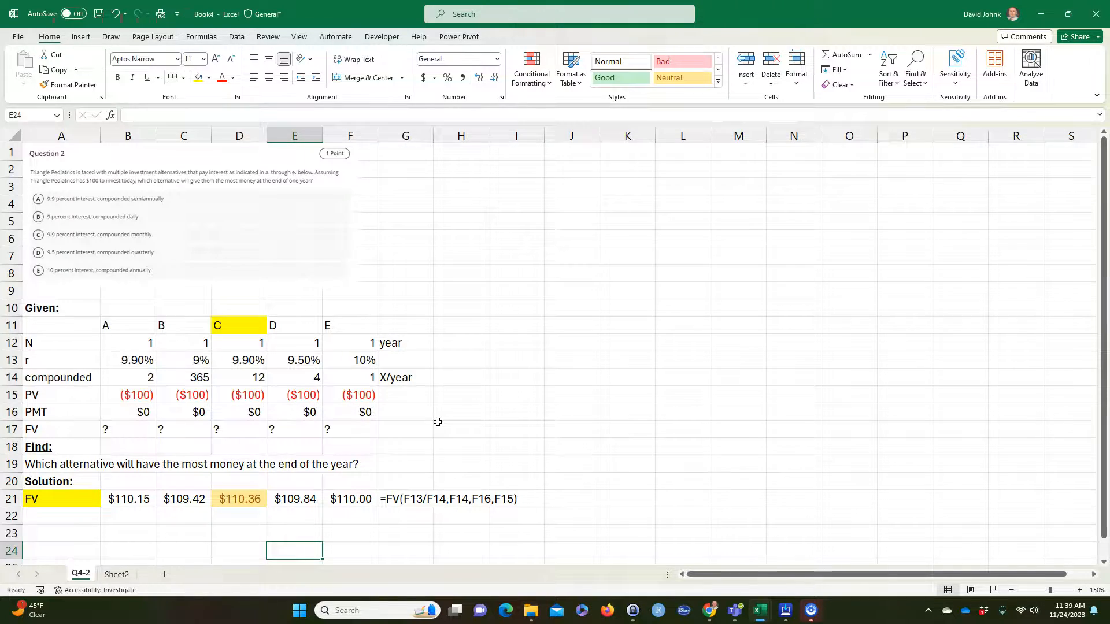
Look over the efficient frontier workbook with its portfolio statistics and chart, and return to the Chapter 4 quiz in the browser
key("alt+Tab")
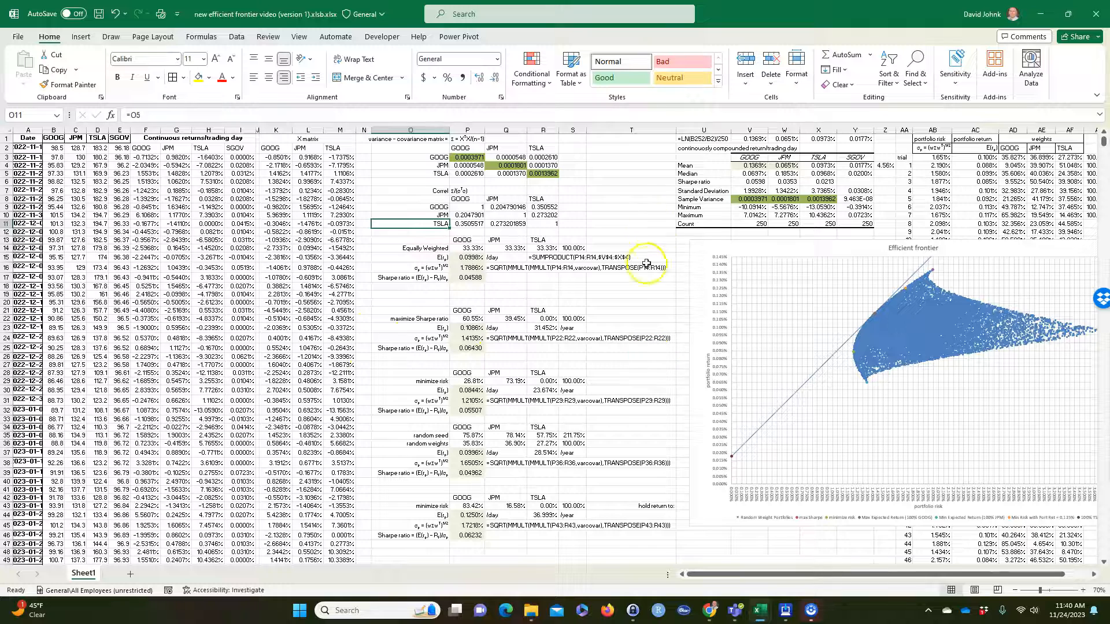
left_click(616, 191)
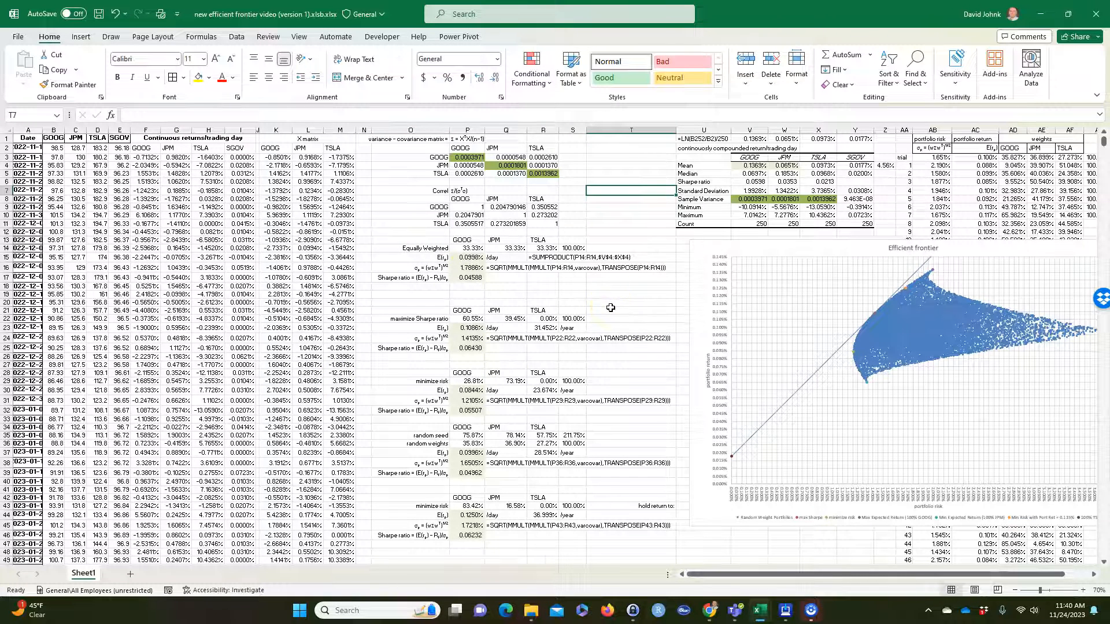
key("alt+Tab")
key("alt+Tab")
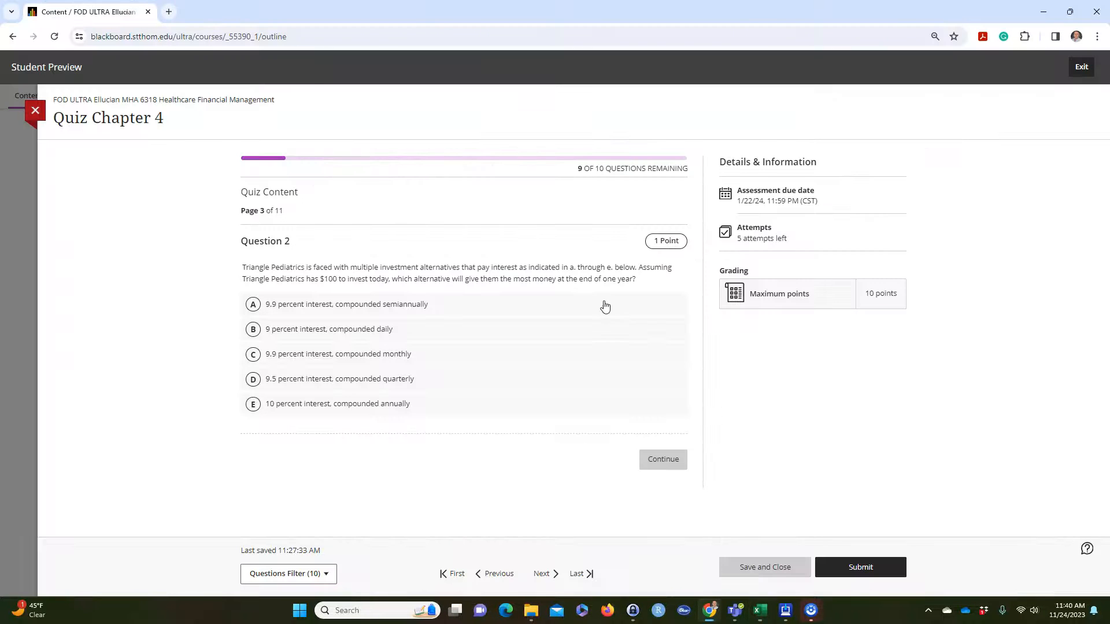
Open YouTube in a new browser tab, search for the instructor's channel by name, and open the channel page
left_click(168, 12)
left_click(268, 288)
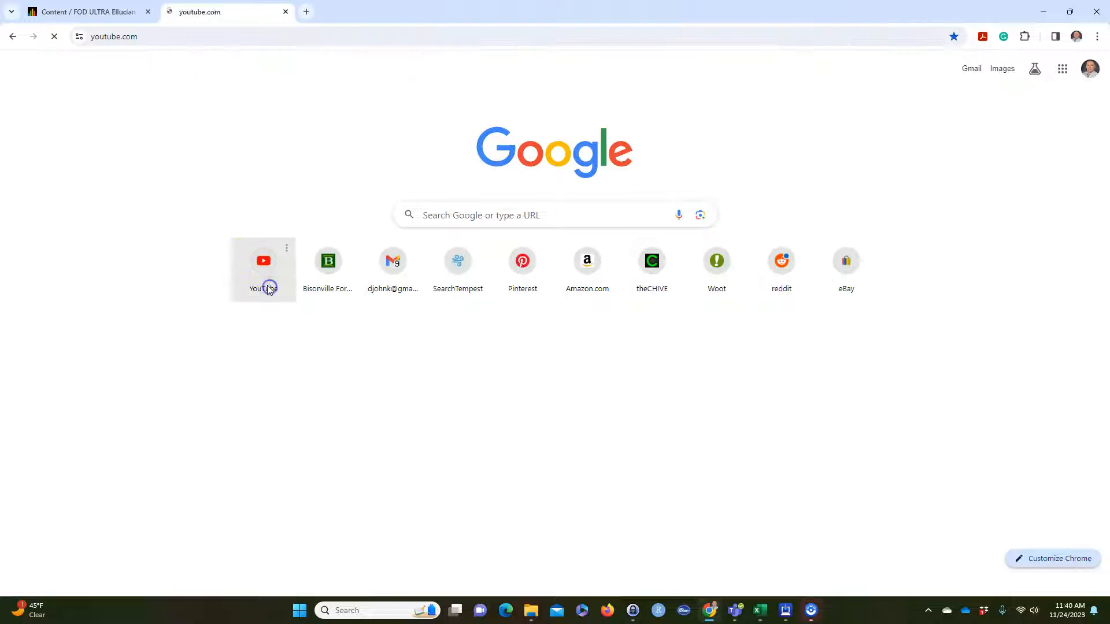
left_click(414, 67)
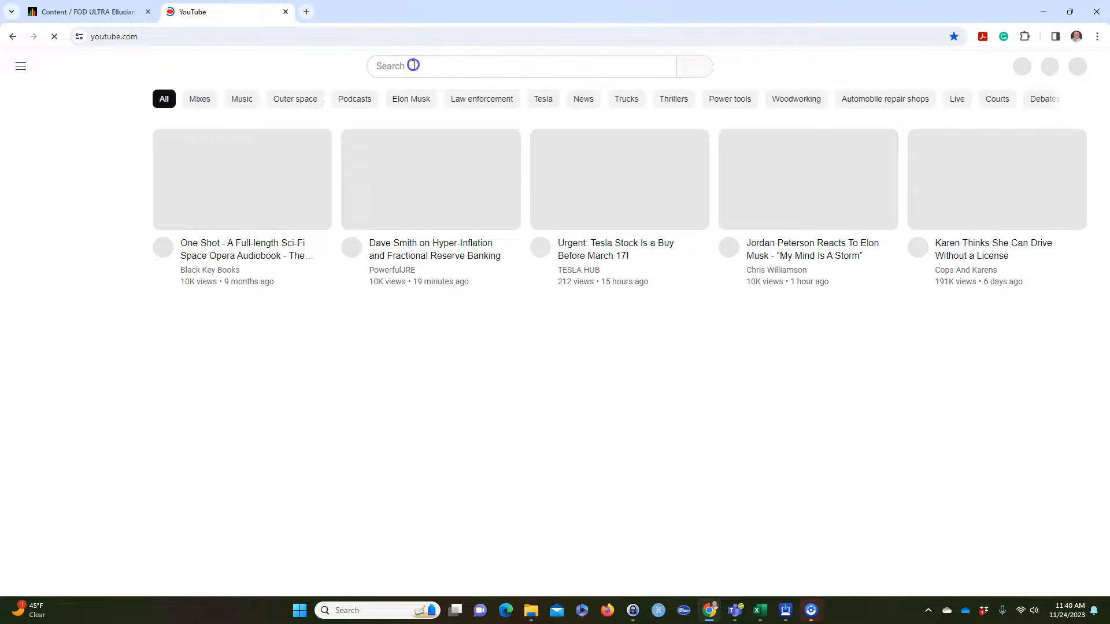
type("davide")
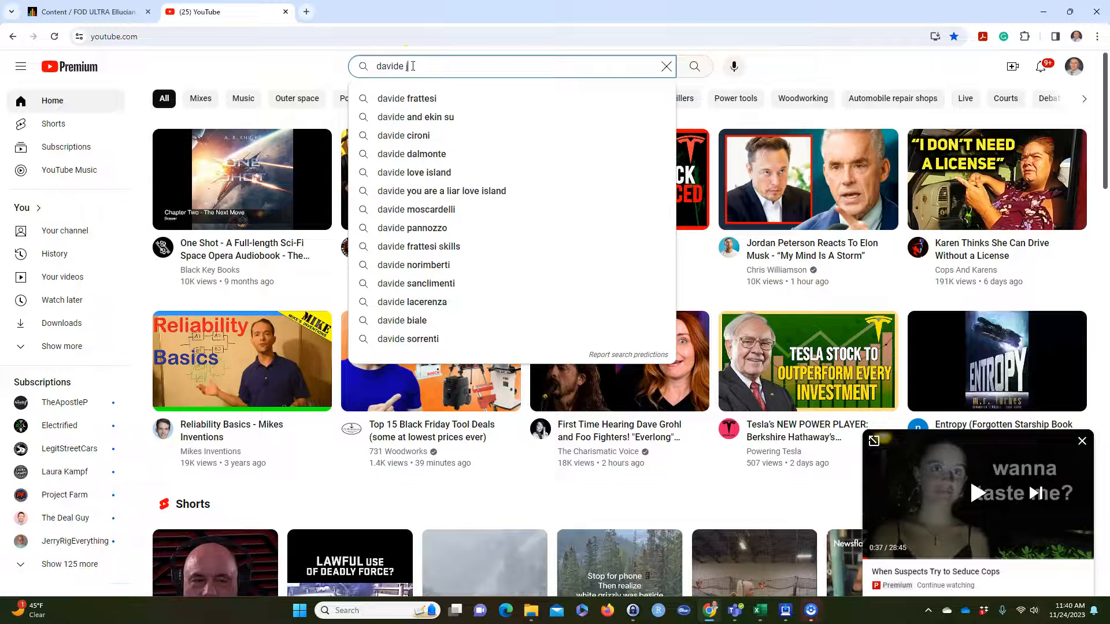
key("BackSpace")
type("johnk")
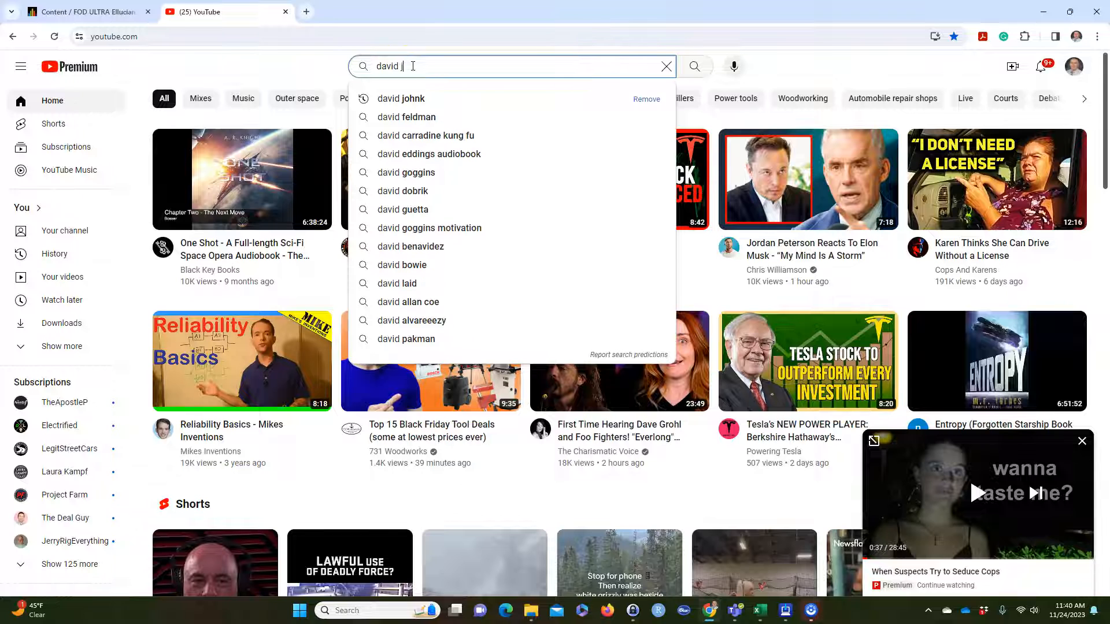
key("Return")
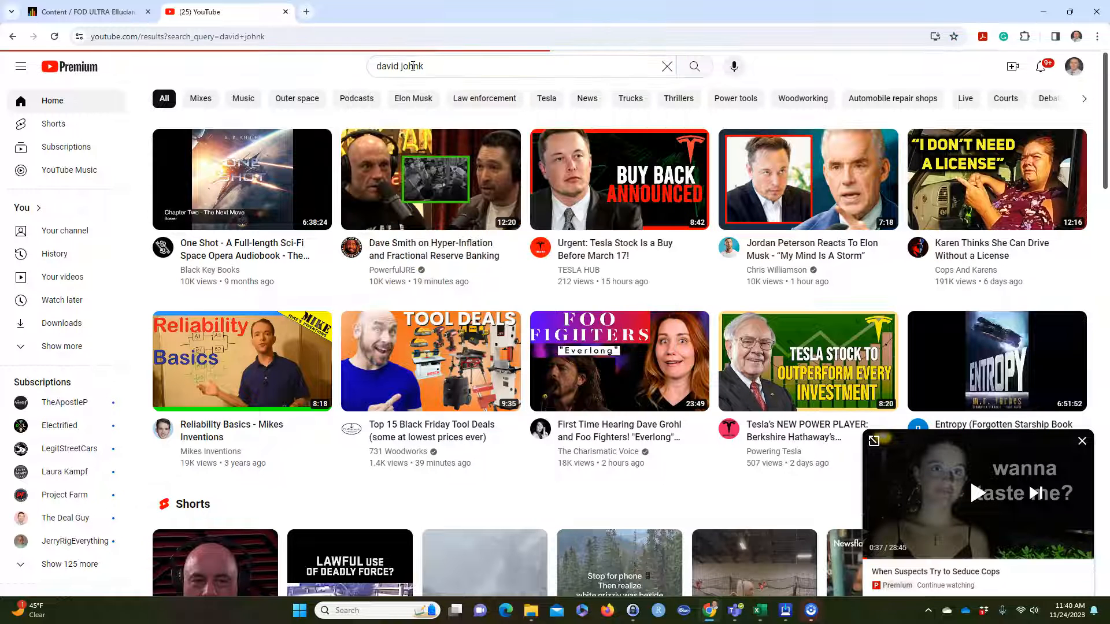
left_click(414, 158)
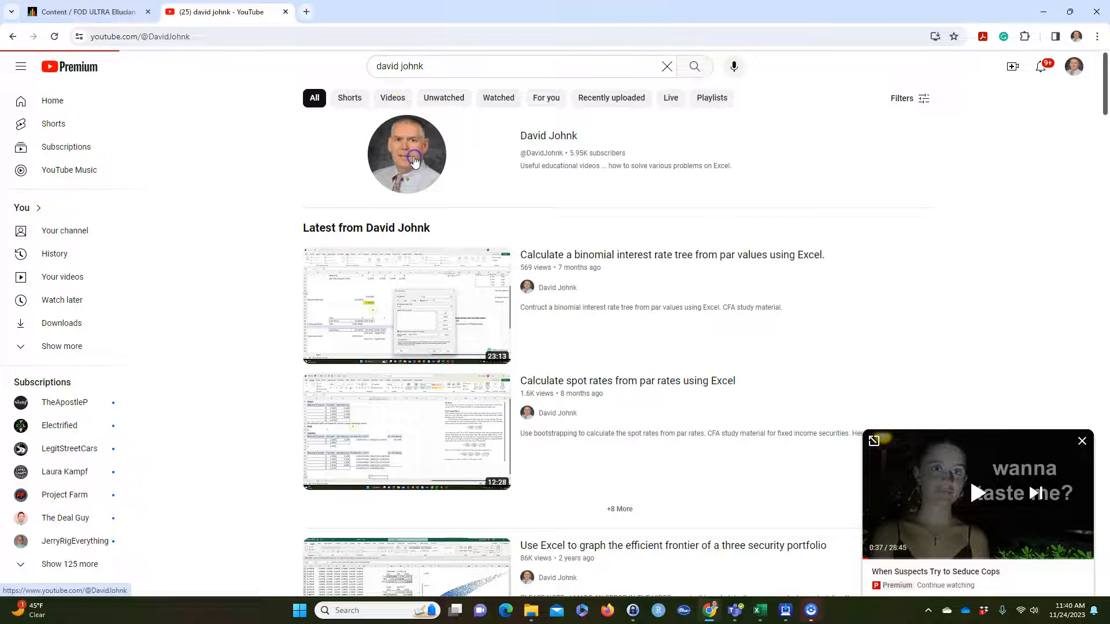
Browse the channel's home page and open the full Finance on Excel playlist
scroll(508, 329, "down", 3)
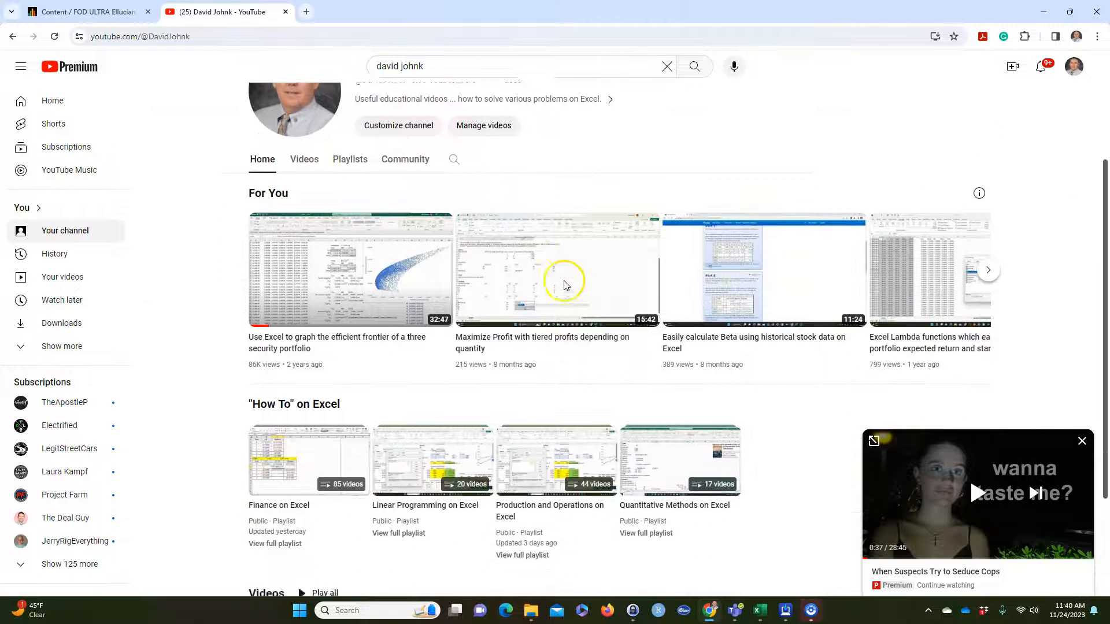
scroll(565, 285, "down", 3)
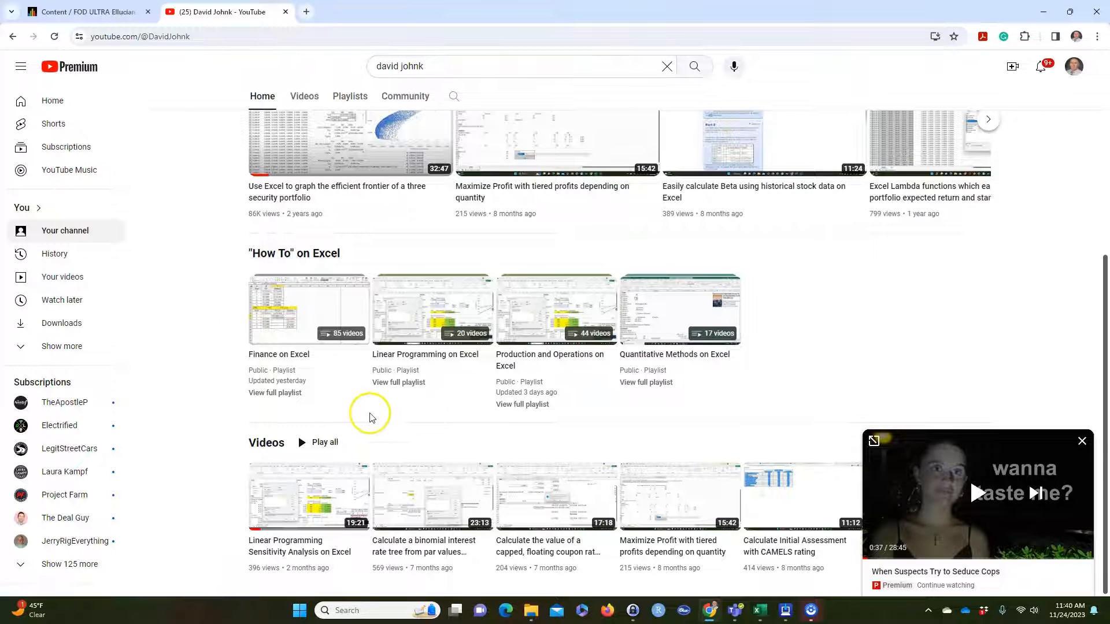
scroll(387, 275, "up", 3)
scroll(291, 292, "down", 3)
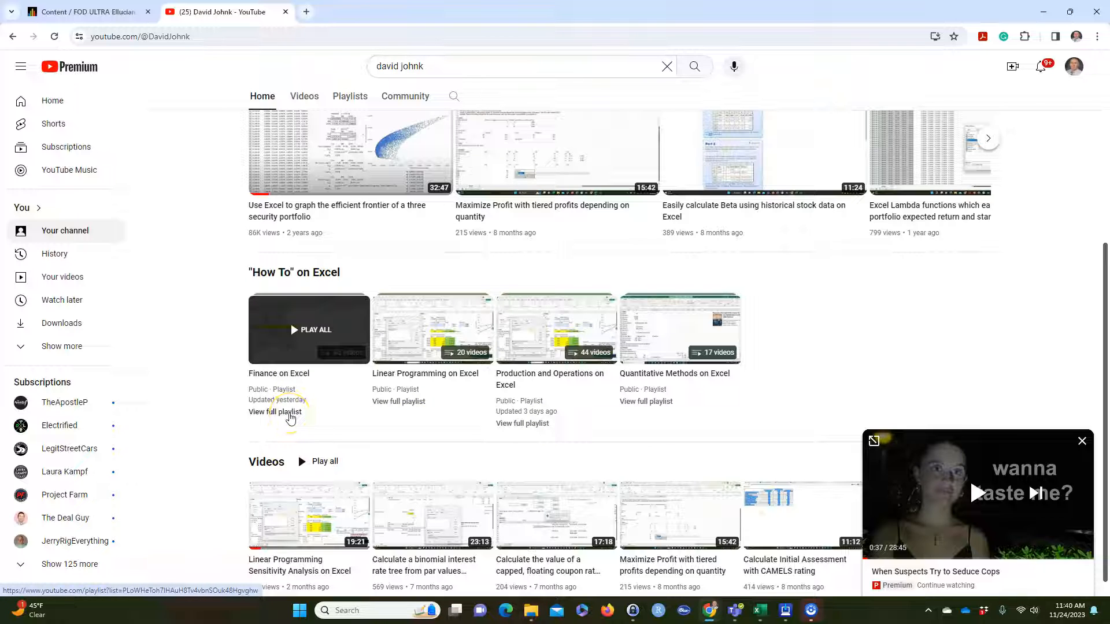
left_click(289, 414)
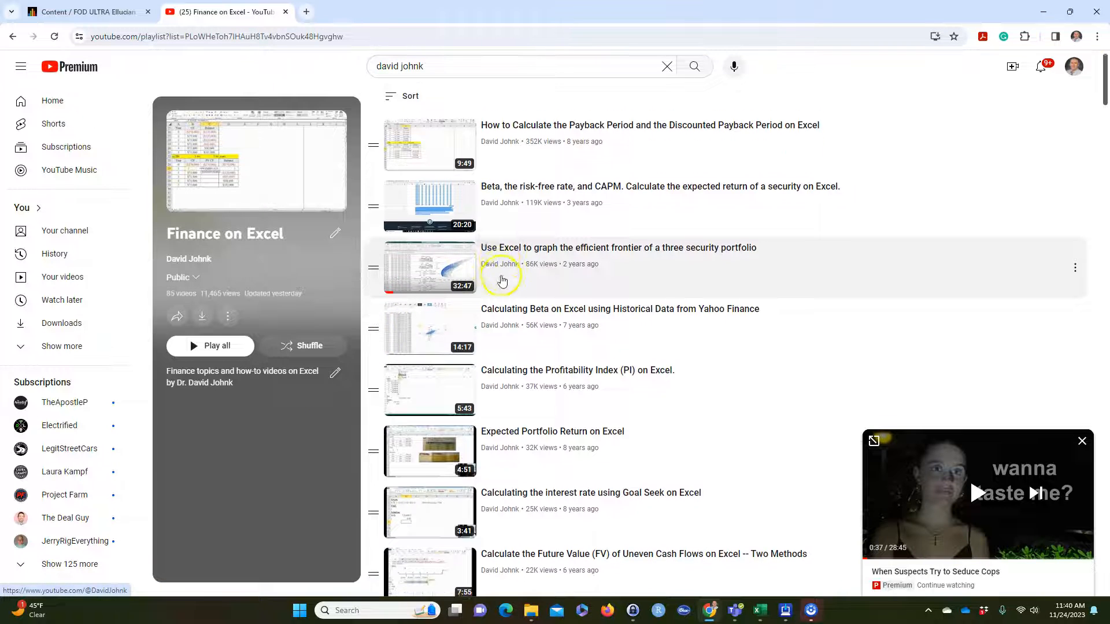
Look through the videos in the Finance on Excel playlist, and close the mini player and the YouTube tab
scroll(501, 281, "down", 6)
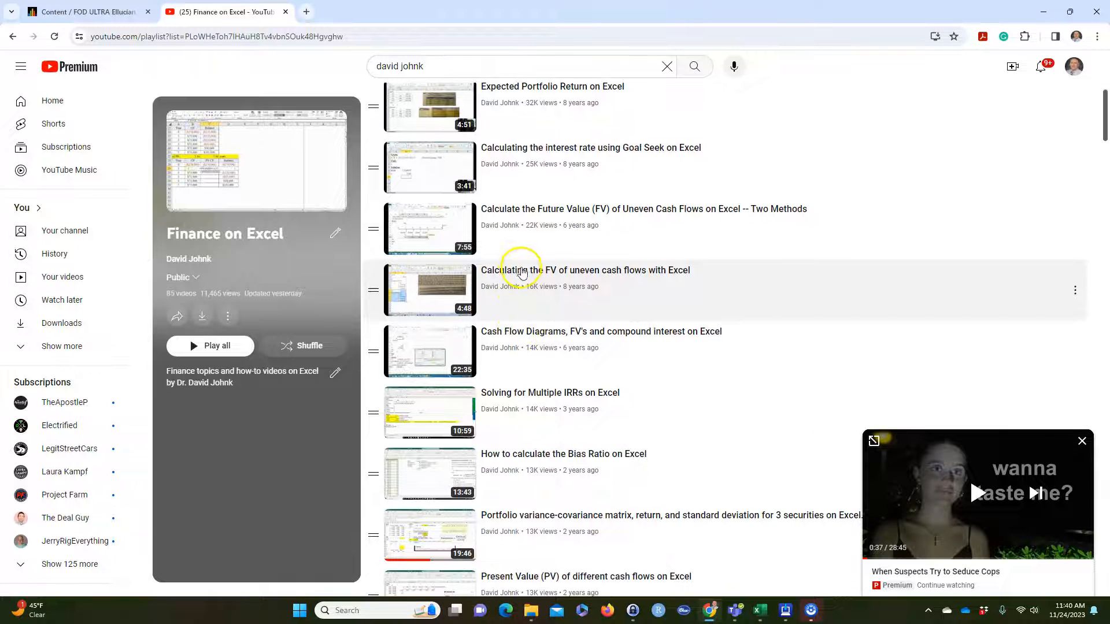
scroll(528, 295, "down", 1)
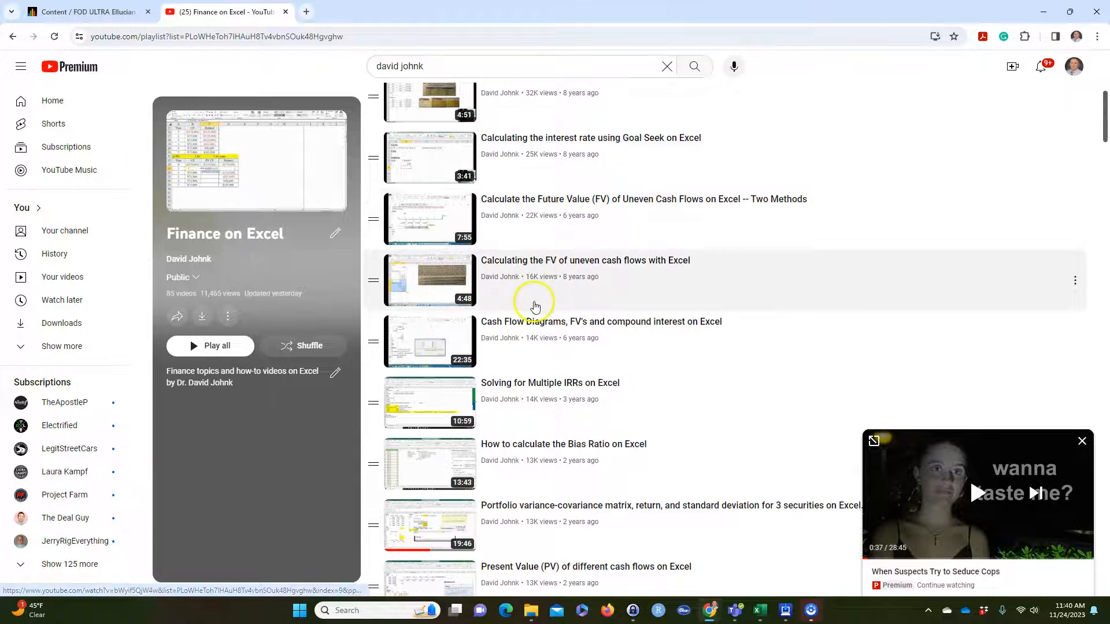
scroll(534, 307, "down", 5)
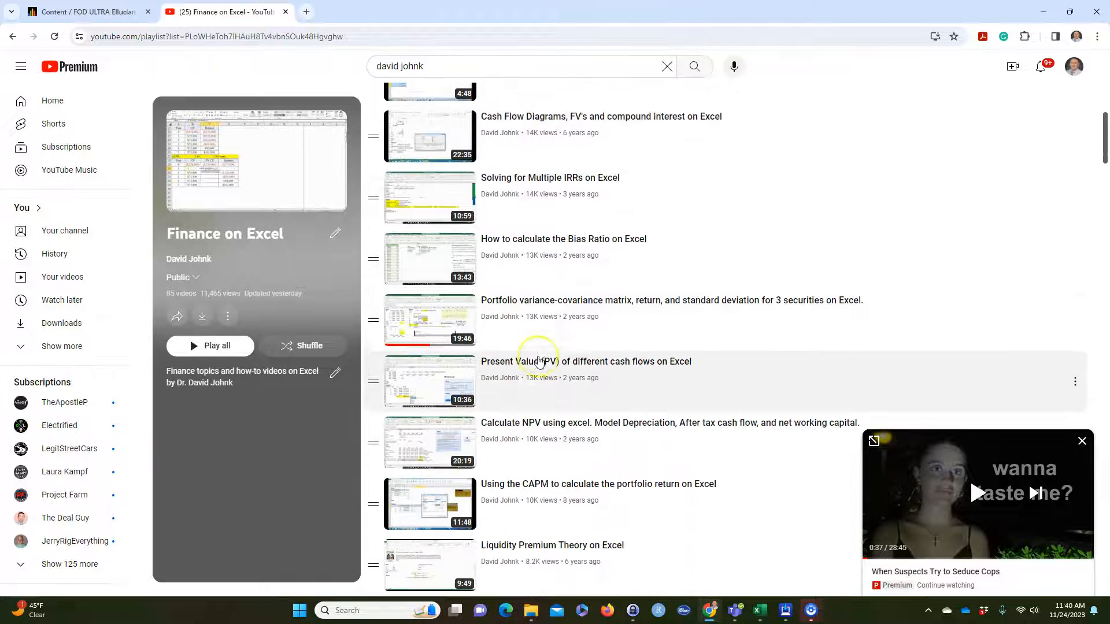
scroll(538, 360, "down", 4)
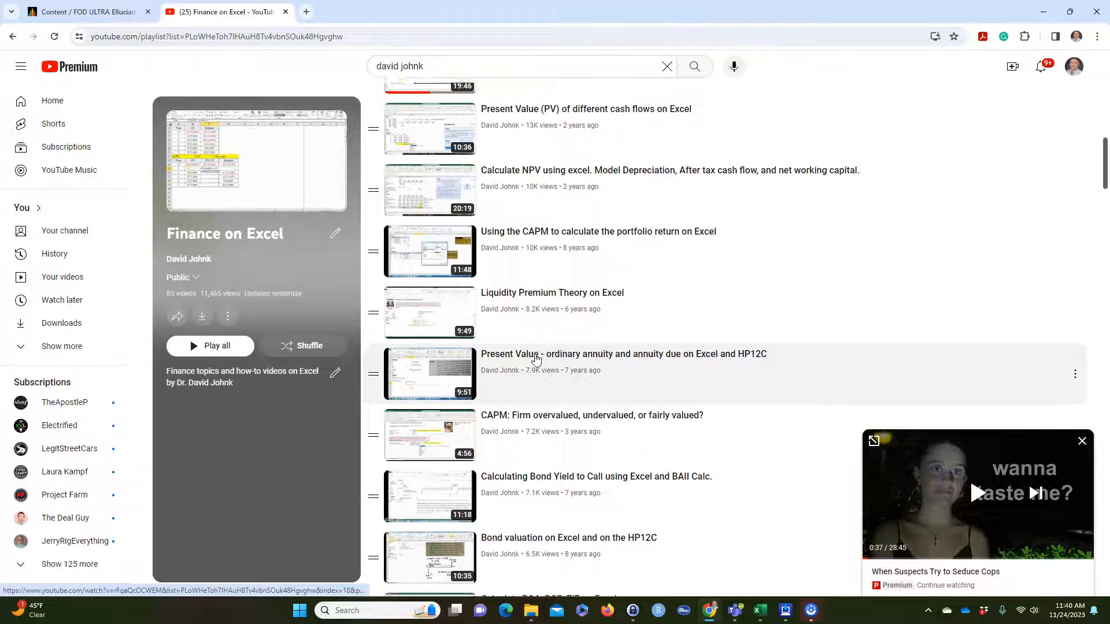
scroll(535, 360, "down", 6)
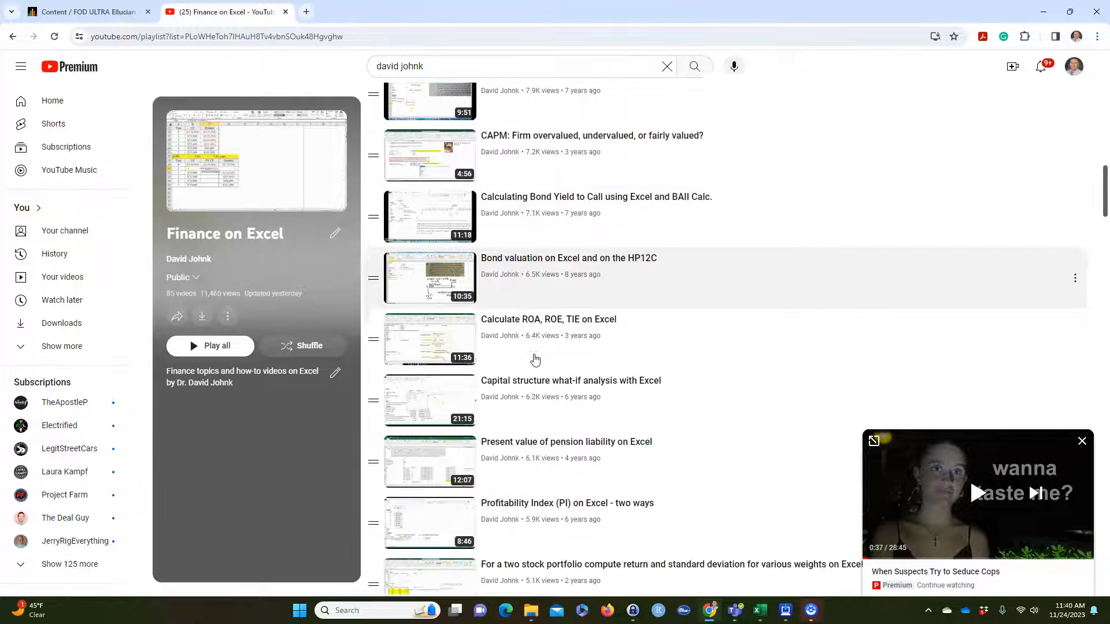
scroll(534, 359, "down", 1)
scroll(534, 359, "up", 14)
scroll(533, 359, "up", 7)
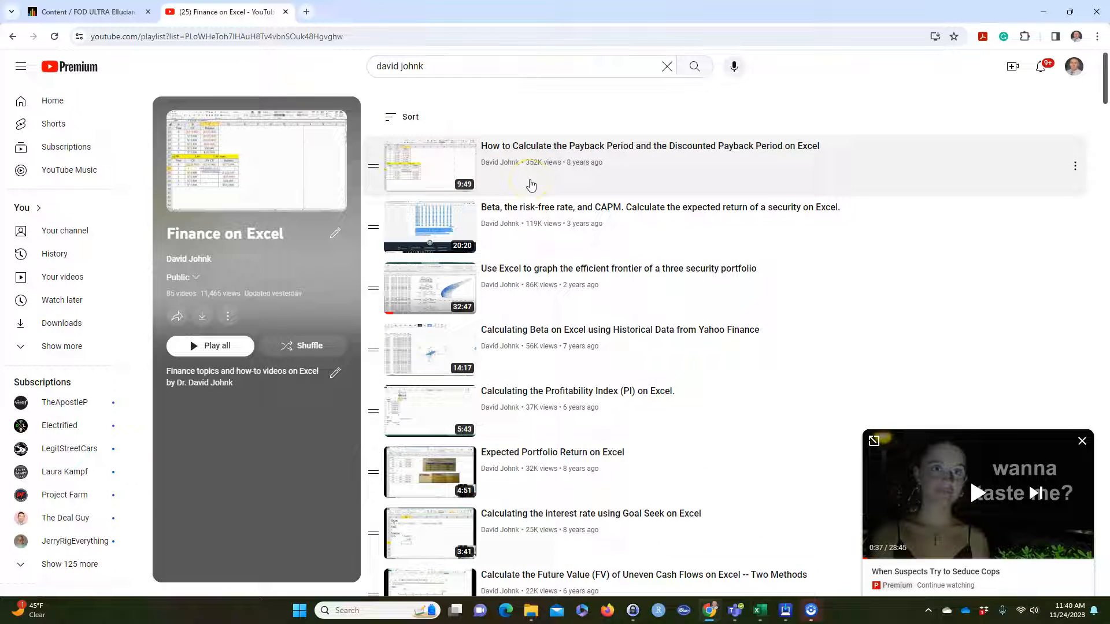
left_click(1080, 441)
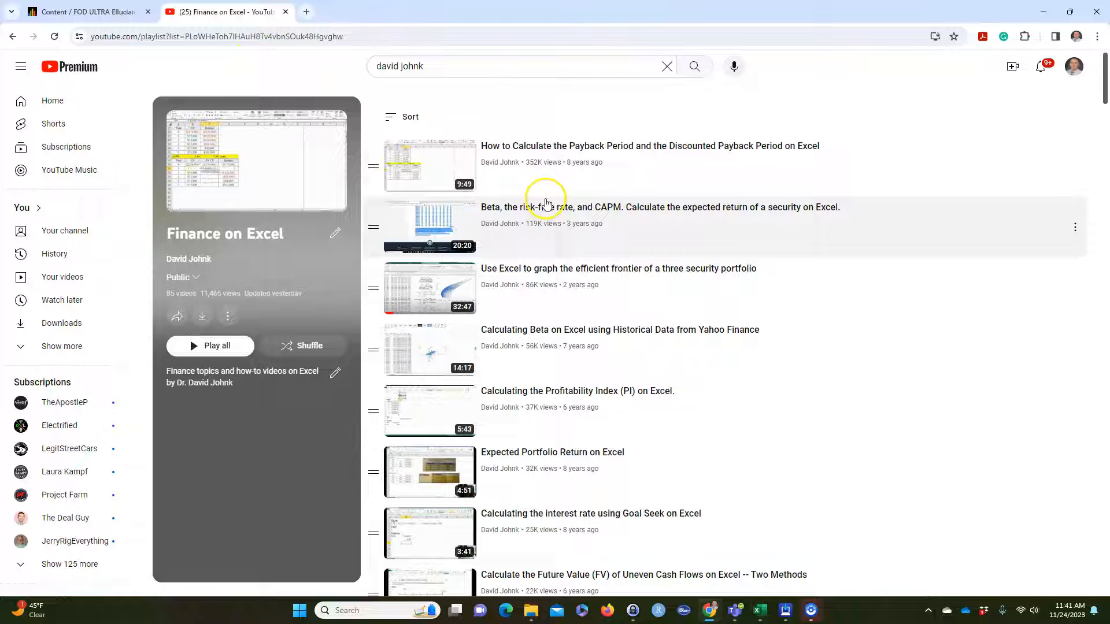
left_click(286, 12)
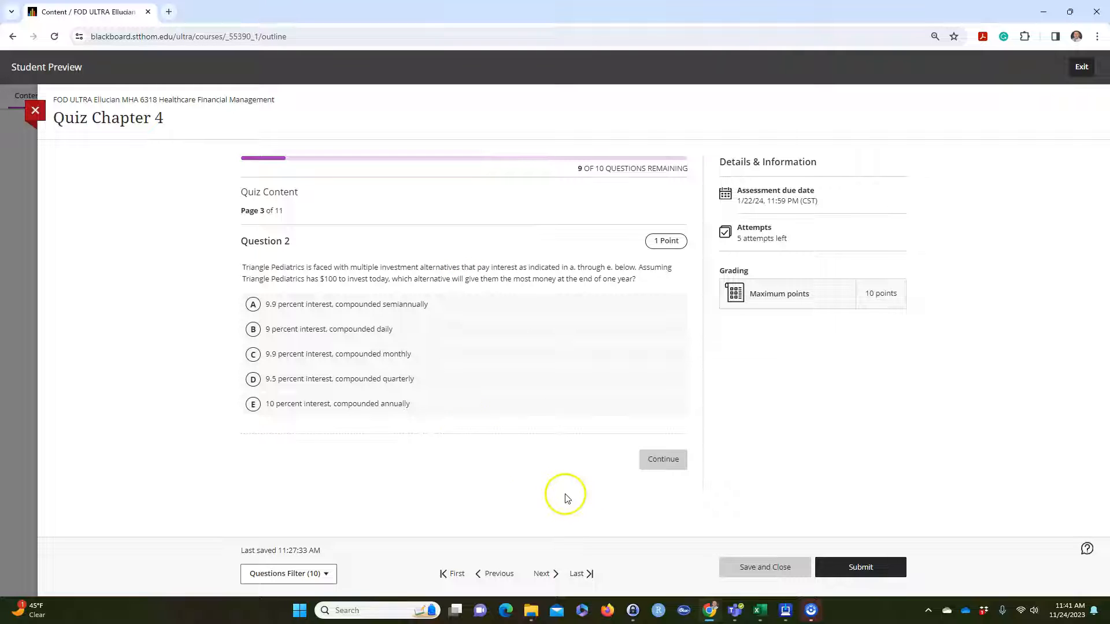
Advance the quiz to Question 3 and capture a screen snip of the question with its five answer choices
left_click(655, 466)
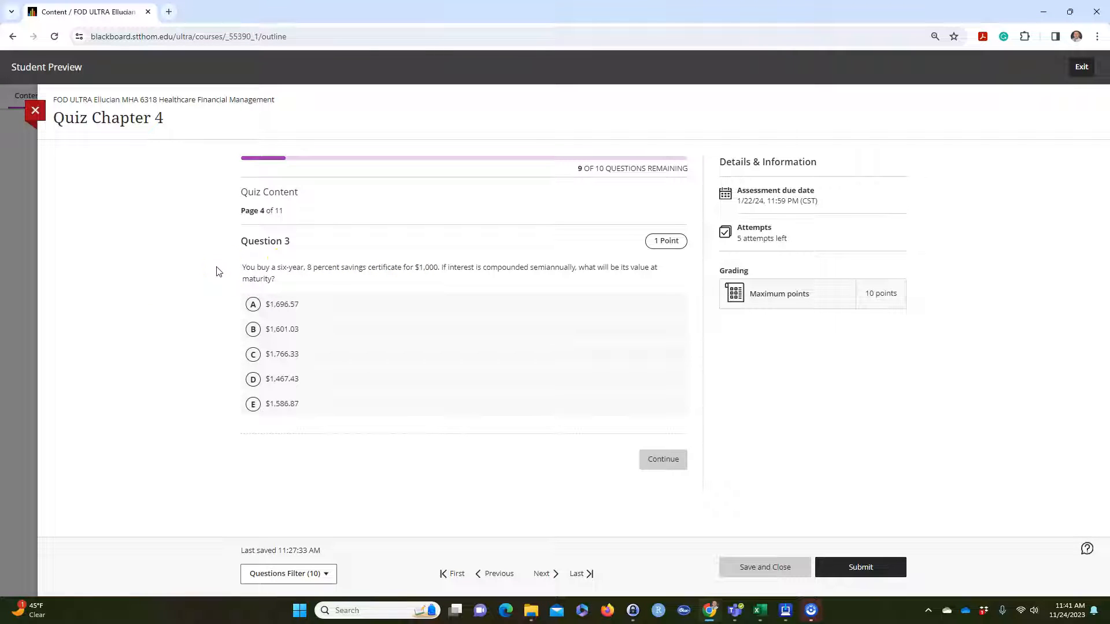
key("super+shift+s")
left_click_drag(237, 233, 696, 426)
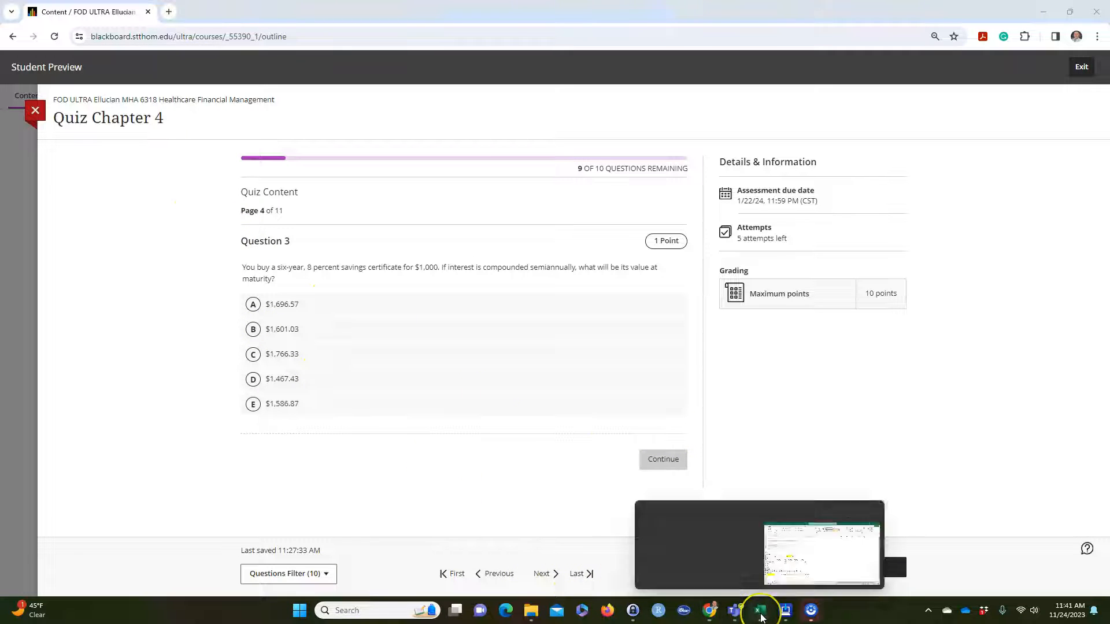
Paste the Question 3 snip into Sheet2 of Book4 and shrink it to cover about A1:G9
mouse_move(758, 611)
left_click(787, 560)
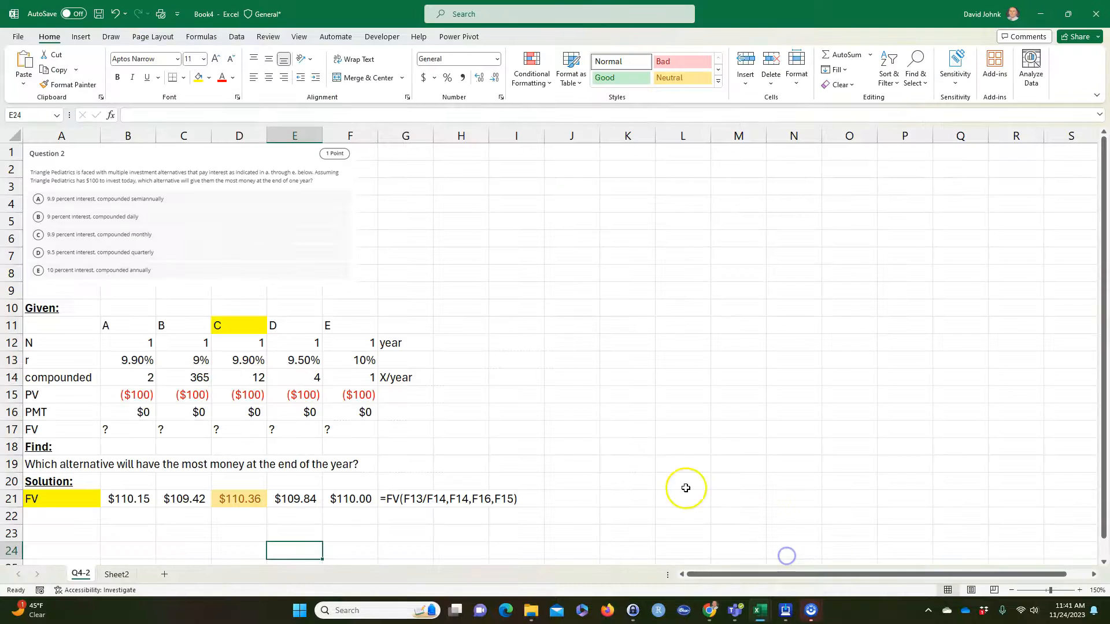
left_click(122, 575)
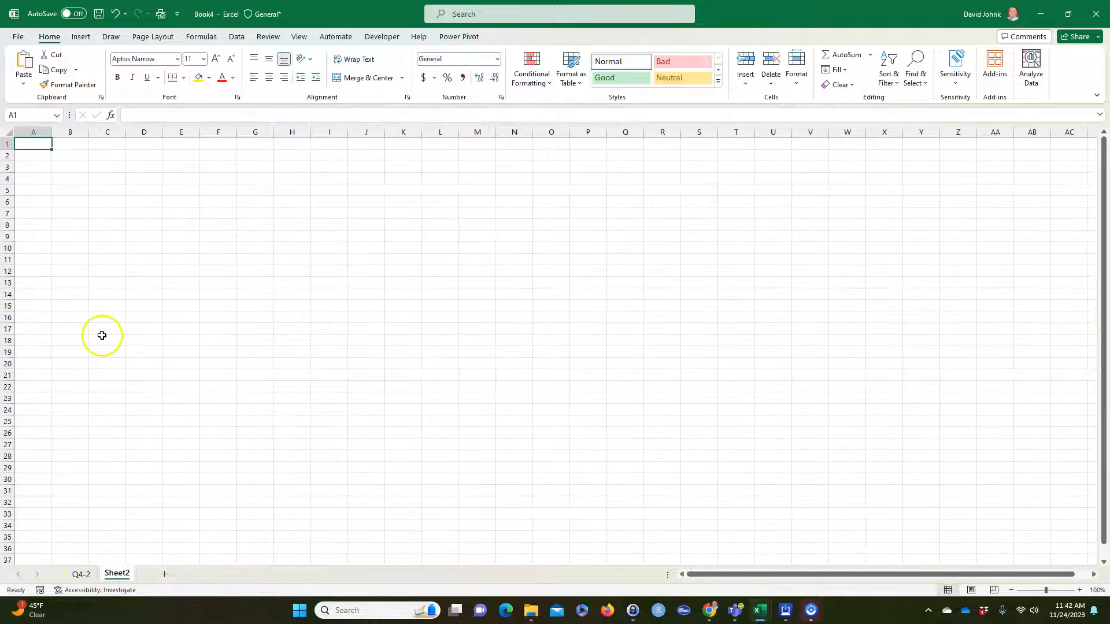
key("ctrl+v")
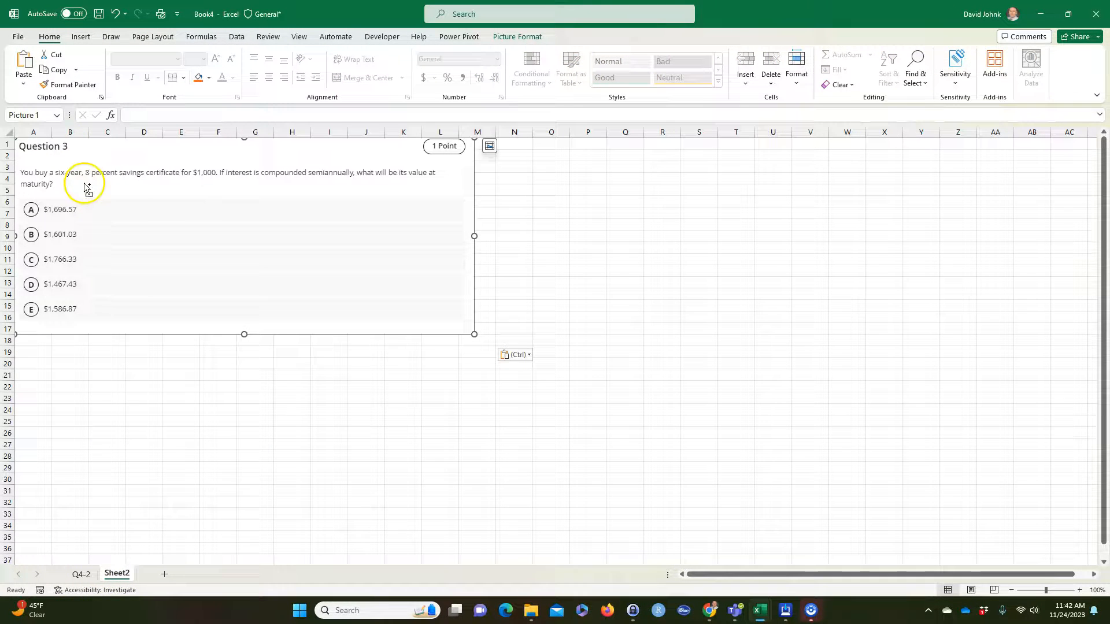
left_click_drag(474, 336, 257, 241)
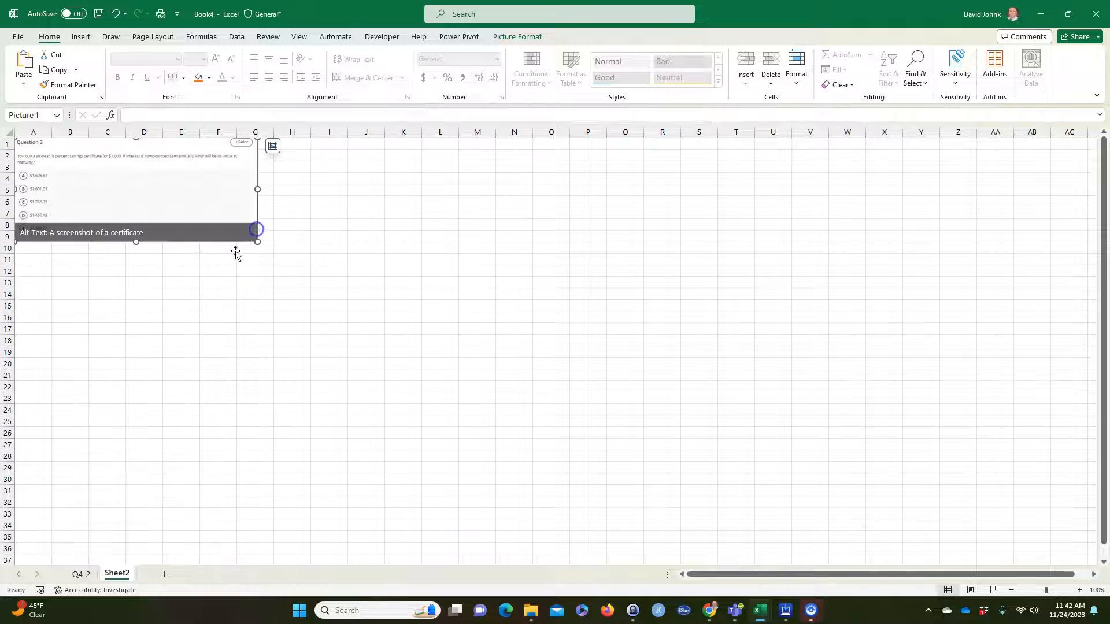
Rename Sheet2 as Q4-3
double_click(117, 573)
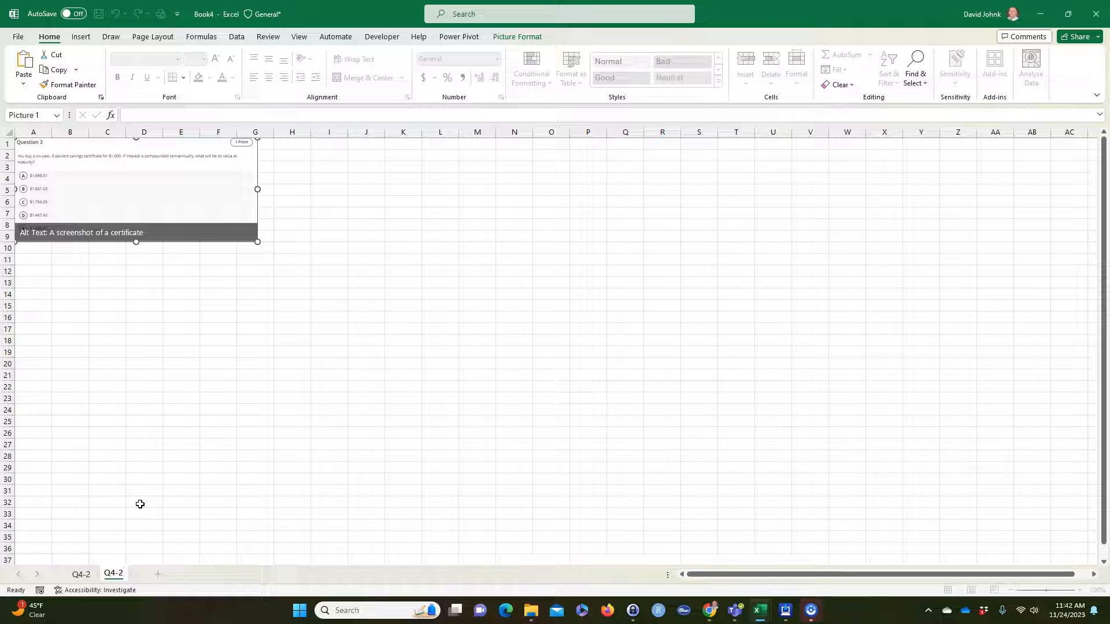
left_click(140, 503)
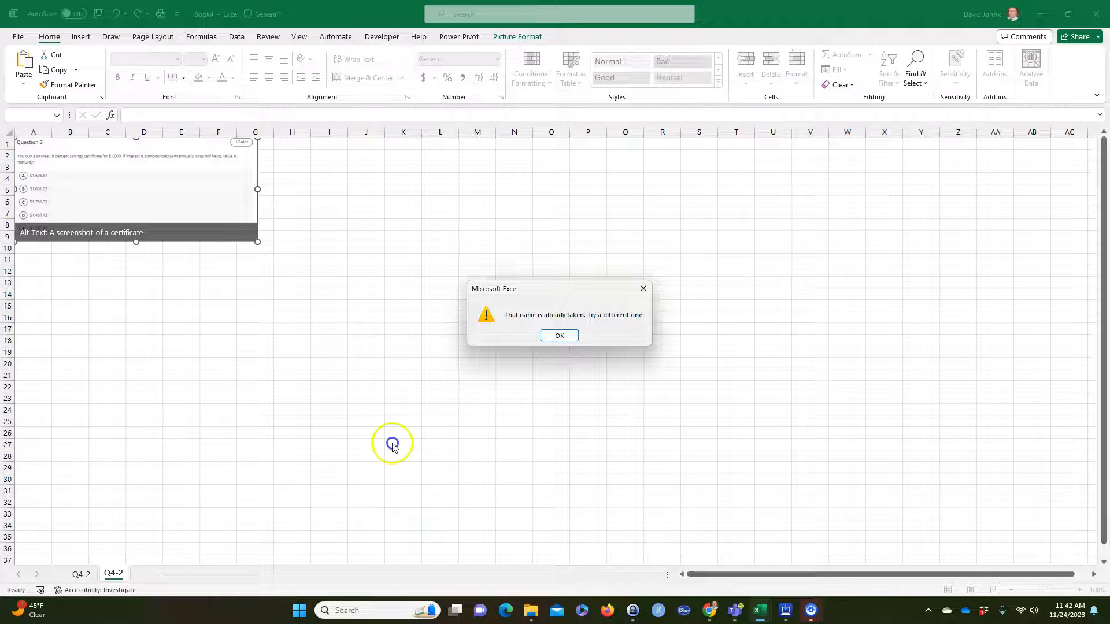
left_click(559, 336)
left_click(115, 573)
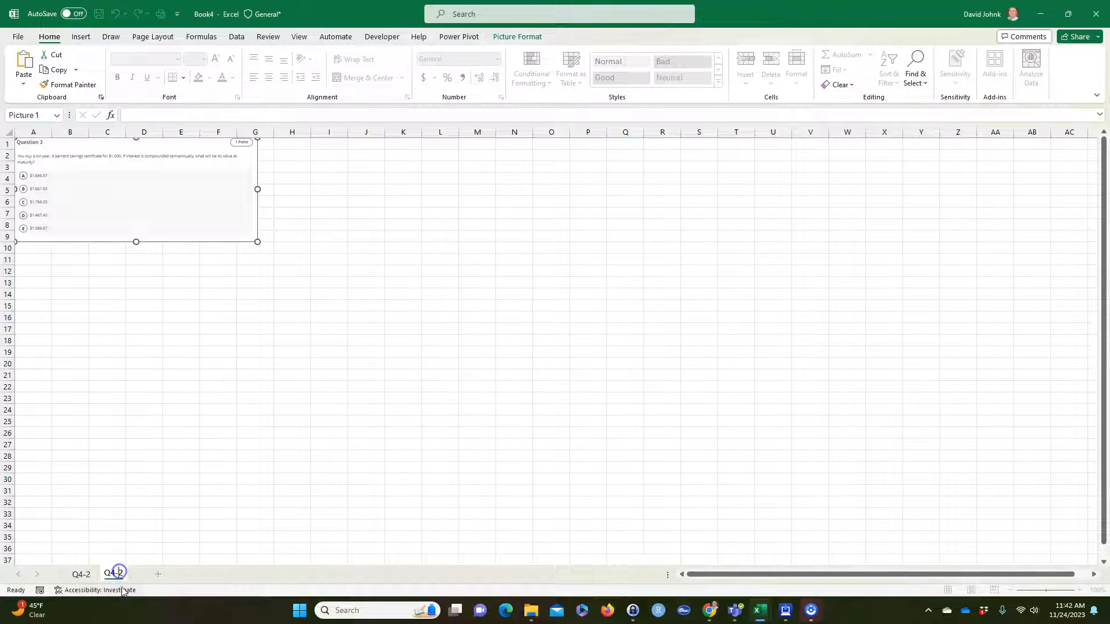
key("BackSpace")
type("3")
left_click(173, 488)
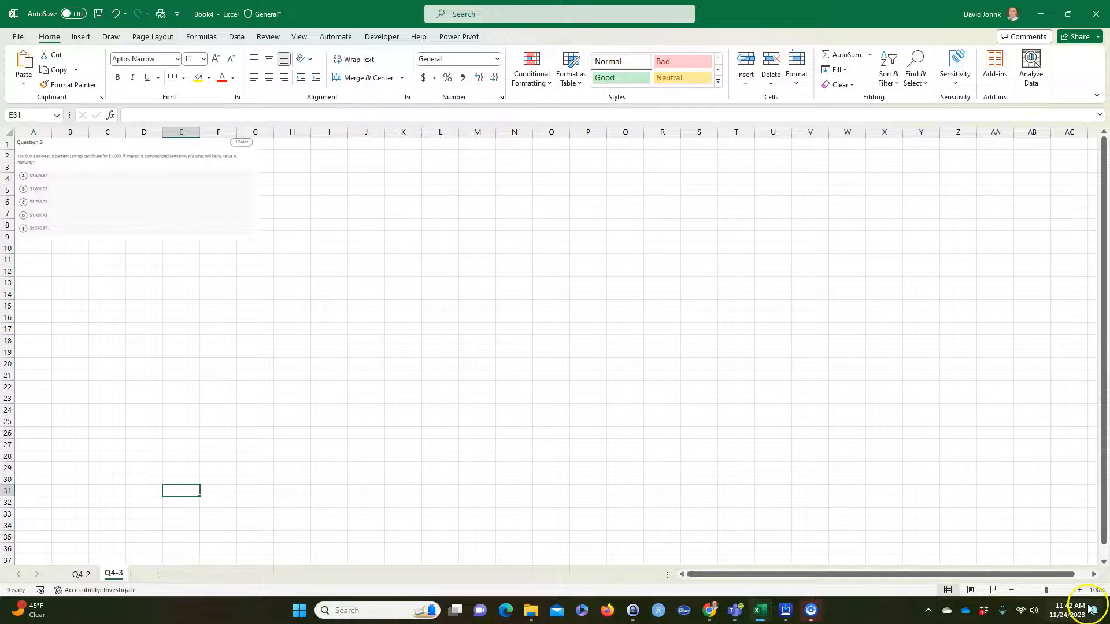
Enter the heading "Given:" in cell A11, below the Question 3 image on sheet Q4-3
left_click(1079, 590)
left_click(1079, 590)
left_click(1079, 590)
left_click(1079, 590)
scroll(665, 347, "up", 2)
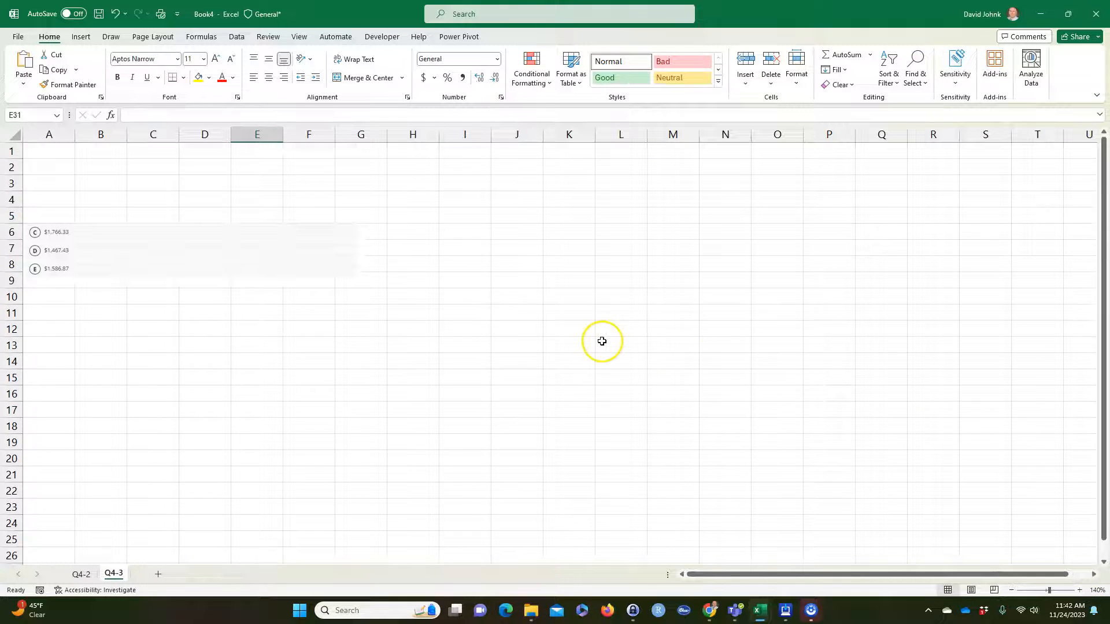
left_click(171, 334)
left_click(133, 180)
left_click_drag(180, 246, 210, 214)
left_click_drag(282, 251, 227, 223)
left_click(50, 315)
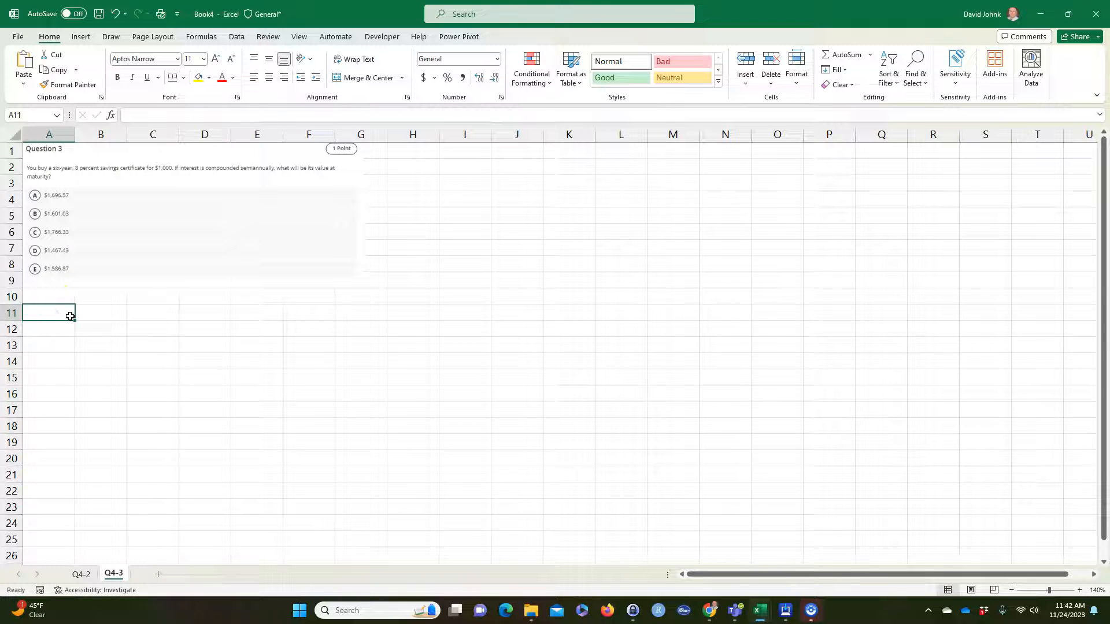
type("Gi")
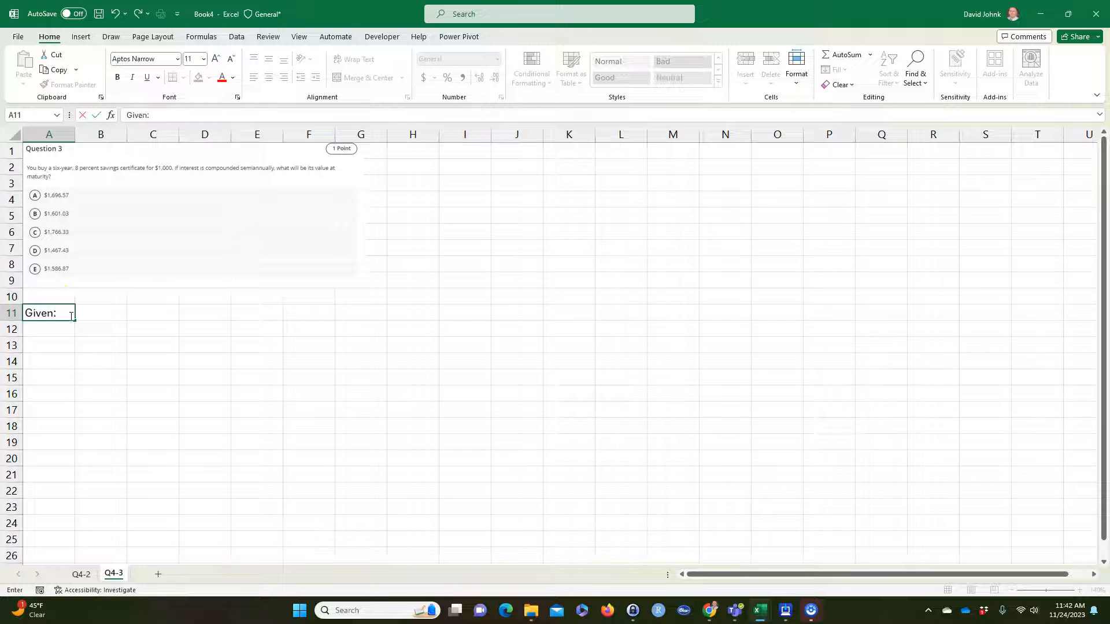
type("ven:")
key("Return")
Format the "Given:" heading in A11 as bold and underlined
left_click(64, 315)
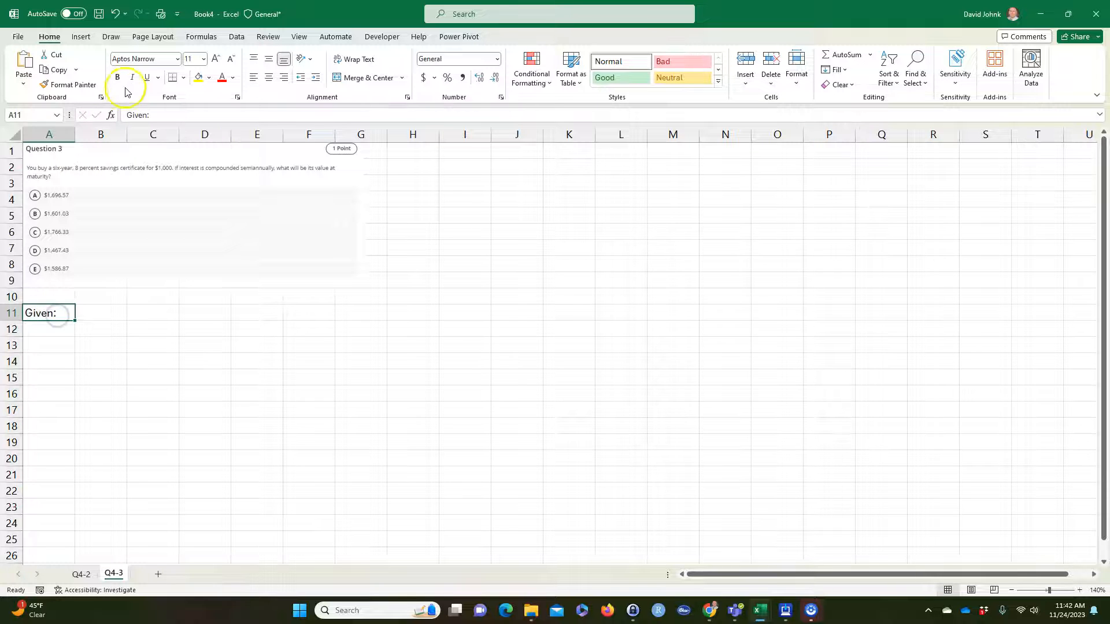
left_click(147, 77)
left_click(136, 364)
List the variable labels N, r, PMT and FV in cells A12:A15 under the heading
left_click(51, 324)
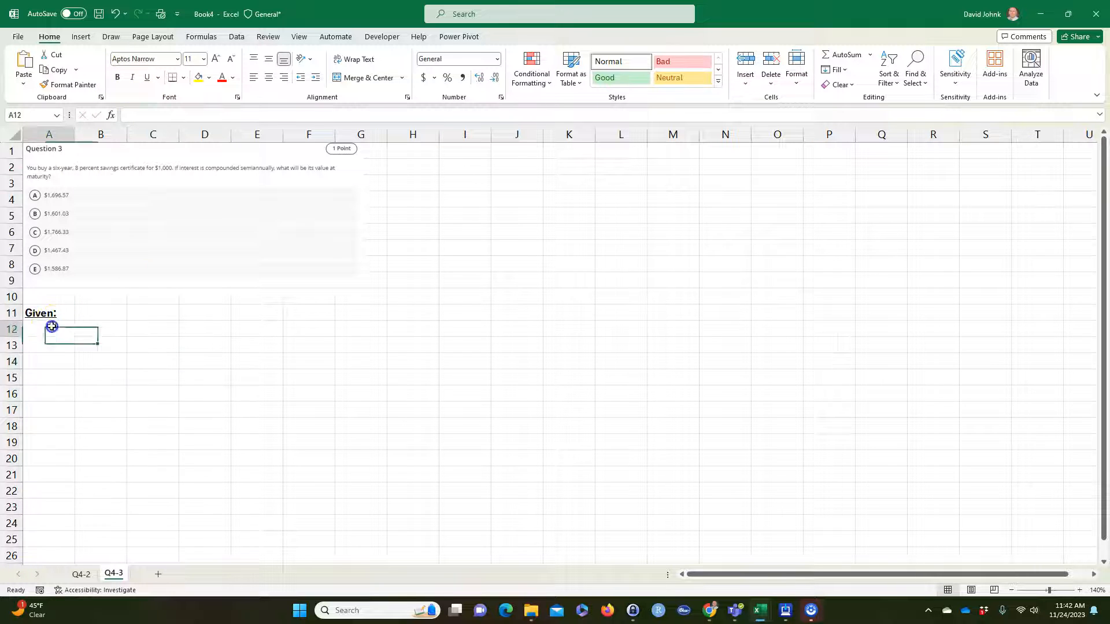
type("N")
key("Return")
type("r")
key("Return")
type("PMT")
key("Up")
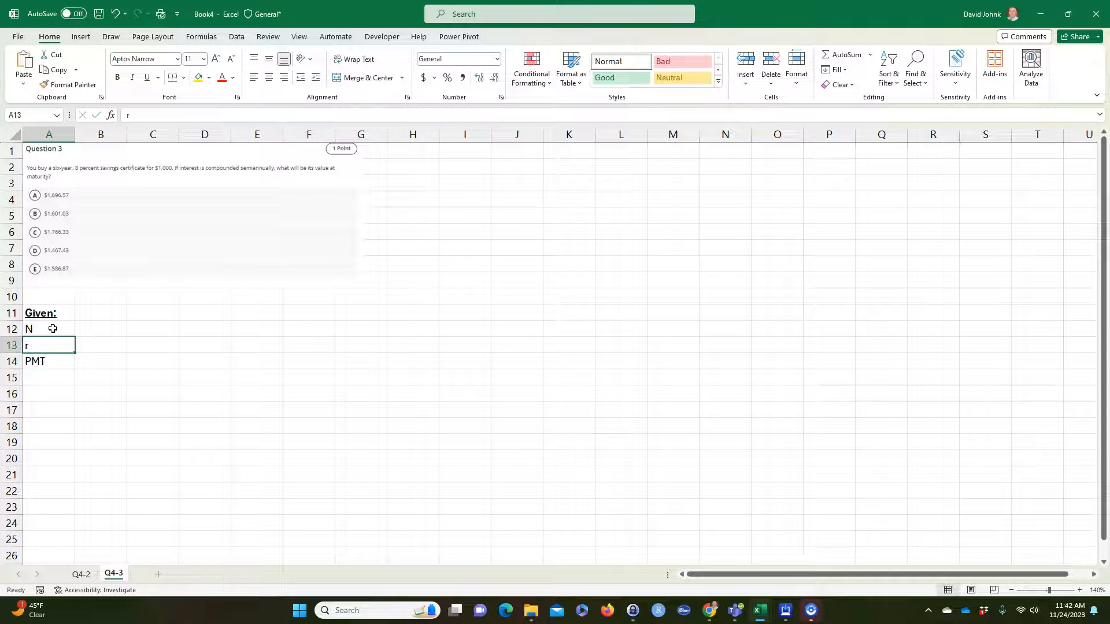
key("Down")
key("Down")
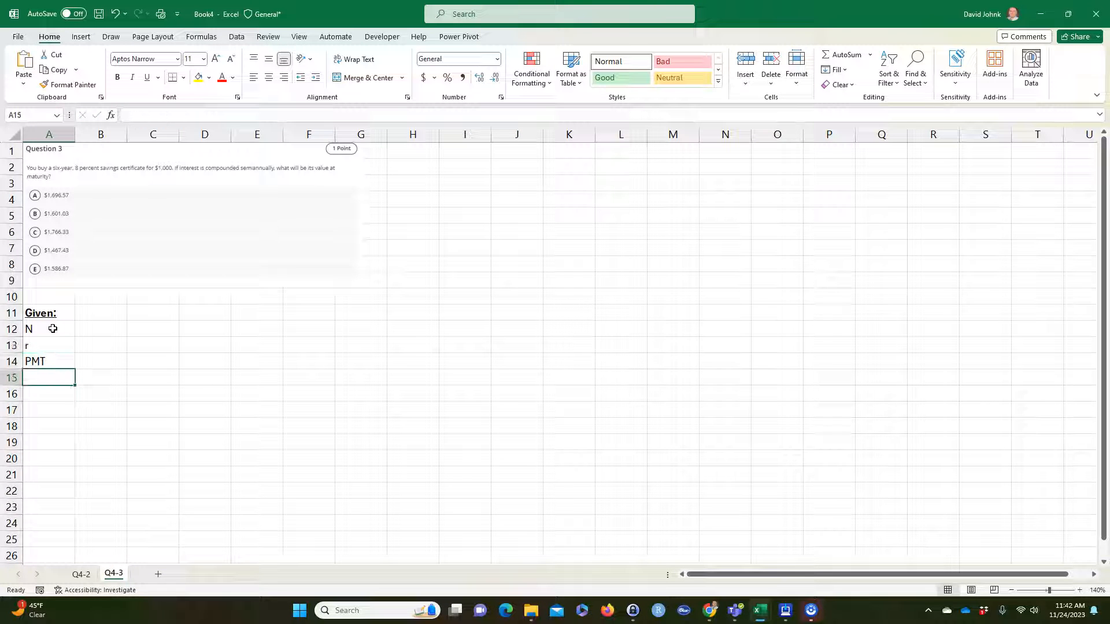
type("F")
key("Return")
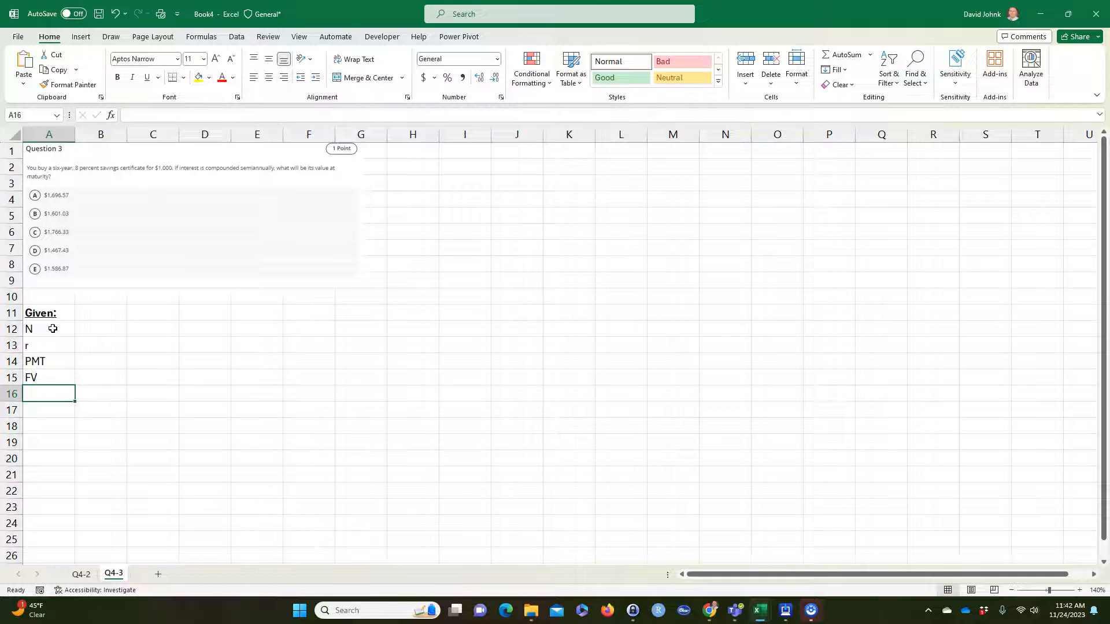
Rewrite the labels below r so that A14:A16 read PV, PMT and FV
key("BackSpace")
key("Up")
key("Up")
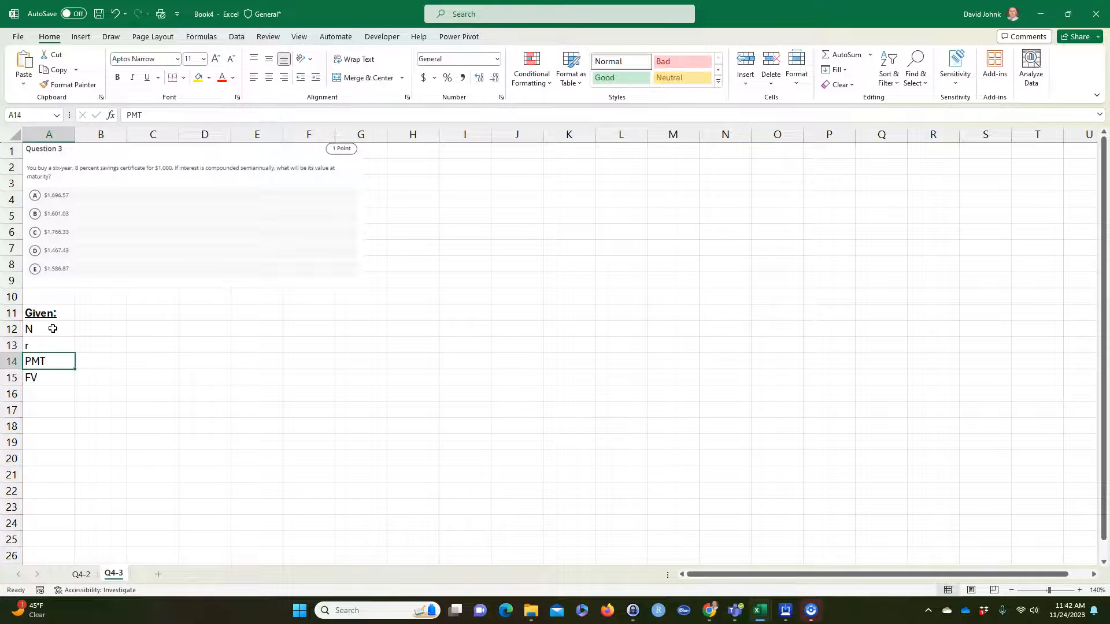
type("P")
key("Return")
type("PM")
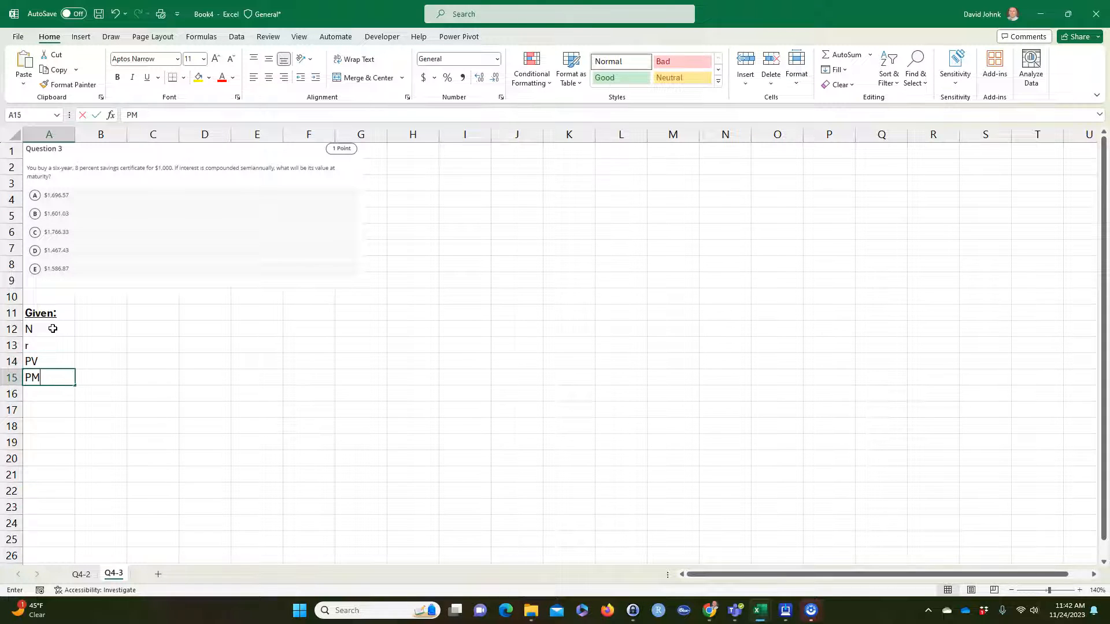
type("T")
key("Return")
type("F")
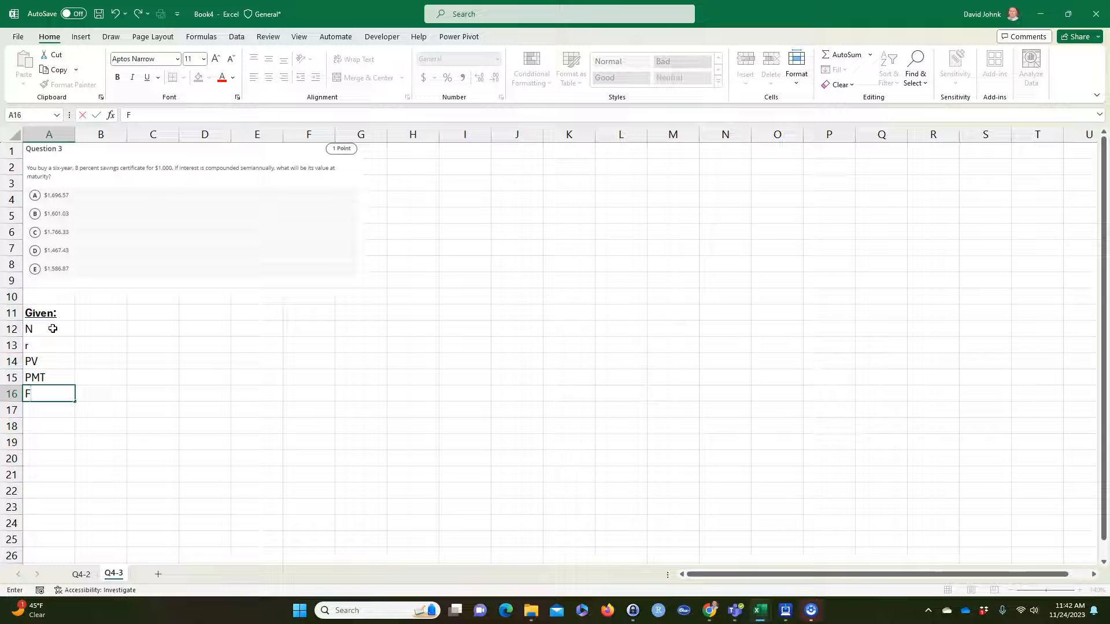
type("B")
key("Return")
key("Up")
type("FV")
key("Return")
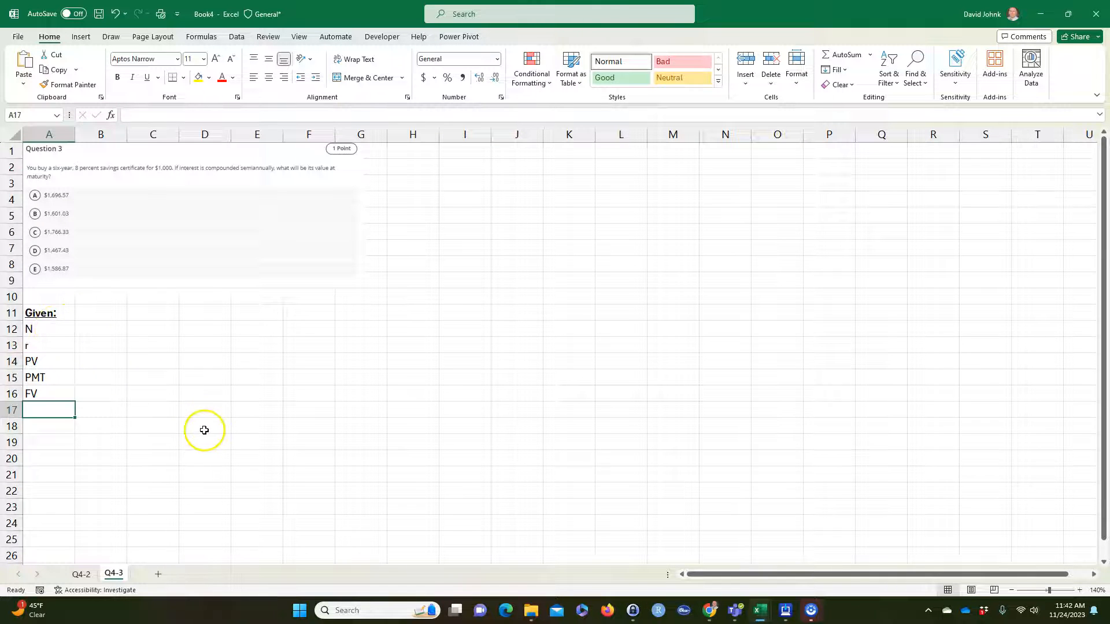
Switch to Chrome, search in a new tab for "hp12c emulator free" and view The HP-12C Emulator at hp-12c.com
scroll(595, 549, "down", 1)
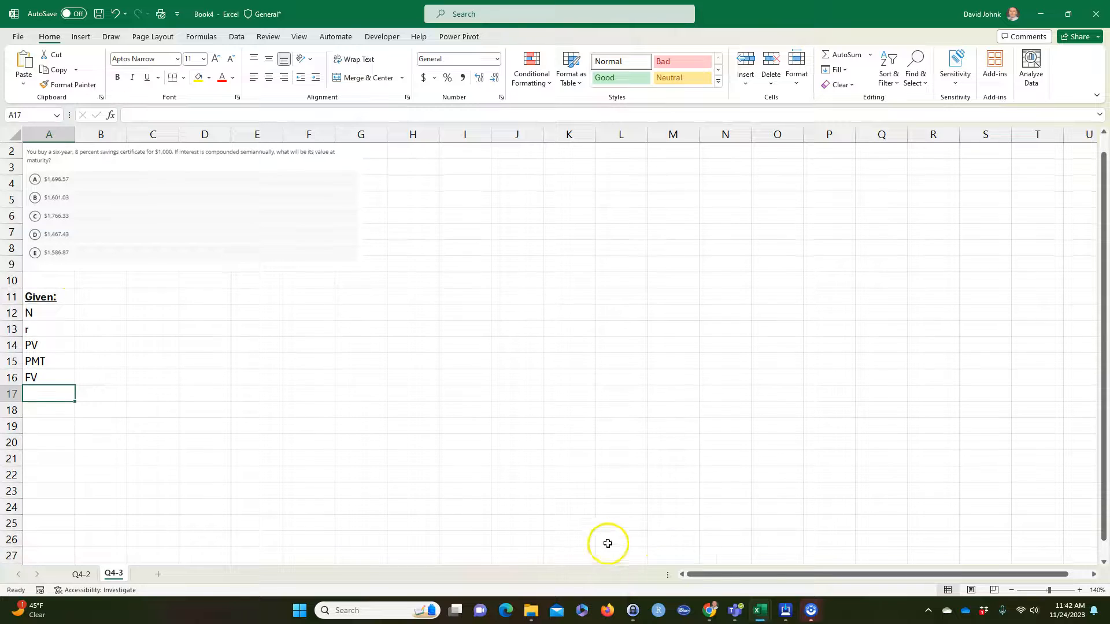
left_click(708, 613)
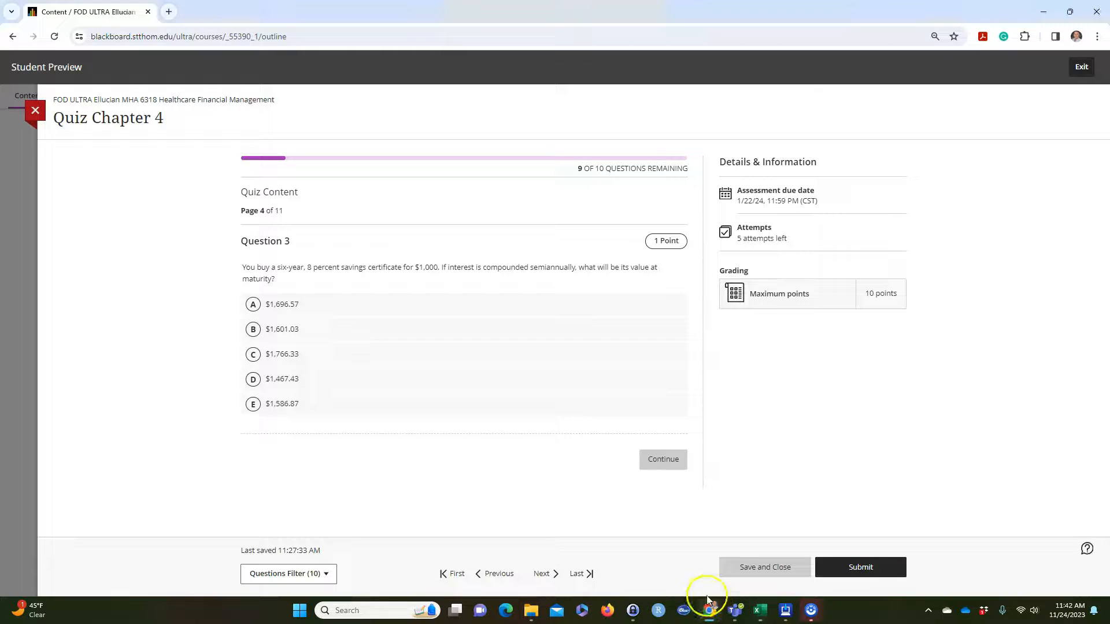
left_click(164, 12)
type("h")
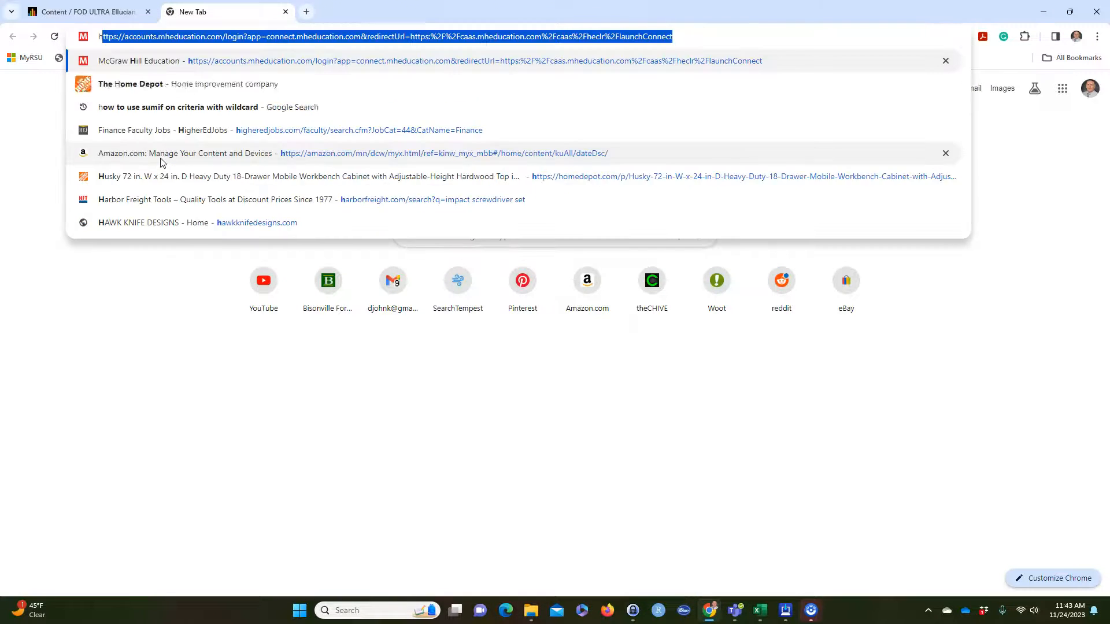
type("p12c emp")
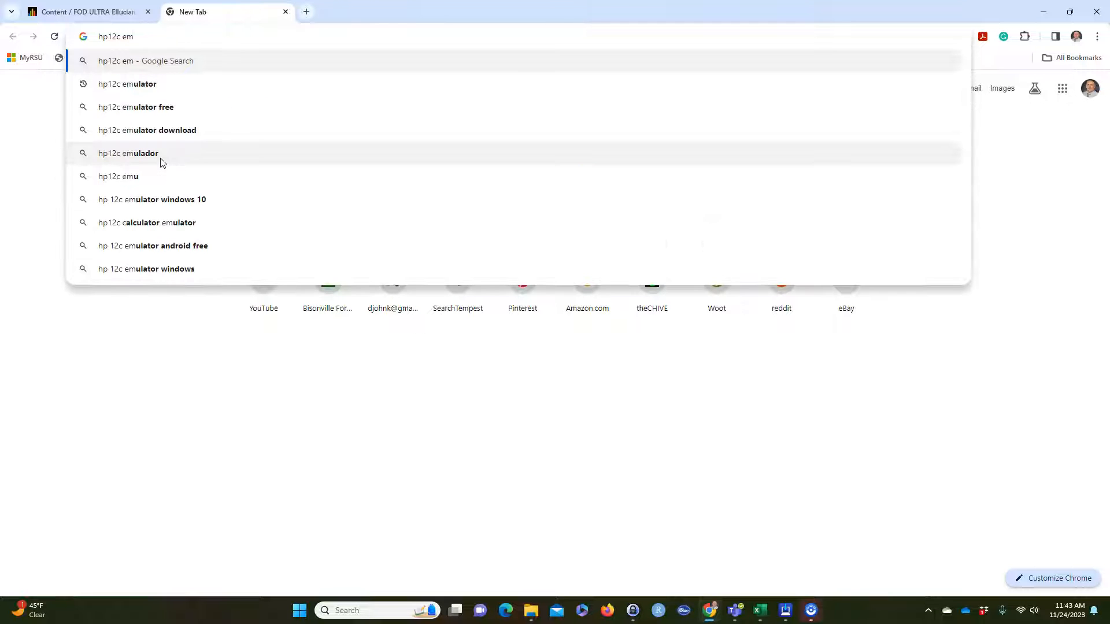
left_click(163, 108)
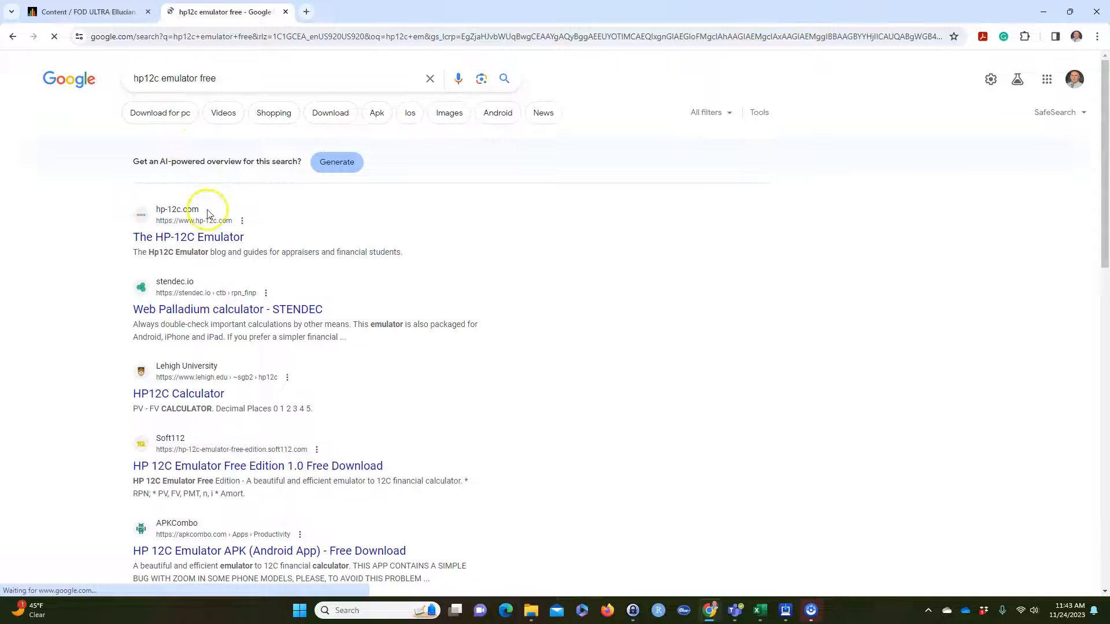
left_click(200, 236)
left_click(516, 300)
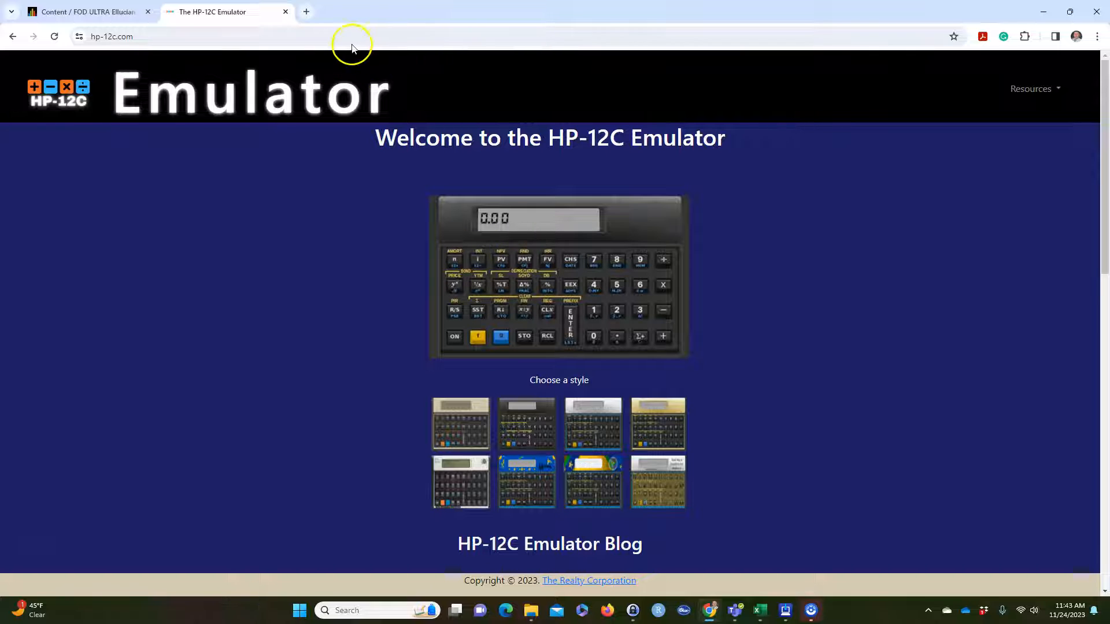
Close the HP-12C emulator tab and switch back to the Book4 workbook in Excel
left_click(286, 12)
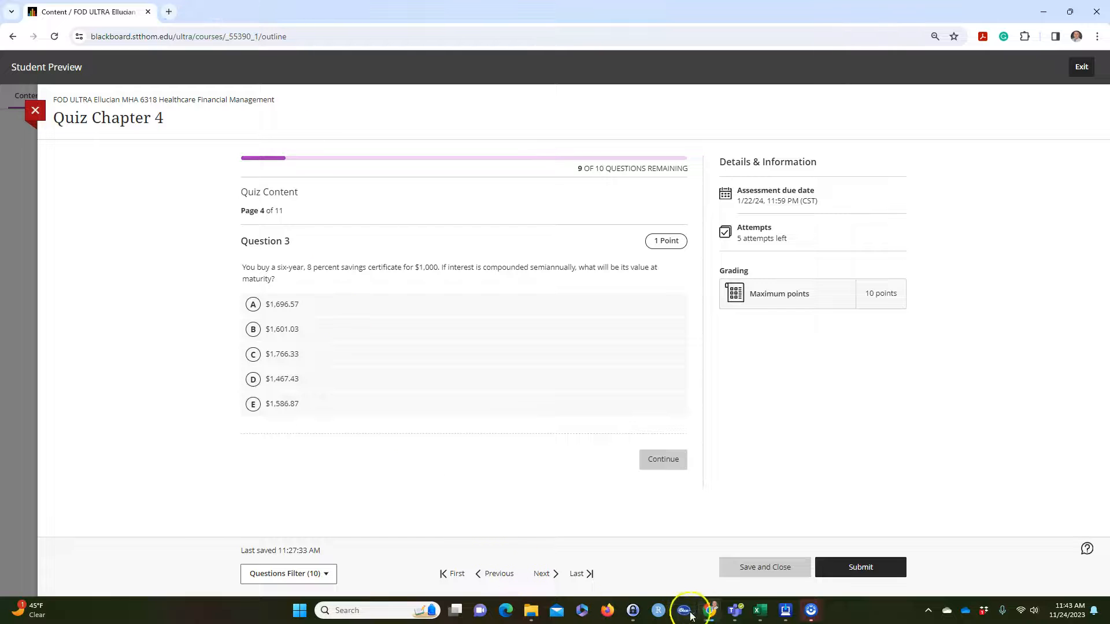
mouse_move(754, 614)
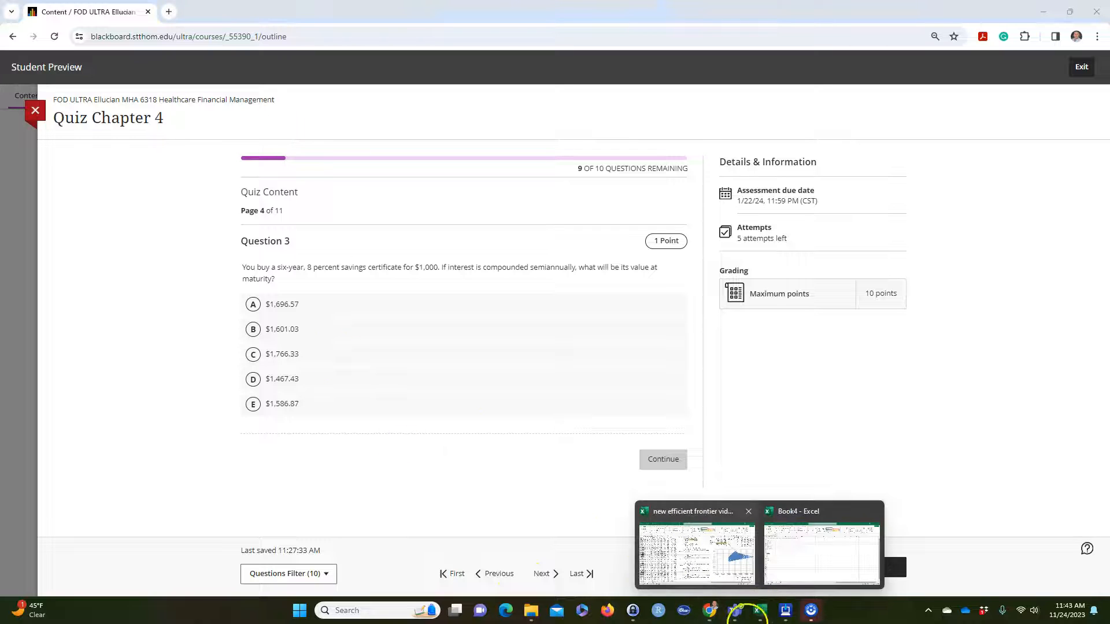
left_click(825, 562)
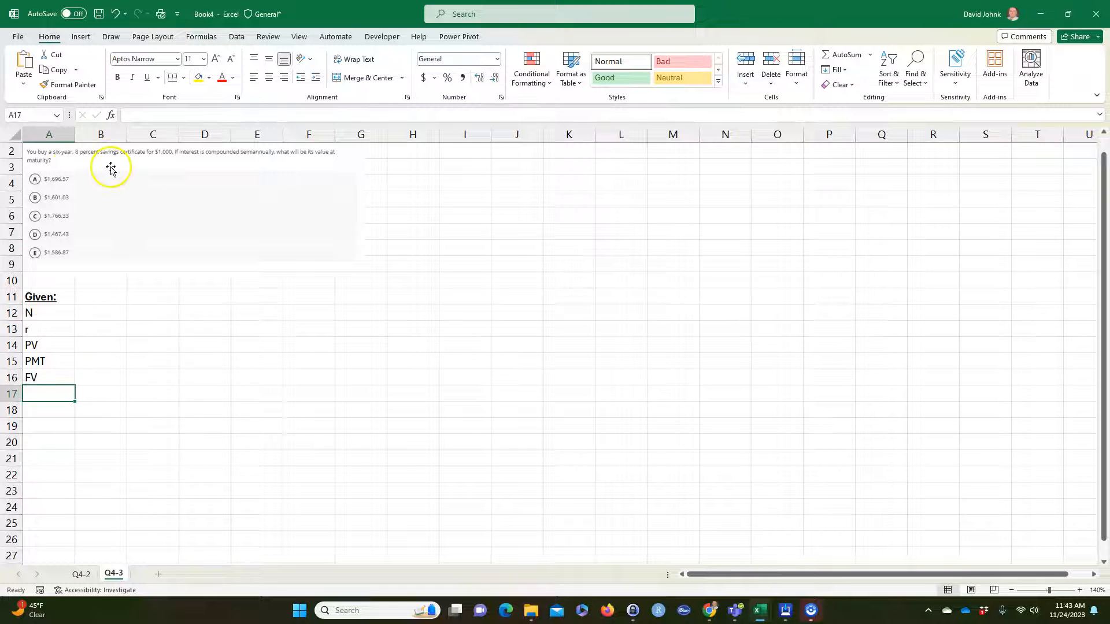
Enter 8% as the interest rate r in cell B13
left_click(89, 329)
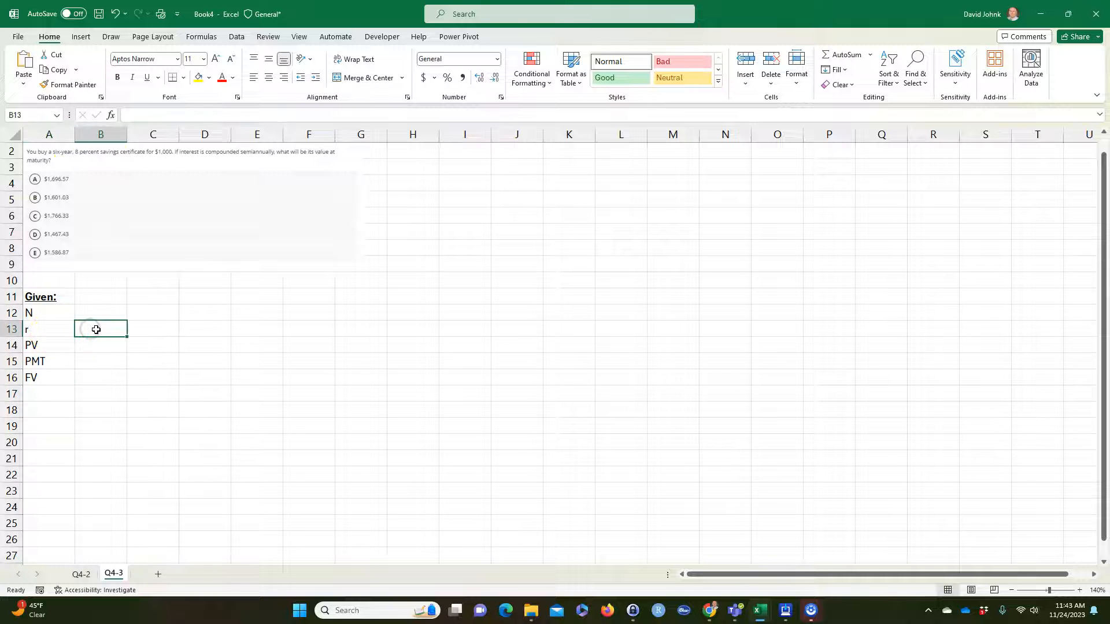
type("8")
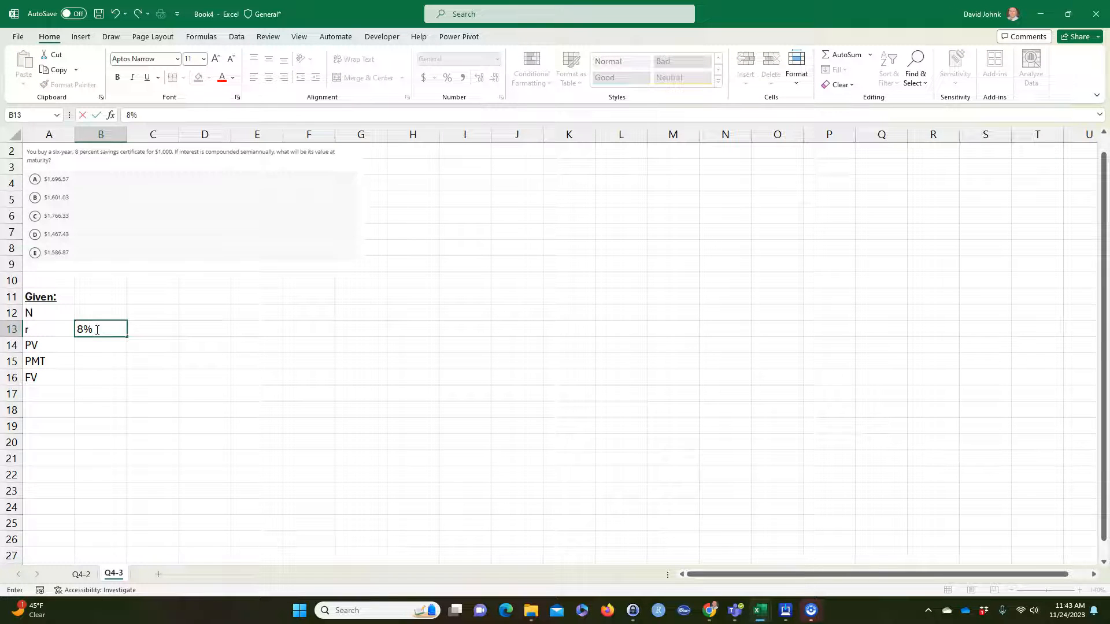
key("Tab")
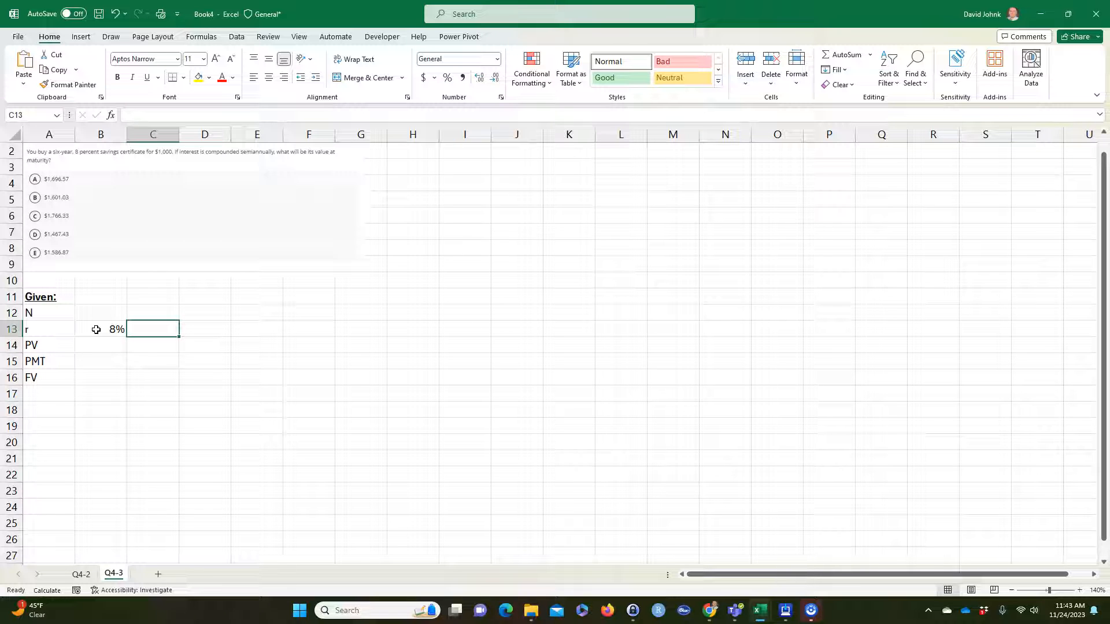
key("alt")
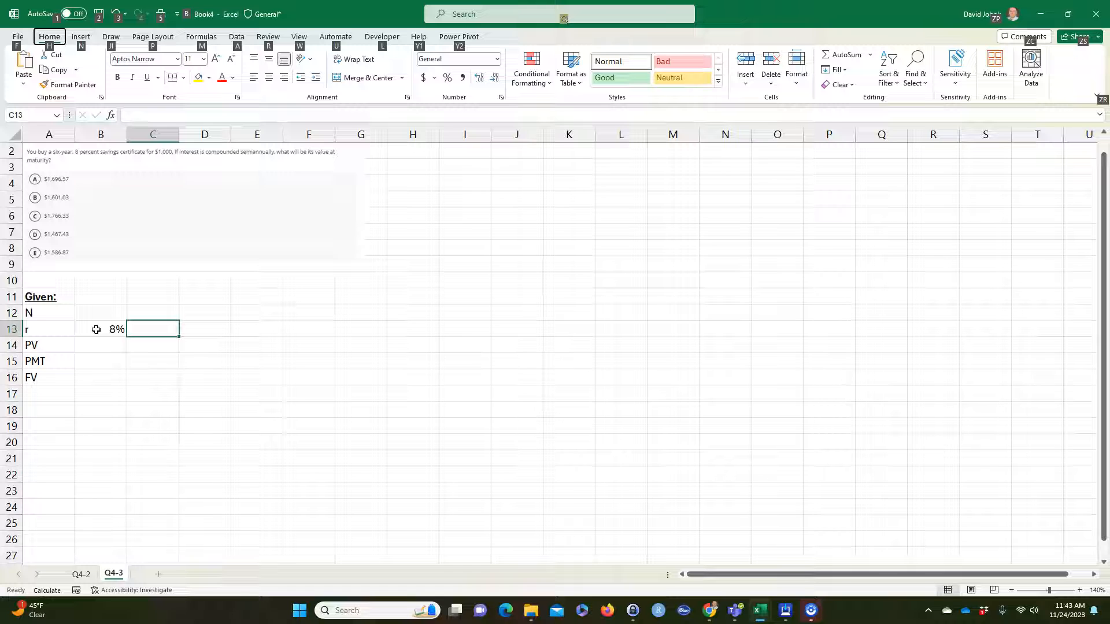
left_click(140, 329)
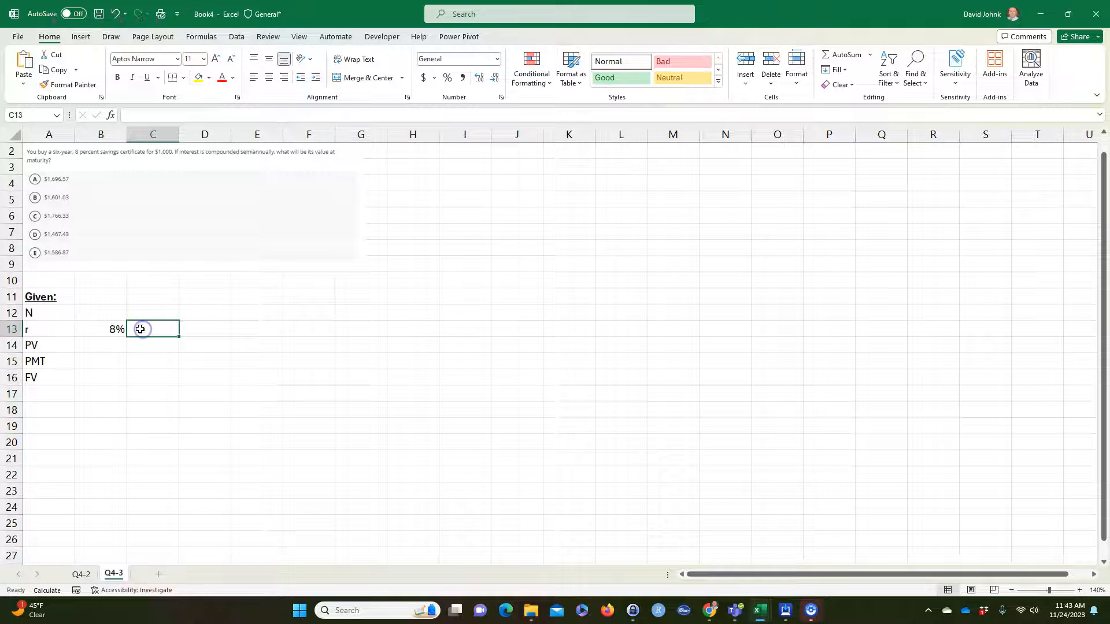
key("alt")
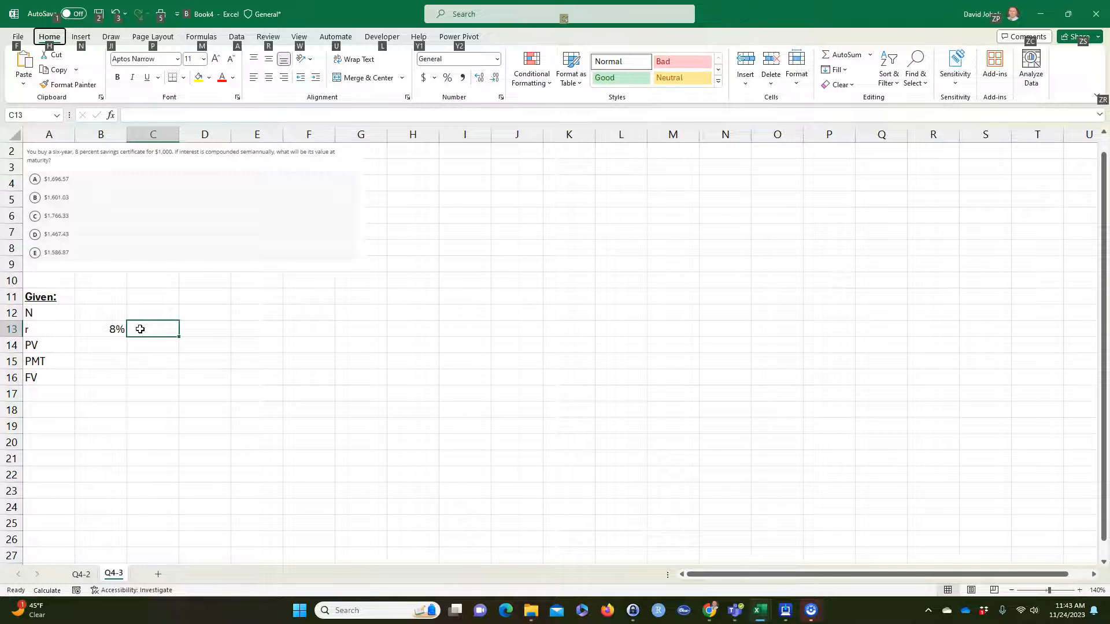
key("alt")
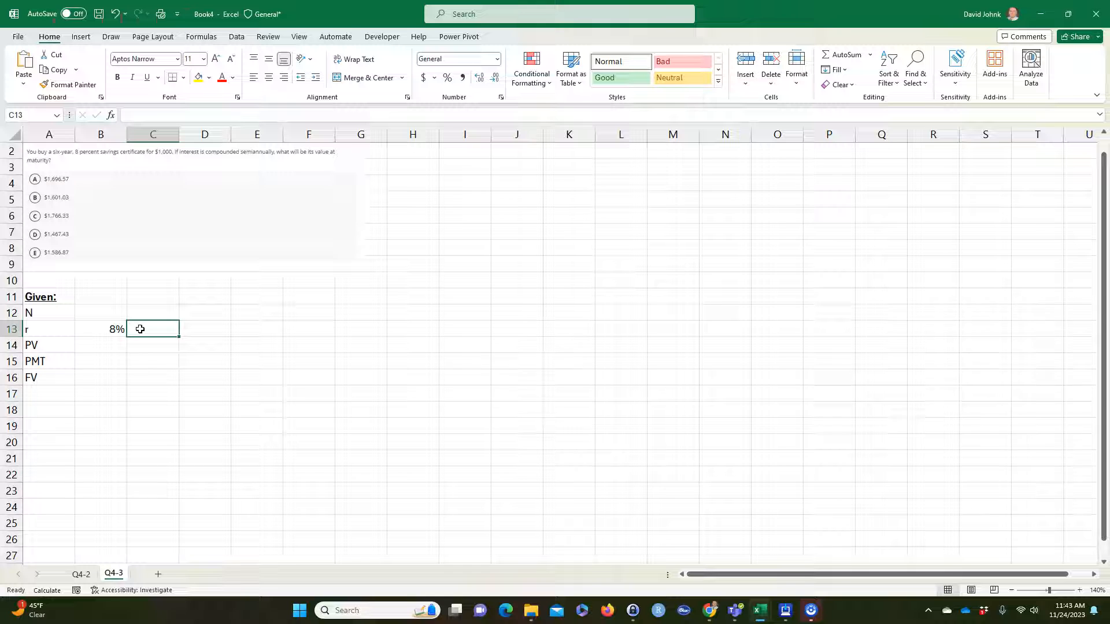
key("alt")
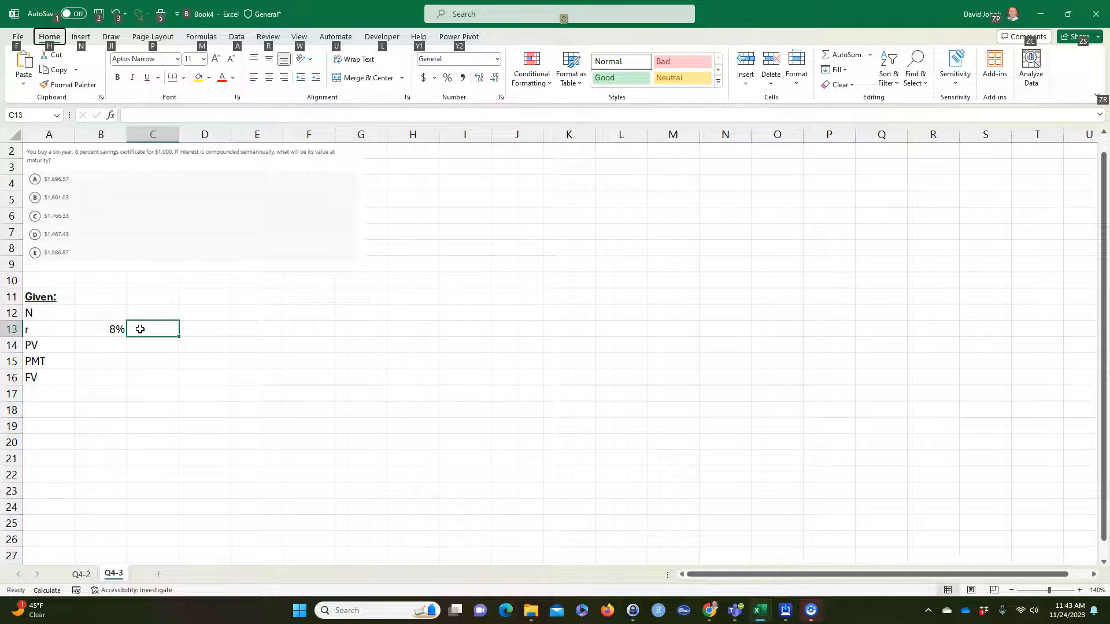
key("alt")
left_click(183, 414)
left_click(162, 415)
left_click_drag(151, 342, 149, 325)
Label the interest rate with the text unit "/year" in cell C13
left_click(148, 324)
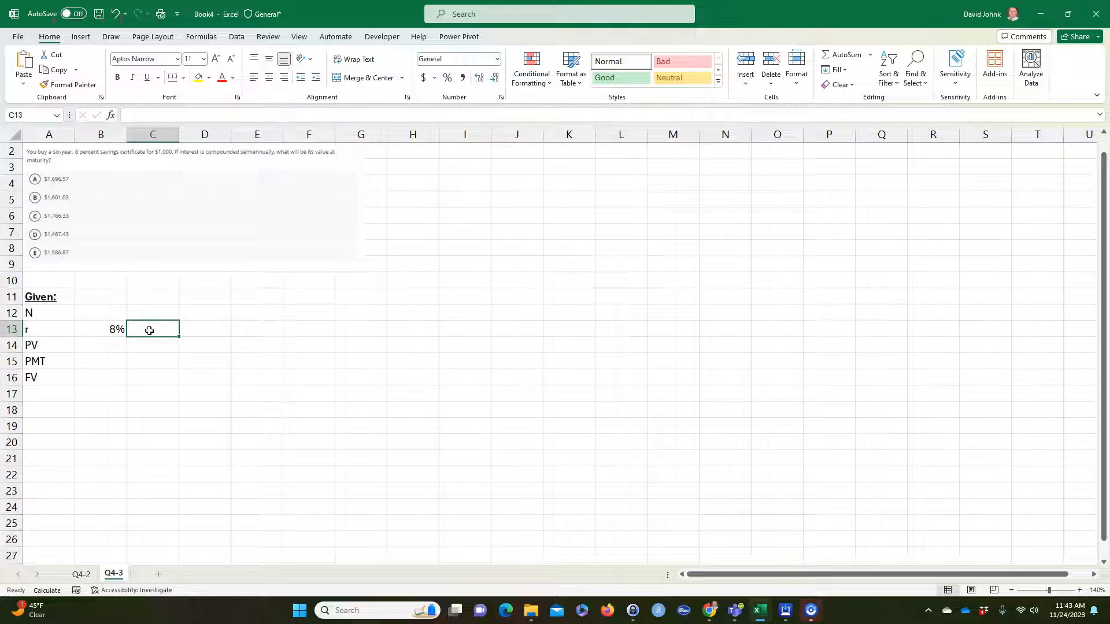
type("'/")
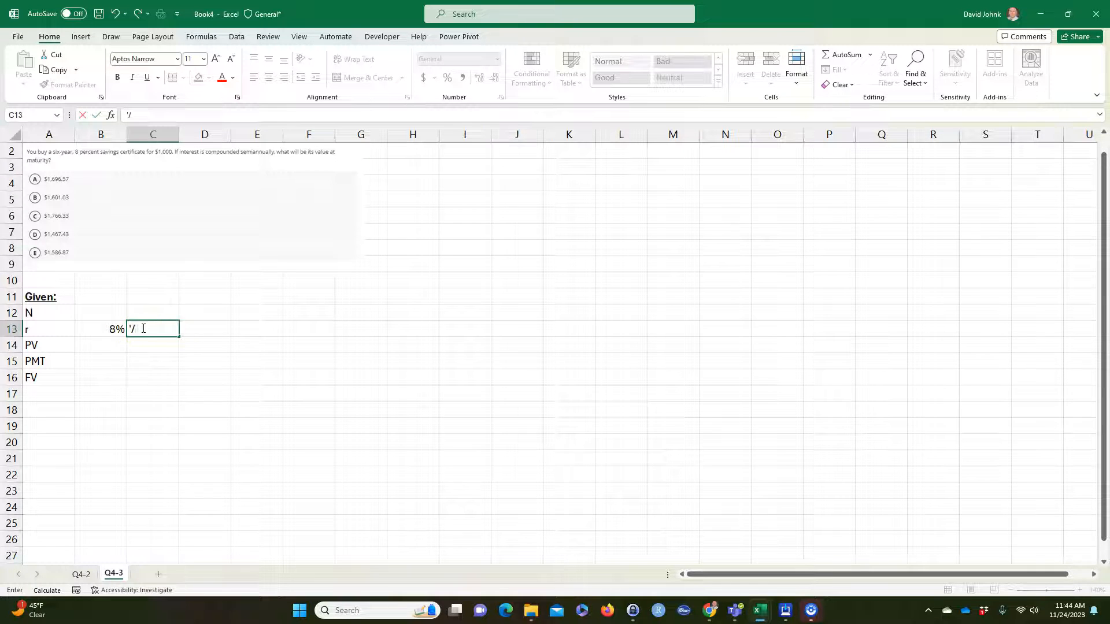
type("r")
key("Return")
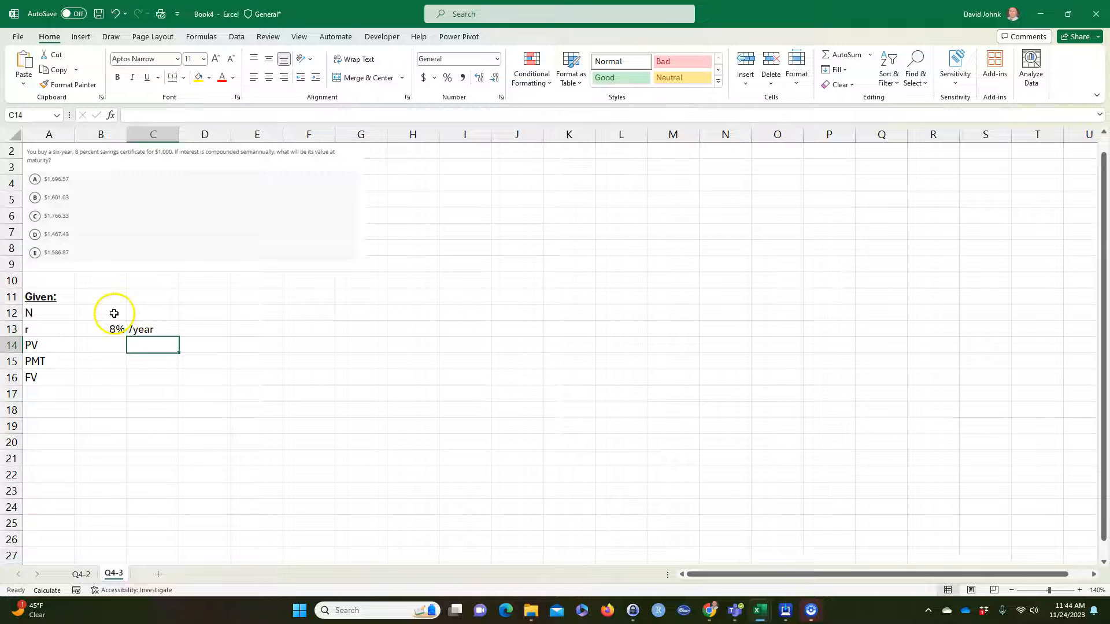
Enter 6 for N in cell B12 with the unit "years" in the cell beside it
left_click(104, 312)
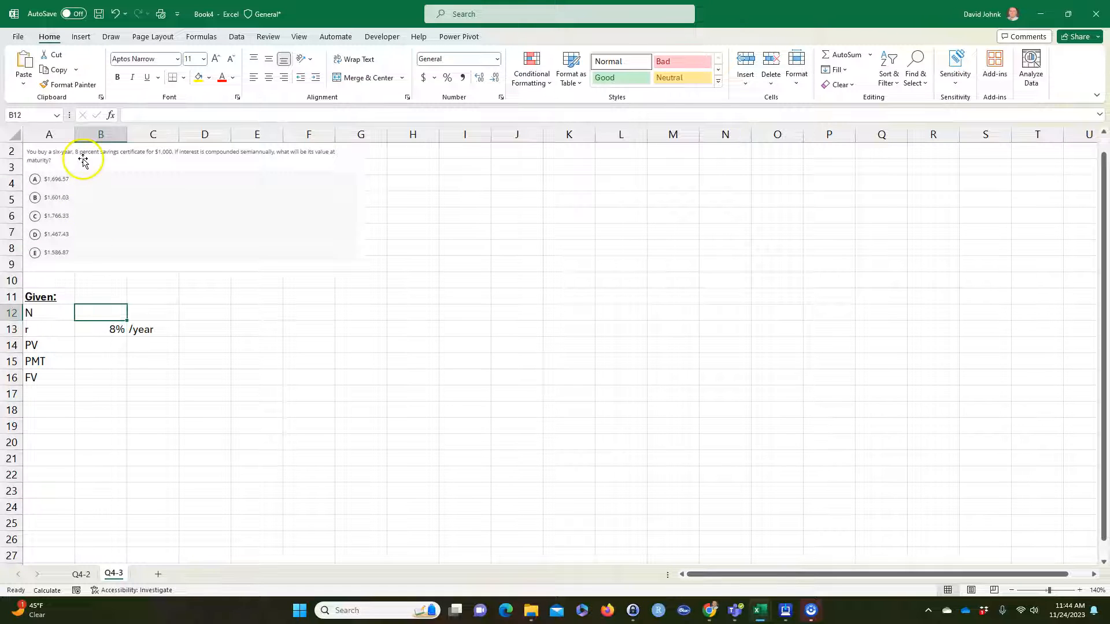
type("6")
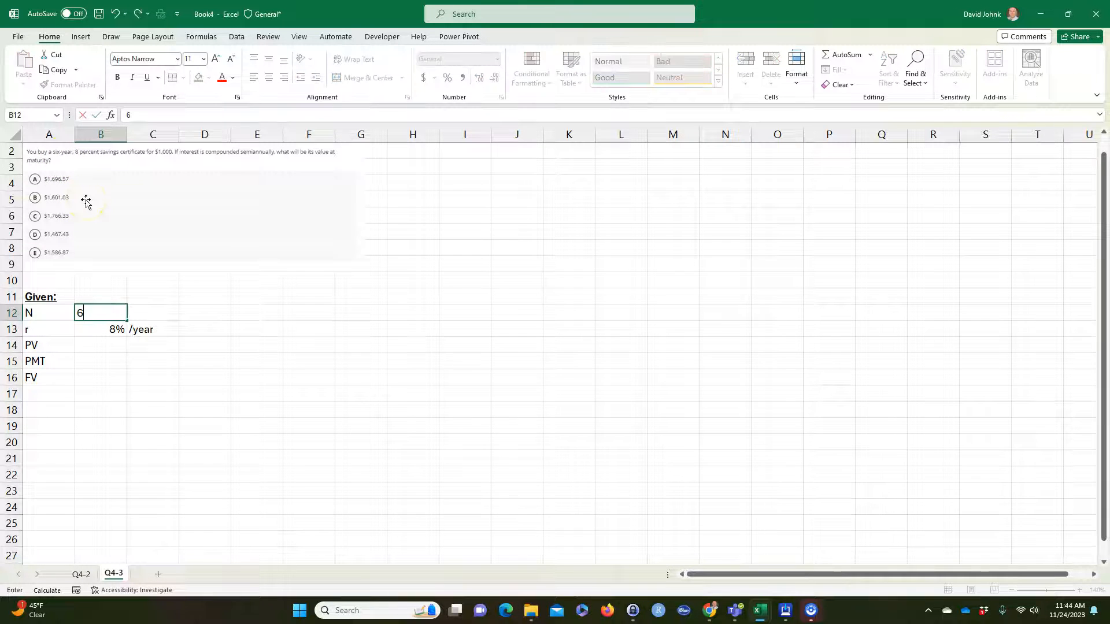
key("Tab")
type("years")
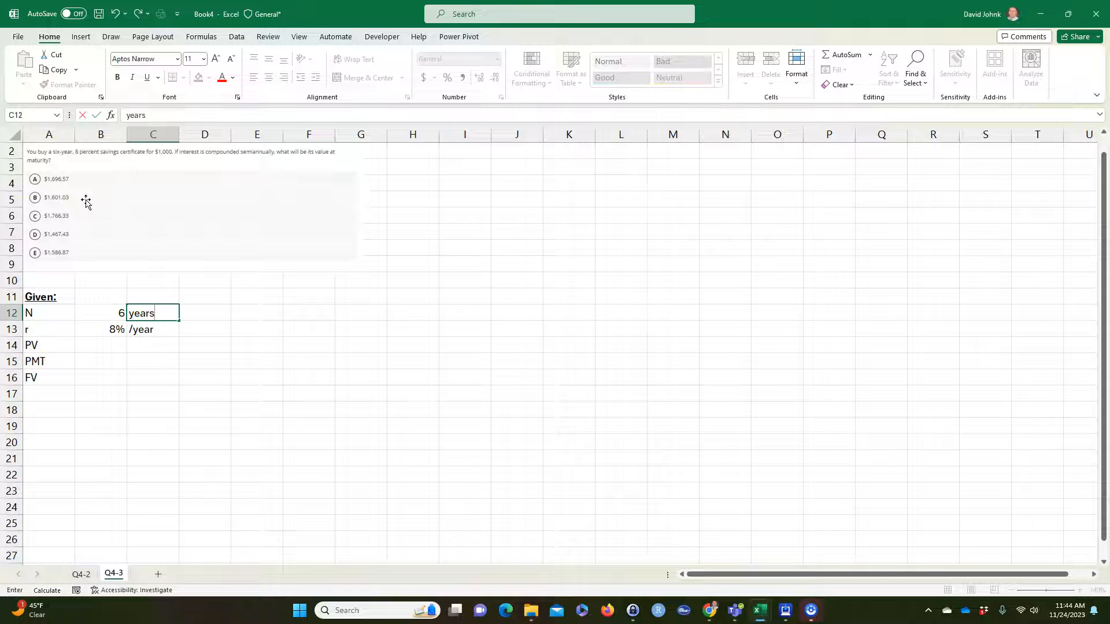
key("Return")
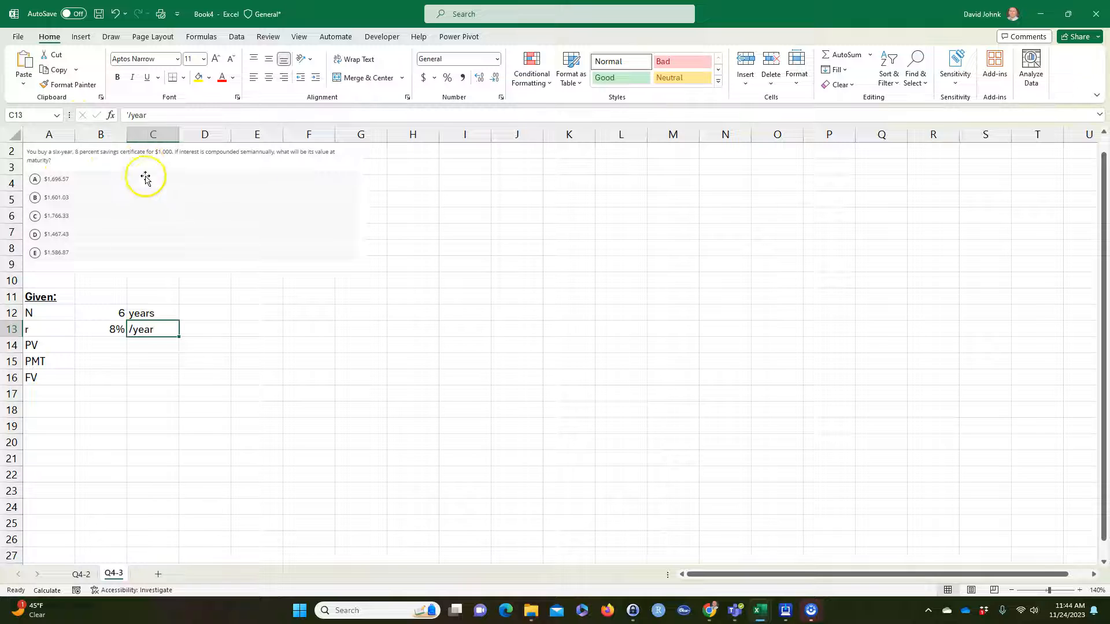
Record the compounding frequency in the r row as 2 in D13 with the unit "X/year" in E13
left_click(198, 330)
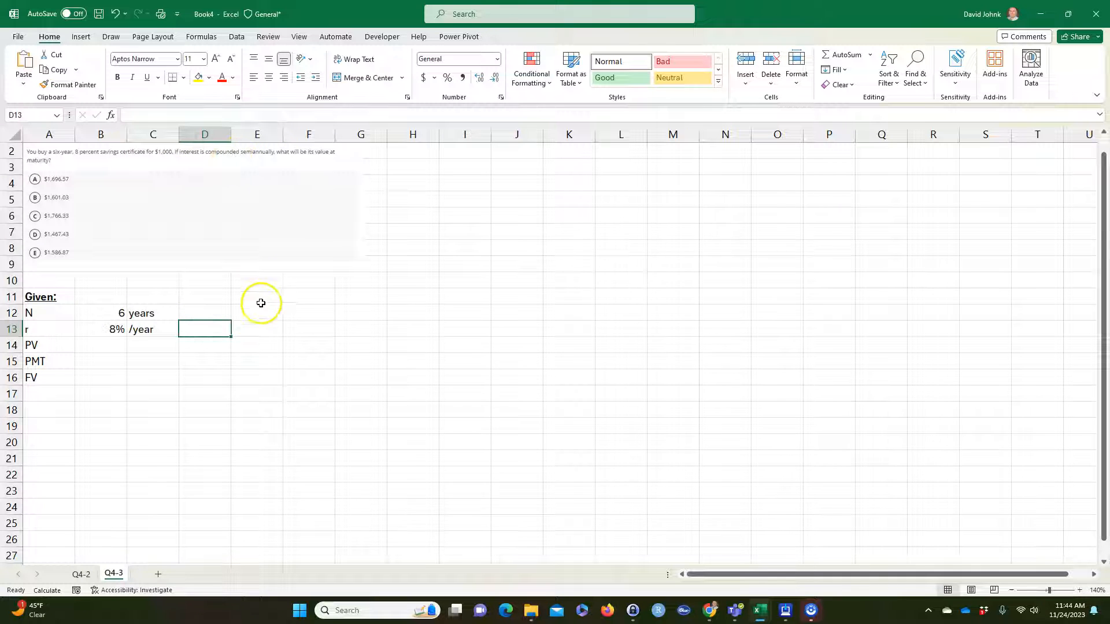
type("co")
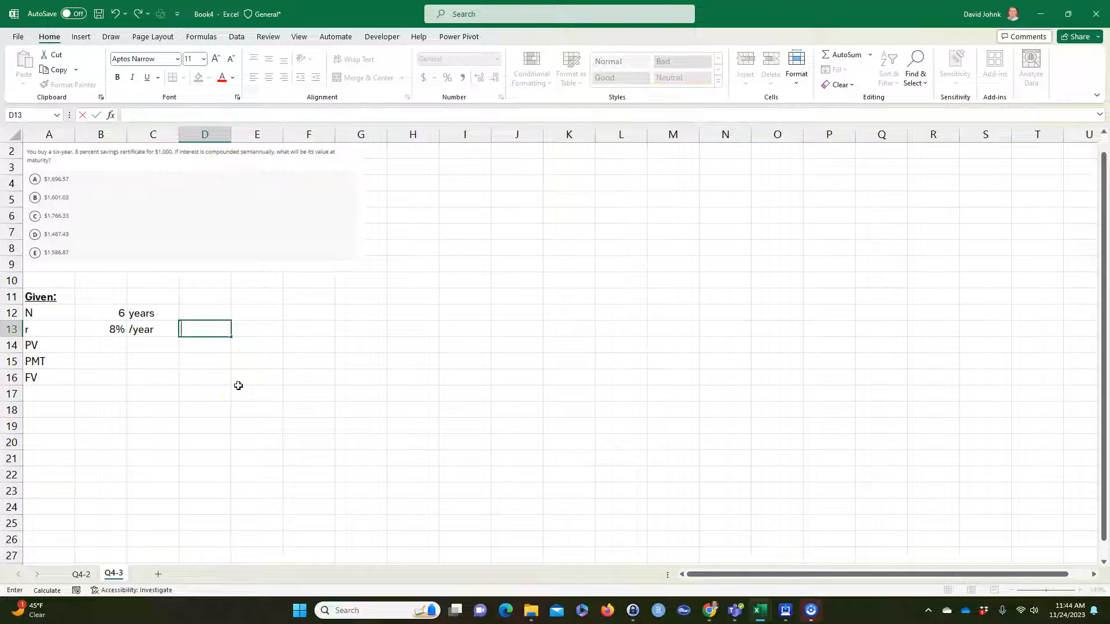
type("2")
key("Tab")
type("X/yea")
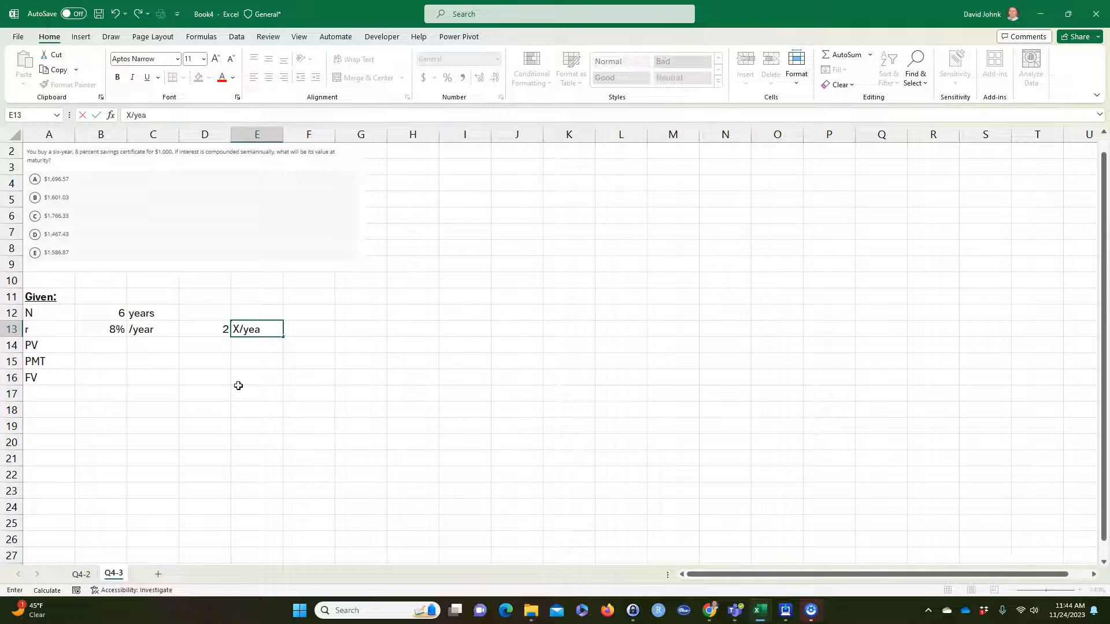
type("r")
key("Return")
left_click(200, 329)
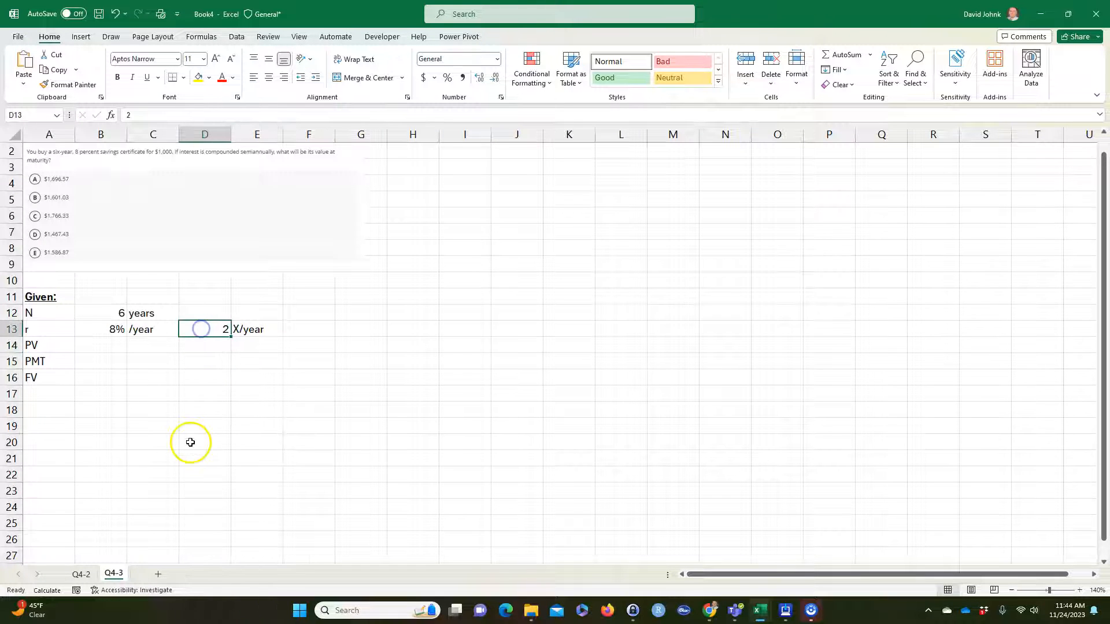
Enter the present value as -$1000 in cell B14
left_click(91, 344)
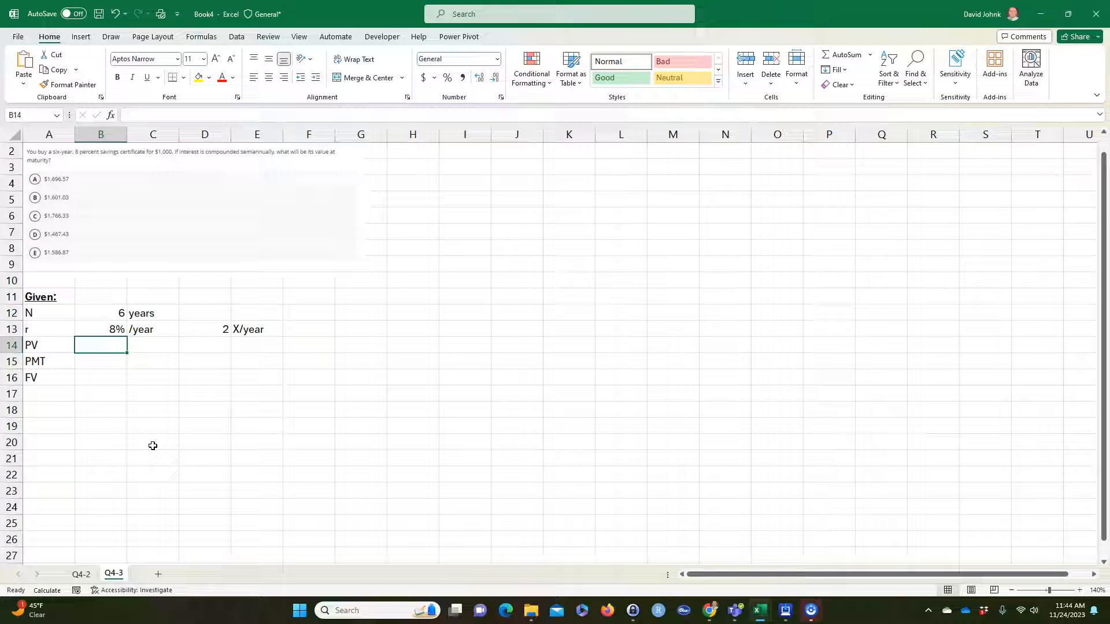
type("$")
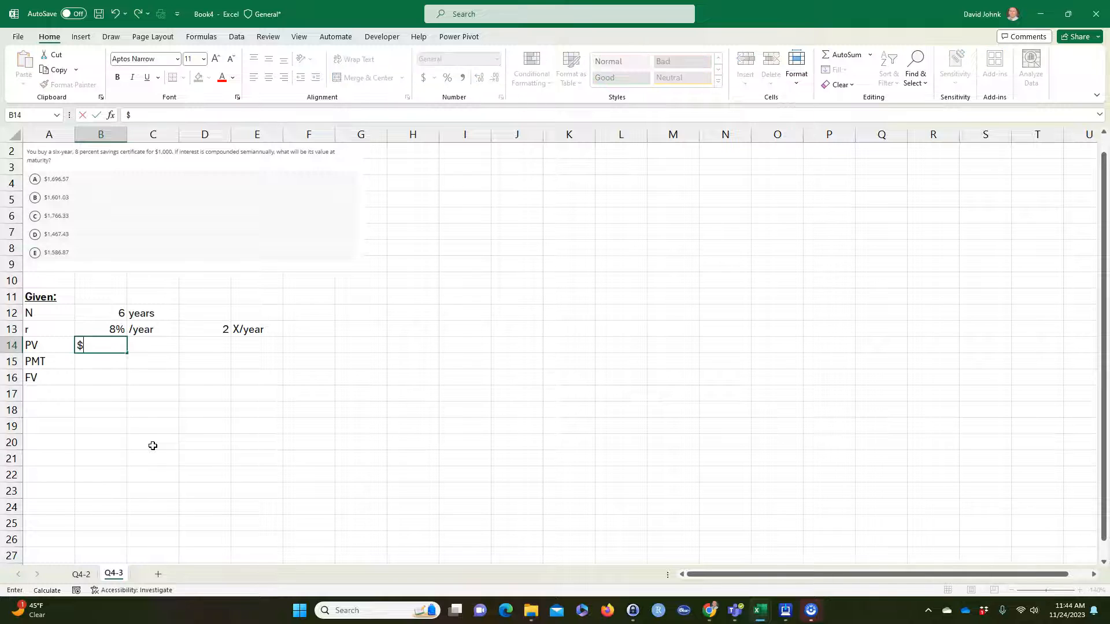
key("BackSpace")
type("-")
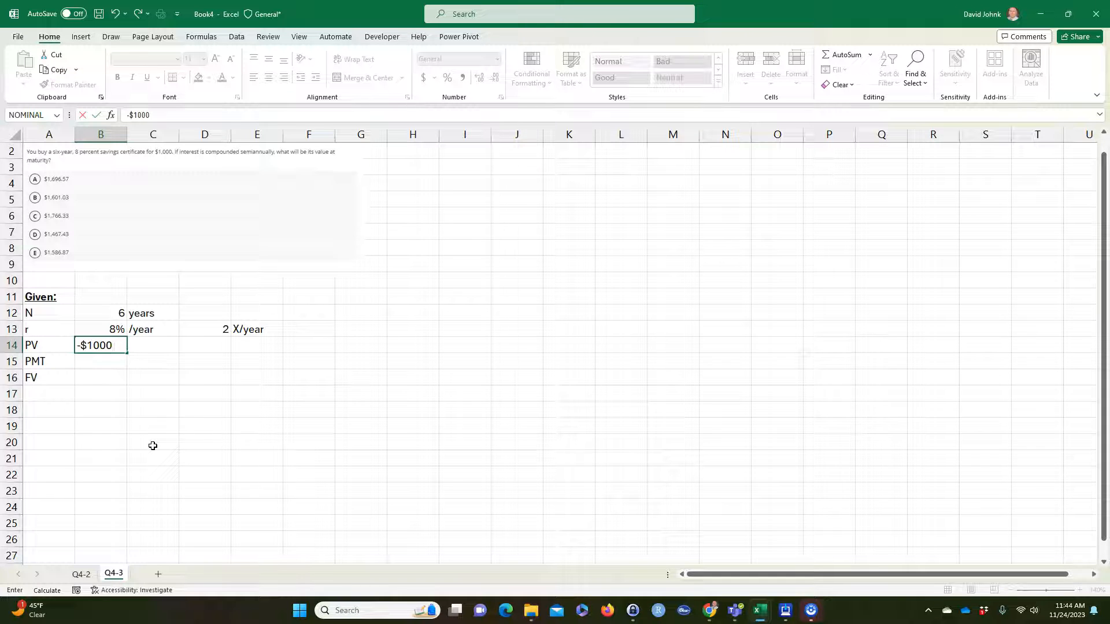
key("Return")
left_click(103, 343)
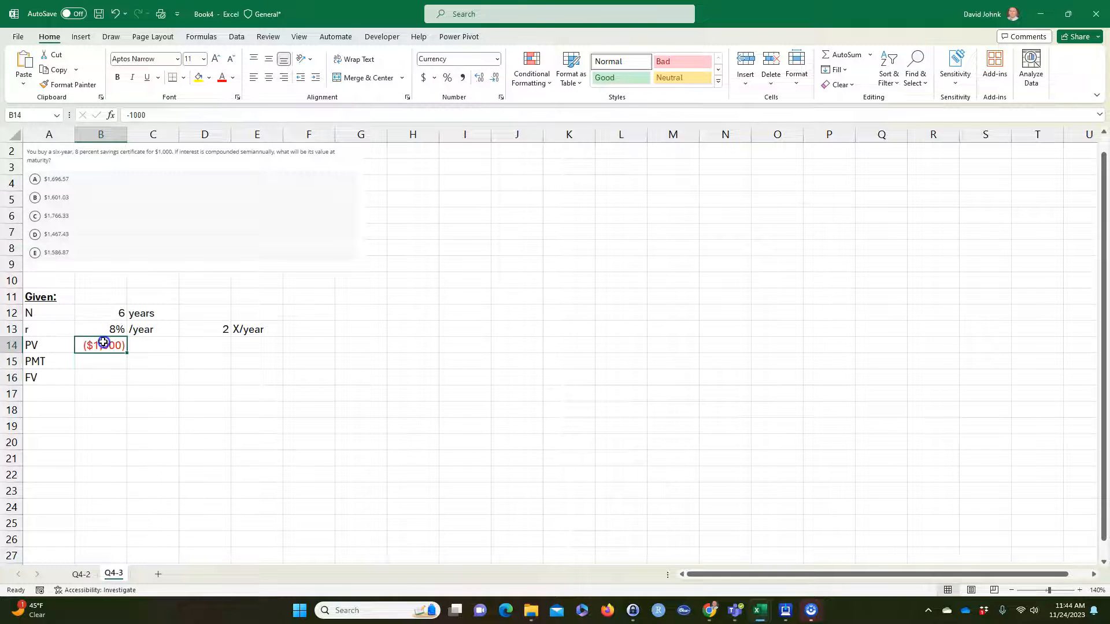
Set PMT to $0 in B15 and mark FV as the unknown with "?" in B16
left_click(101, 360)
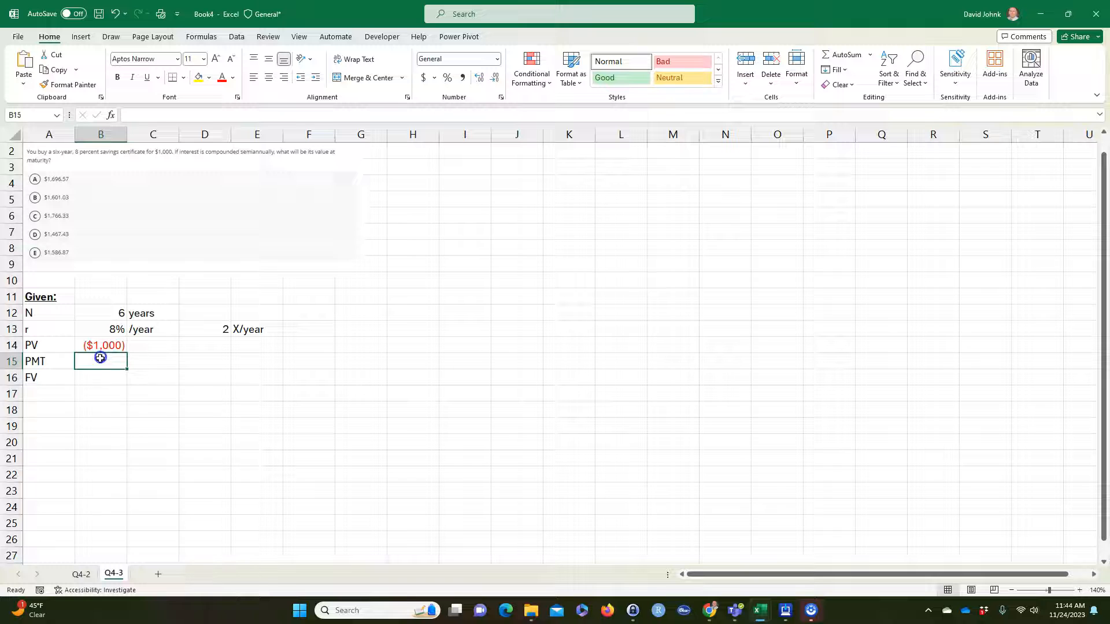
type("$0")
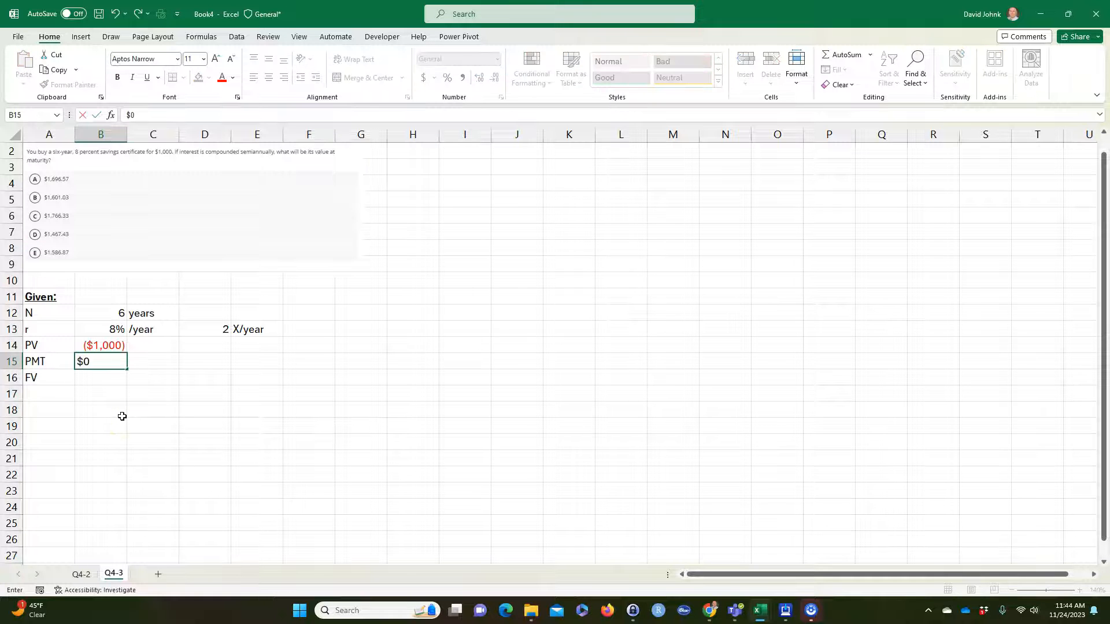
key("Return")
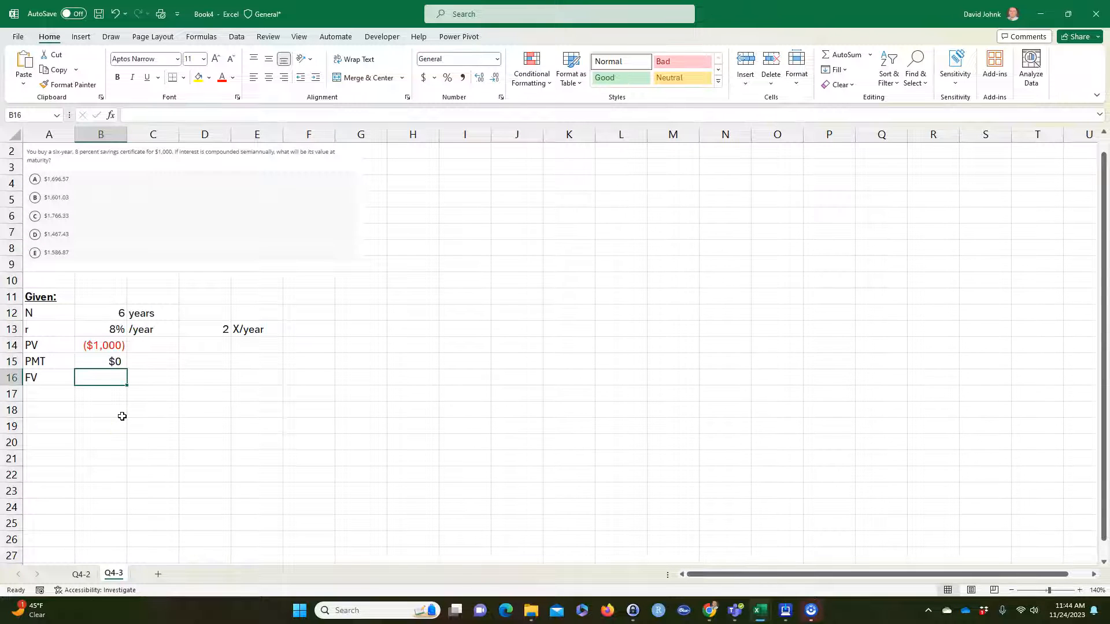
type("?")
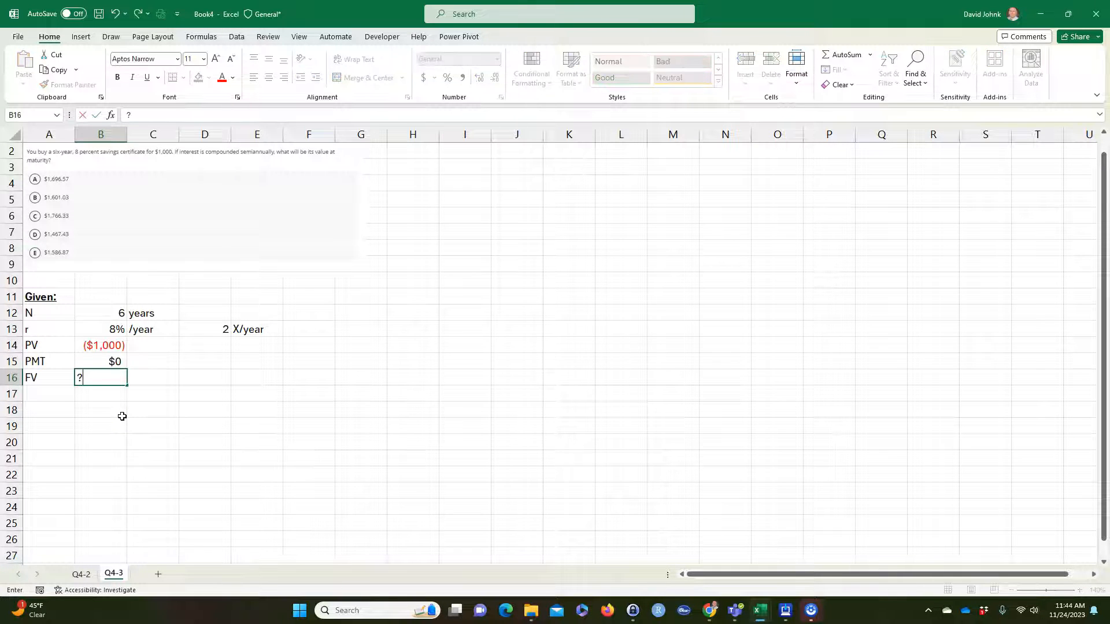
key("Return")
Review the listed N, r, PV, PMT and FV inputs and the compounding frequency against the savings certificate question
left_click(89, 345)
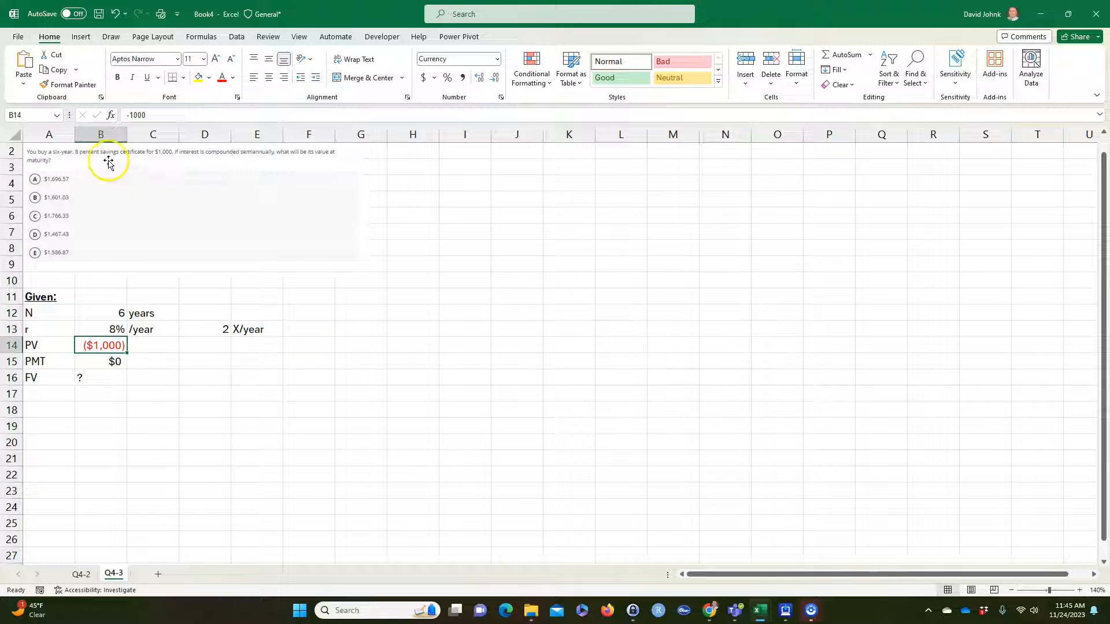
left_click(94, 382)
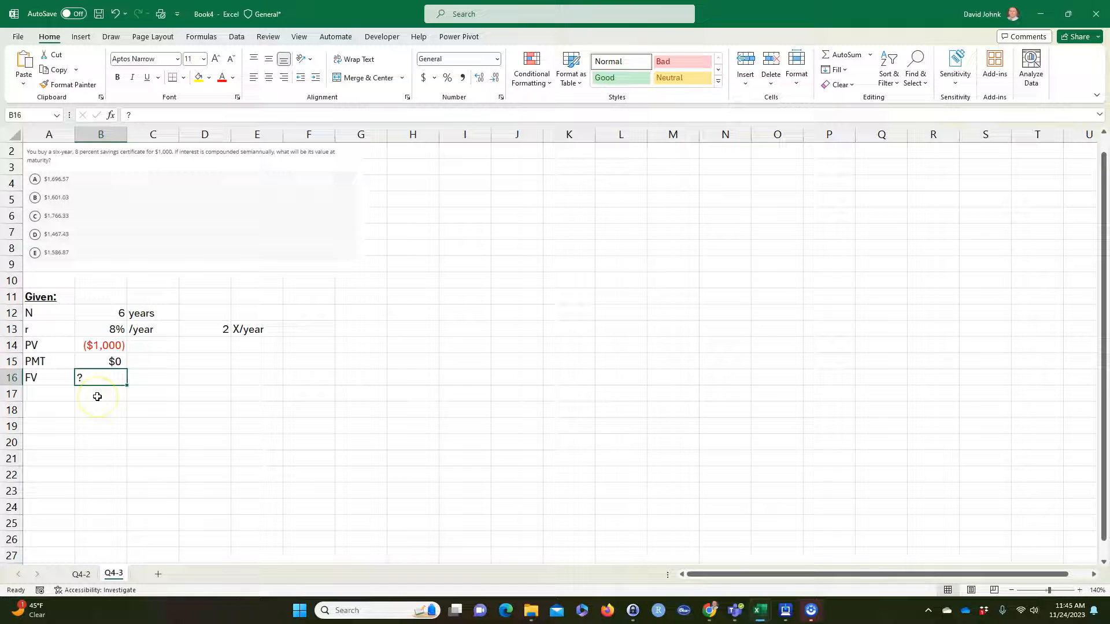
left_click(114, 331)
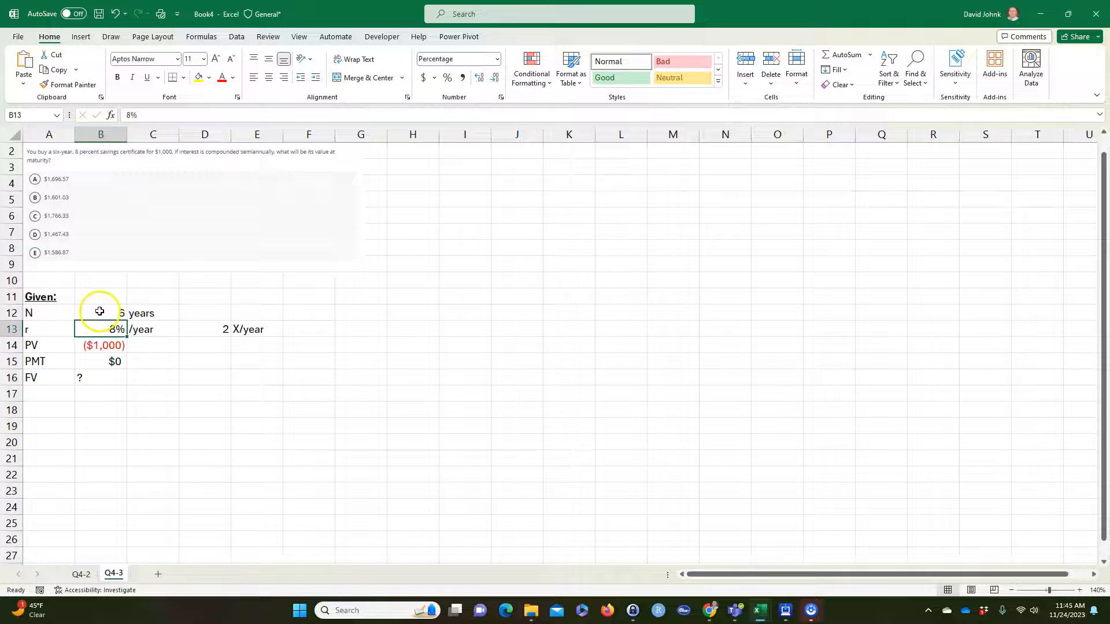
left_click_drag(41, 292, 266, 380)
left_click_drag(30, 312, 43, 382)
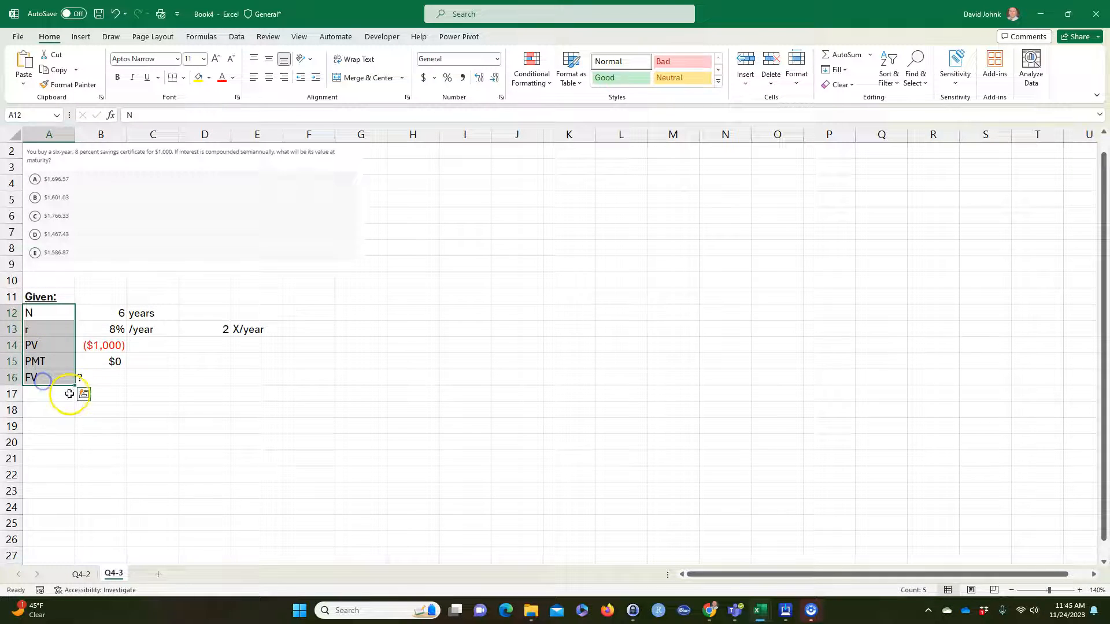
left_click_drag(112, 318, 117, 382)
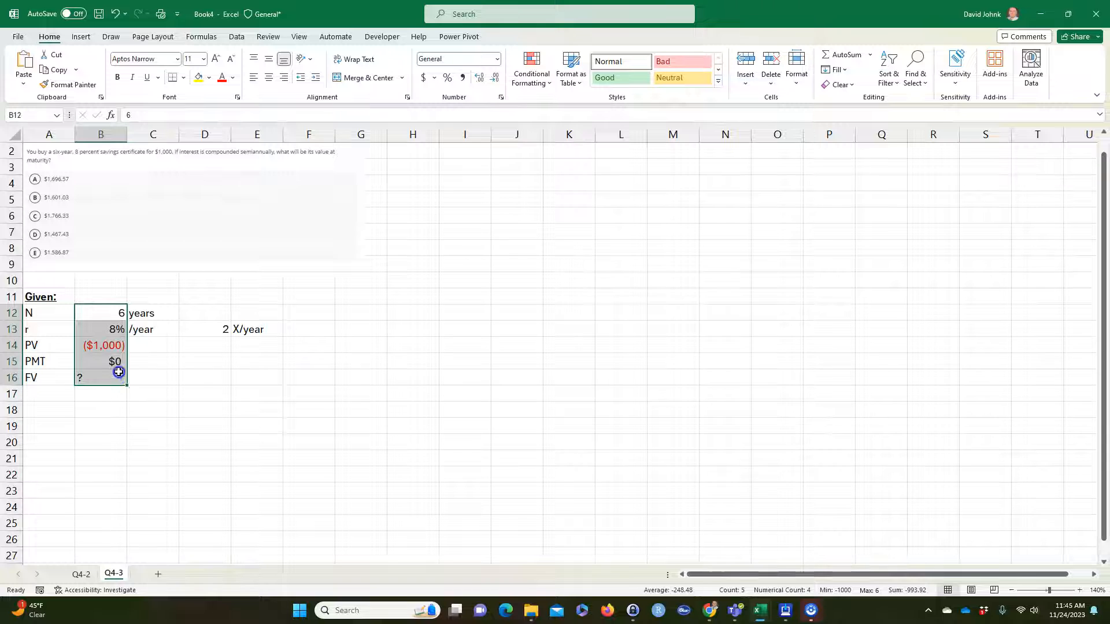
left_click(215, 375)
left_click(215, 325)
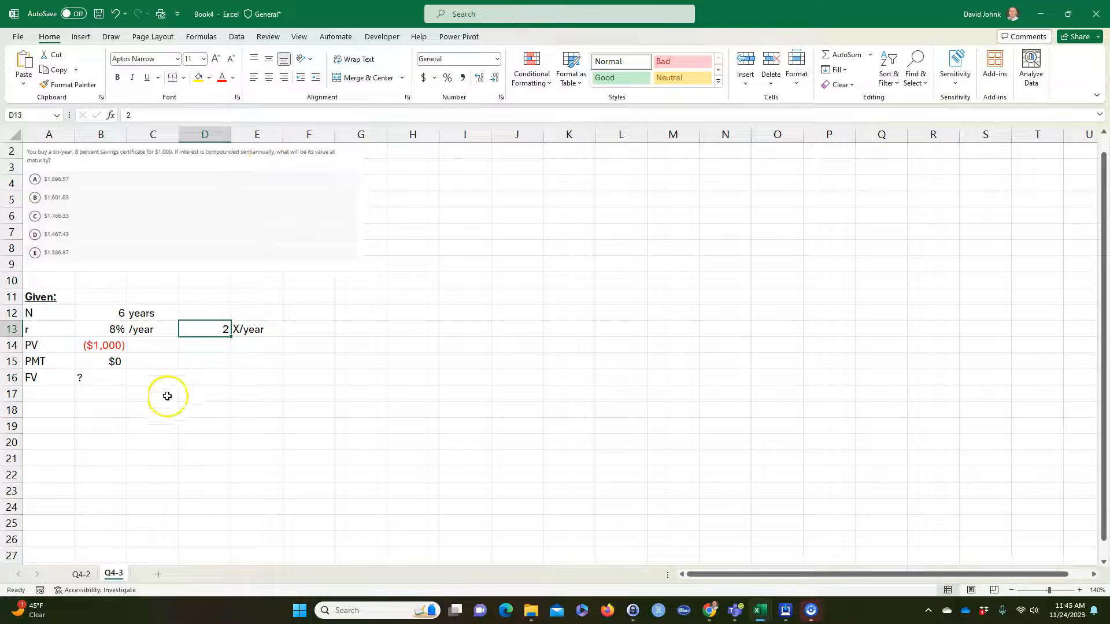
left_click(170, 406)
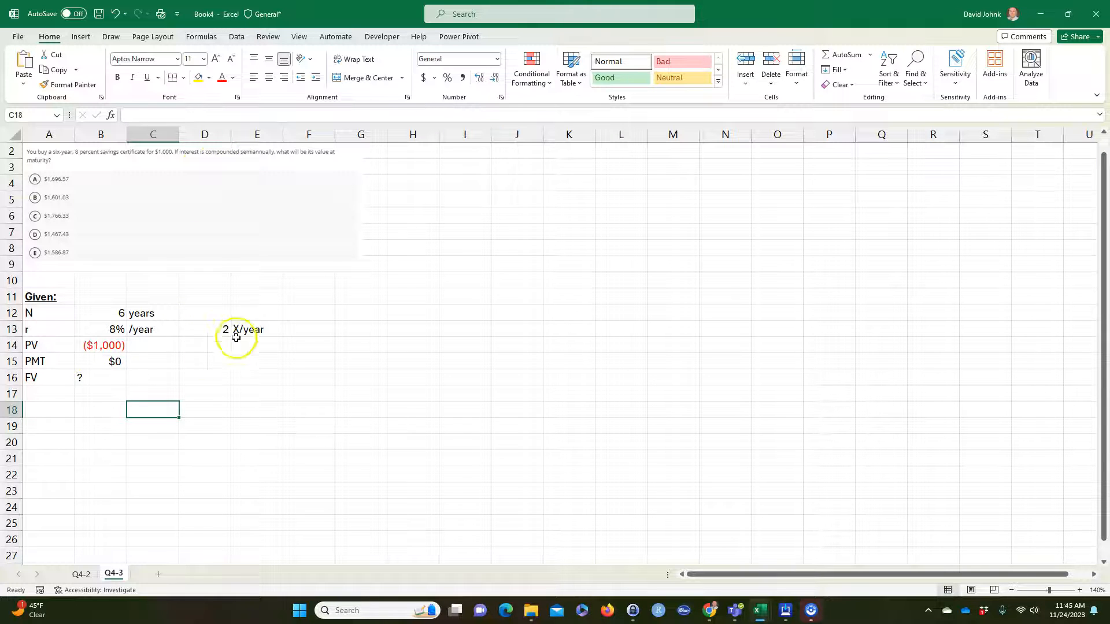
left_click(54, 410)
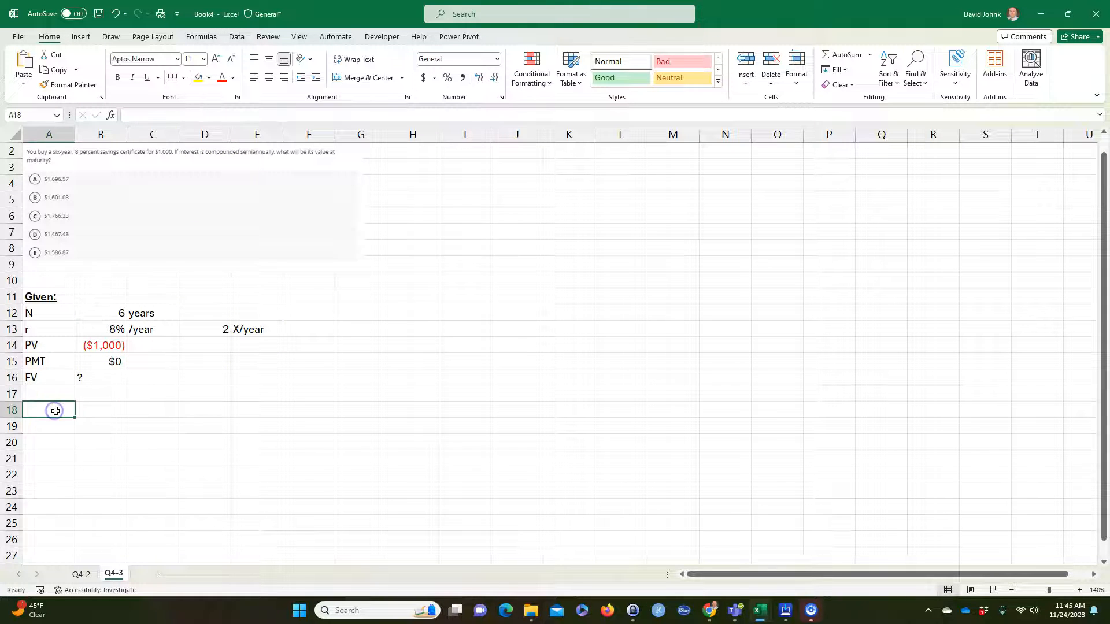
Add a bold, underlined "Find:" heading in cell A18 below the given values
type("Find:")
key("Return")
left_click(54, 410)
left_click(117, 78)
left_click(146, 78)
List FV as the quantity to find in A19 with "?" in B19
left_click(58, 427)
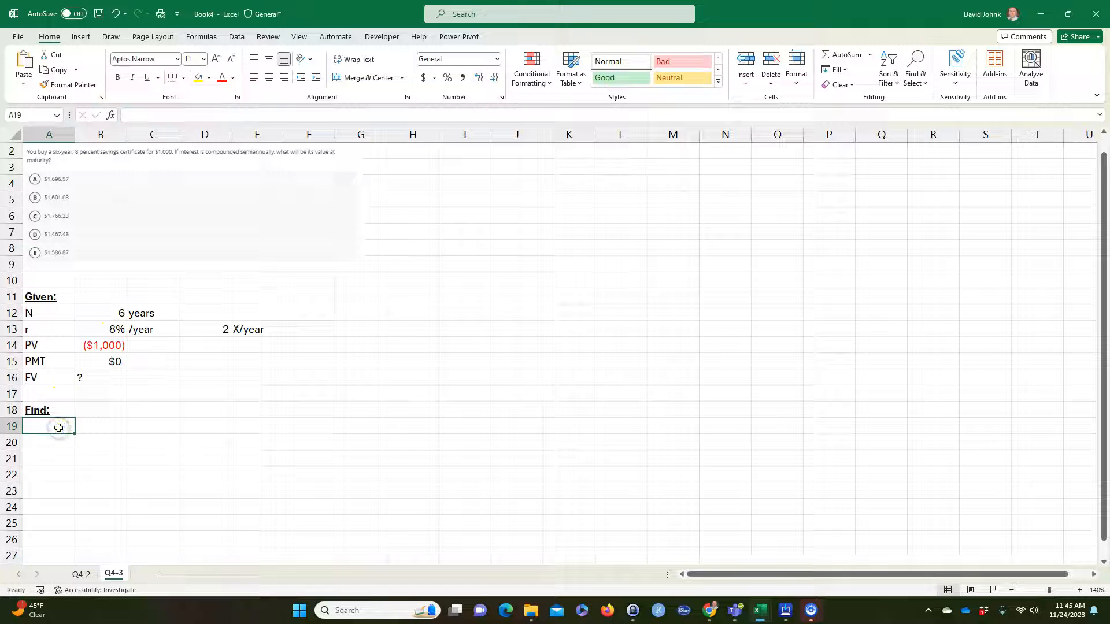
type("FV")
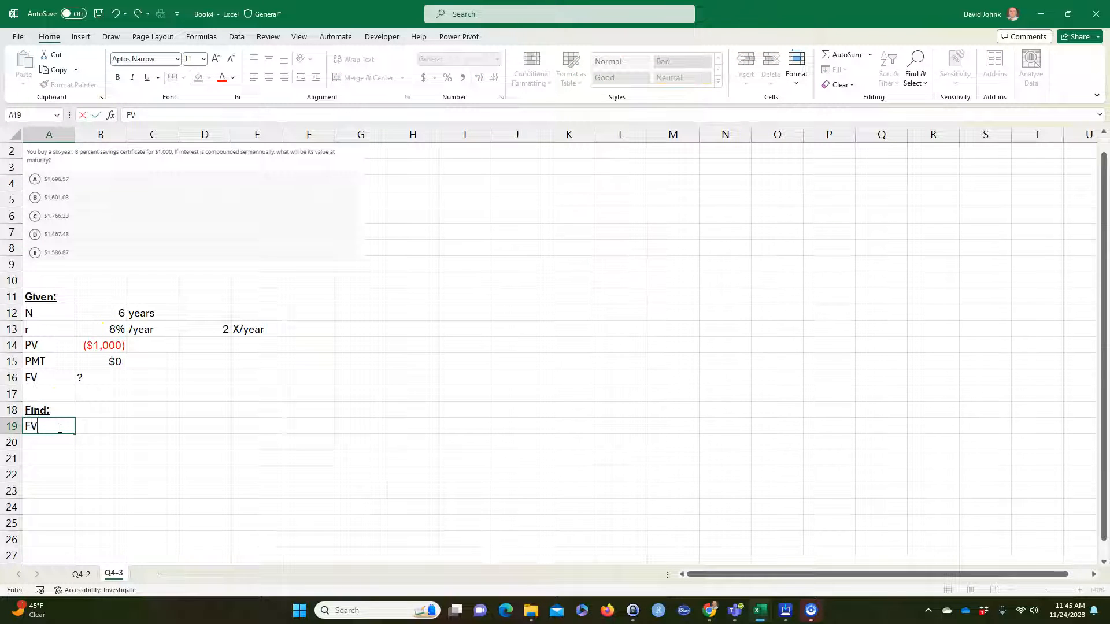
key("Tab")
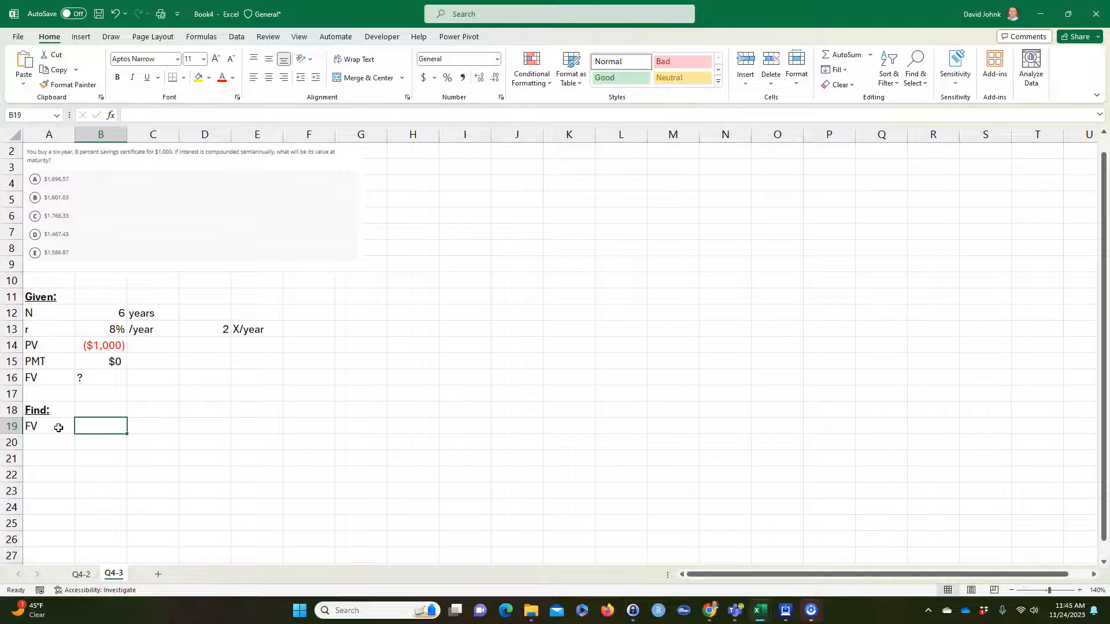
type("?")
left_click(88, 443)
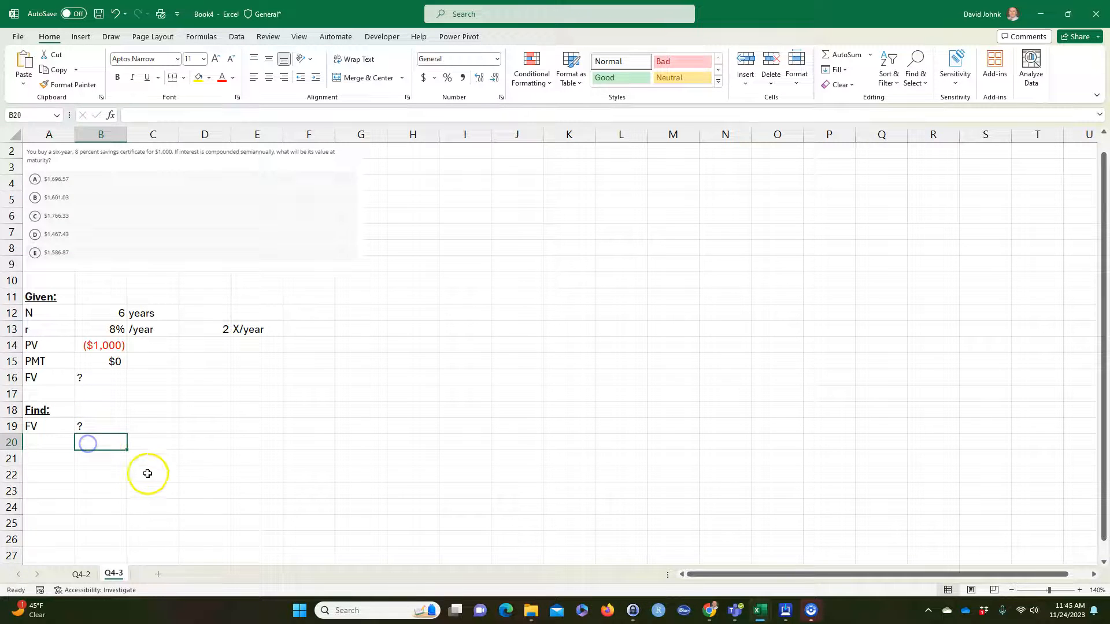
Review the FV solution row on the Q4-2 sheet, including alternative C's result, and return to the Q4-3 sheet
left_click(81, 574)
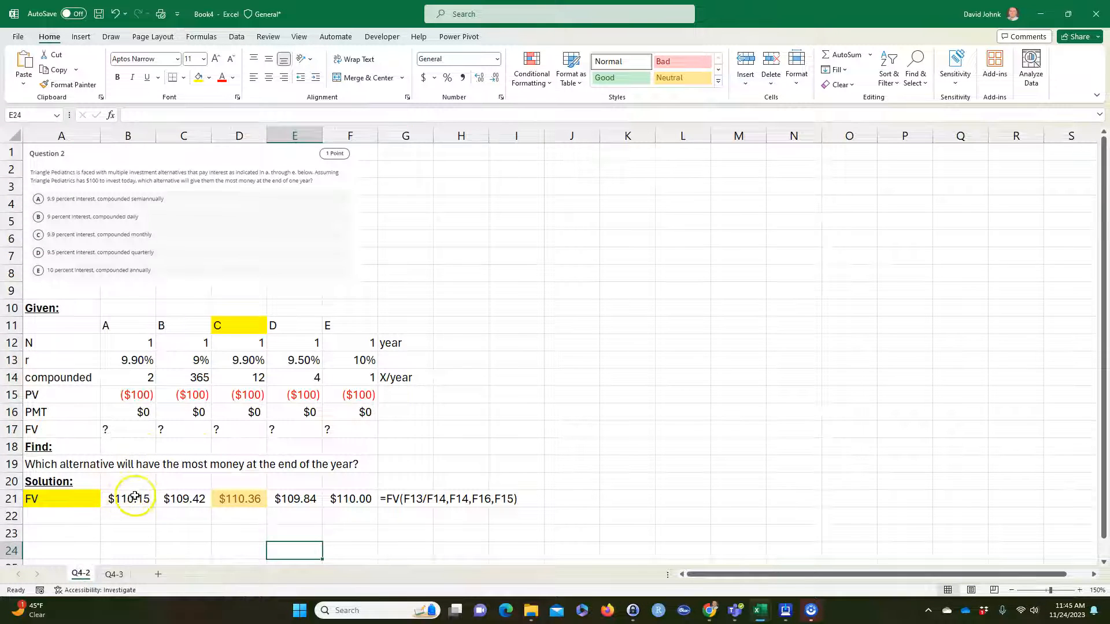
left_click_drag(134, 496, 347, 495)
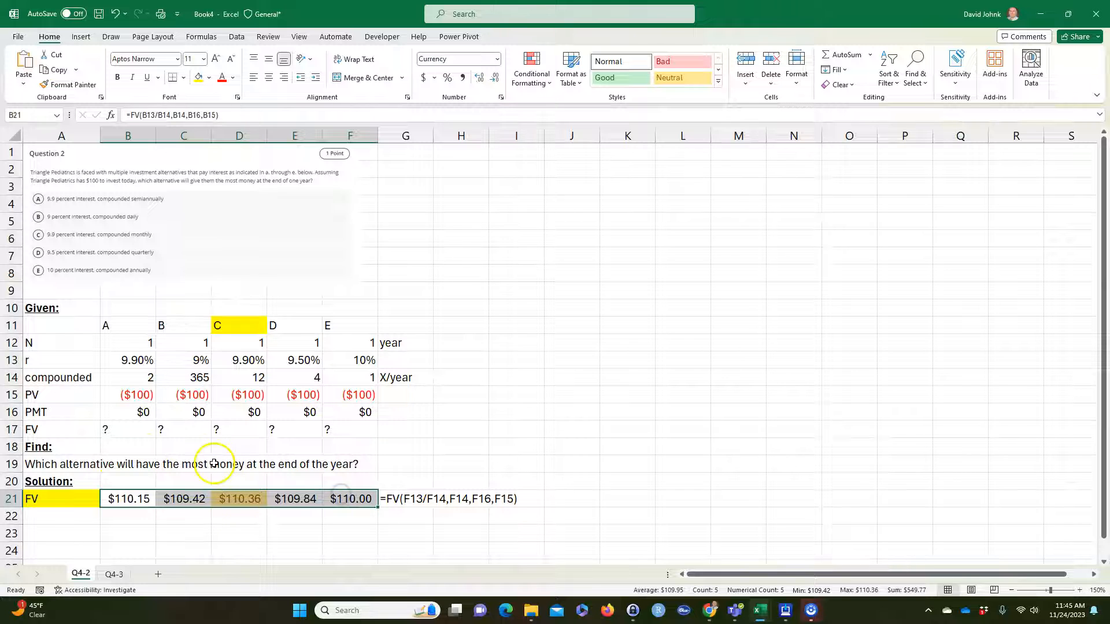
left_click(226, 501)
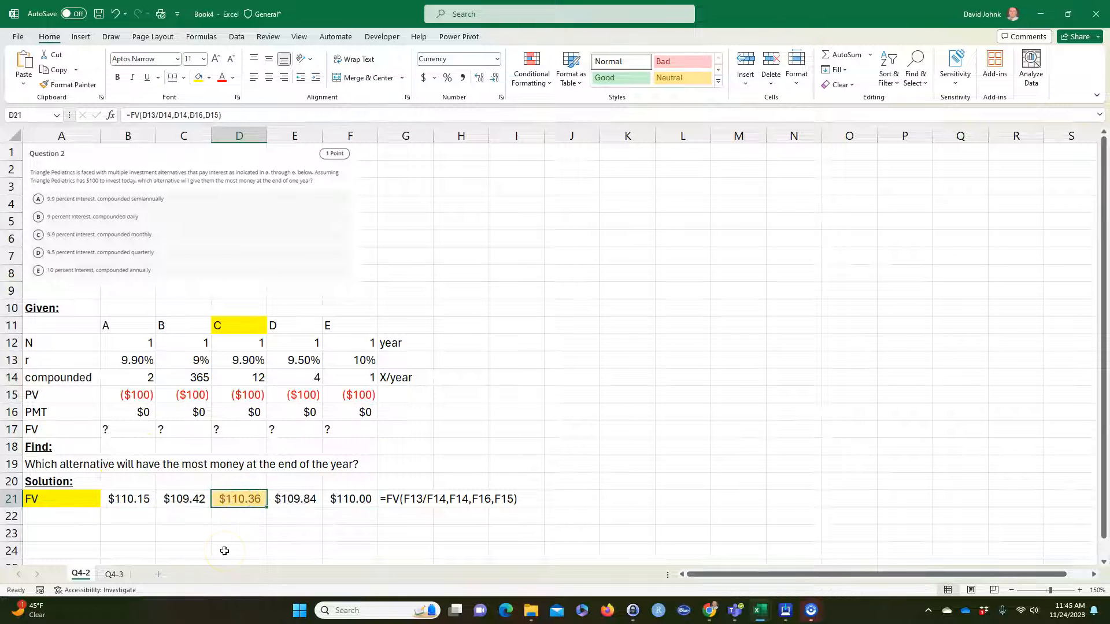
left_click(114, 574)
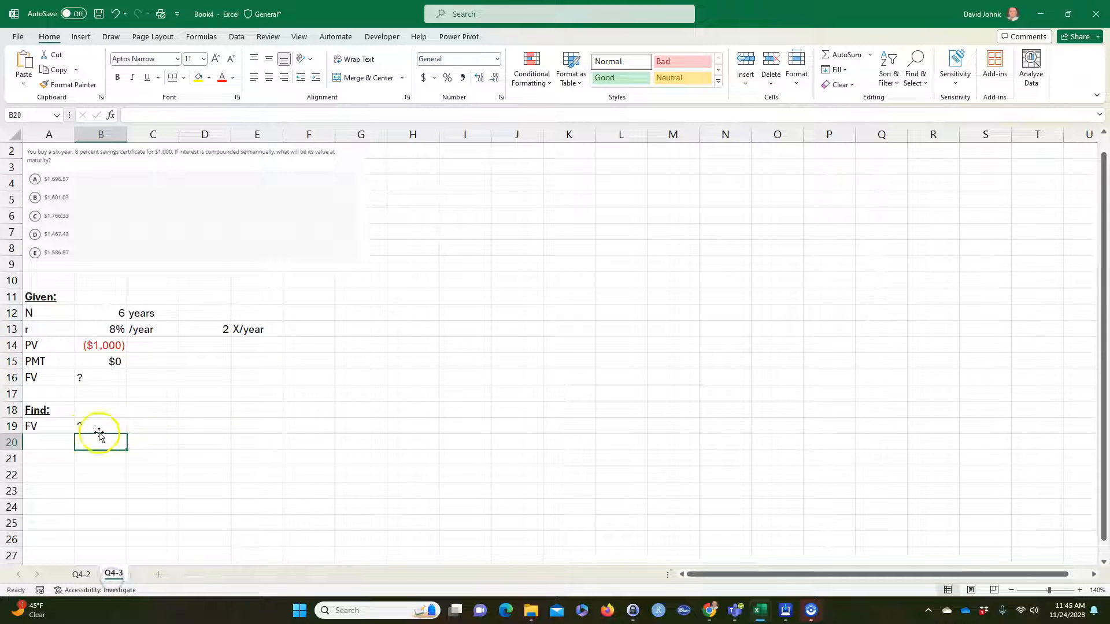
Add a bold, underlined "Solution:" heading in cell F11 beside the given values
left_click(315, 296)
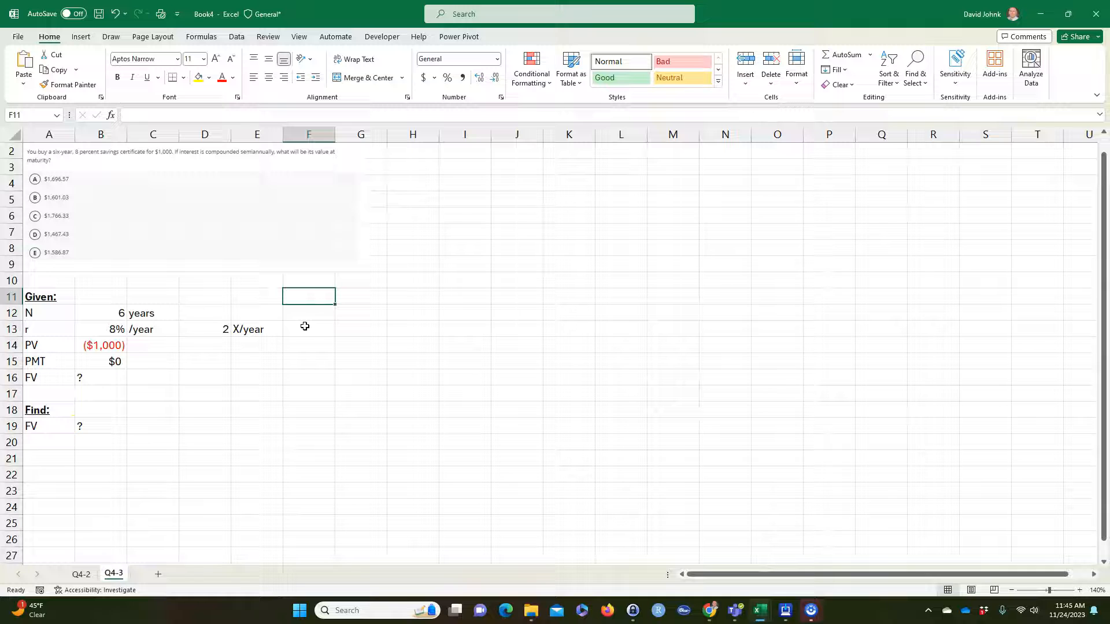
type("Solution:")
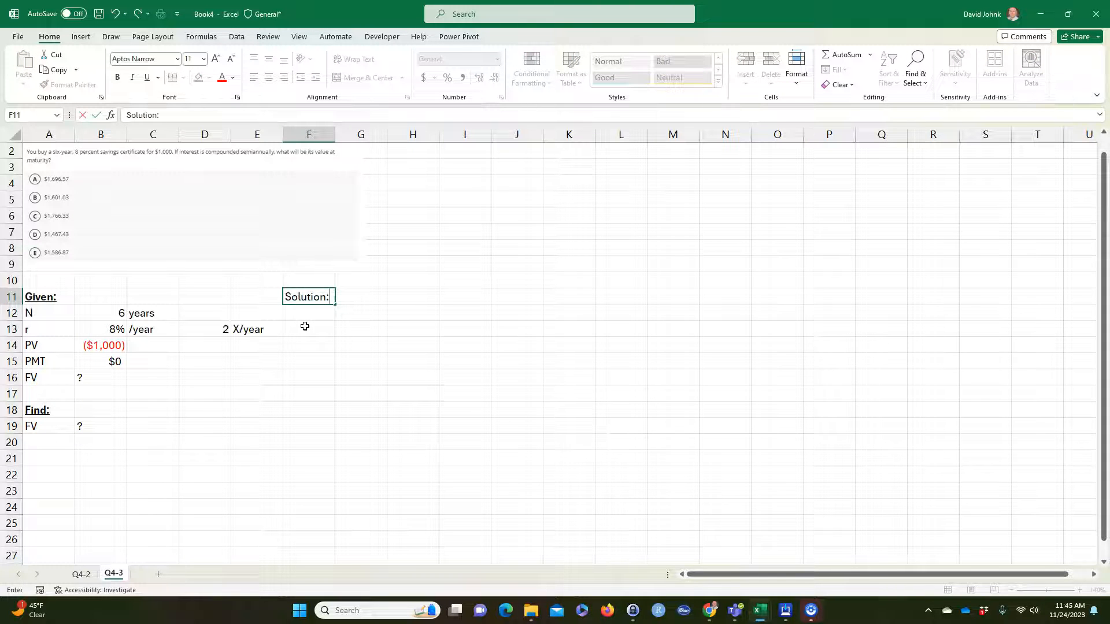
key("Return")
left_click(302, 296)
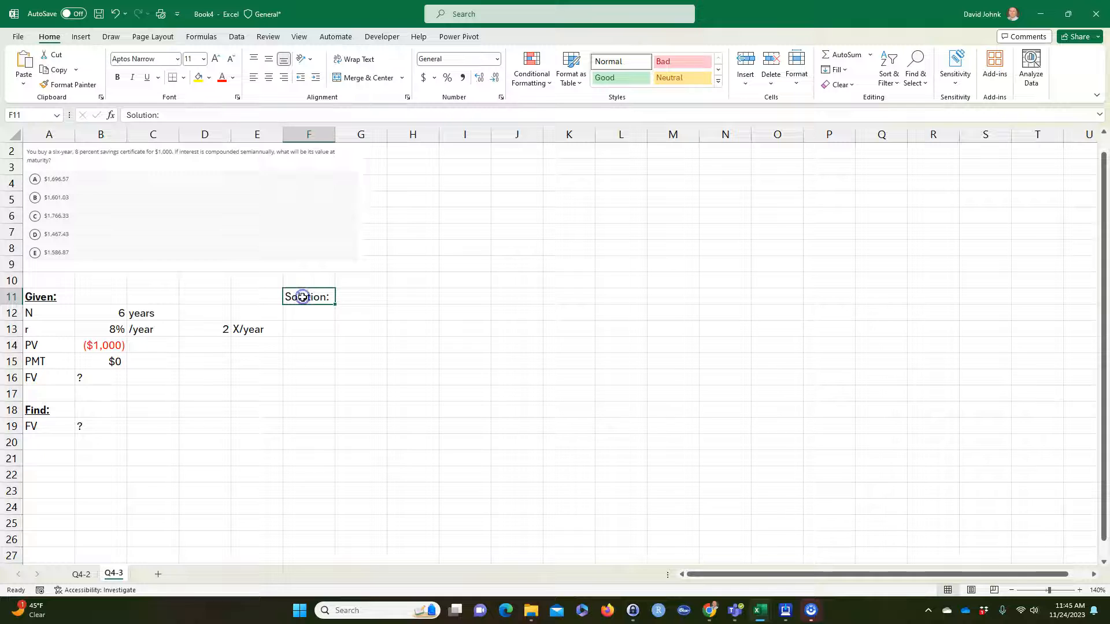
left_click(118, 77)
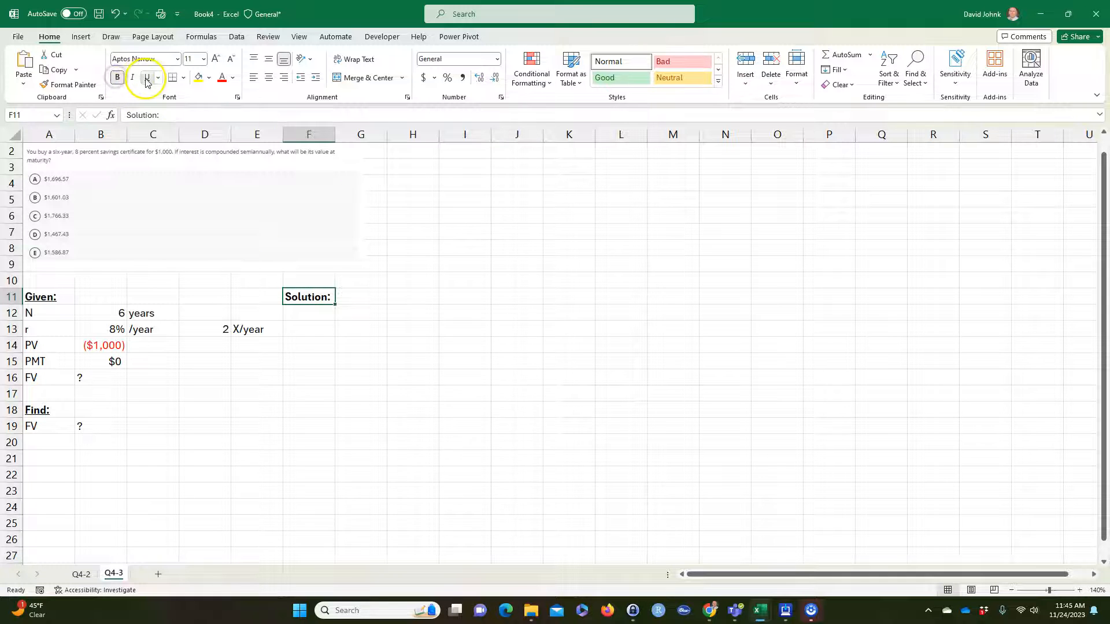
left_click(146, 81)
left_click(306, 329)
left_click(287, 361)
left_click(317, 312)
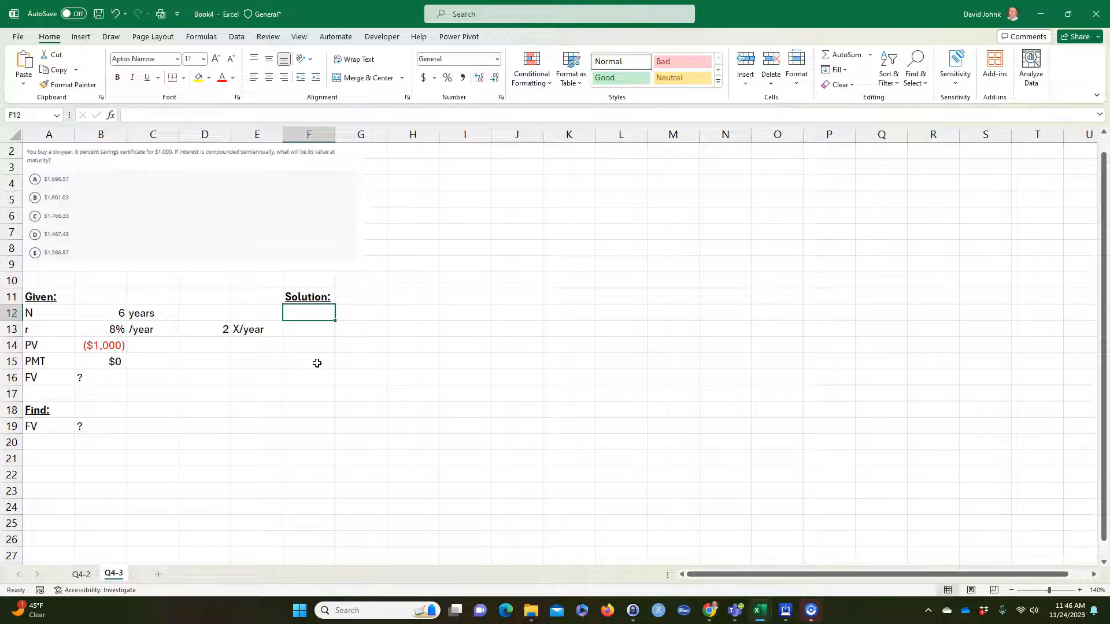
Change the solution heading in F11 to "Brute force Solution:"
double_click(289, 297)
type("bya")
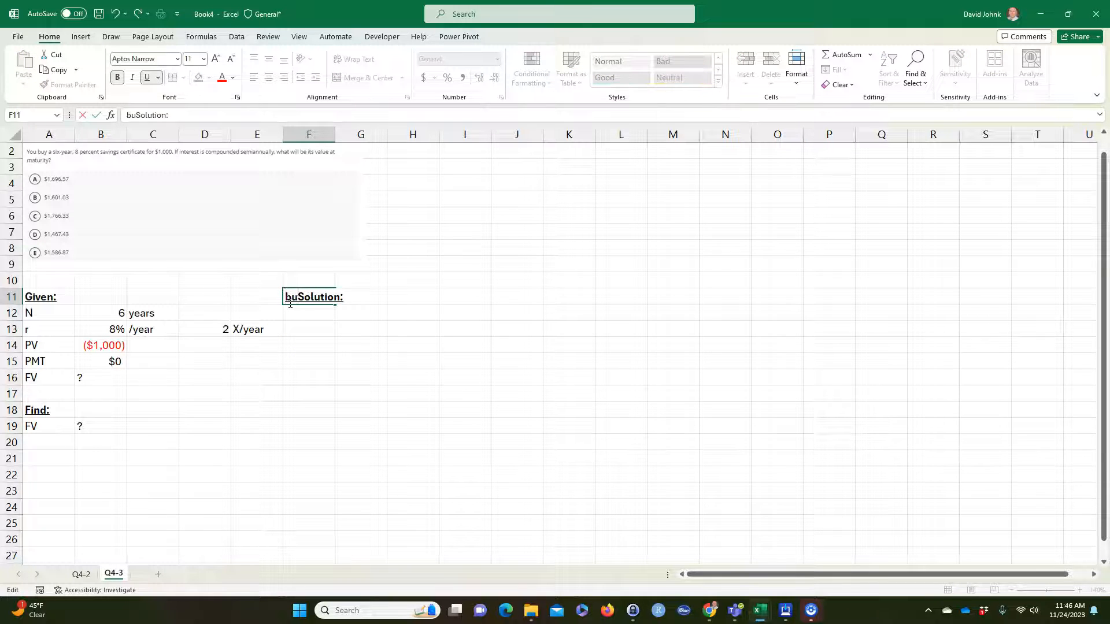
key("BackSpace")
key("BackSpace")
key("BackSpace")
type("Brute fo")
type("rce")
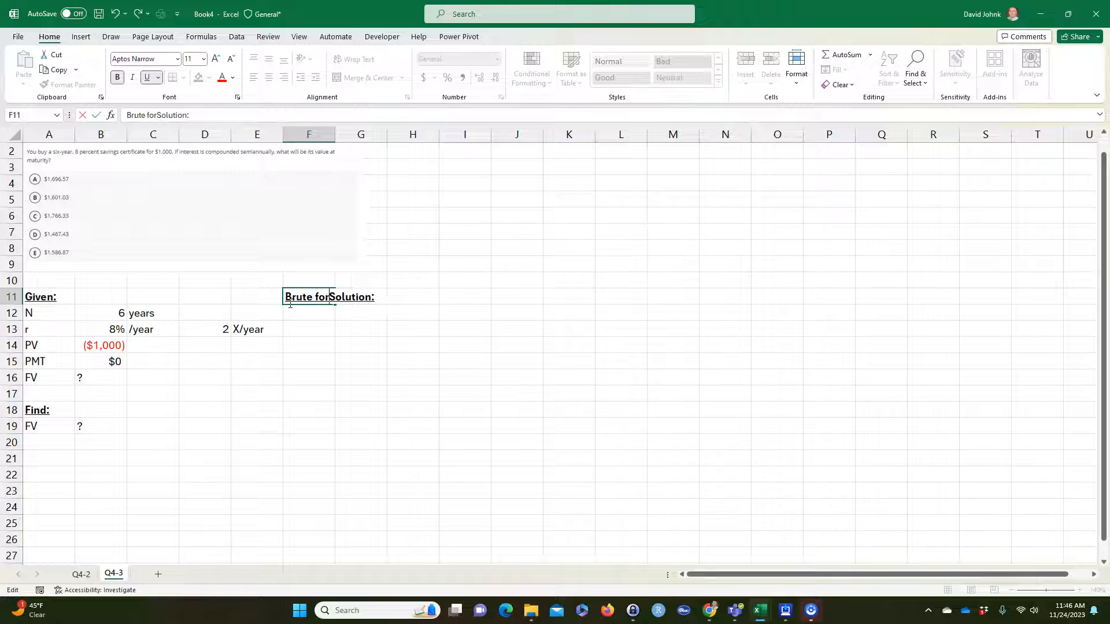
key("Return")
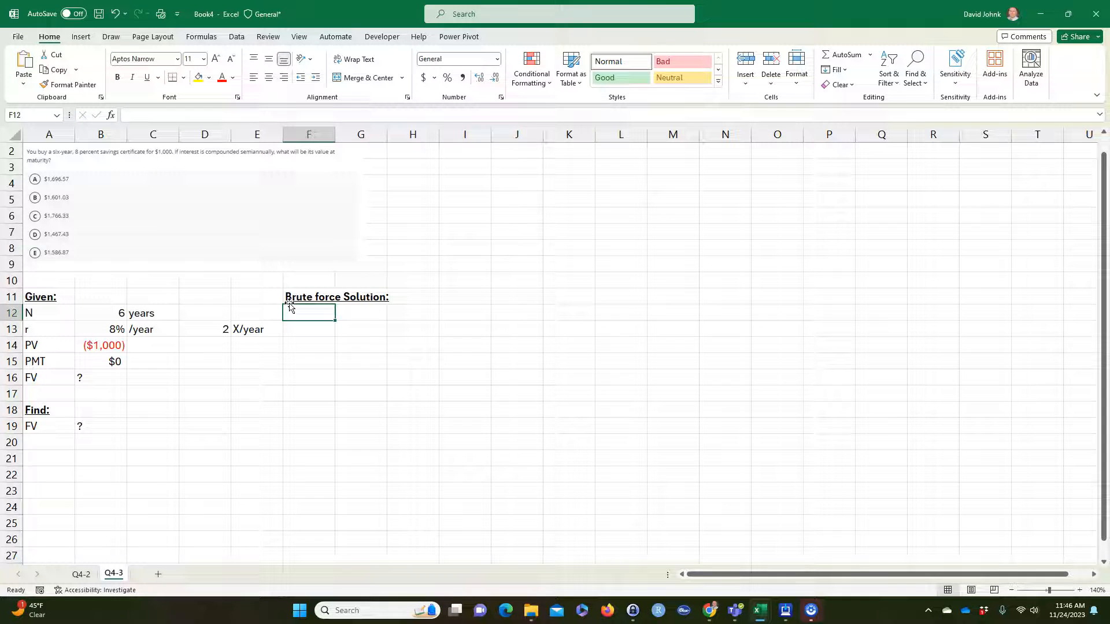
Label the solution table columns "Year", "beg bal" and "end bal" in F12:H12
left_click(293, 376)
left_click(308, 312)
type("Year")
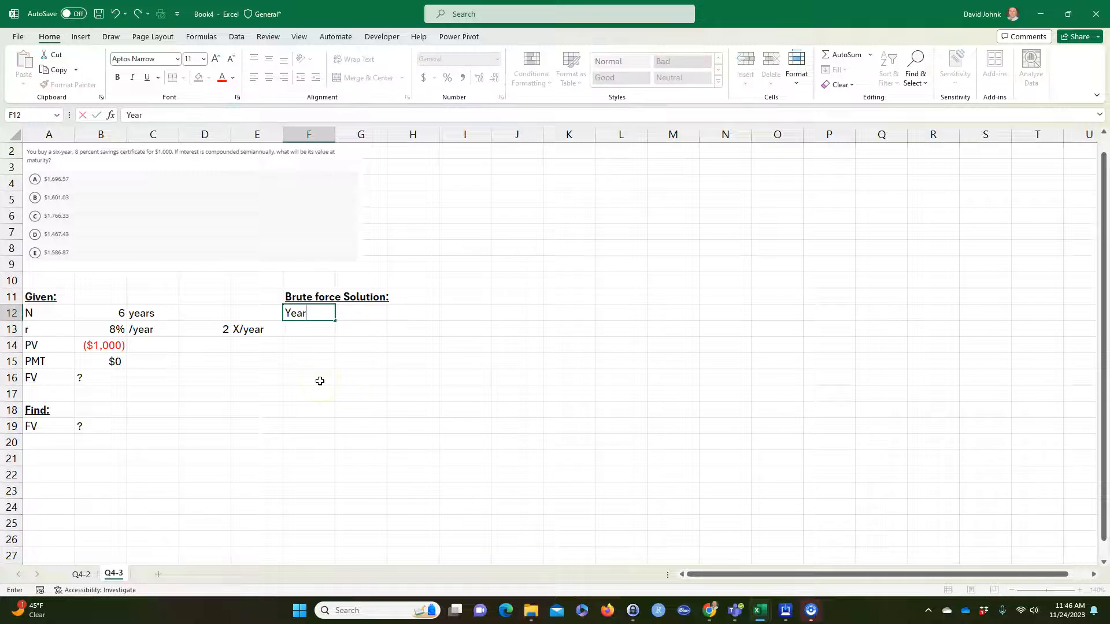
key("Tab")
type("b")
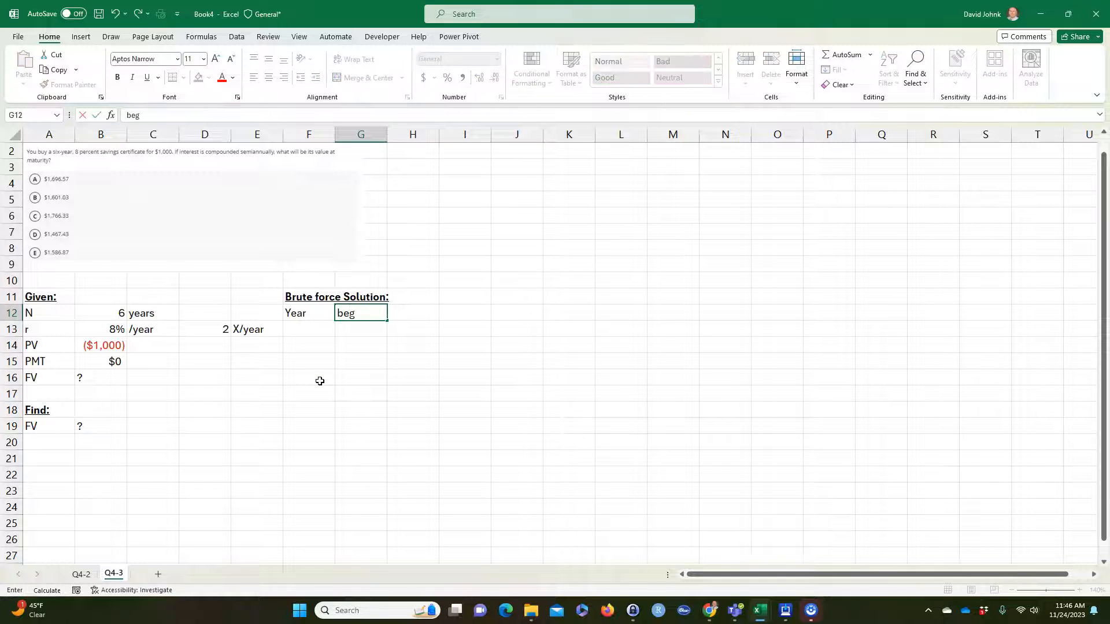
key("Tab")
type("end bal")
key("Return")
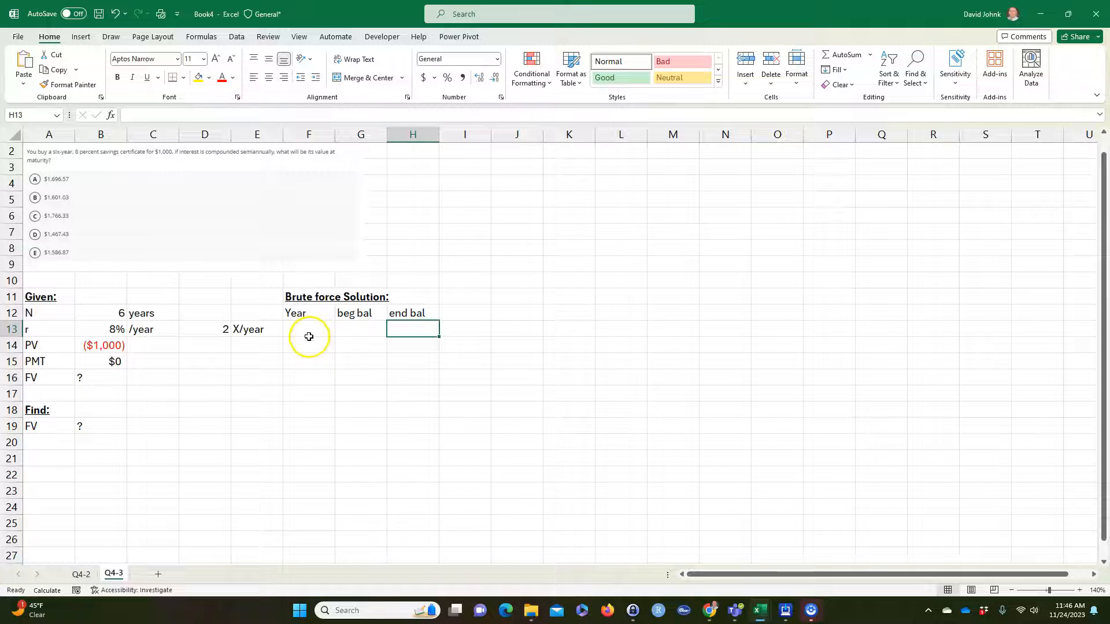
Enter 1 as the first entry of the Year column in F13
left_click(307, 334)
type("1")
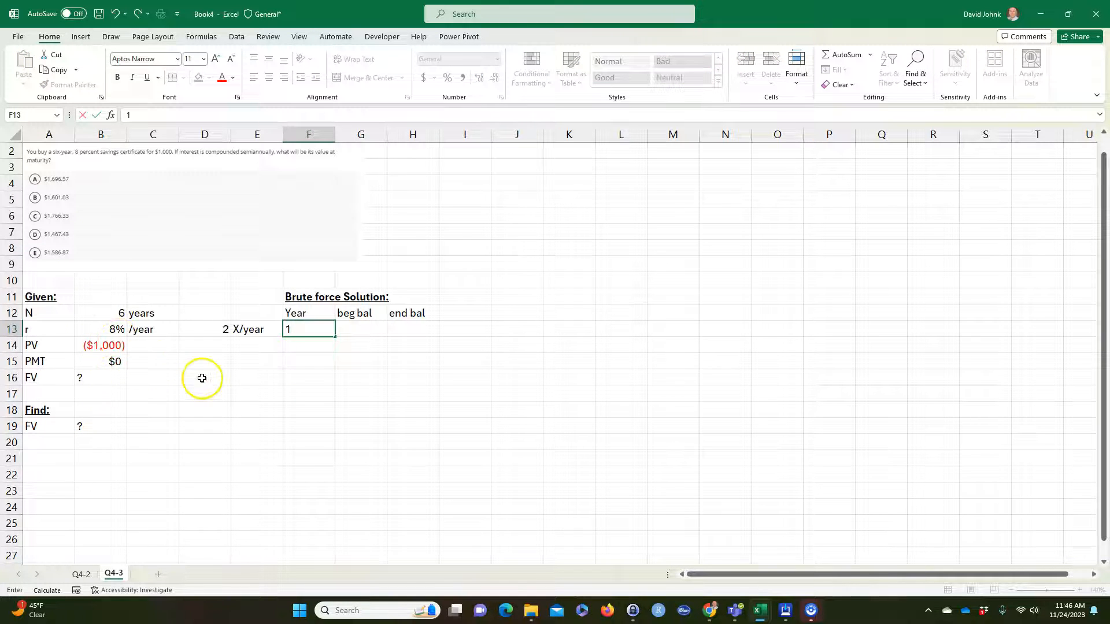
left_click(363, 333)
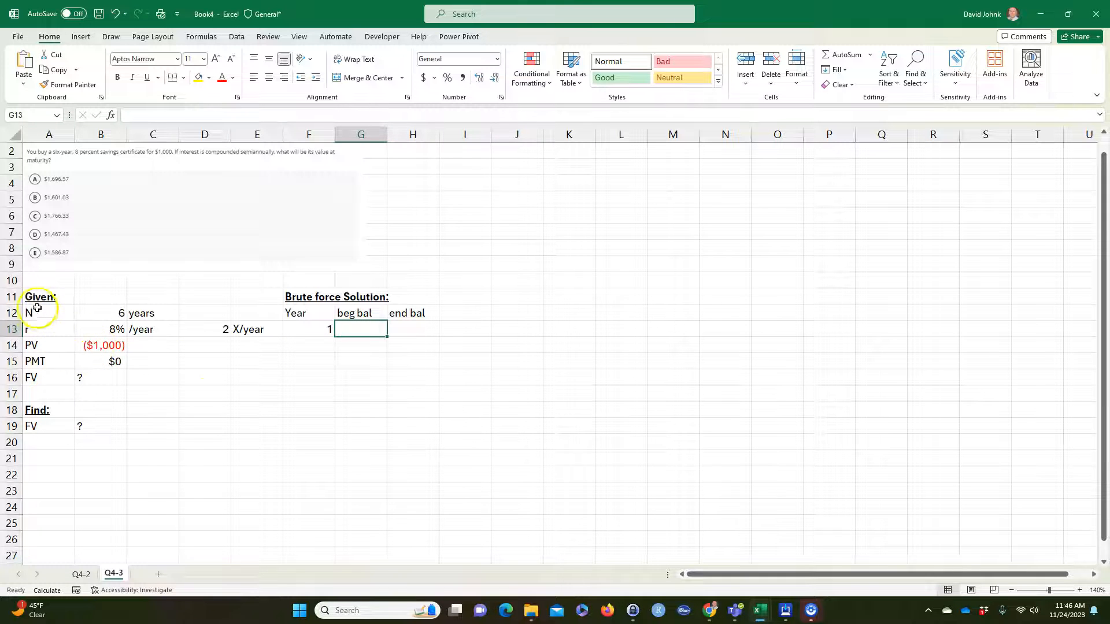
Compare the present value in B14 with the unknown future value in B16 to consider their signs
left_click(95, 344)
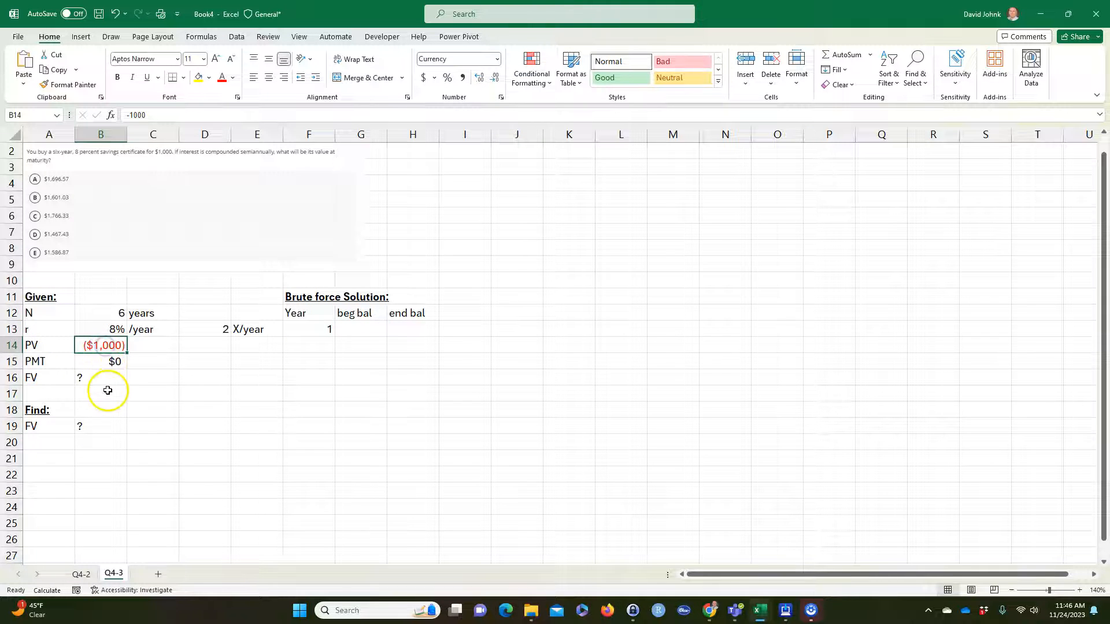
left_click(111, 374)
left_click(104, 346)
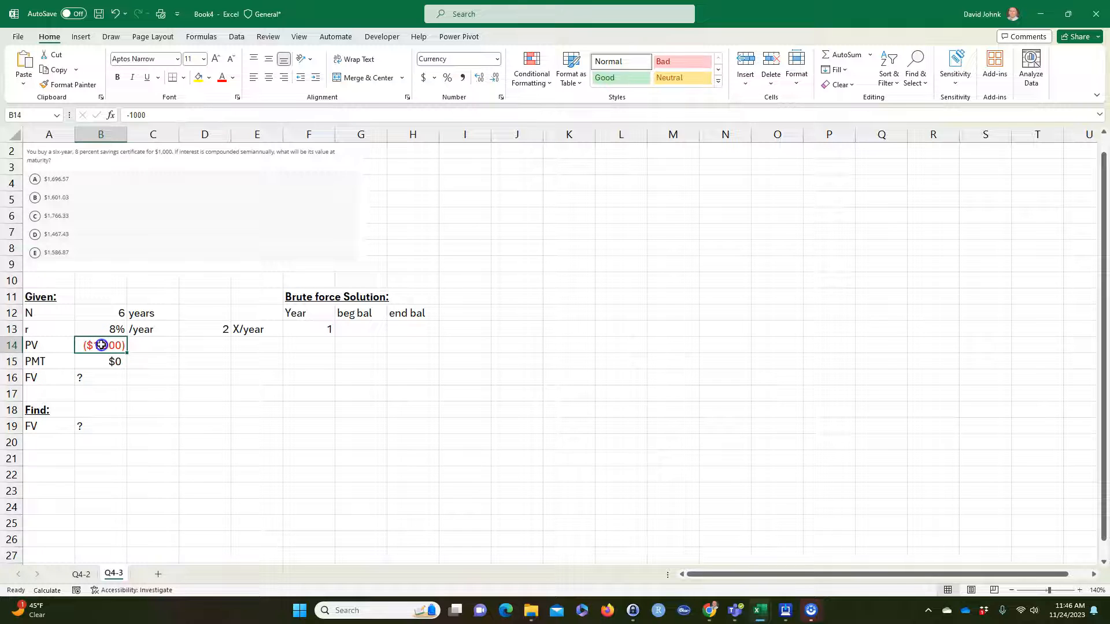
left_click(110, 381)
left_click(104, 347)
left_click(107, 377)
left_click(104, 350)
left_click(106, 381)
left_click(105, 347)
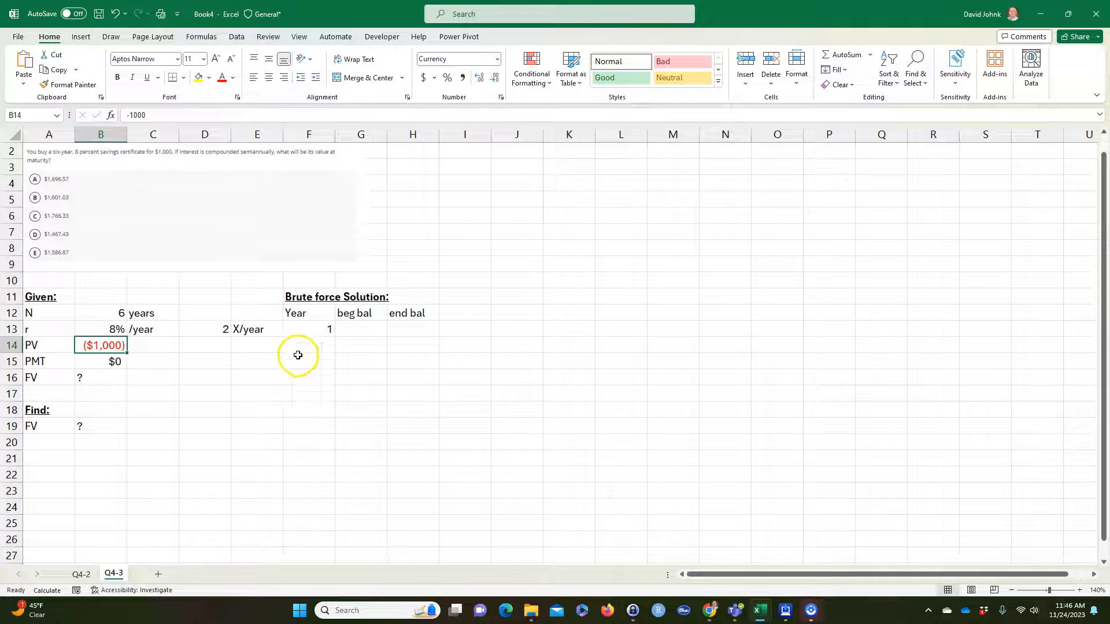
Set the first beginning balance in G13 to the negated present value with =-B14
left_click(353, 332)
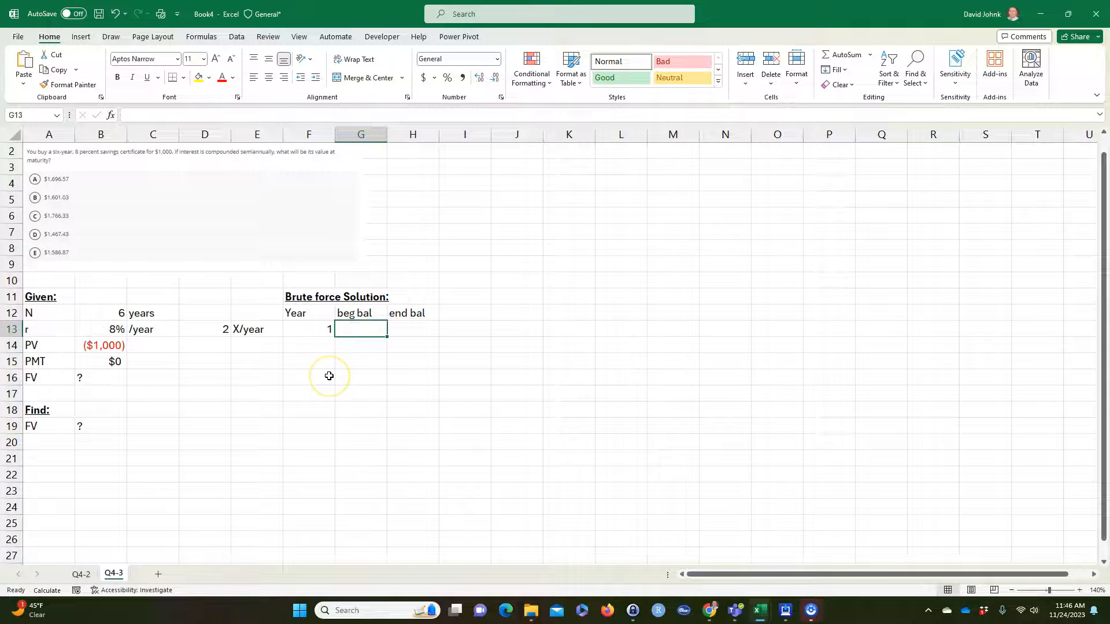
type("=-")
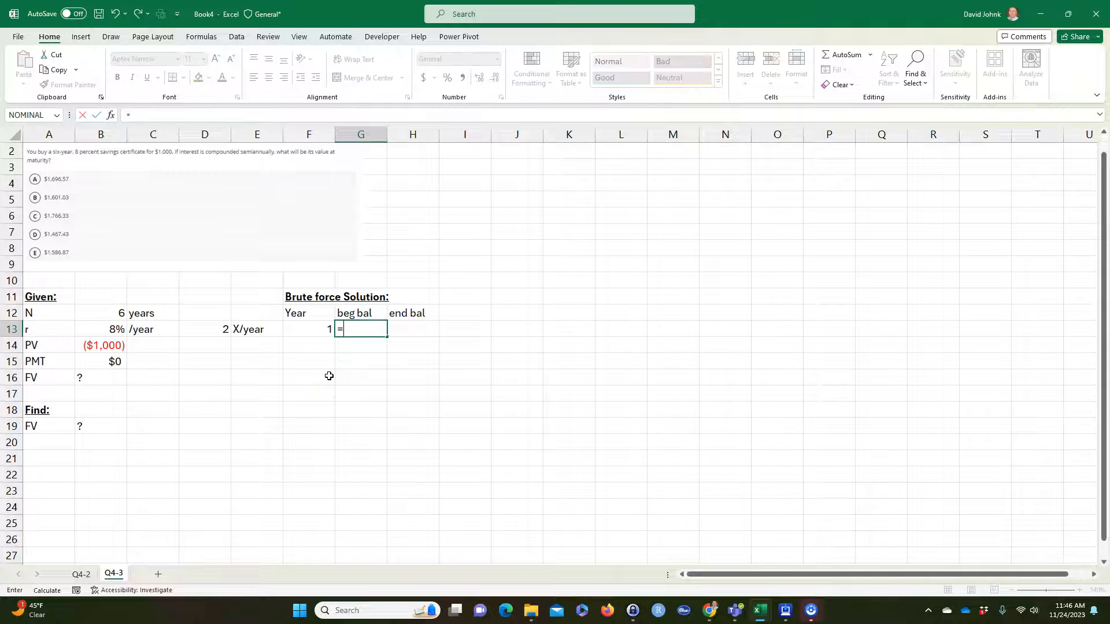
left_click(93, 347)
key("Return")
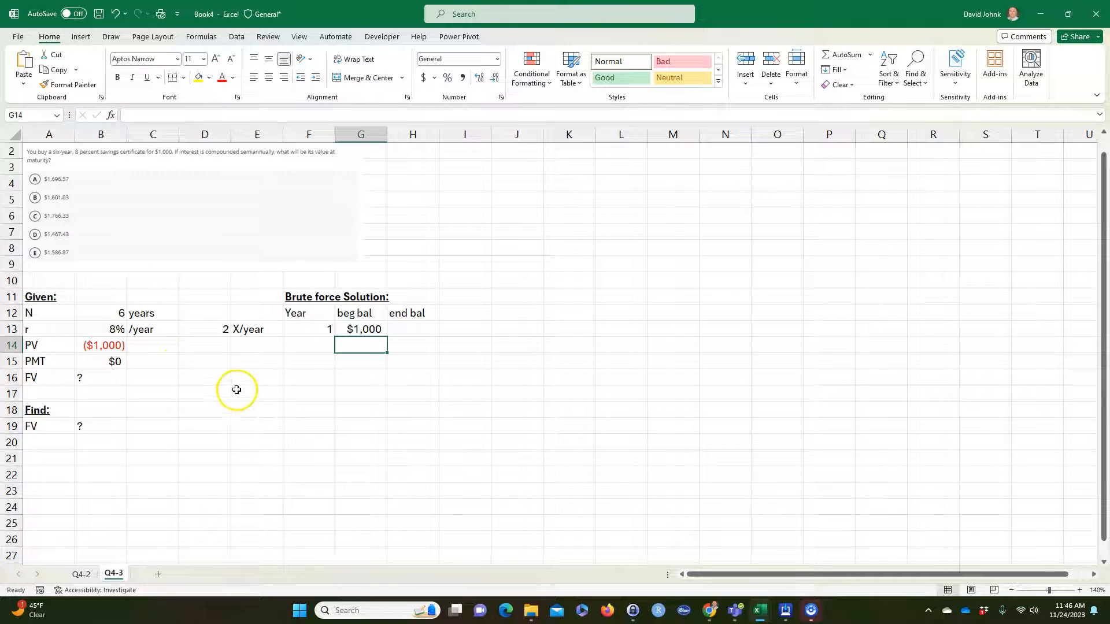
left_click(403, 331)
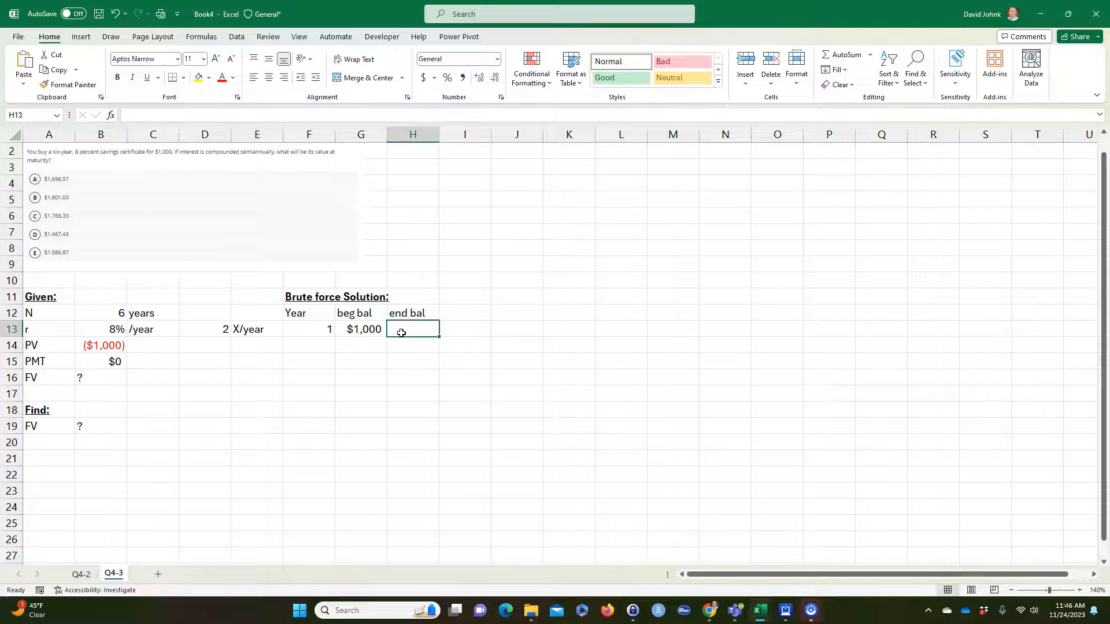
type("=")
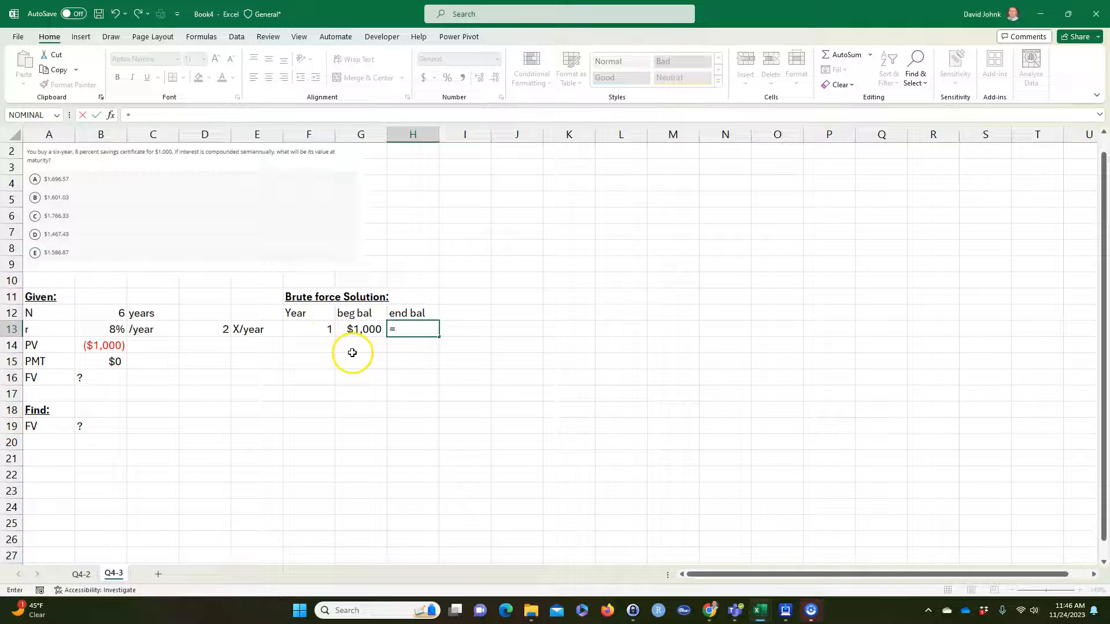
key("Escape")
Replace the Year column header in F12 with "Period"
left_click(312, 335)
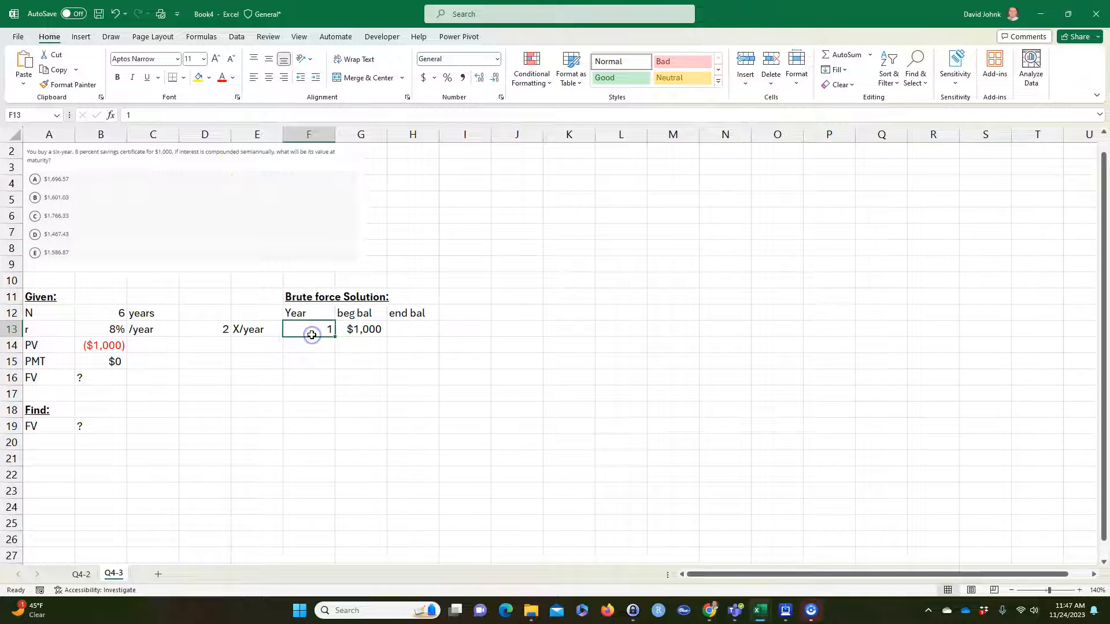
left_click(315, 309)
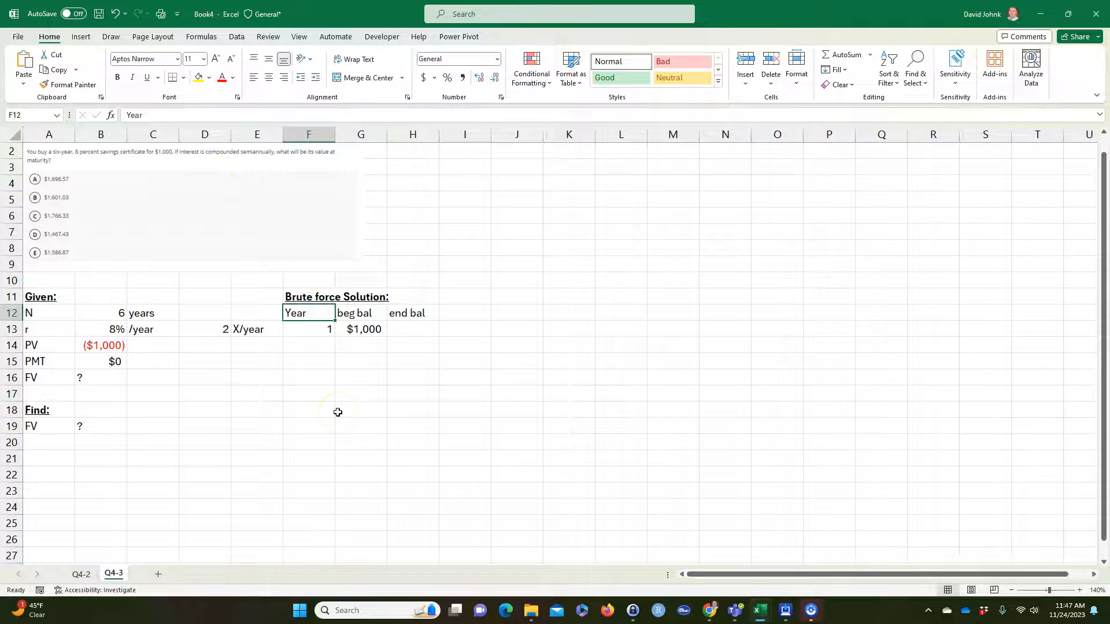
type("Period")
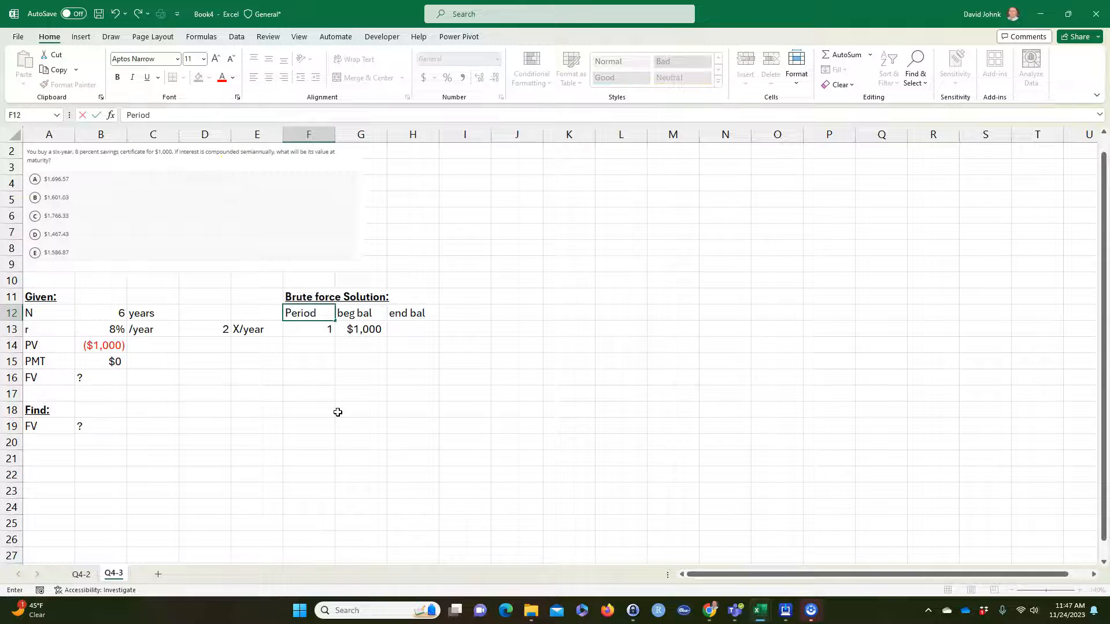
key("Return")
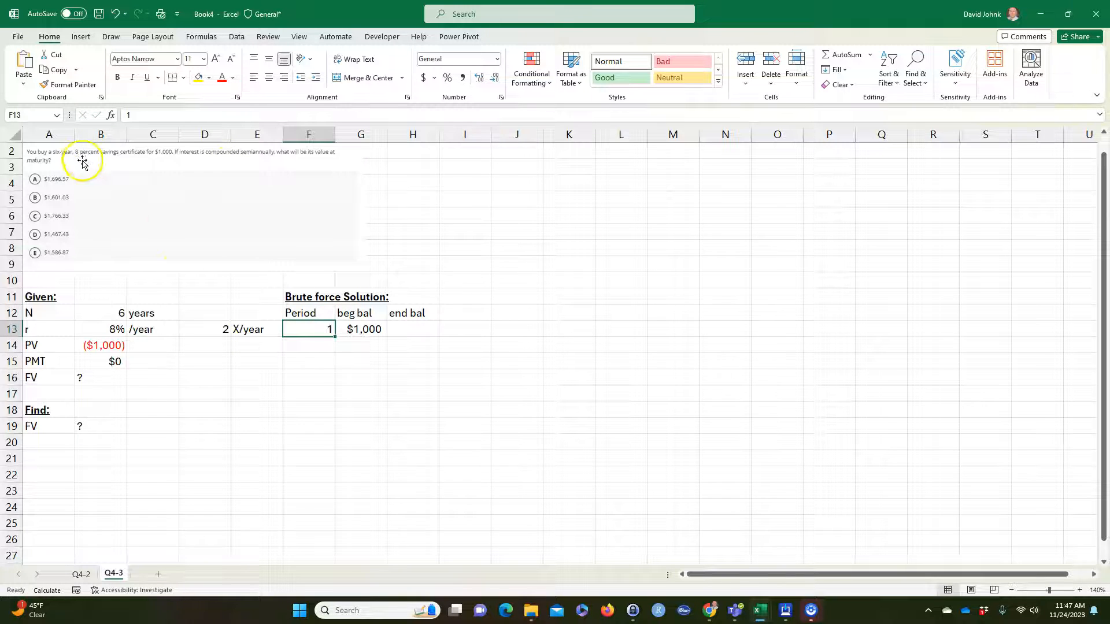
Enter 2 in F14 and extend the Period column as a series from 1 to 12 through F24
left_click_drag(329, 338, 338, 358)
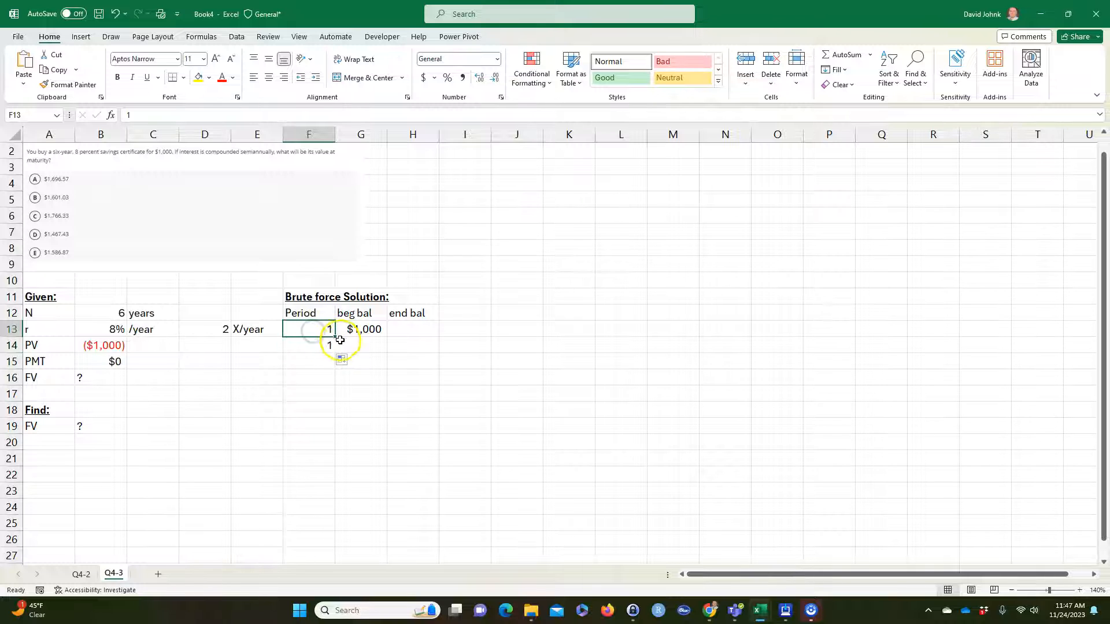
left_click(327, 343)
type("2")
key("Return")
left_click_drag(324, 330, 342, 522)
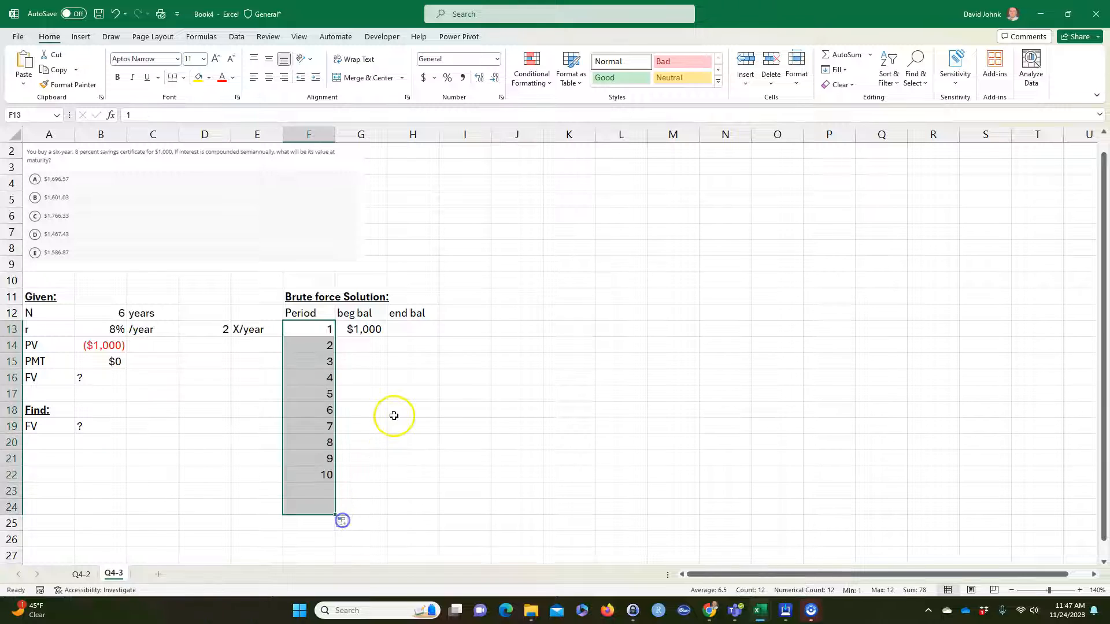
Enter the first ending balance in H13 as =G13*(1+$B$13/$D$13), with absolute references to the rate and compounding frequency
left_click(362, 329)
left_click(409, 329)
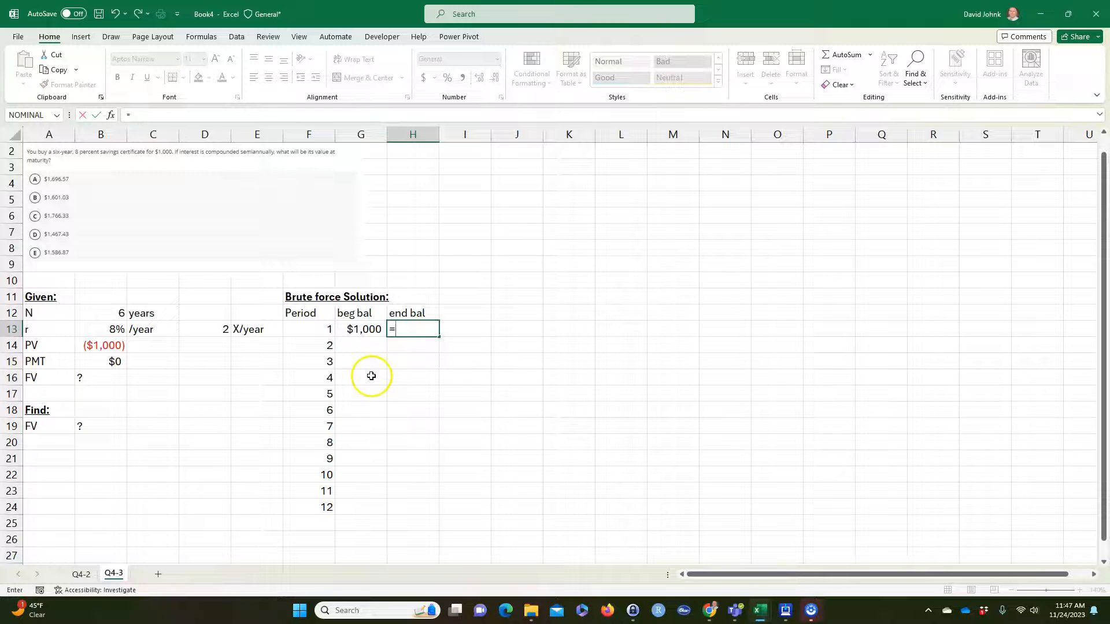
left_click(360, 329)
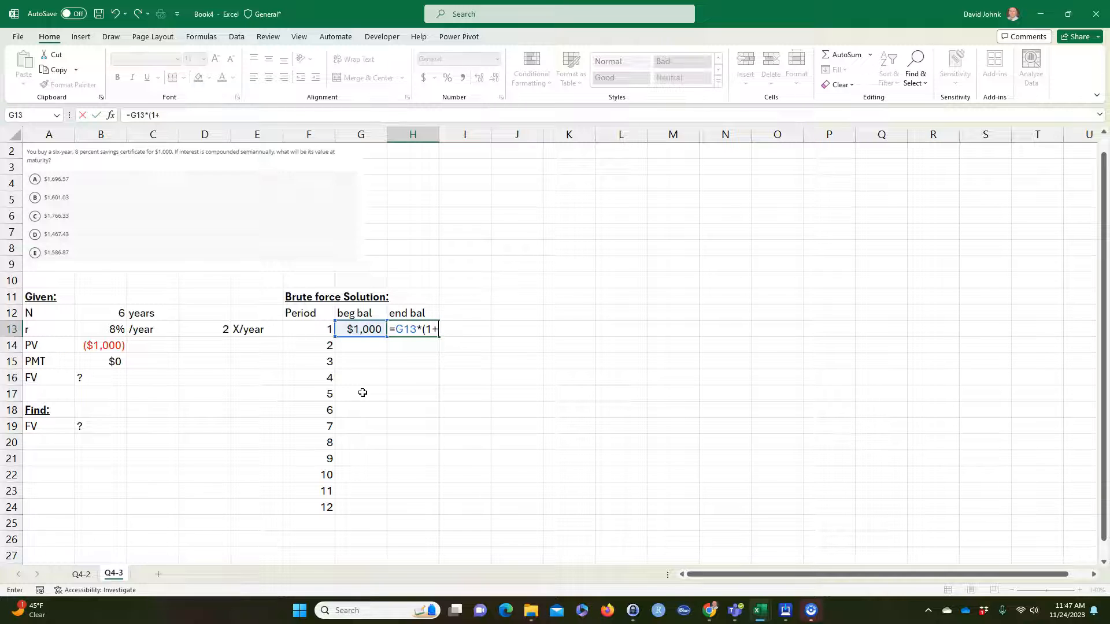
left_click(99, 329)
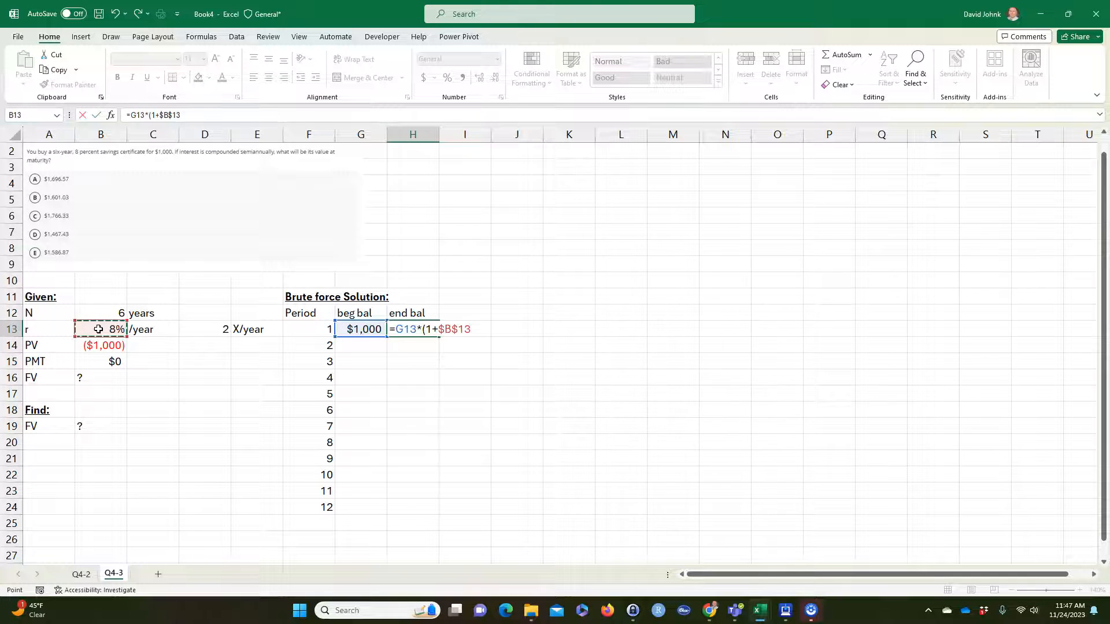
left_click(208, 324)
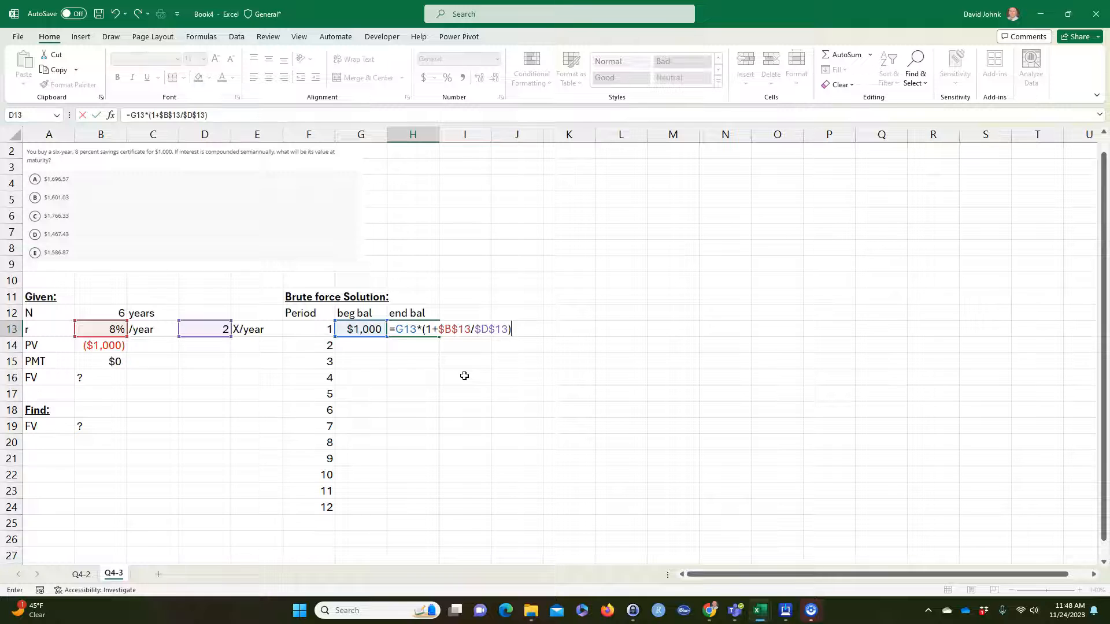
scroll(456, 367, "up", 1)
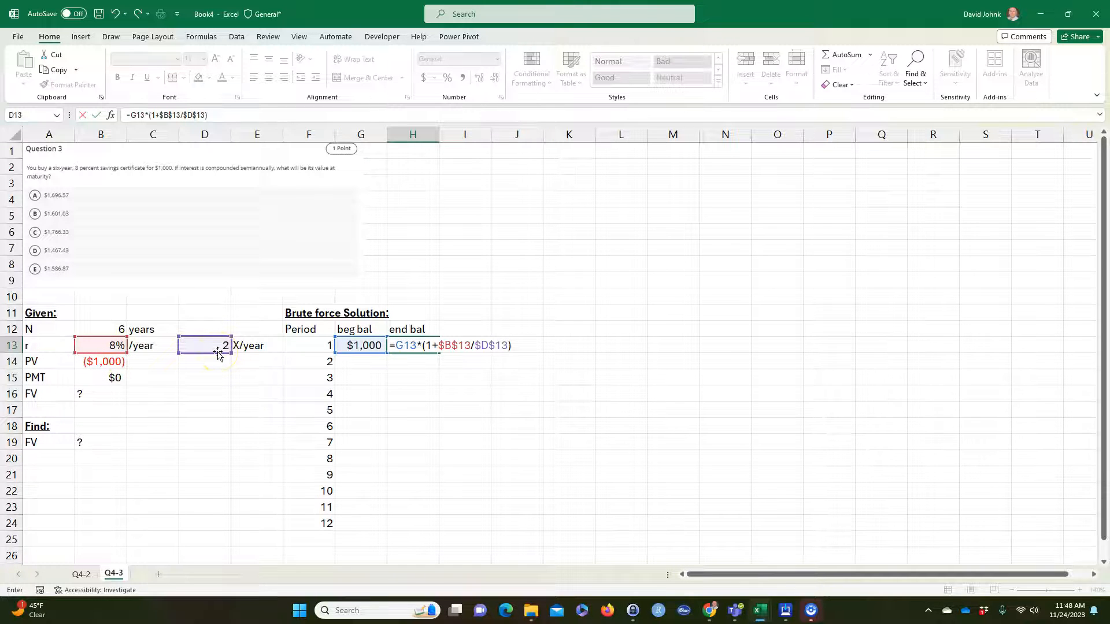
key("Return")
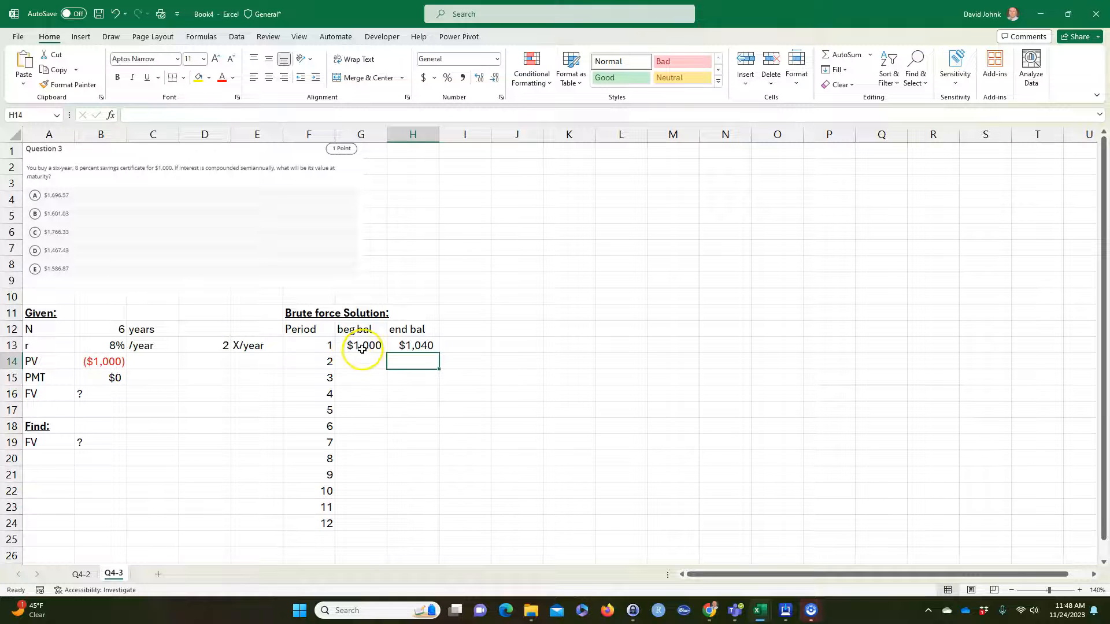
Display the beginning and ending balance range G13:H24 as currency with two decimal places
mouse_move(367, 345)
left_mouse_down()
mouse_move(417, 344)
mouse_move(415, 518)
left_mouse_up()
left_click(480, 77)
left_click(479, 77)
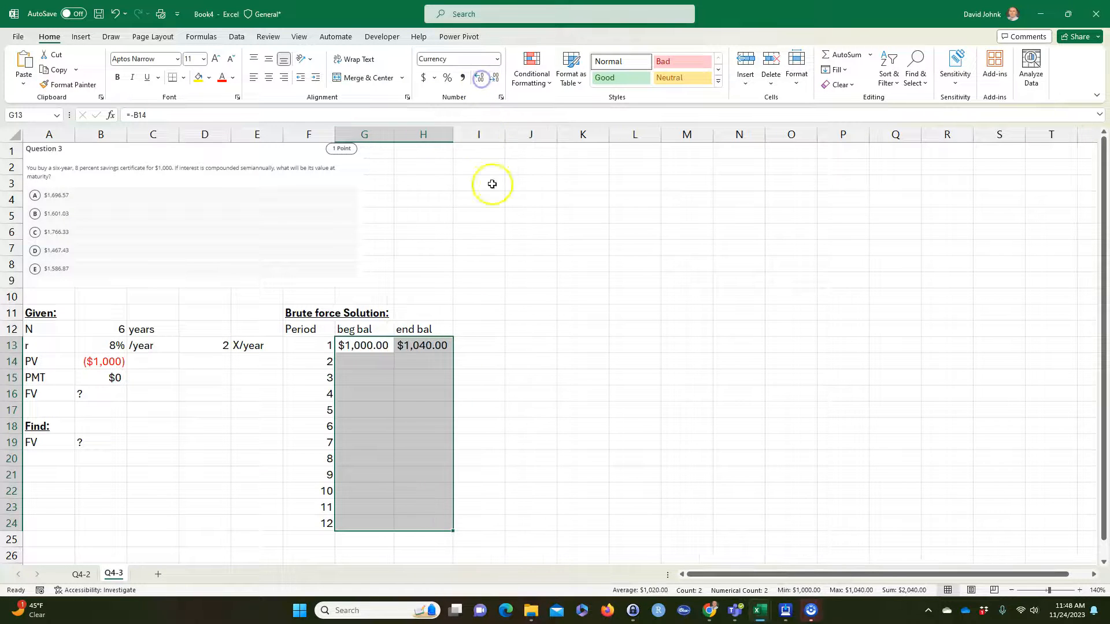
Try a hard-coded 4% in place of $B$13/$D$13 in the H13 formula, and undo the change
left_click(424, 429)
left_click(422, 345)
double_click(427, 345)
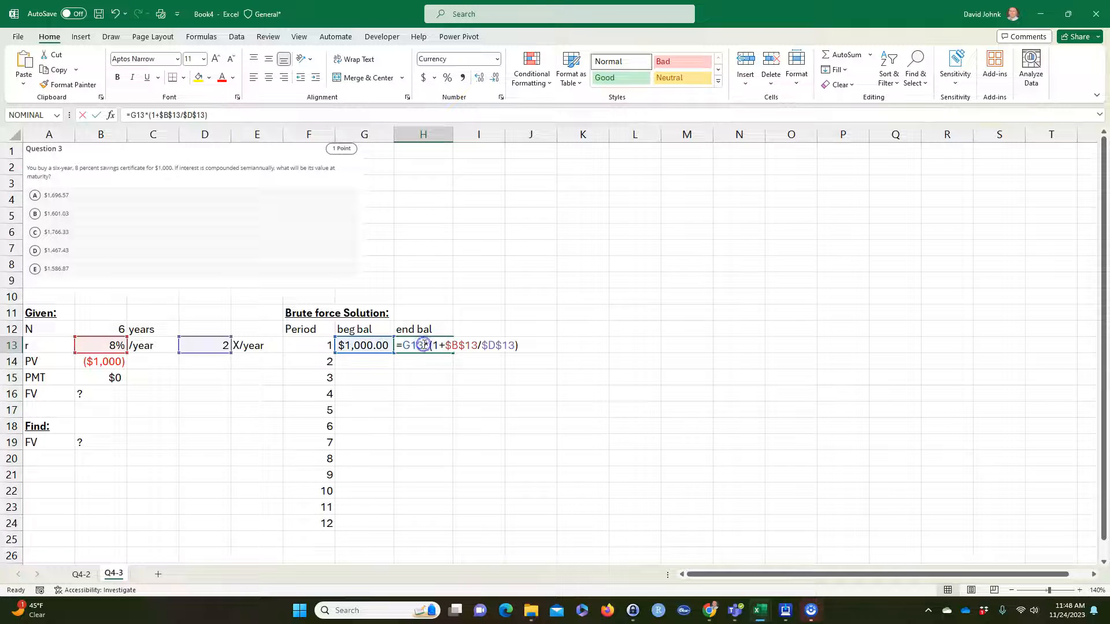
left_click_drag(446, 346, 517, 346)
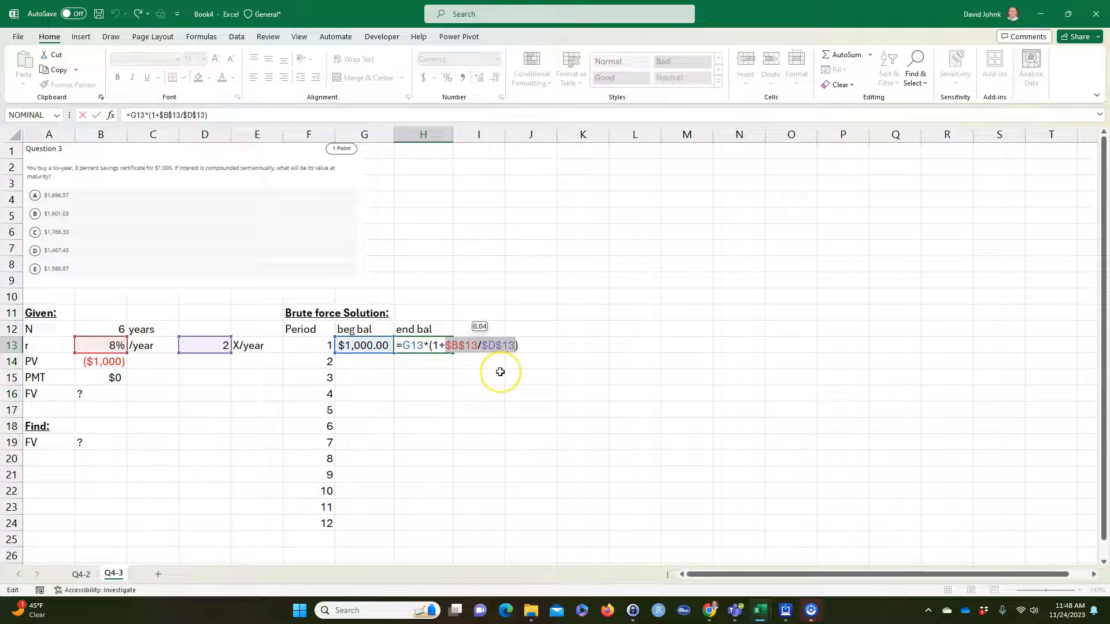
type("4")
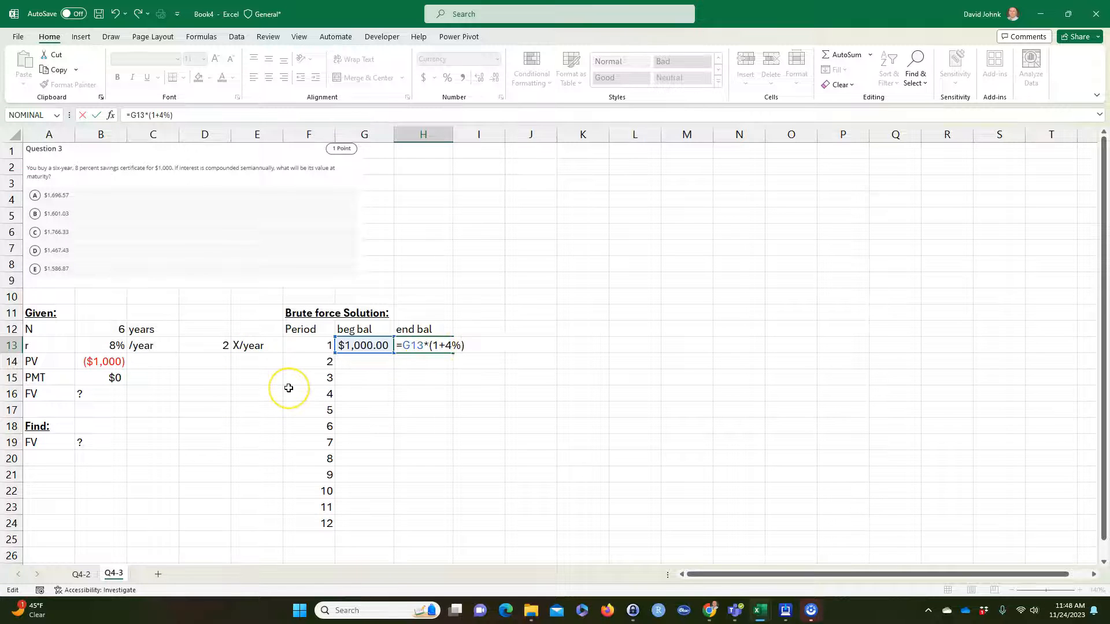
key("Return")
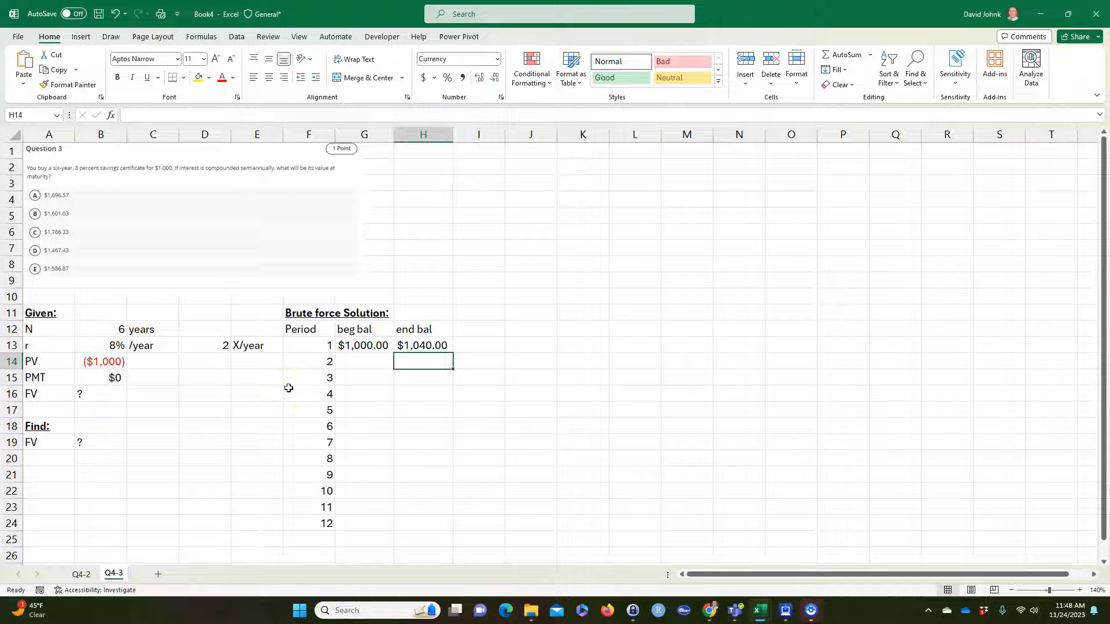
key("ctrl+z")
key("ctrl+z")
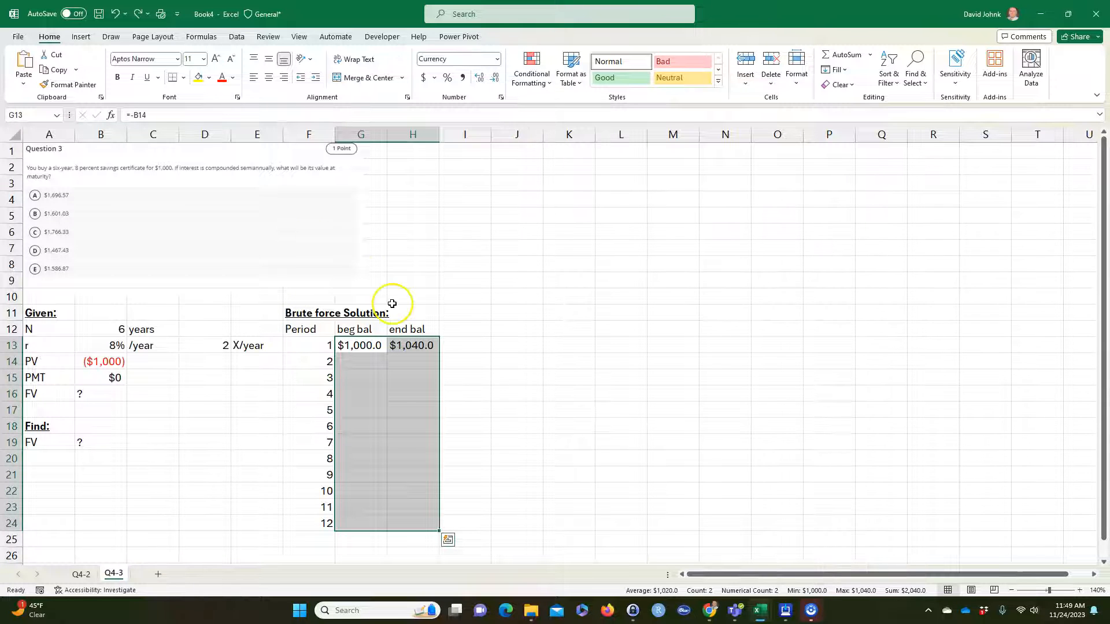
Show the ending balance formula beside it by entering =FORMULATEXT(H13) in I13
left_click(470, 346)
type("=form")
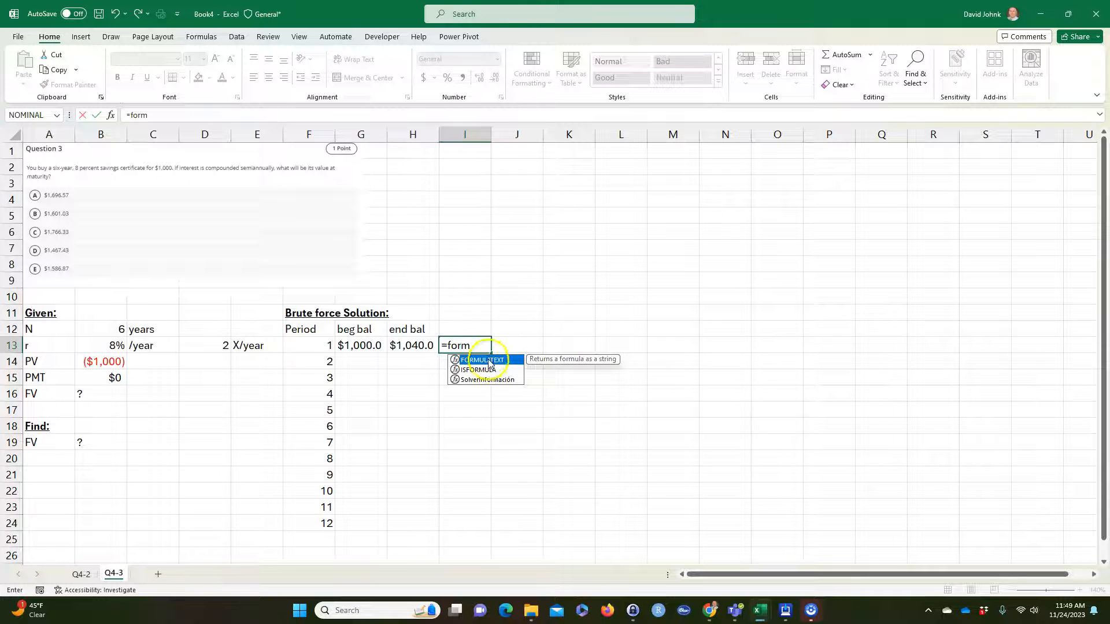
double_click(482, 359)
left_click(403, 346)
key("Return")
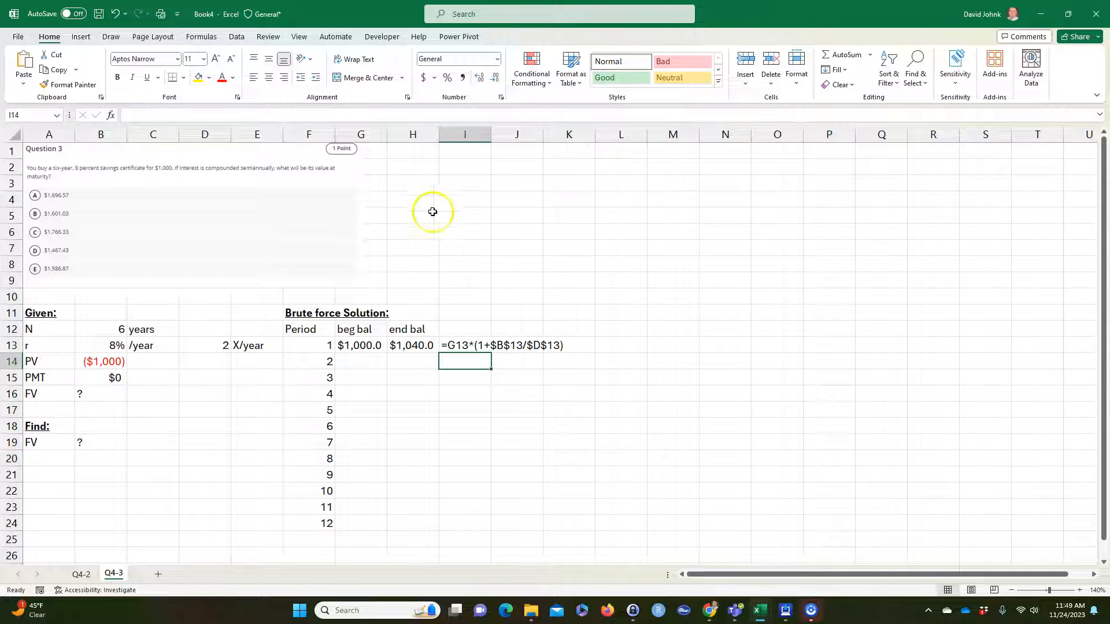
Examine the H13 formula with the whole sheet switched to formula view, and return to showing values
left_click(413, 345)
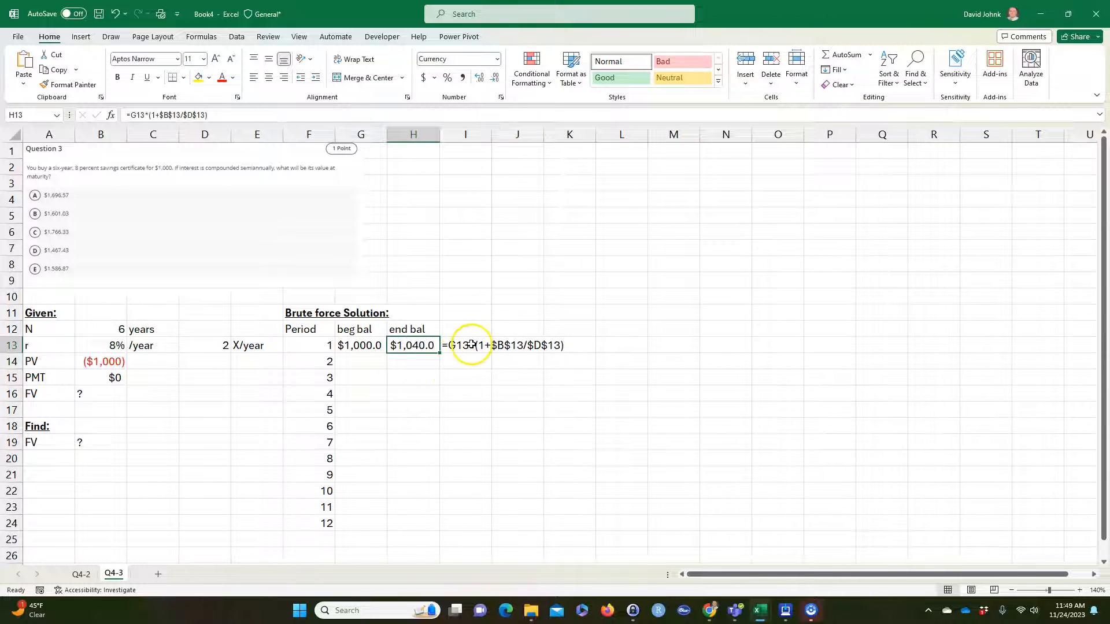
left_click(412, 393)
left_click(410, 347)
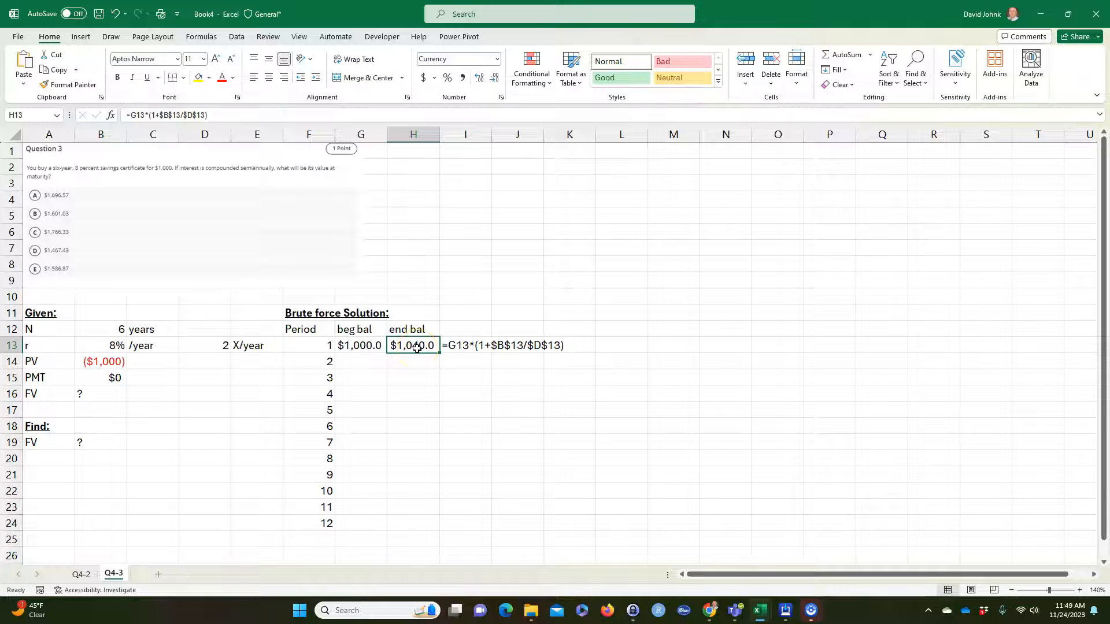
key("ctrl+grave")
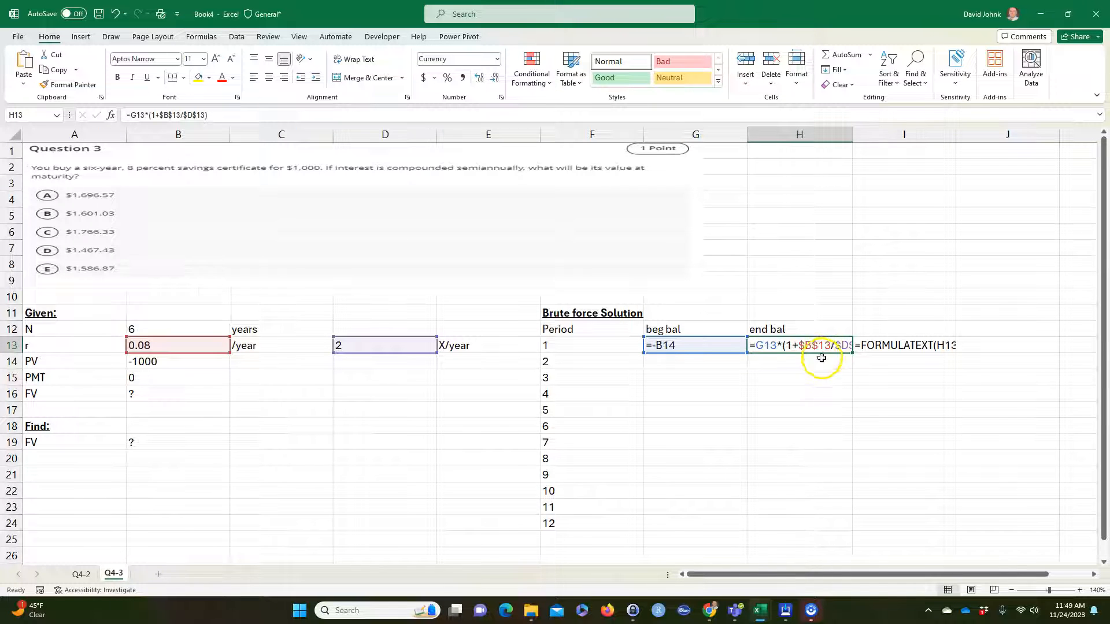
key("ctrl+grave")
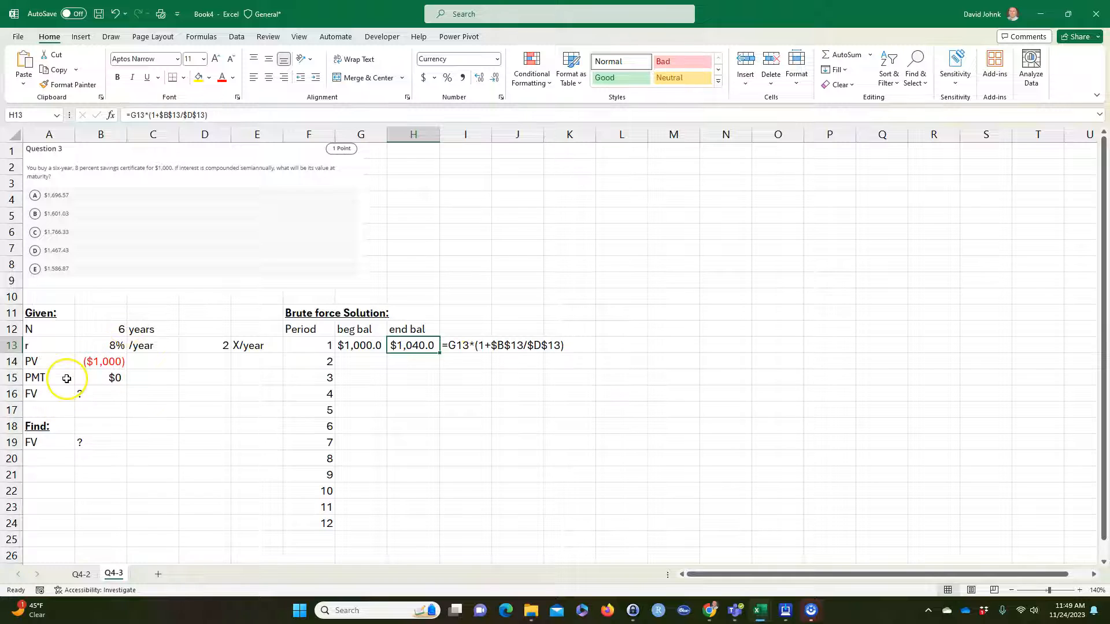
Test the ending balance's link to the rate by setting B13 to 7%, and undo the change
left_click(99, 347)
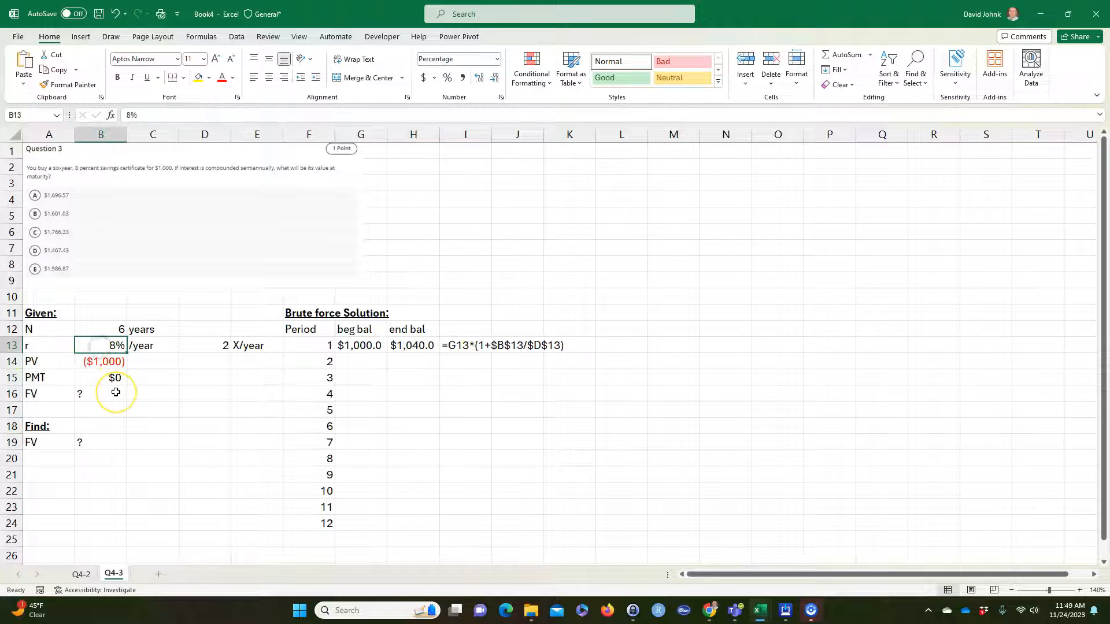
type("7")
key("Return")
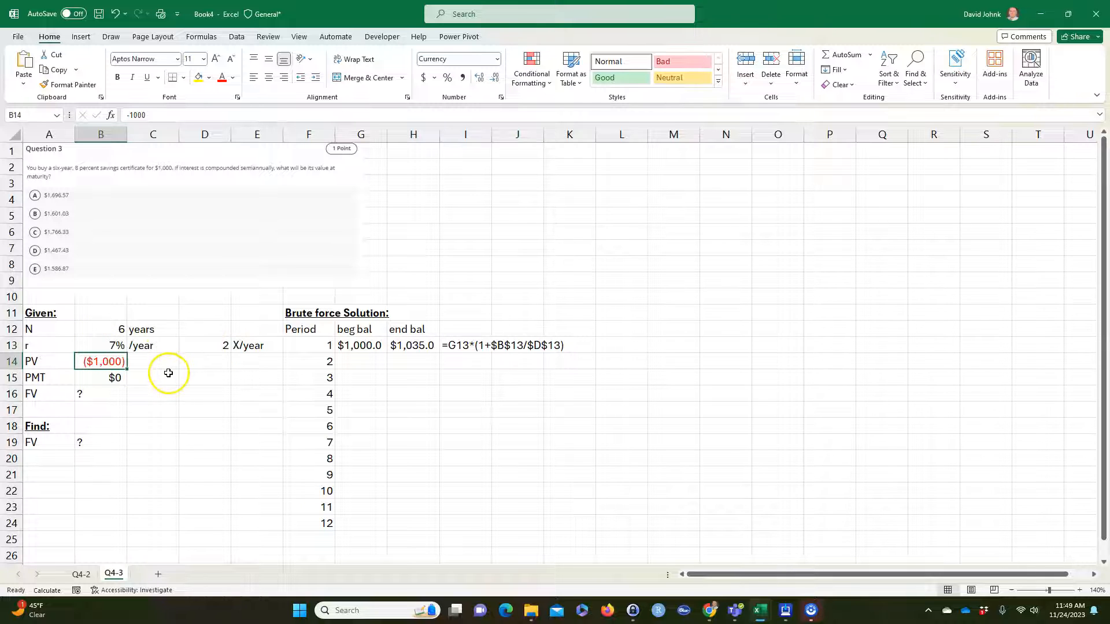
key("Up")
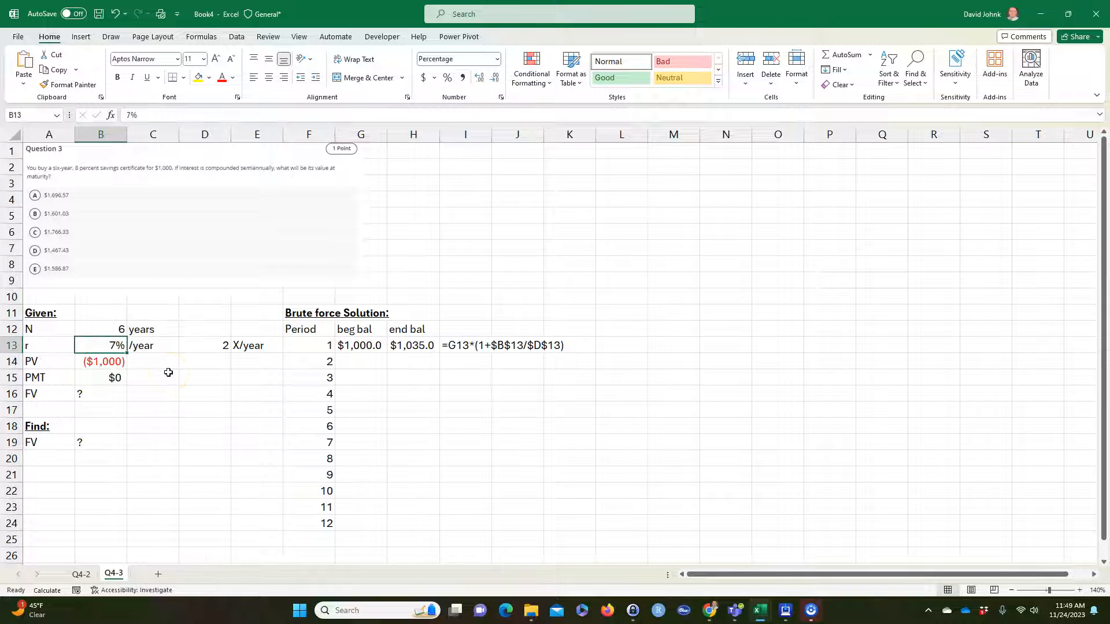
type("*")
key("Return")
key("Up")
key("ctrl+z")
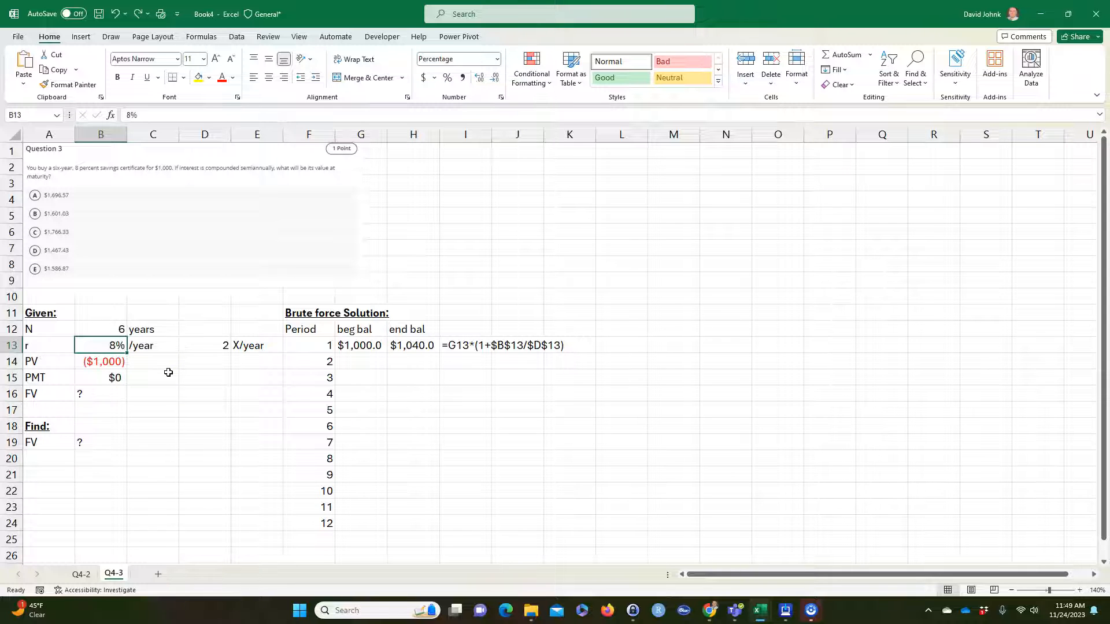
Link period 2's beginning balance in G14 to the previous ending balance with =H13
left_click(185, 391)
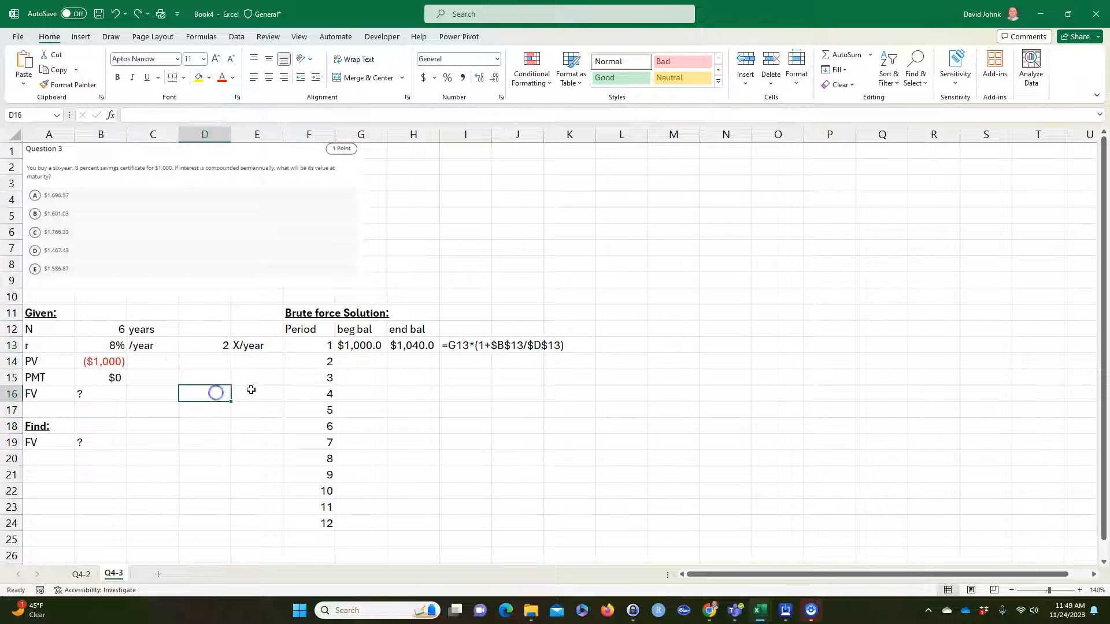
left_click(358, 363)
left_click(410, 345)
left_click(368, 361)
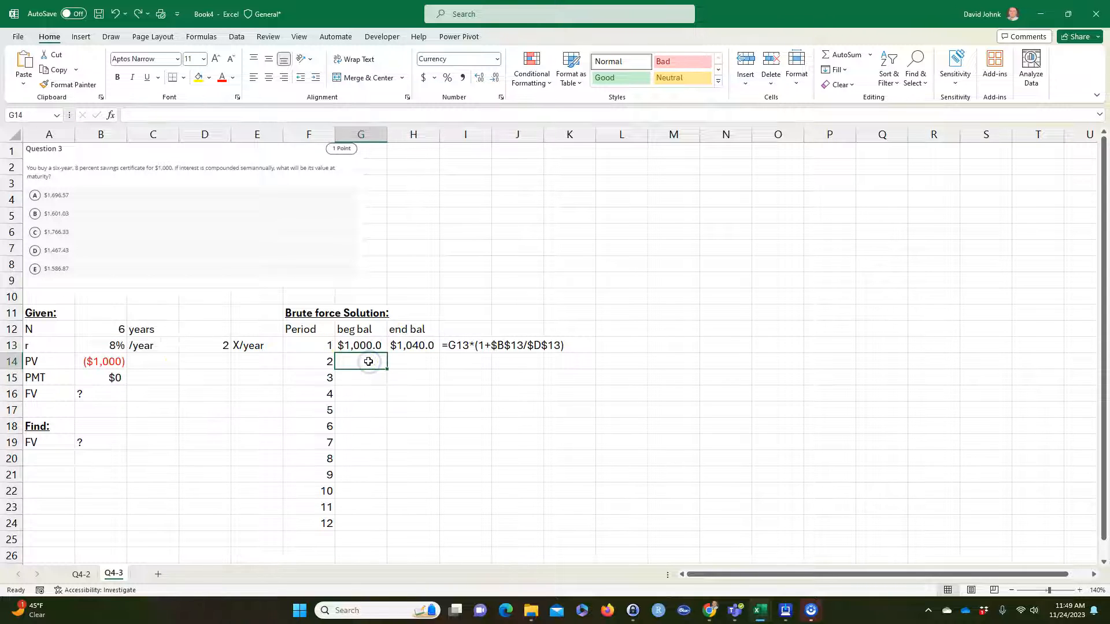
type("=")
left_click(407, 343)
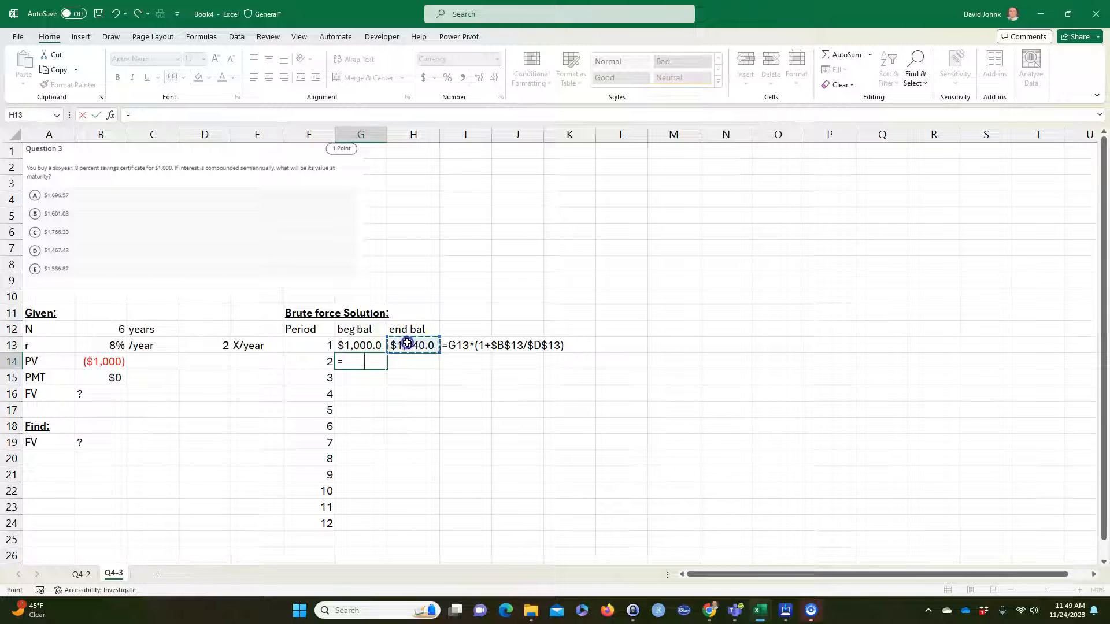
key("Return")
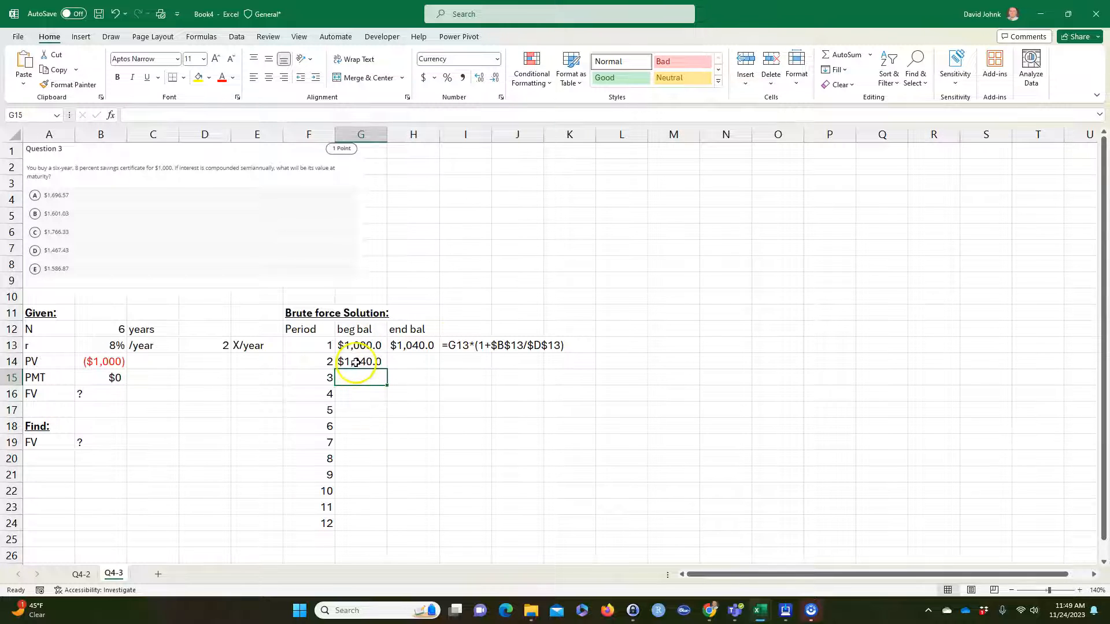
Fill the formulas in G14, H13 and I13 down through row 24 to complete all 12 periods
left_click(414, 347)
left_click(371, 363)
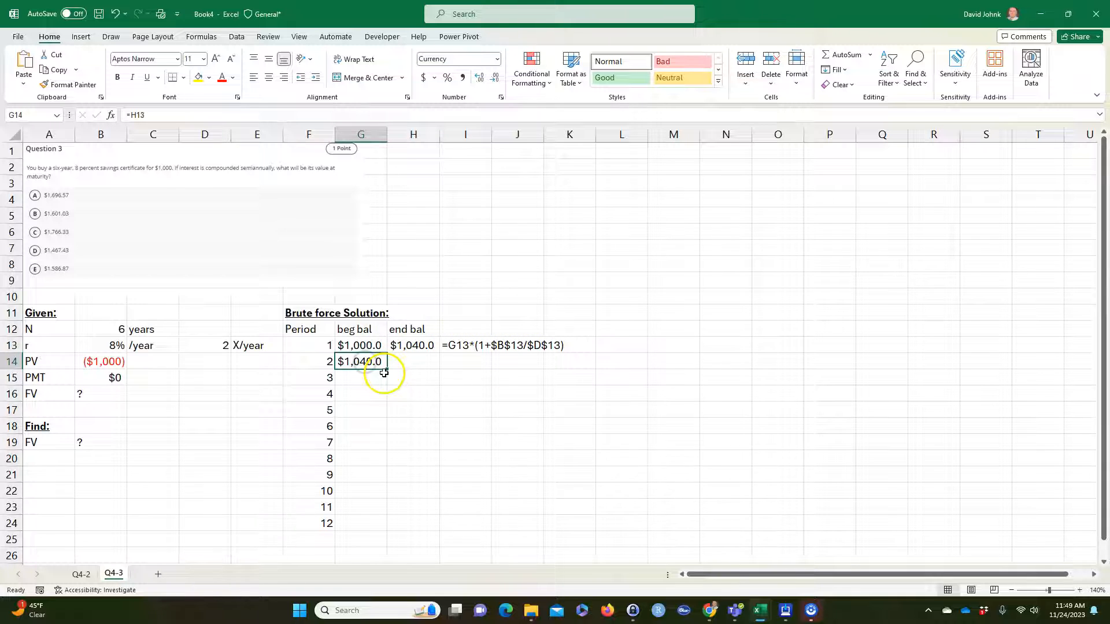
double_click(387, 369)
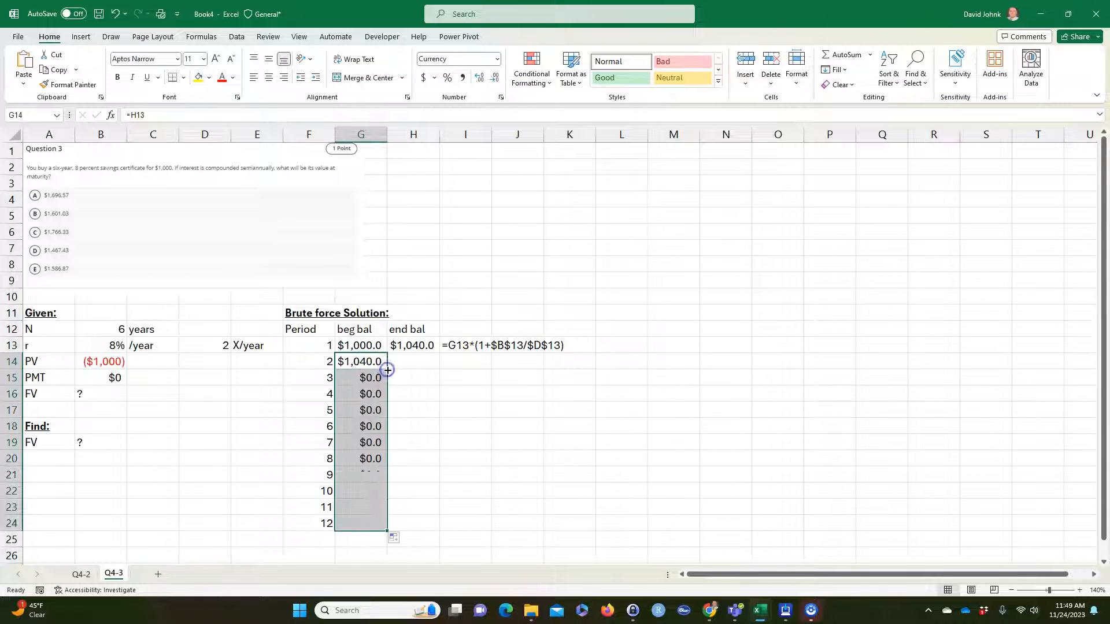
left_click(428, 346)
double_click(440, 353)
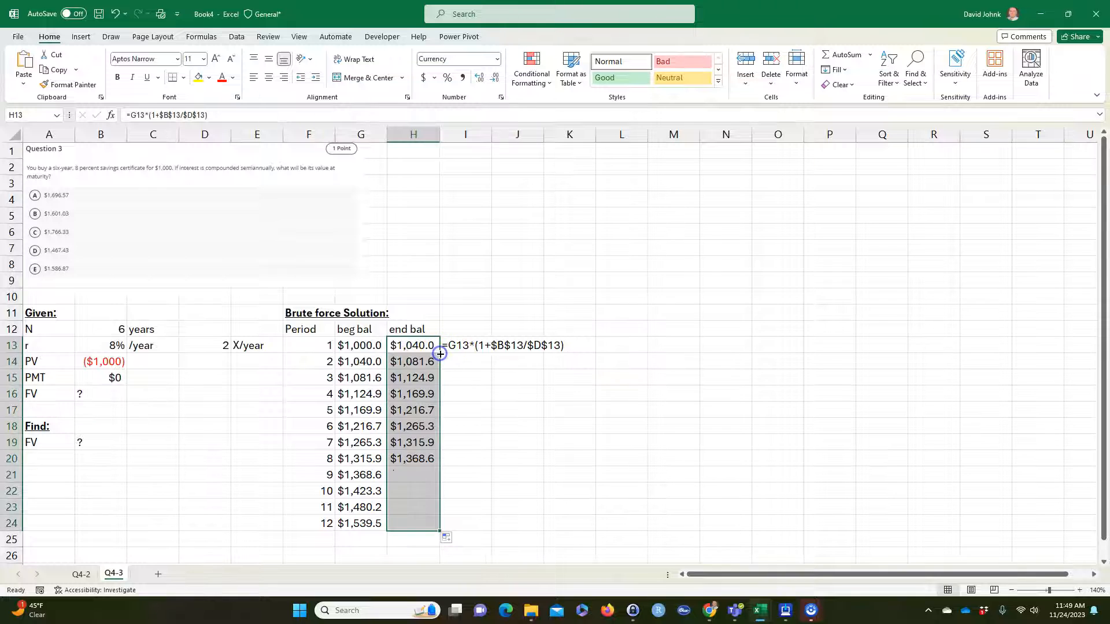
left_click(458, 350)
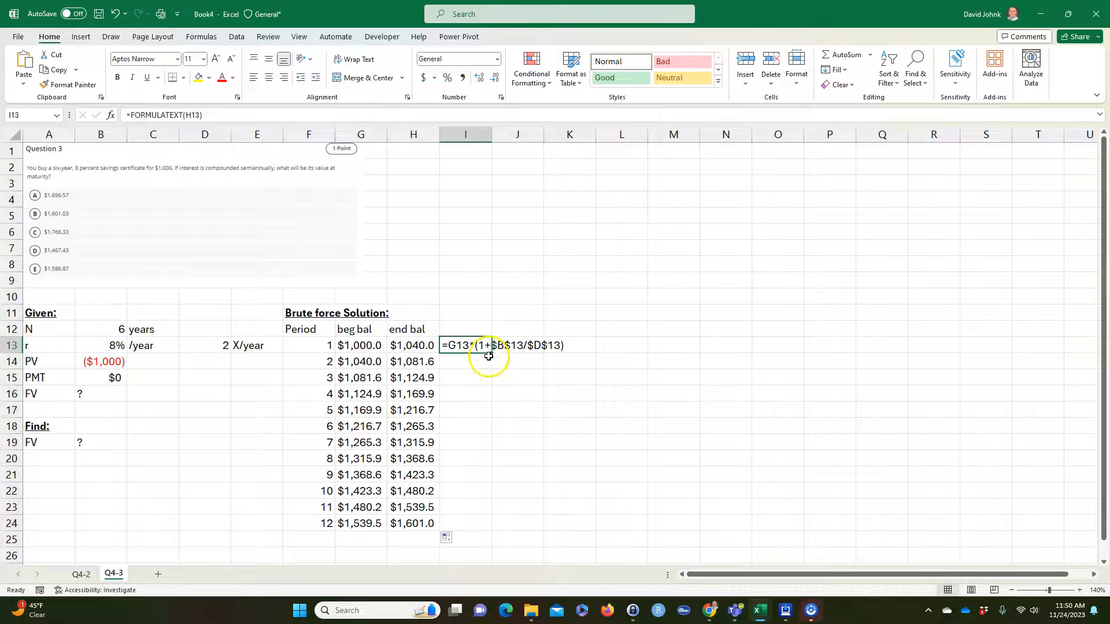
double_click(492, 353)
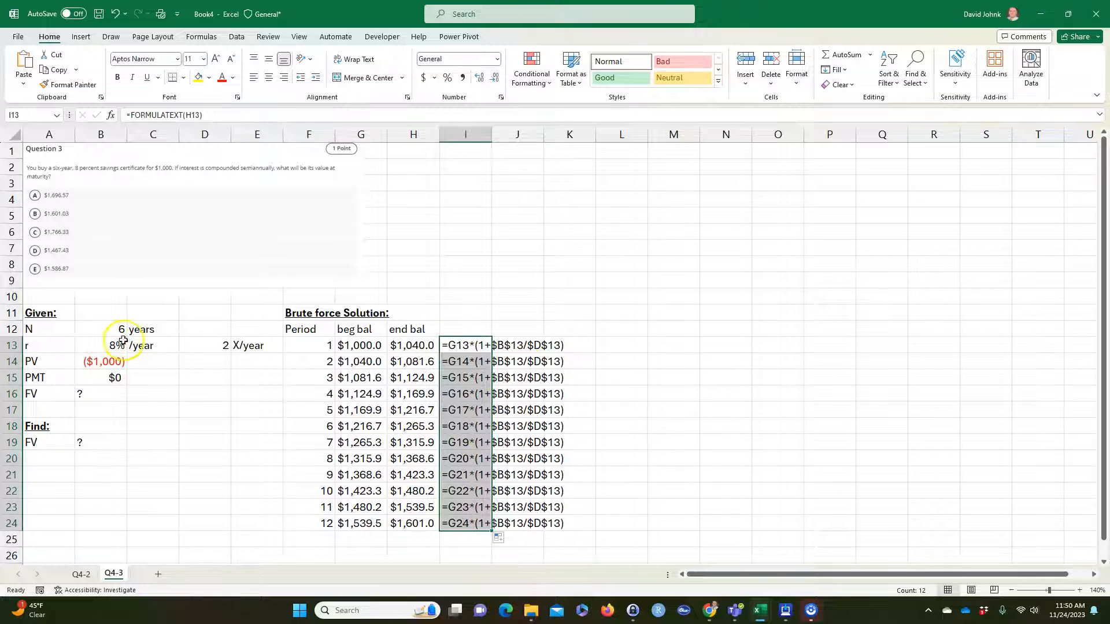
Highlight the final ending balance in H24 yellow and format the balances in G13:H24 to two decimal places
left_click(410, 525)
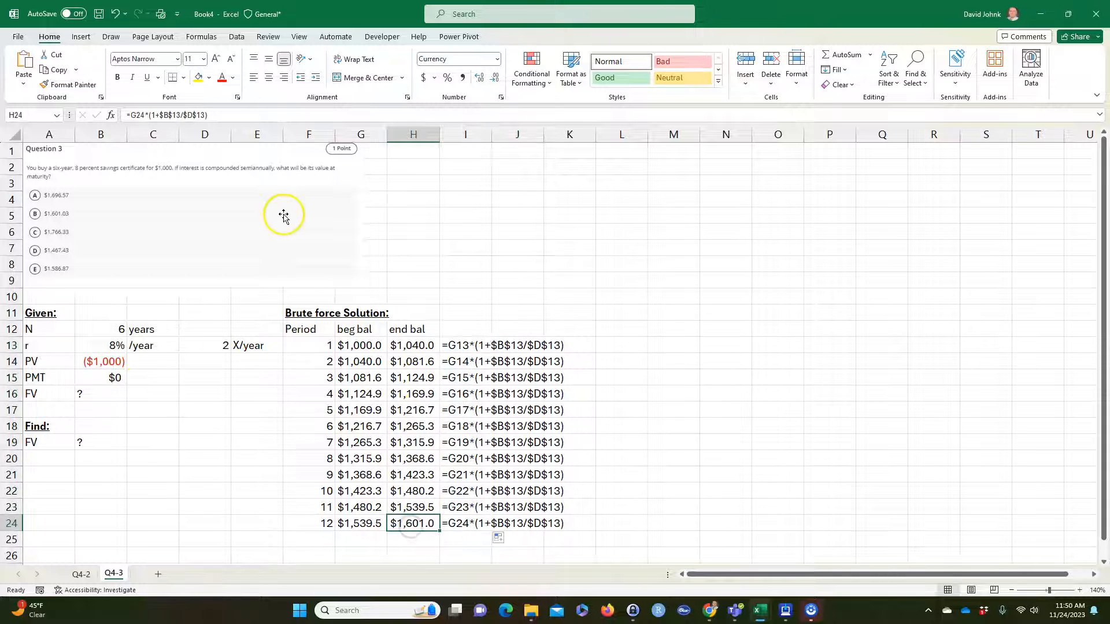
left_click(198, 77)
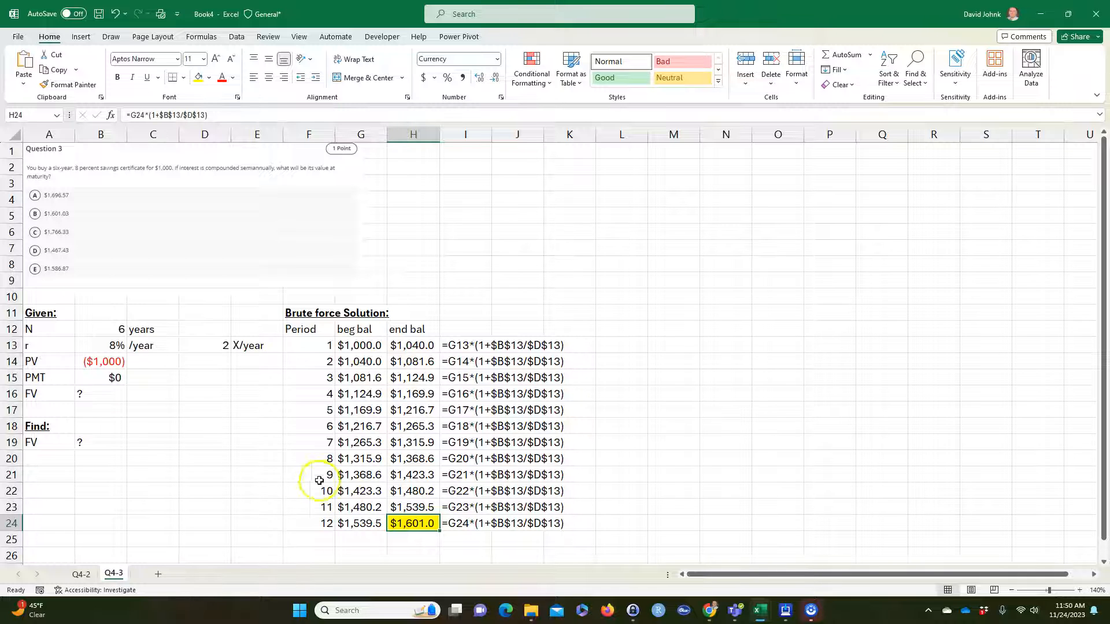
left_click_drag(374, 351, 421, 520)
left_click(486, 76)
left_click(482, 80)
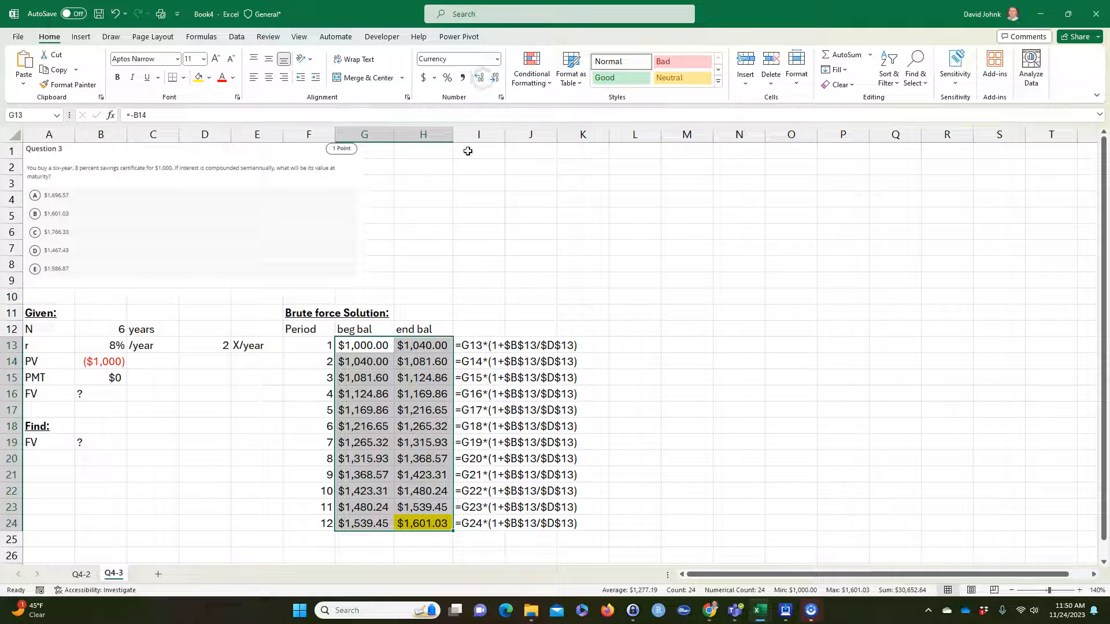
left_click(440, 527)
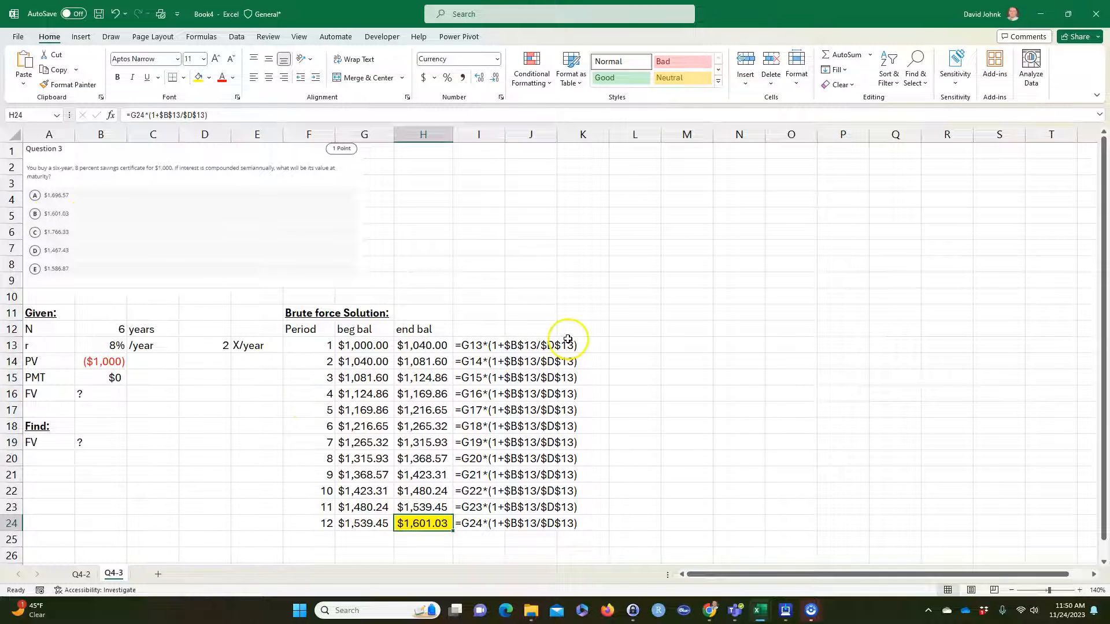
Add the heading "Finance FV formula Solution:" in L11 and make it bold and underlined
left_click(635, 311)
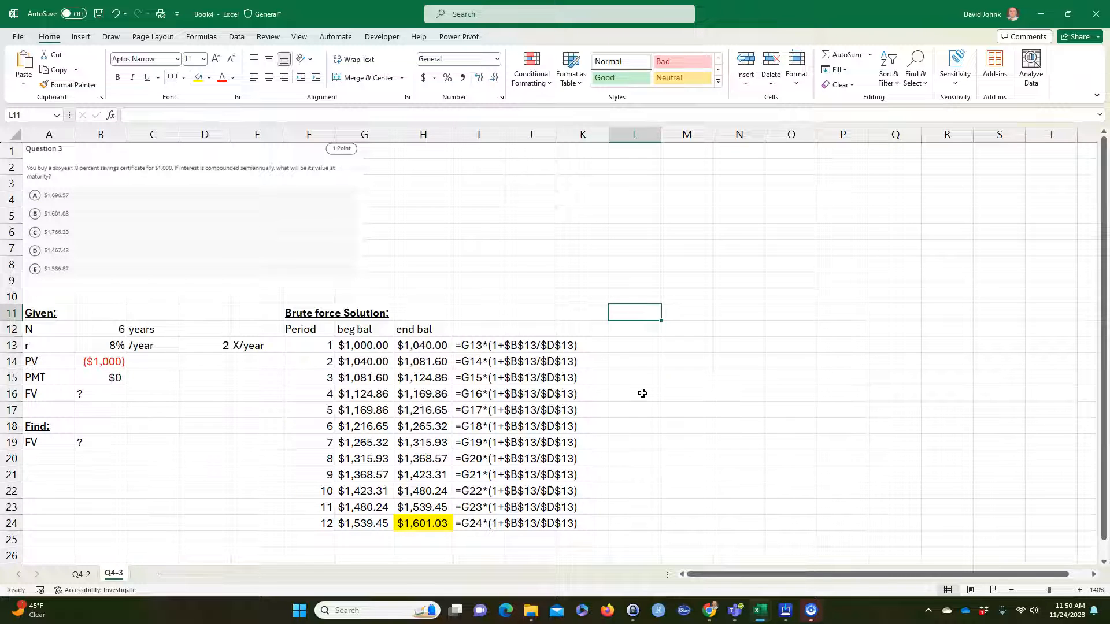
type("Al")
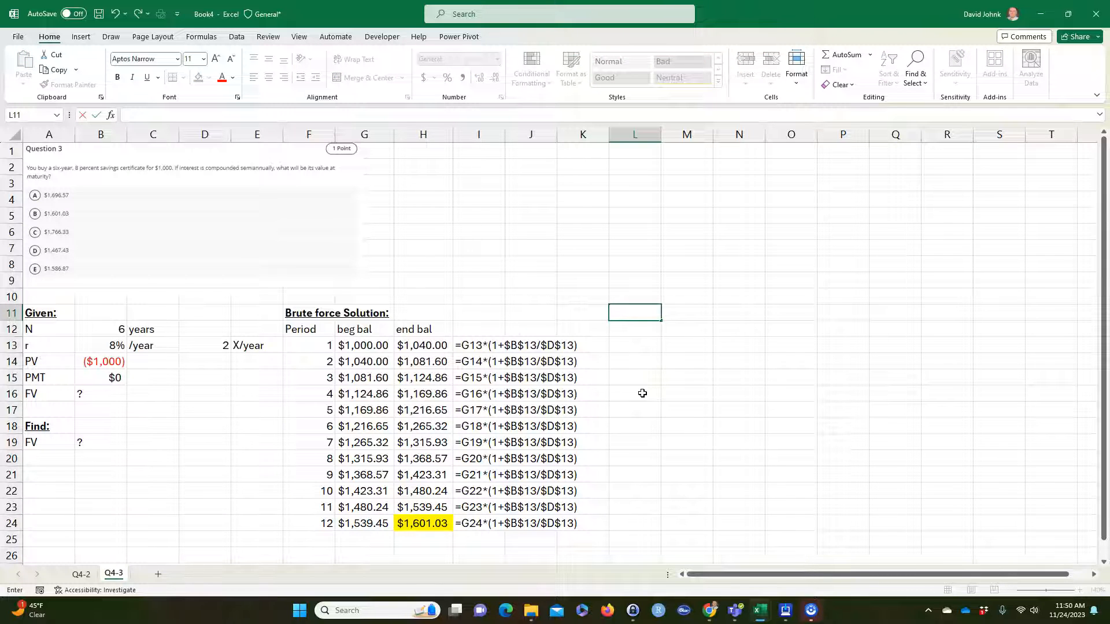
type("nance FV fo")
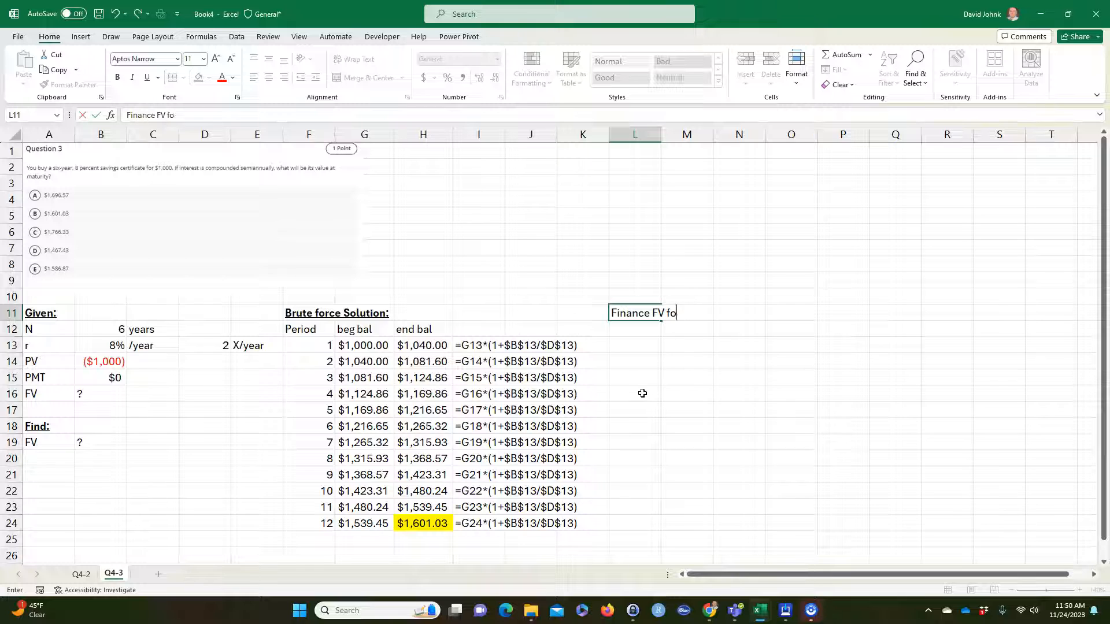
type("rmulat")
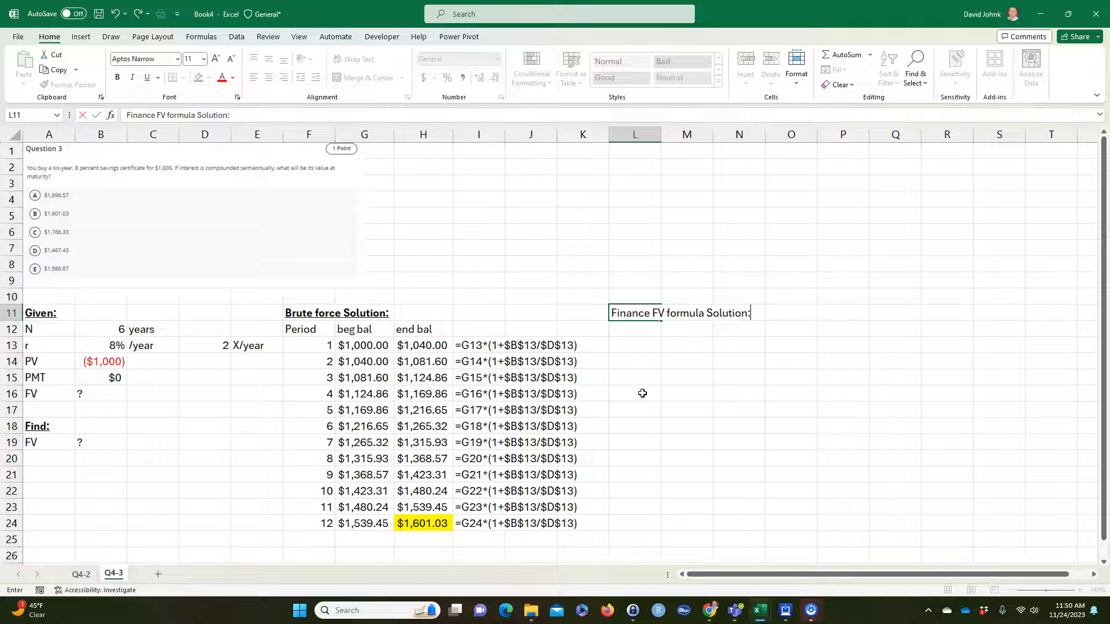
key("Up")
left_click(623, 316)
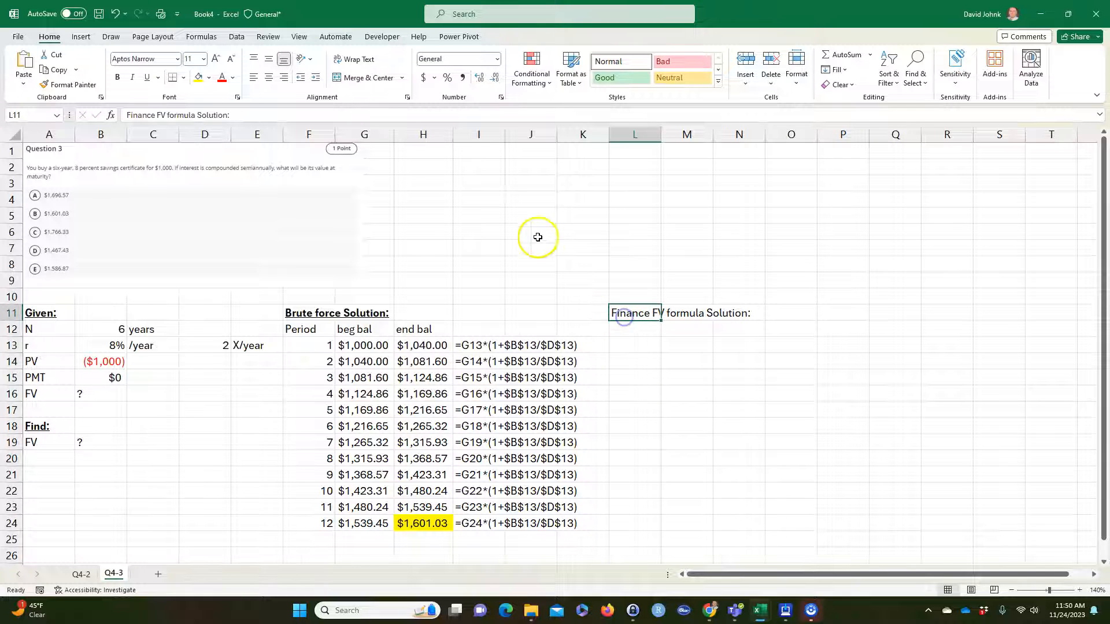
left_click(118, 77)
left_click(147, 77)
left_click(682, 399)
Label L12 "FV" and begin the future value formula in M12 with =-B14*(1+B13/D13)^(
left_click(639, 336)
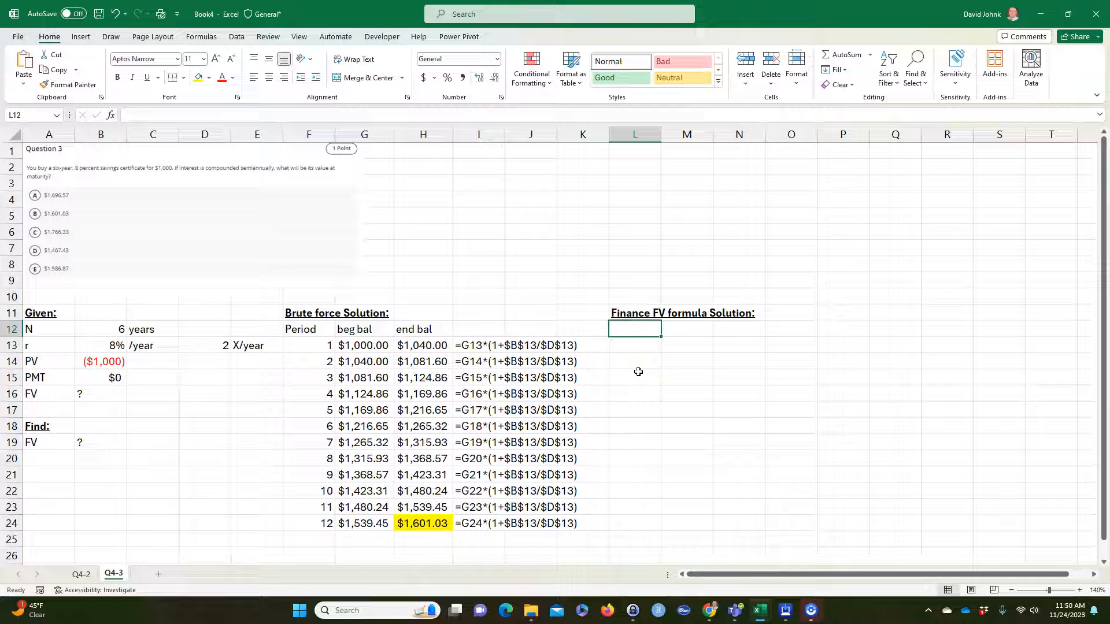
type("FV")
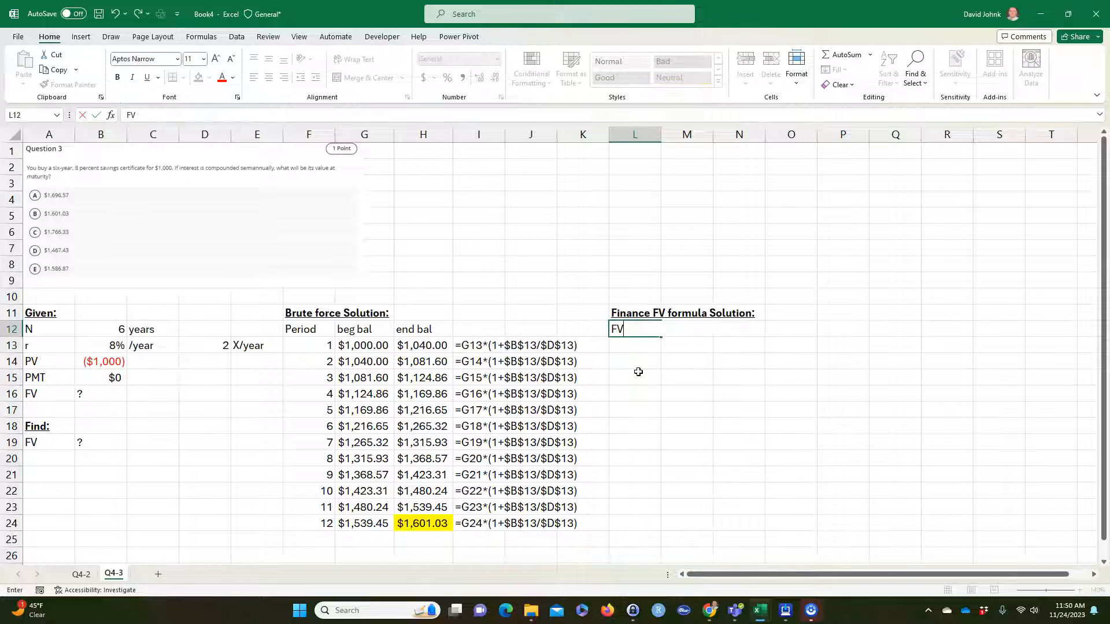
key("Tab")
type("=")
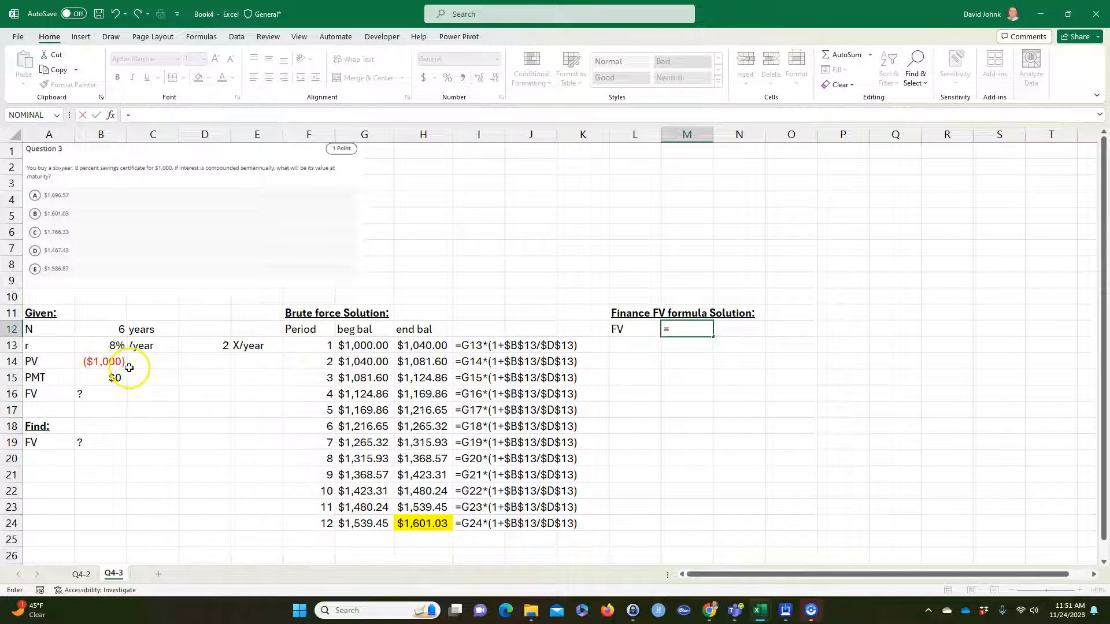
type("-")
left_click(93, 362)
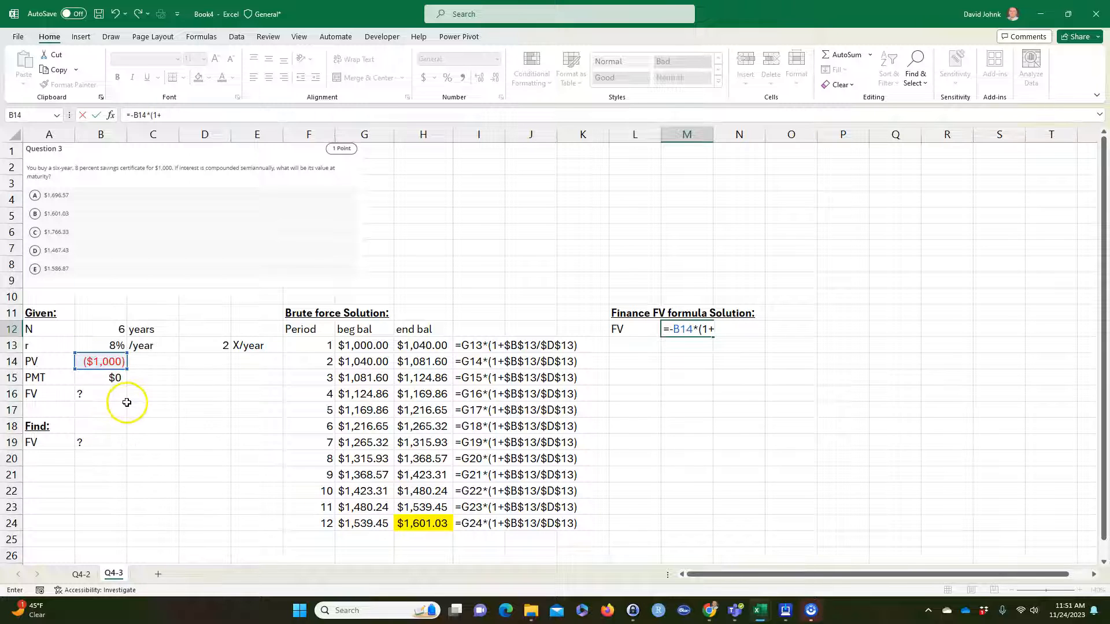
left_click(106, 345)
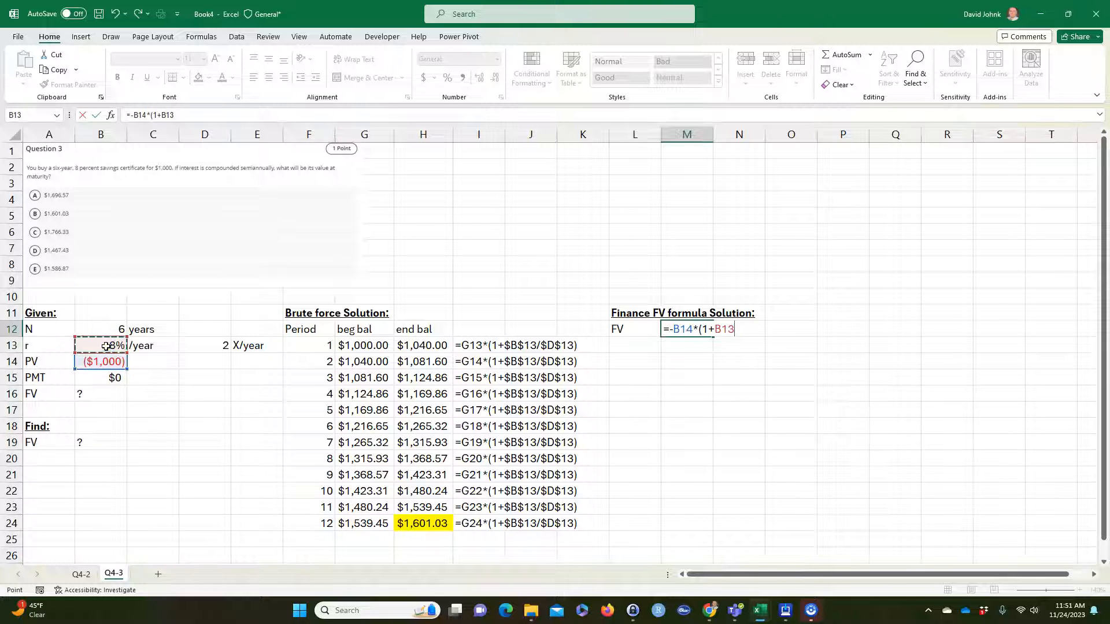
type("/")
left_click(214, 348)
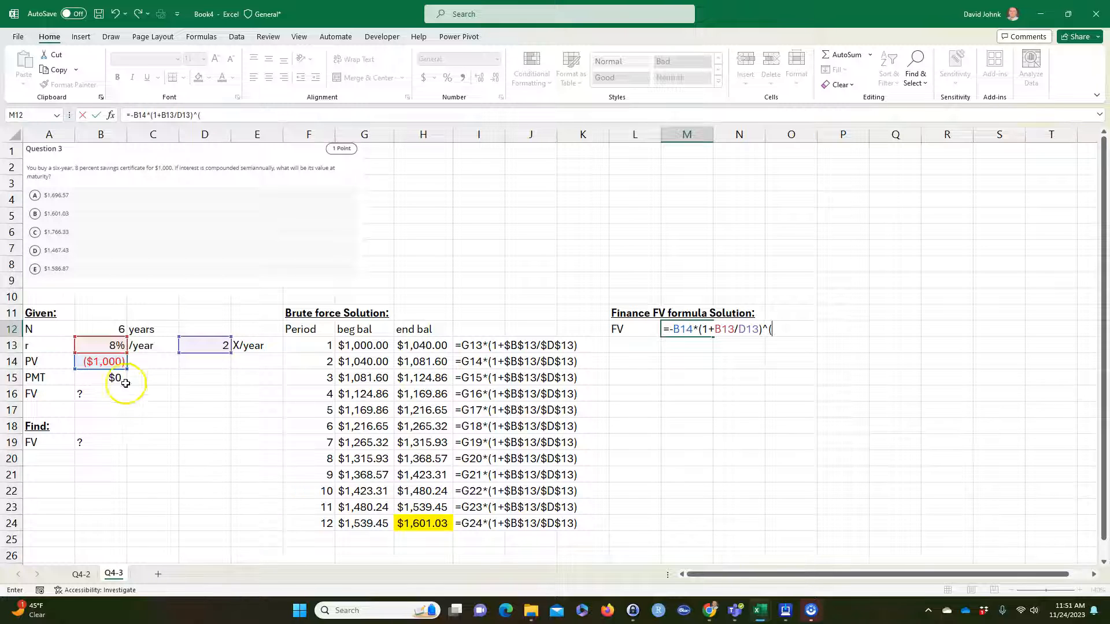
Complete the M12 formula with the exponent (B12*D13) and highlight L12:M12 in yellow
left_click(101, 330)
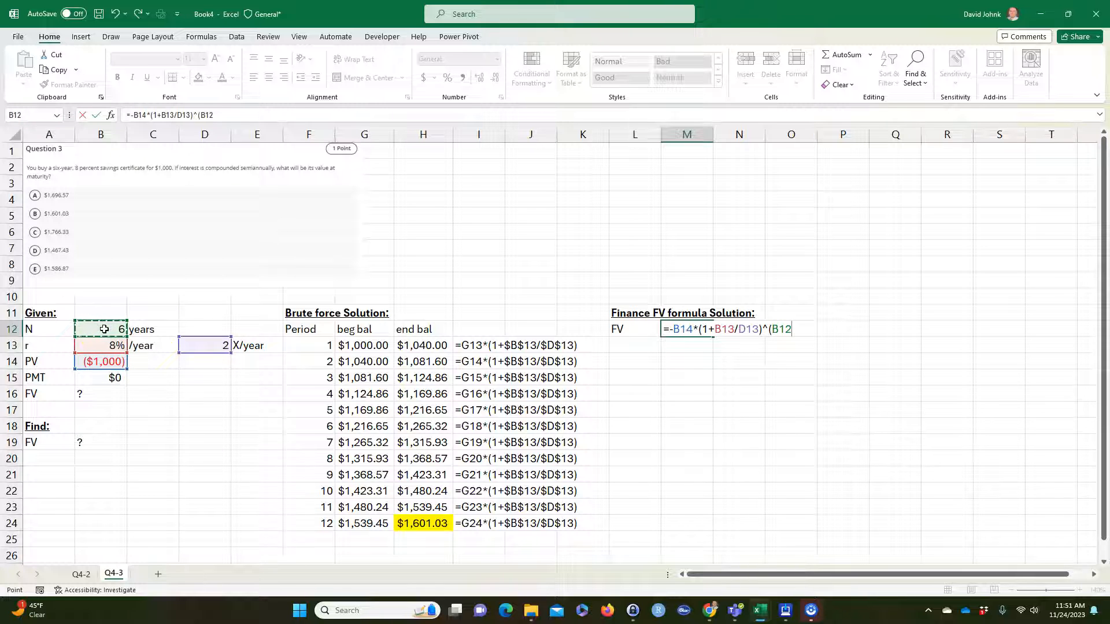
type("*")
left_click(203, 345)
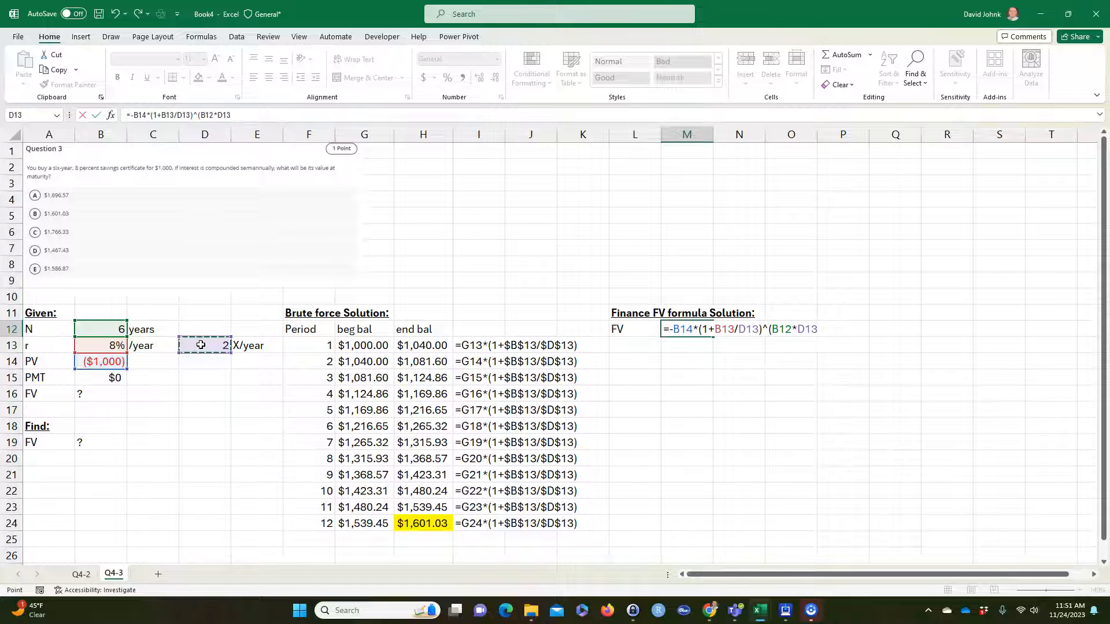
left_click(678, 330)
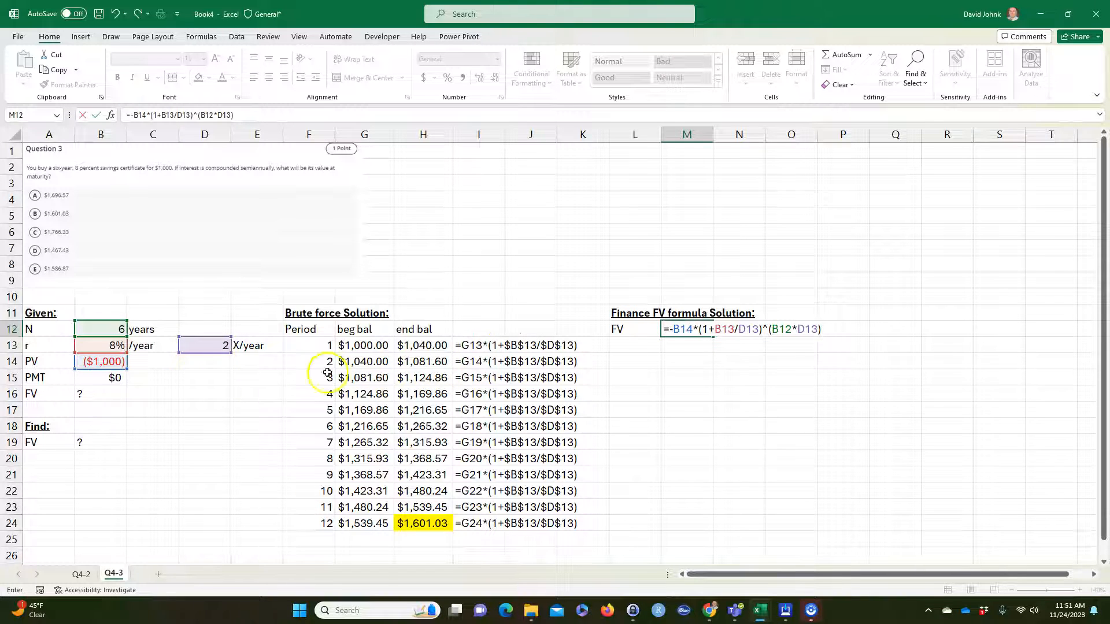
left_click(663, 339)
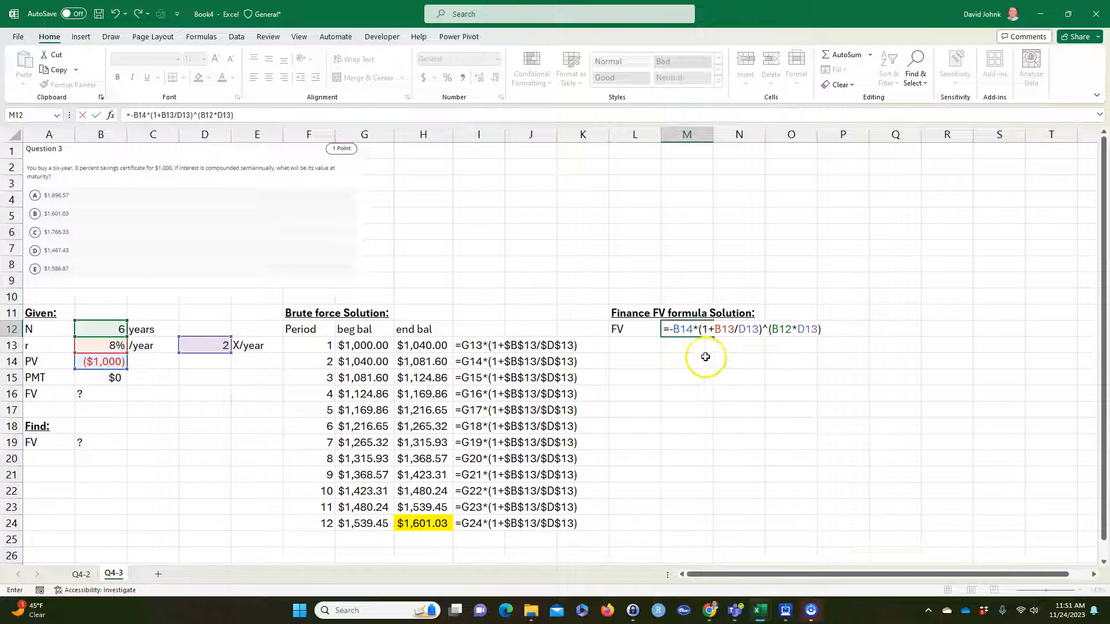
key("Return")
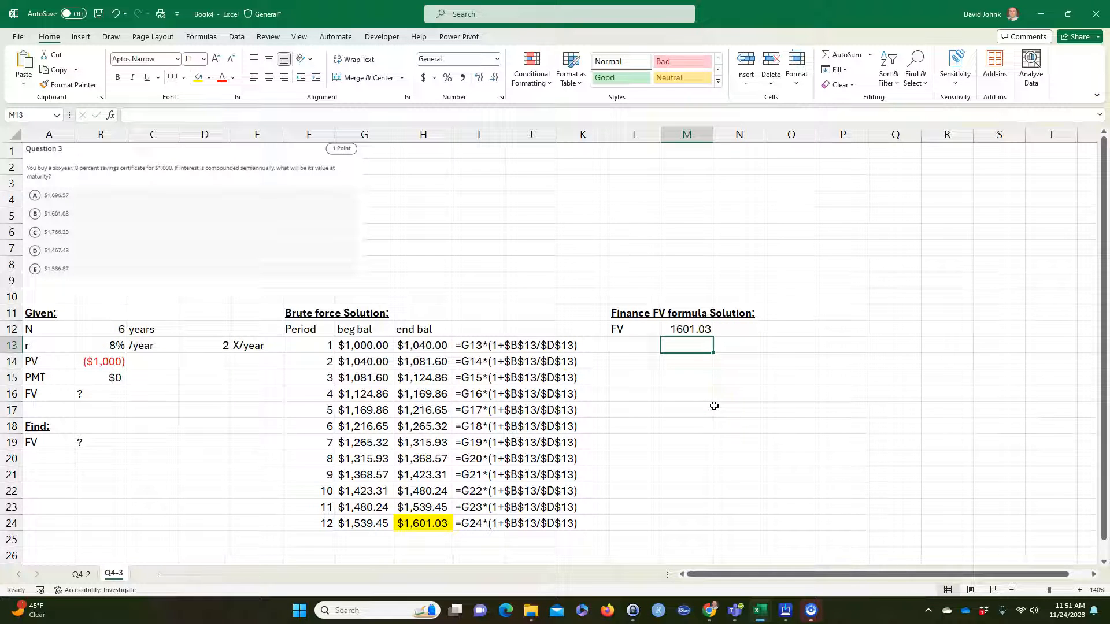
left_click_drag(636, 330, 669, 331)
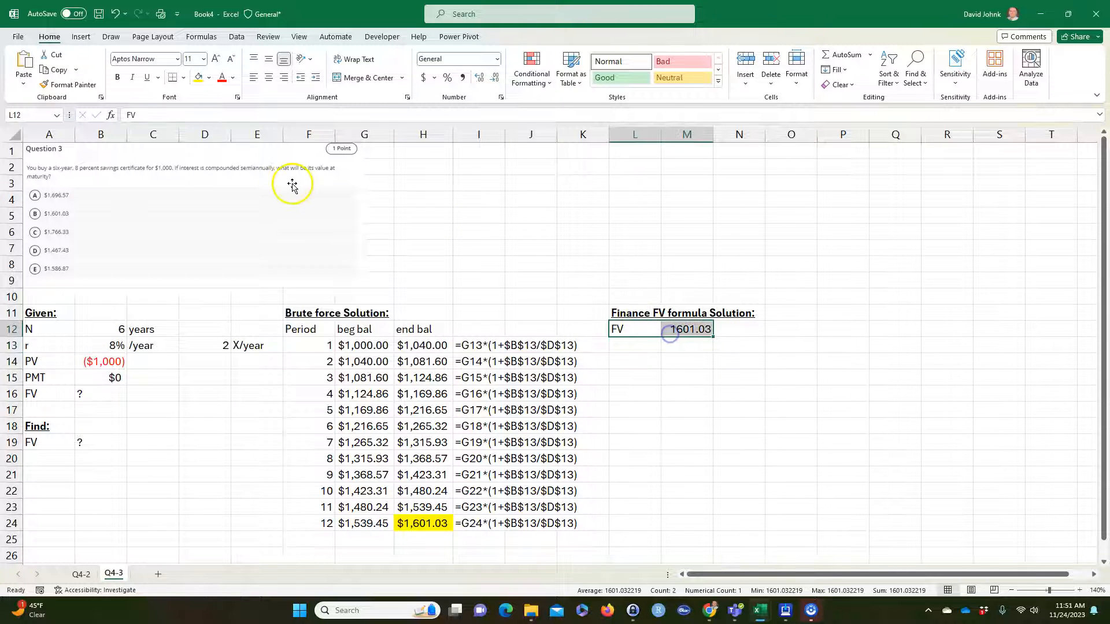
left_click(198, 77)
left_click(474, 520)
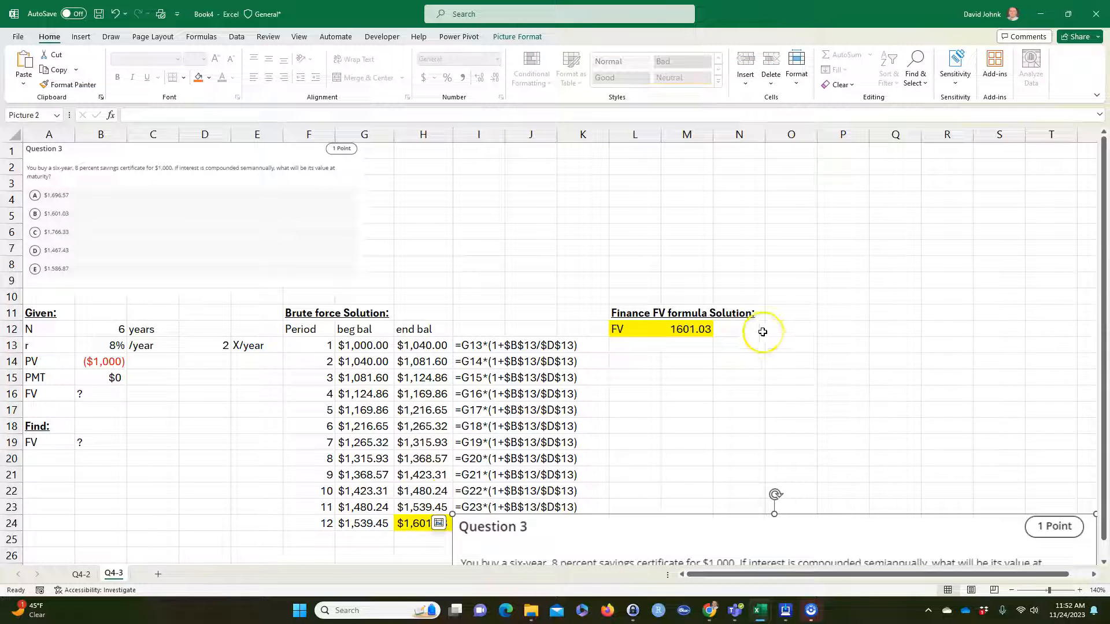
left_click(730, 330)
key("ctrl+v")
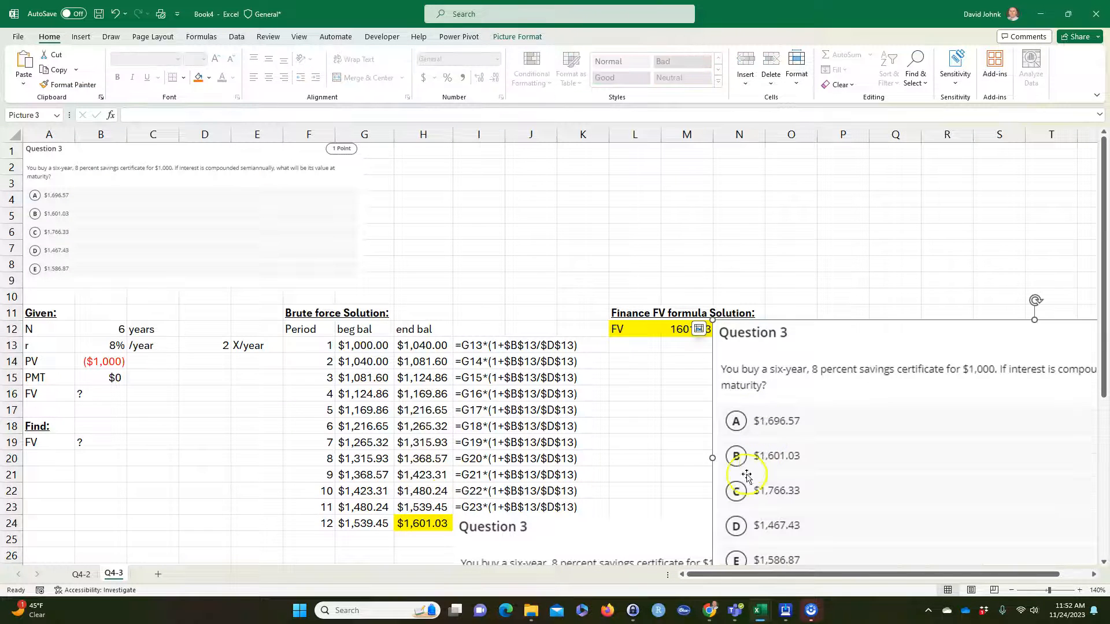
left_click(668, 426)
left_click(749, 388)
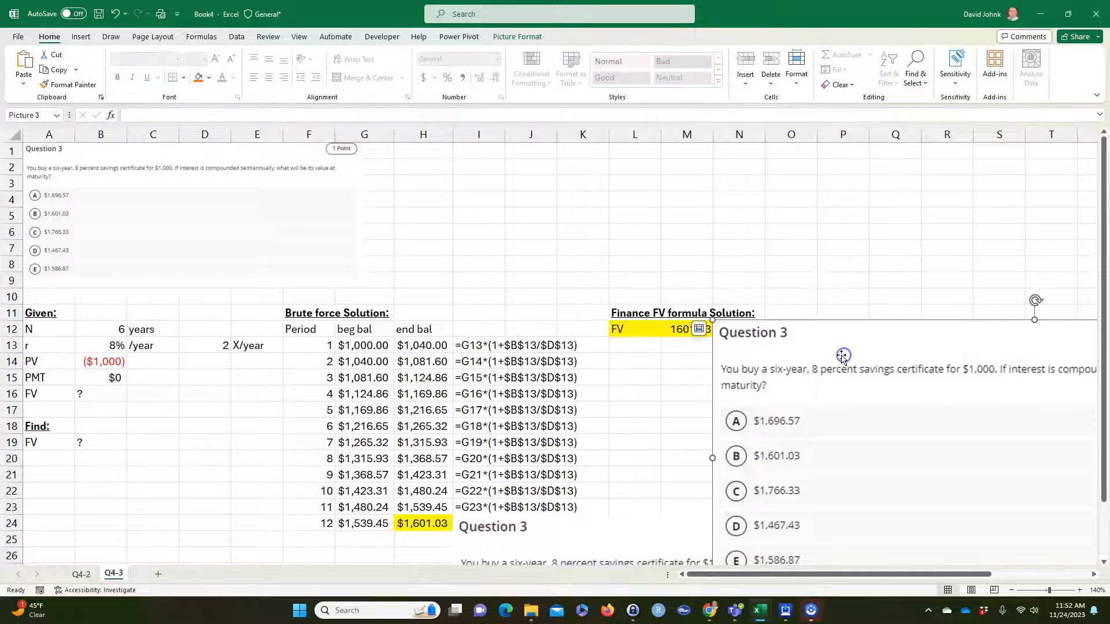
key("Delete")
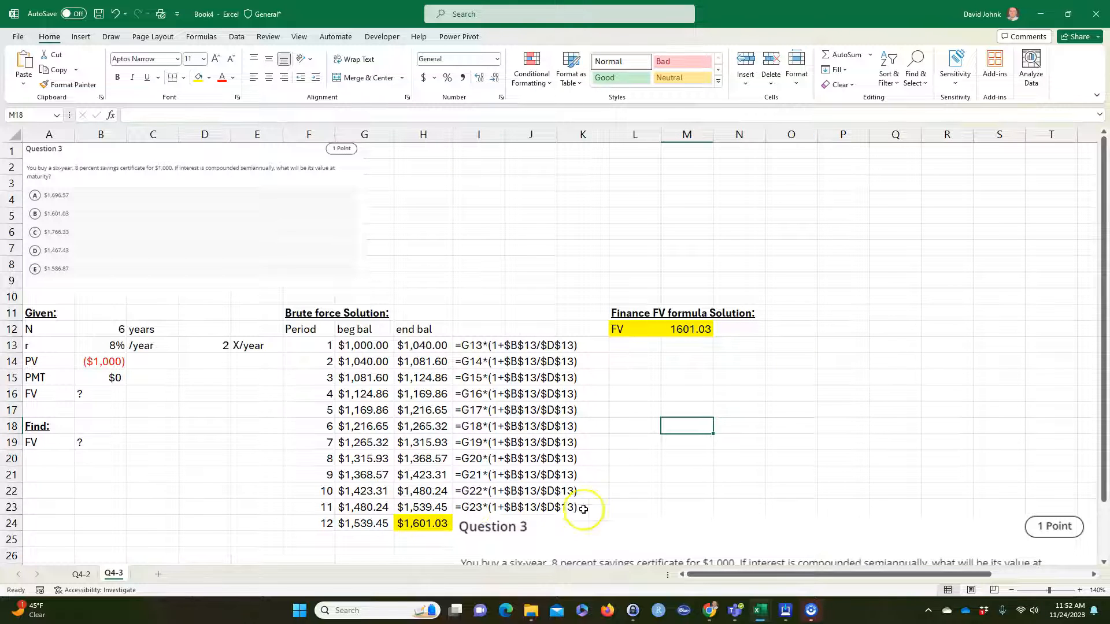
left_click(619, 521)
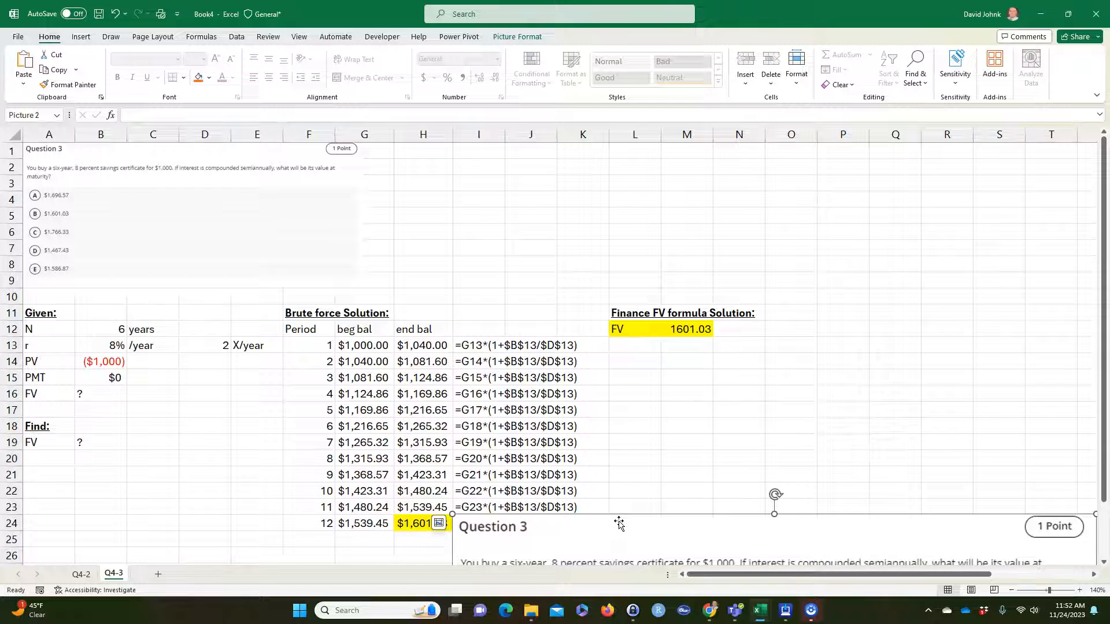
key("Delete")
Copy the FORMULATEXT formula from I24 into N12 to show the formula used in M12
left_click(535, 526)
left_click(469, 521)
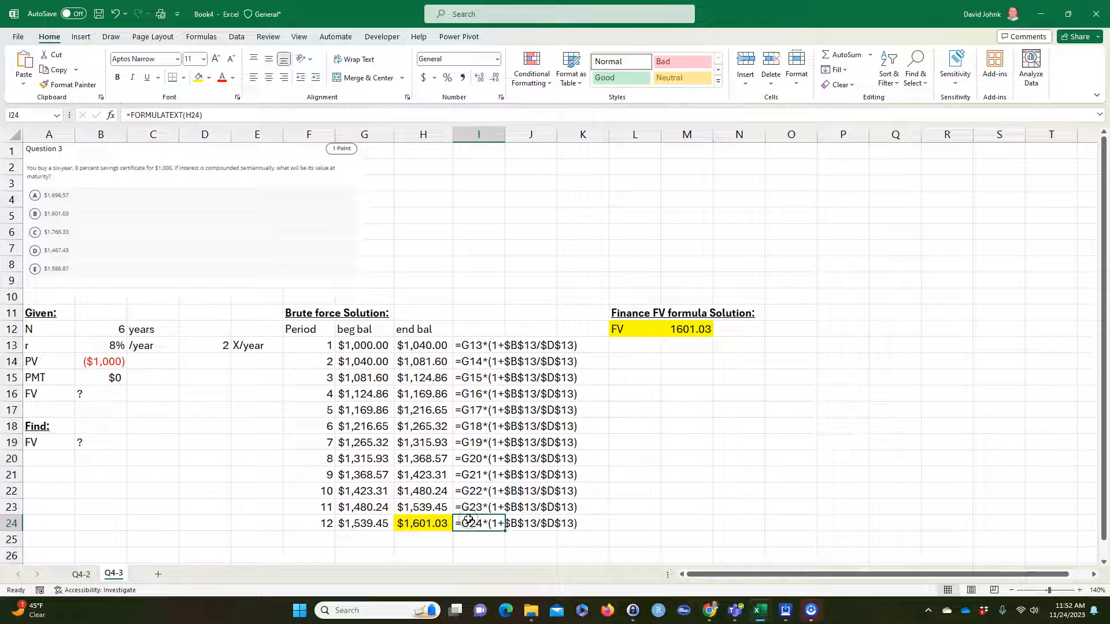
key("ctrl+c")
left_click(739, 327)
key("ctrl+v")
left_click(754, 441)
Enter the heading "FV Excel Function" in L14
left_click(627, 361)
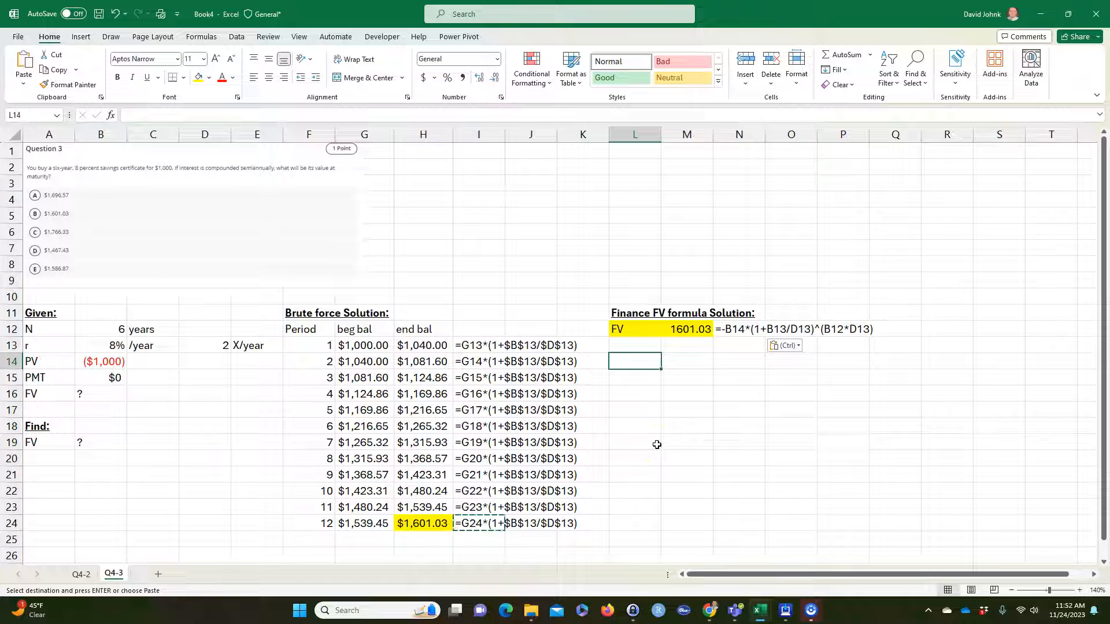
type("FV E")
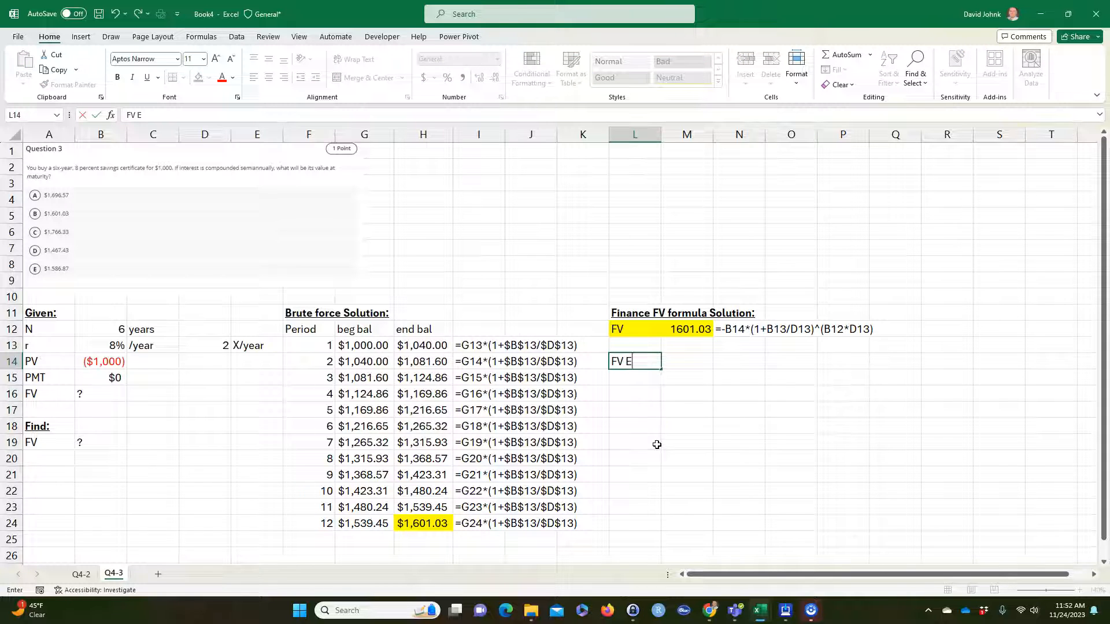
type("xcel Function")
key("Return")
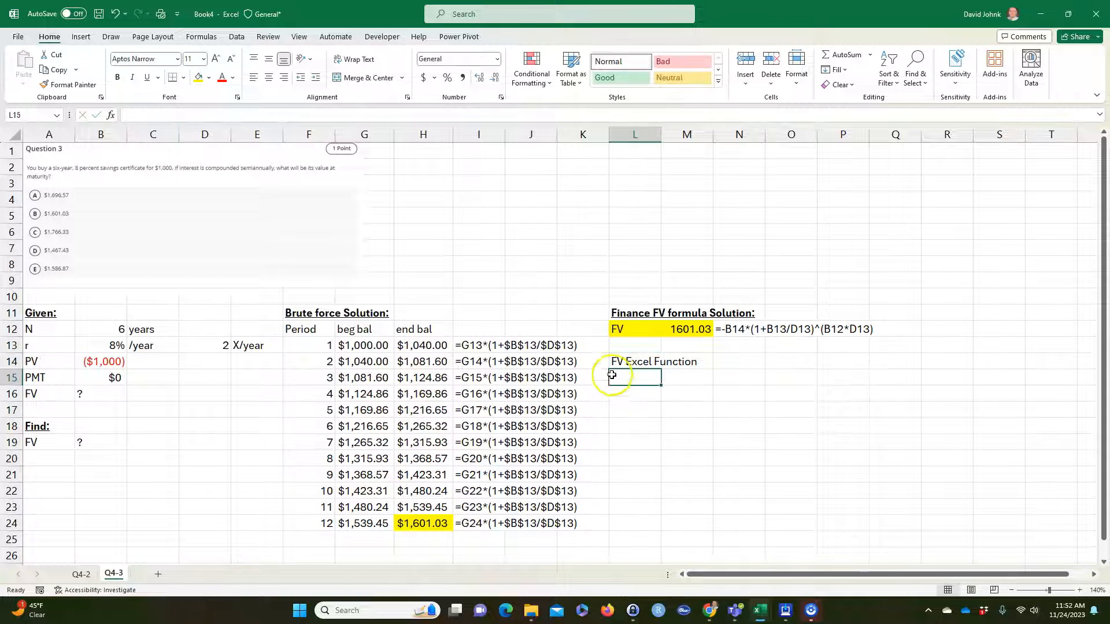
Extend the L14 heading to "FV Excel Function Solution:" and make it bold and underlined
left_click(614, 362)
double_click(614, 362)
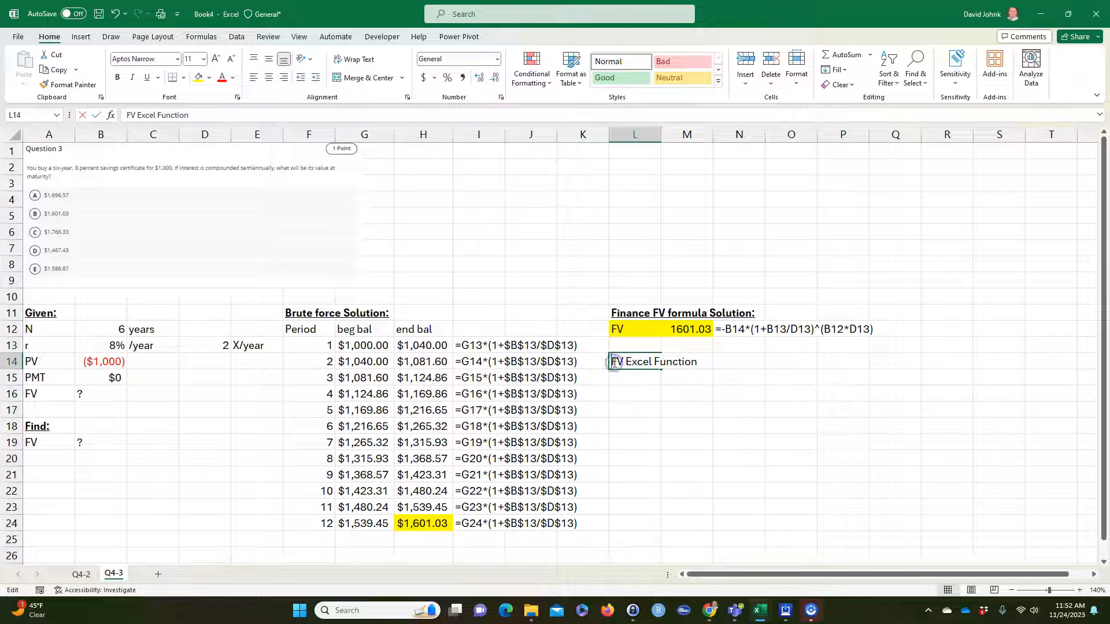
left_click(704, 360)
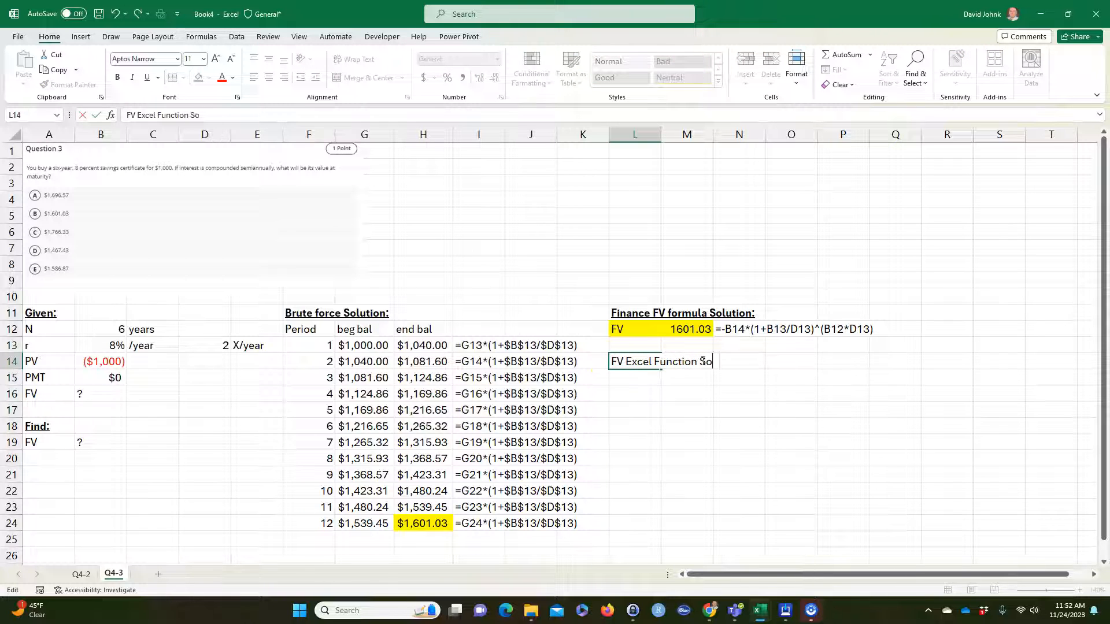
type("Soluiot")
key("BackSpace")
key("BackSpace")
key("BackSpace")
key("ctrl+Return")
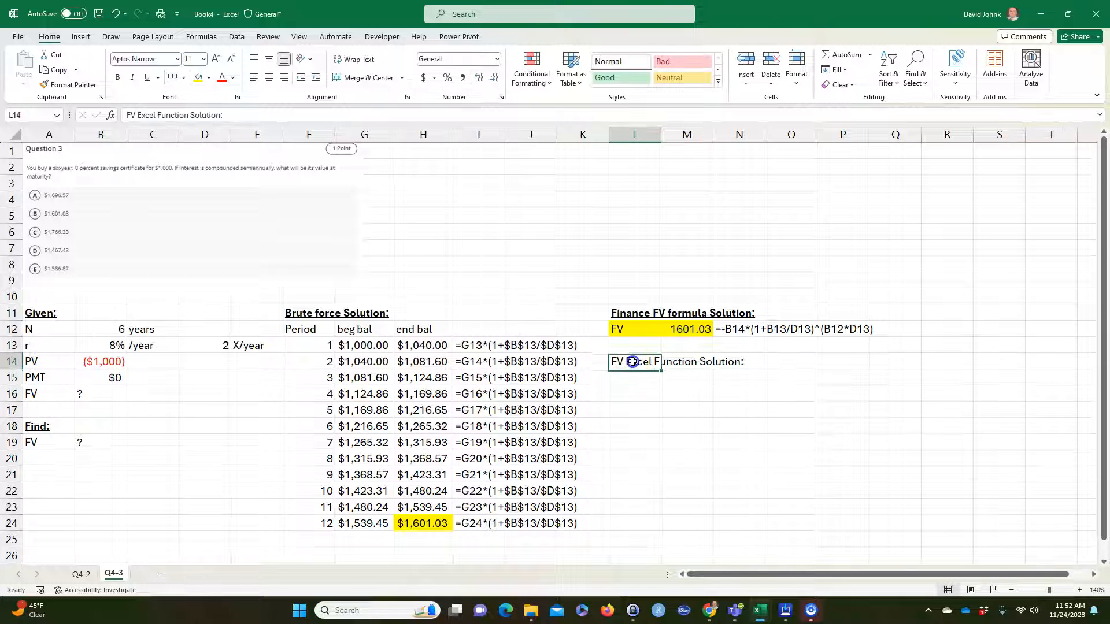
left_click(118, 77)
left_click(146, 77)
Label L15 "FV" beneath the Excel function heading, discarding the suggested autocomplete text
left_click(628, 381)
type("FV")
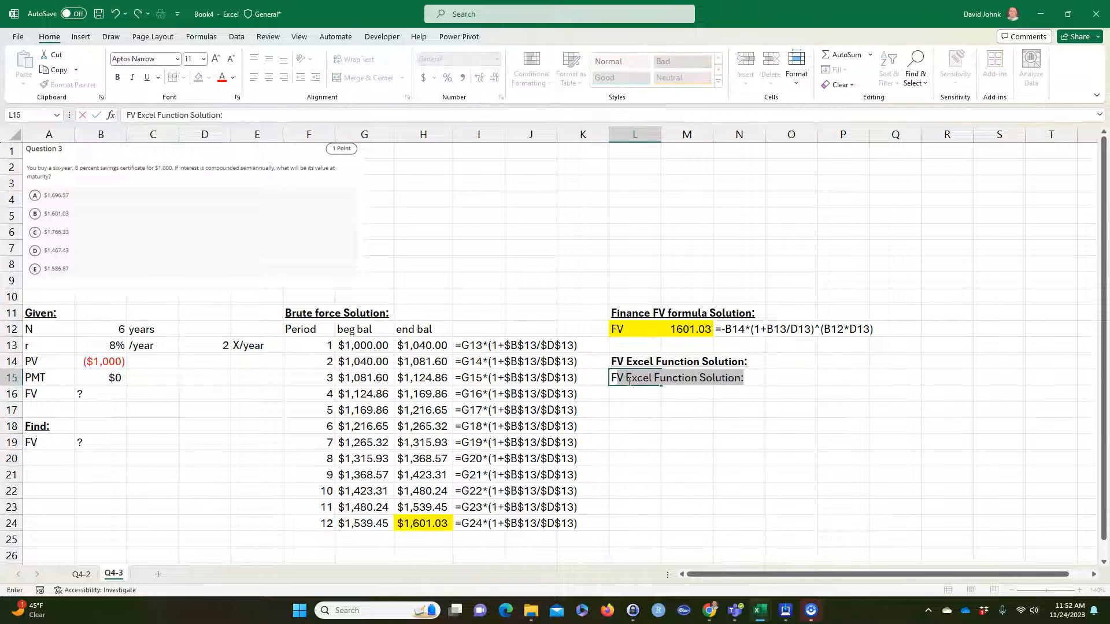
key("Delete")
key("Tab")
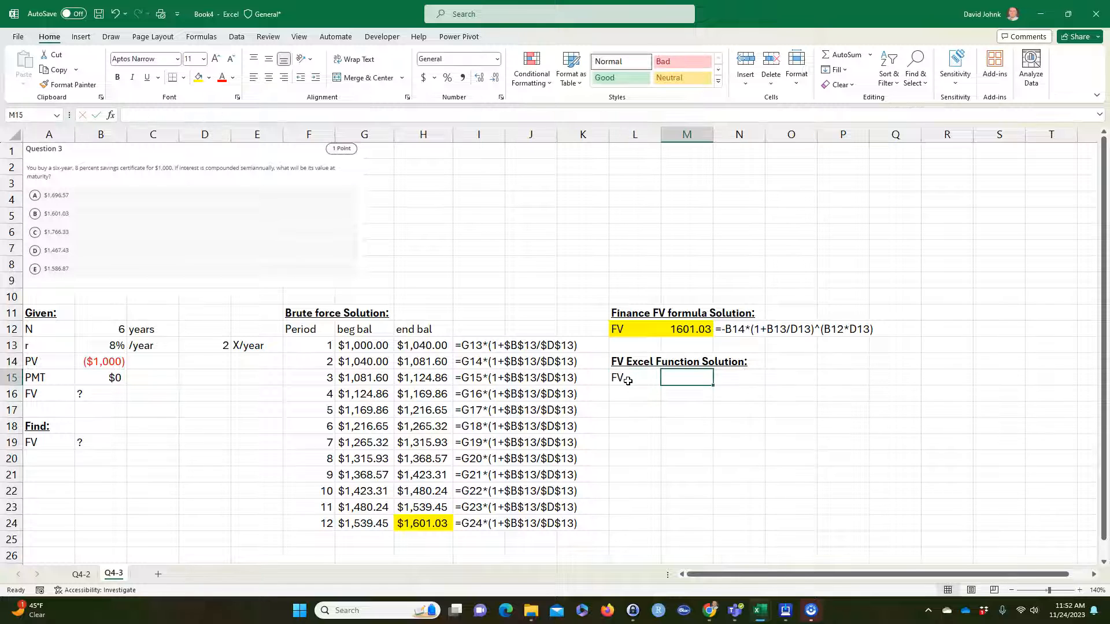
Start an FV formula in M15 with rate B13/D13 and number of periods D13*B12
type("=FV(")
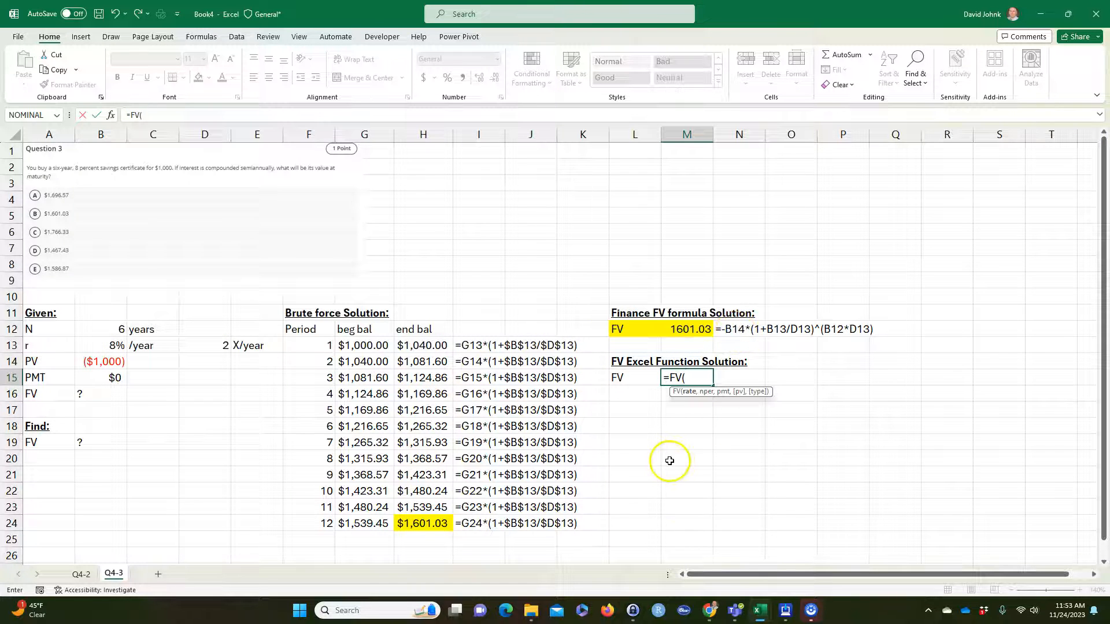
left_click(104, 346)
left_click(223, 344)
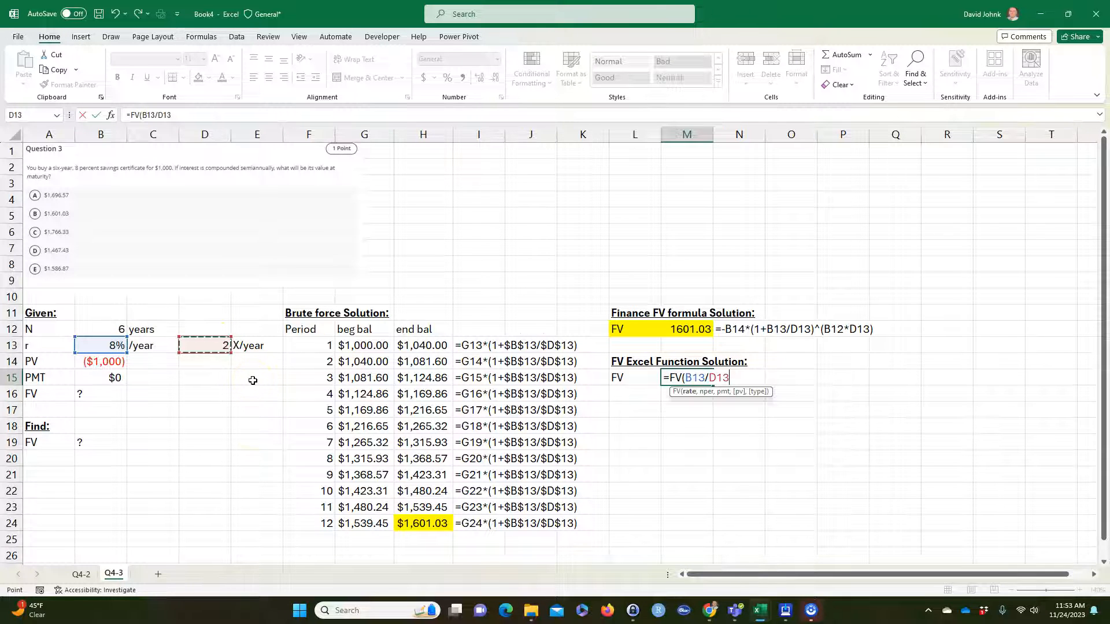
left_click(201, 347)
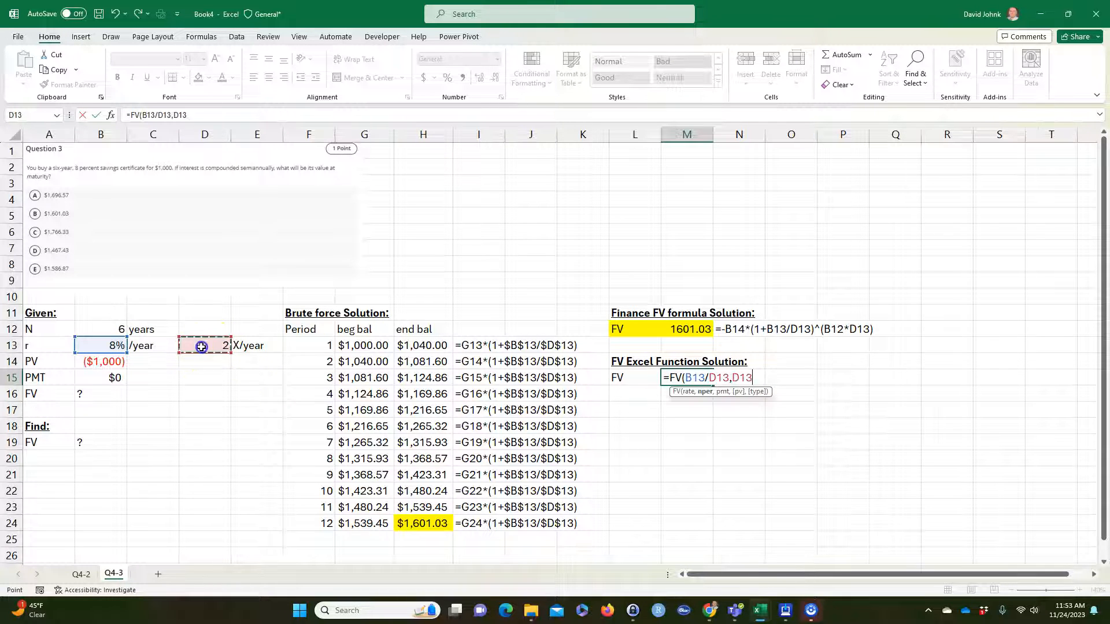
type("*")
left_click(111, 330)
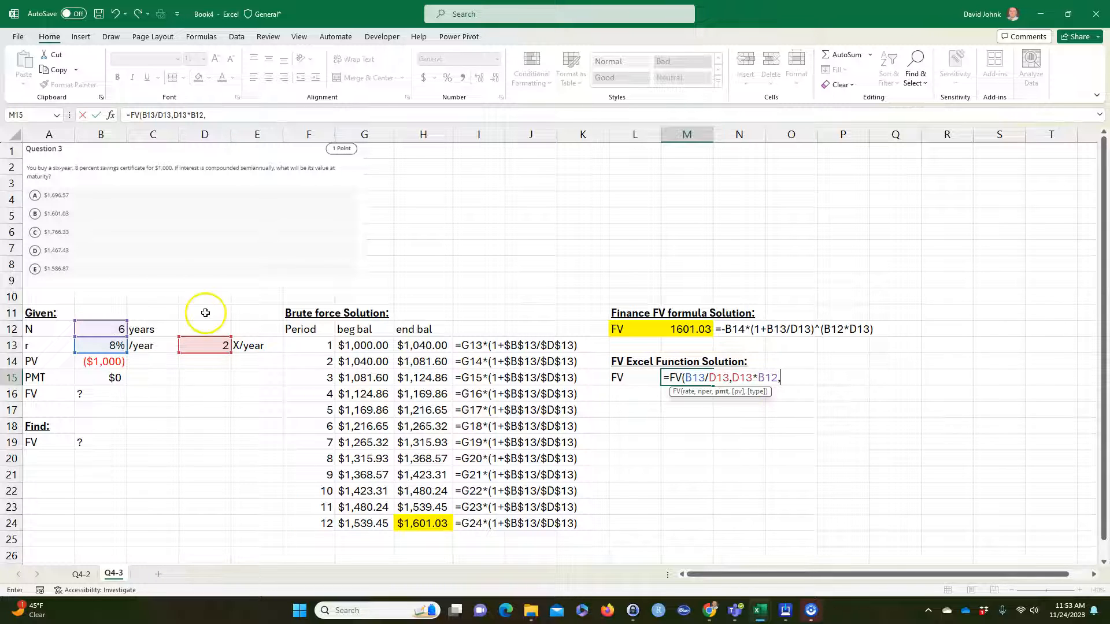
left_click(685, 378)
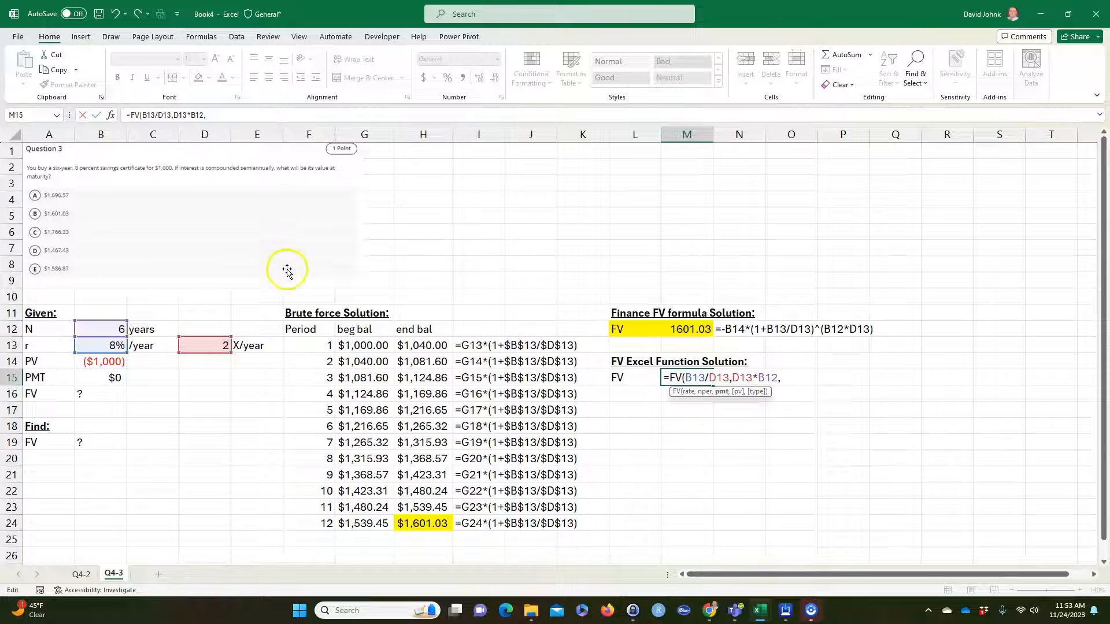
Complete the M15 FV function's arguments with Pmt B15 and Pv B14
left_click(109, 118)
left_click_drag(642, 220, 937, 237)
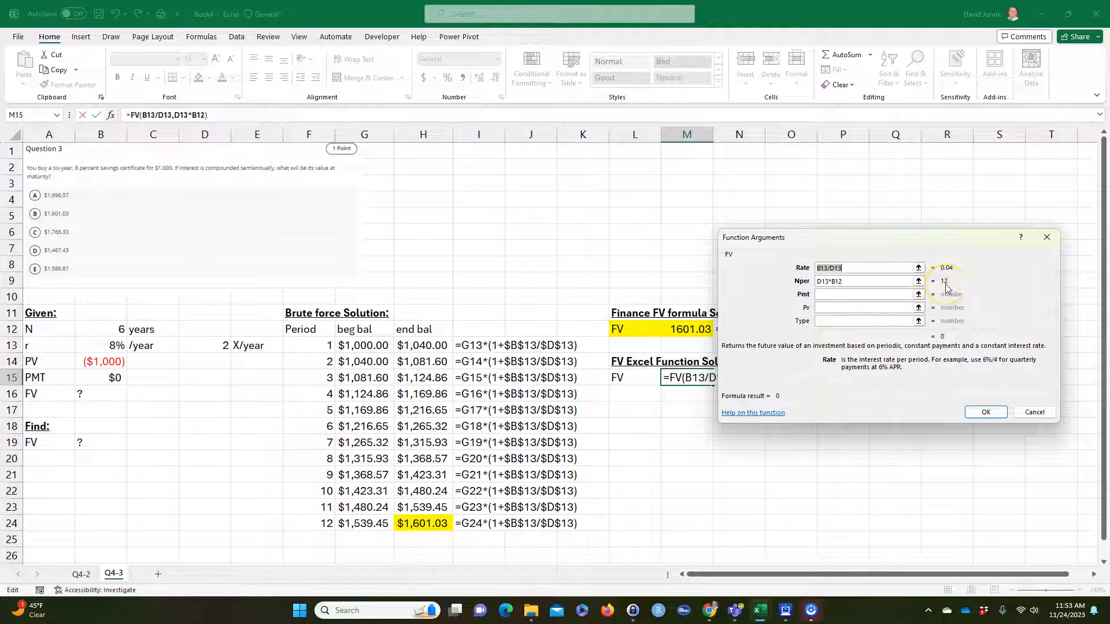
left_click(846, 295)
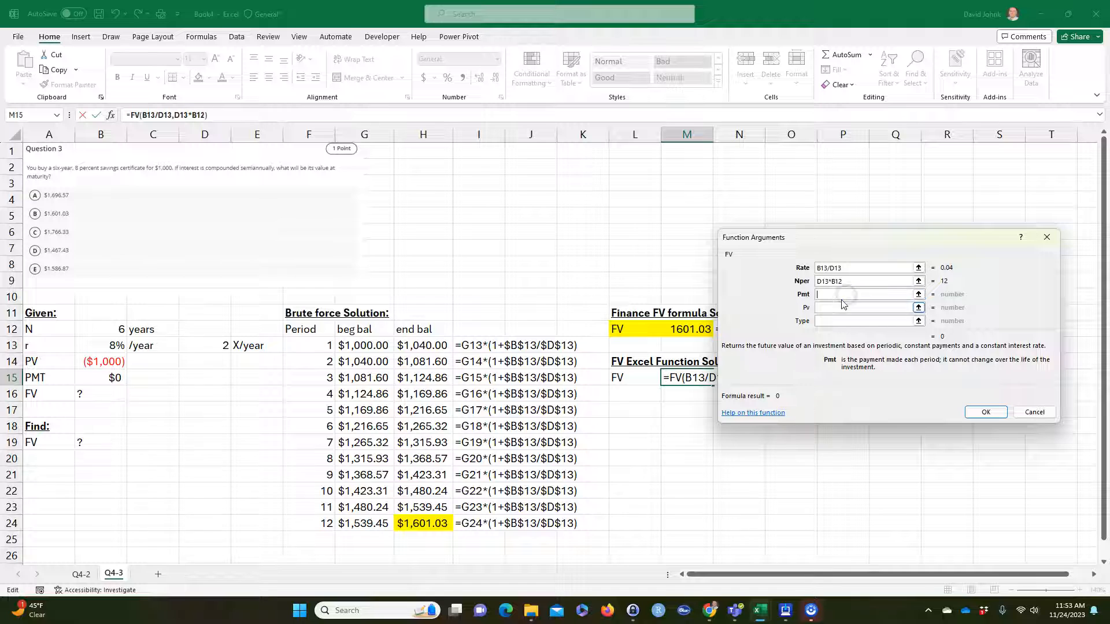
left_click(104, 379)
left_click(831, 307)
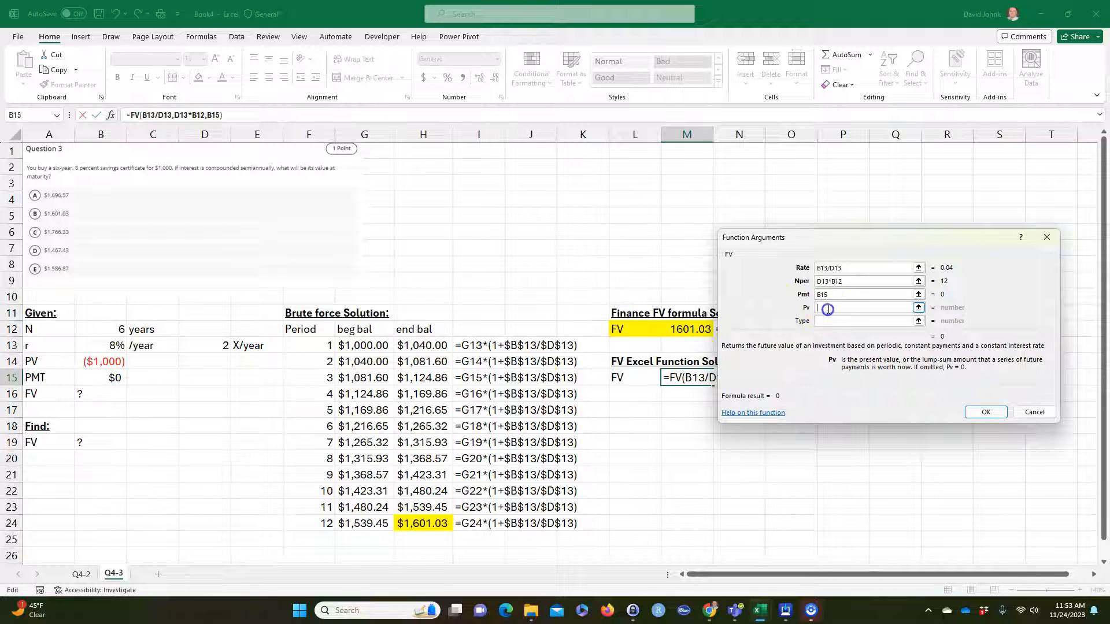
left_click(94, 366)
left_click(998, 410)
left_click(738, 471)
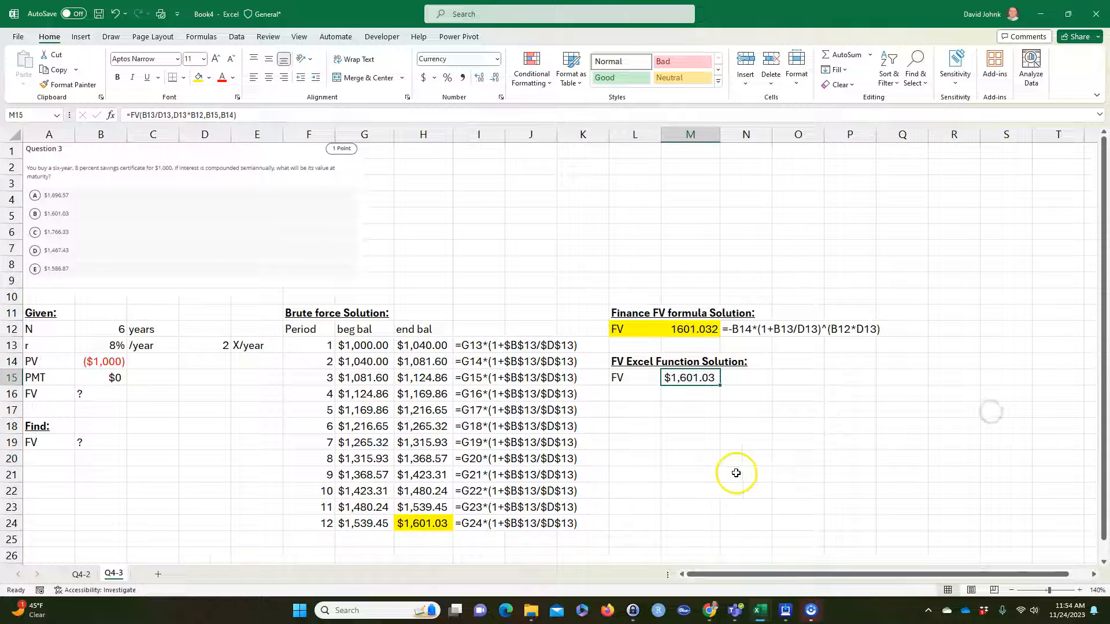
Highlight L15:M15 in yellow and format the M12 result to two decimal places
left_click(620, 377)
left_click_drag(620, 377, 685, 378)
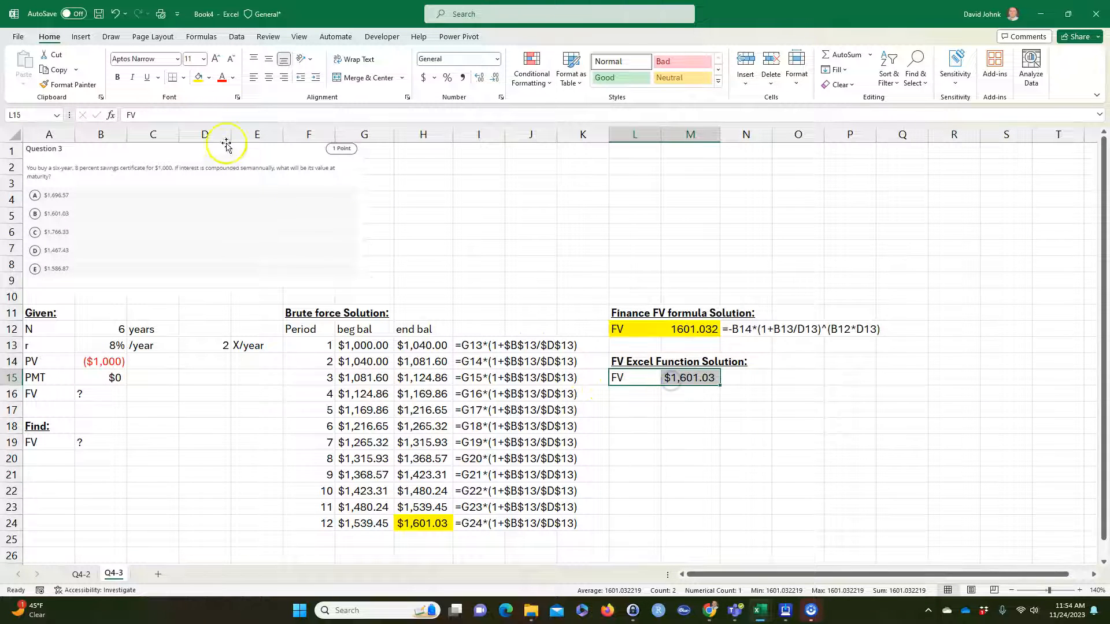
left_click(199, 76)
left_click(691, 329)
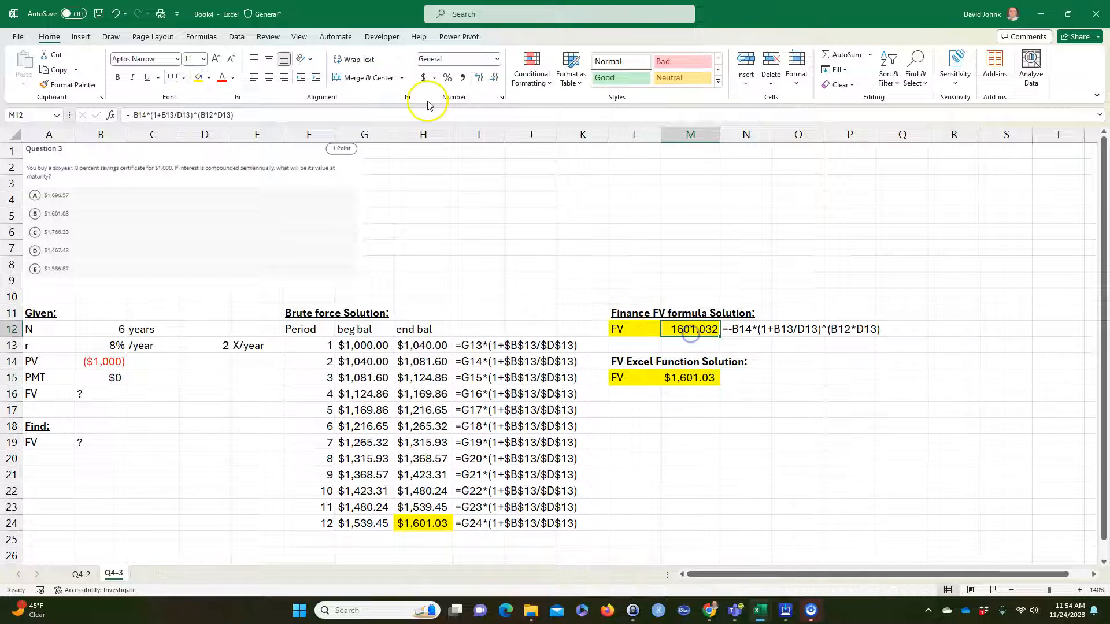
left_click(690, 442)
Copy the FORMULATEXT formula from N12 into N15 to show the FV function used in M15
left_click(735, 330)
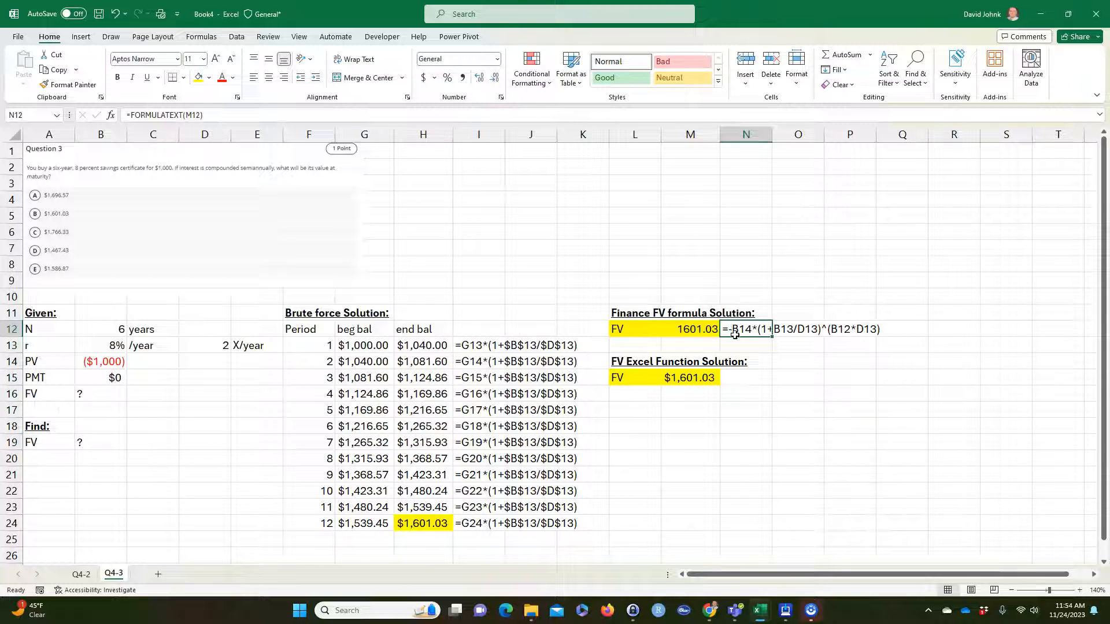
key("ctrl+c")
left_click(736, 376)
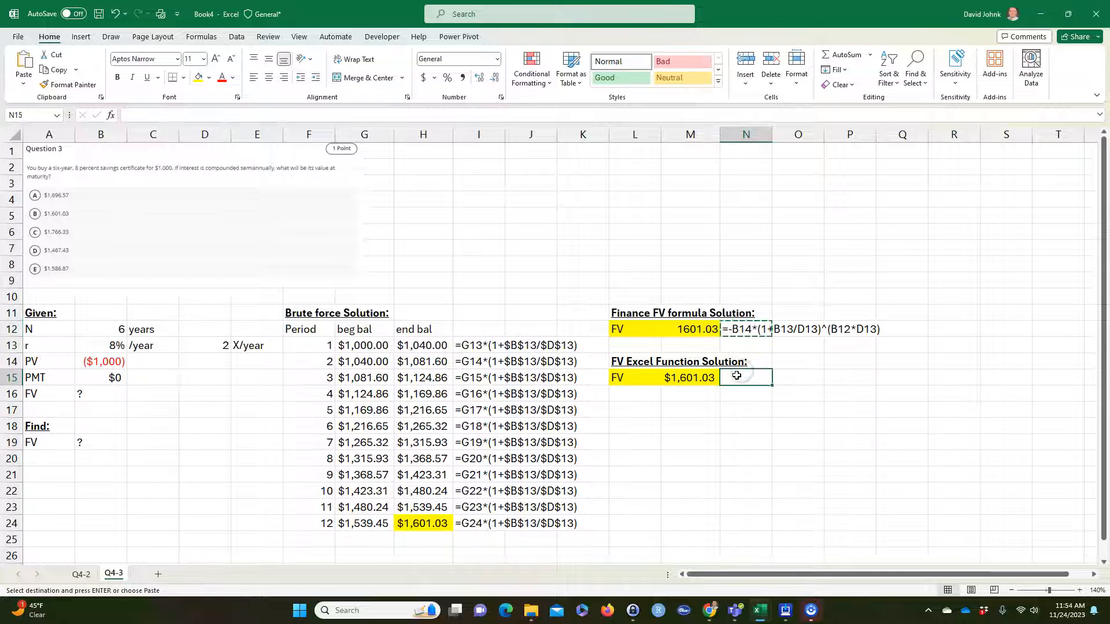
key("ctrl+v")
left_click(727, 443)
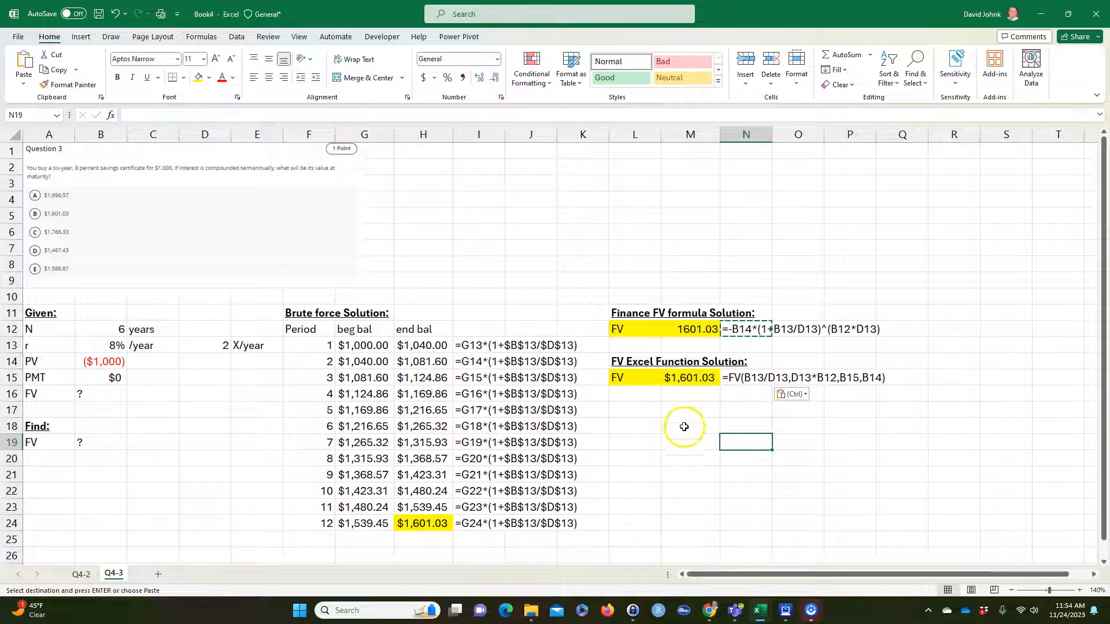
left_click(645, 445)
key("Escape")
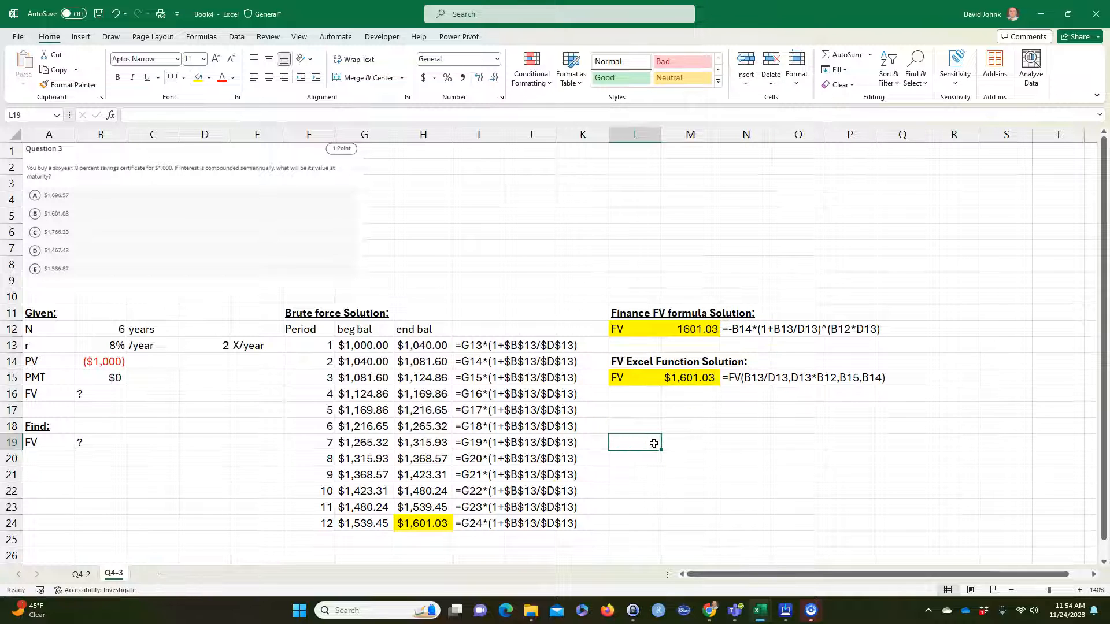
left_click(635, 409)
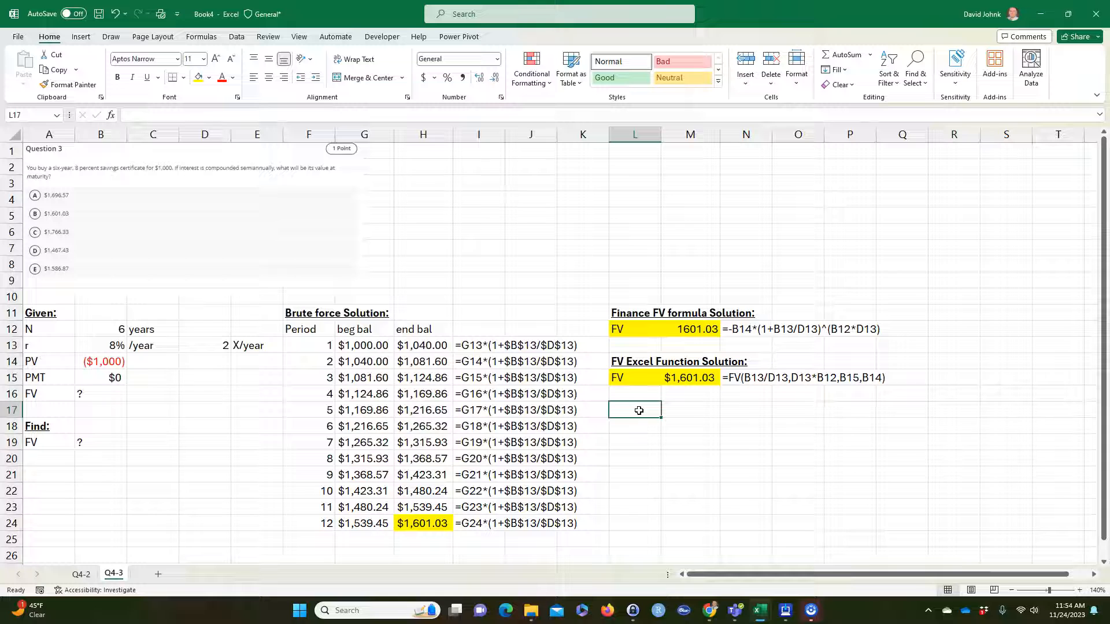
Switch to Chrome, search for "hp12c emulator free" in a new tab, and open the Web Palladium calculator
left_click(709, 610)
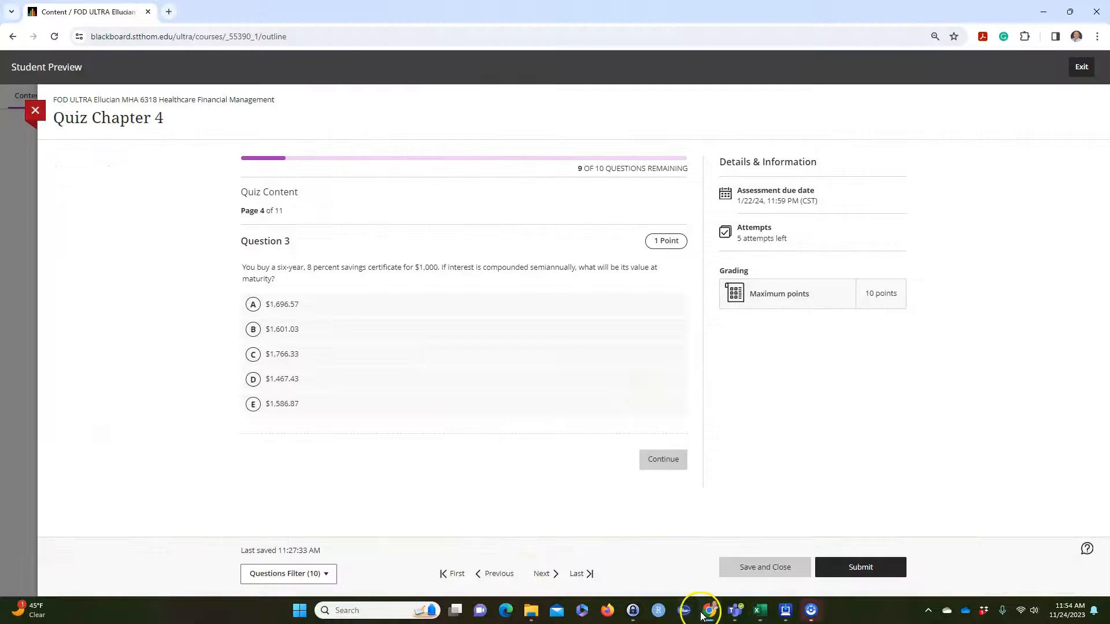
left_click(169, 12)
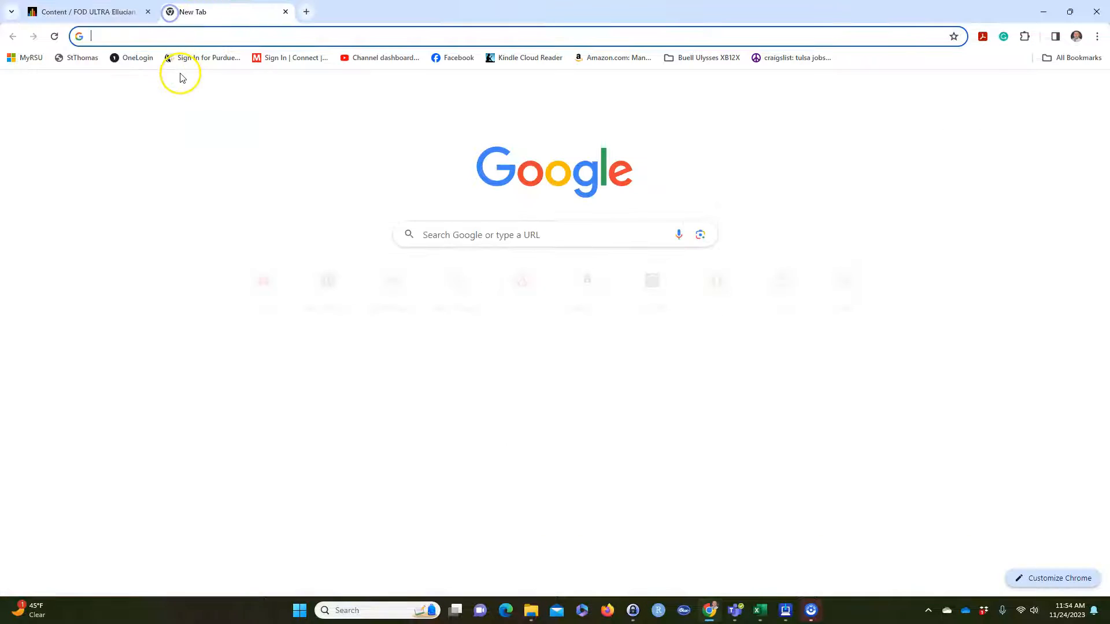
type("hp")
key("Return")
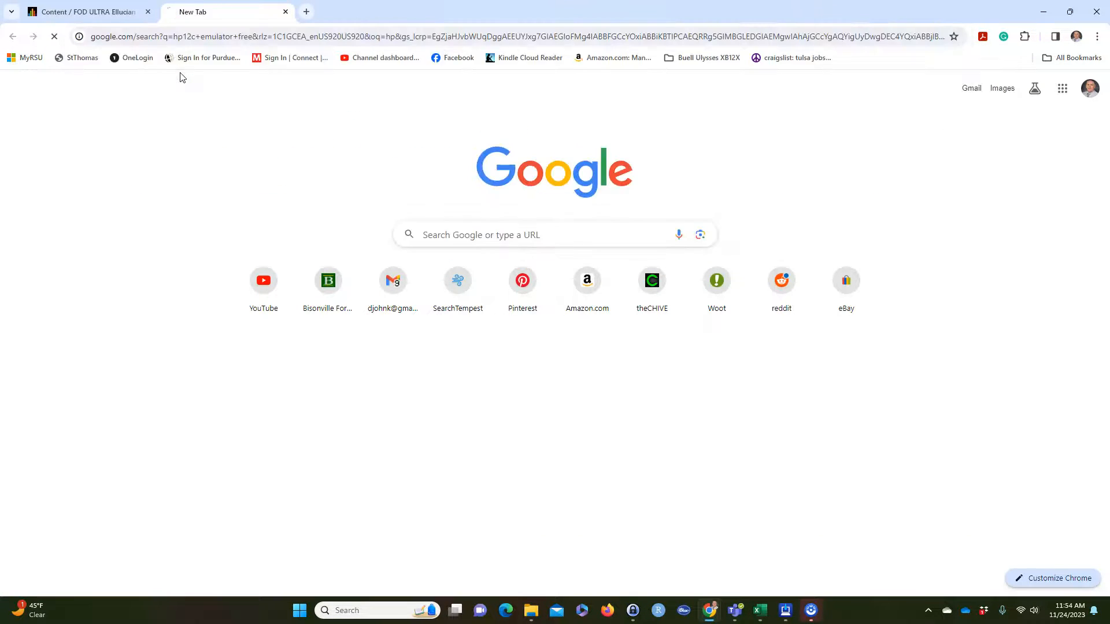
left_click(206, 309)
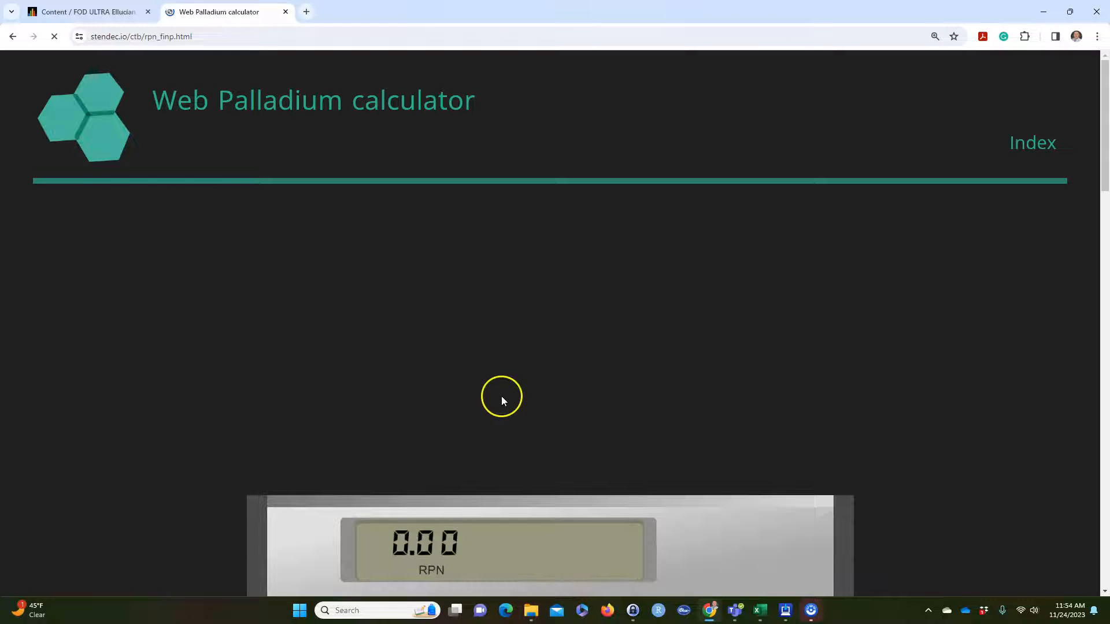
scroll(667, 344, "down", 6)
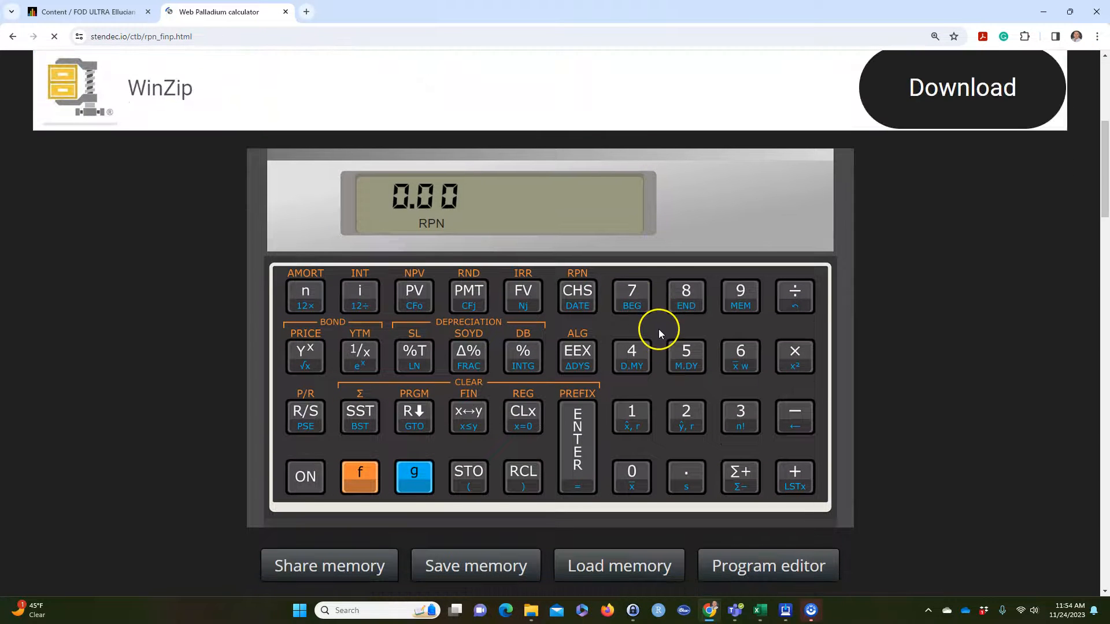
Store 12 as the number of periods n and 4 as the interest rate i on the calculator
left_click(634, 420)
left_click(304, 298)
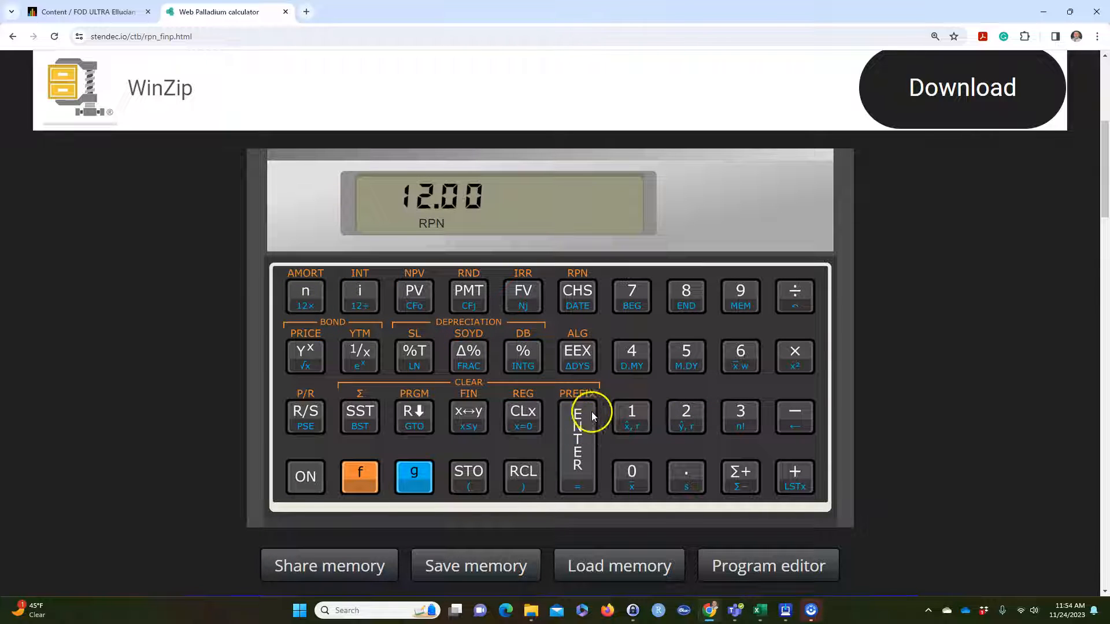
left_click(634, 358)
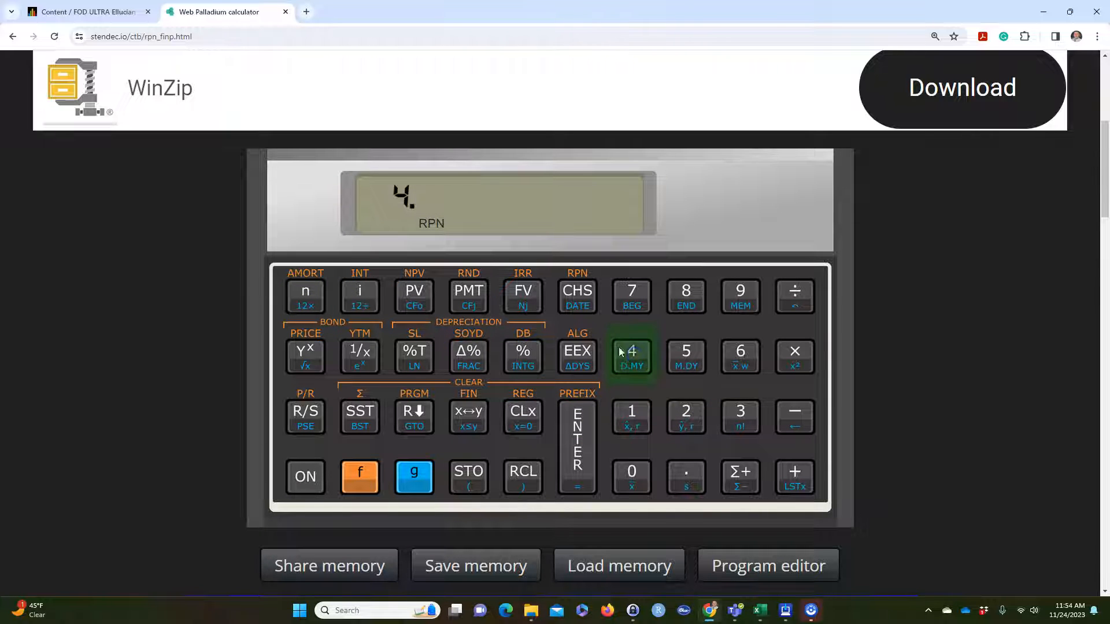
left_click(360, 295)
Store -1,000 as the present value PV on the calculator
left_click(631, 416)
double_click(636, 471)
left_click(637, 471)
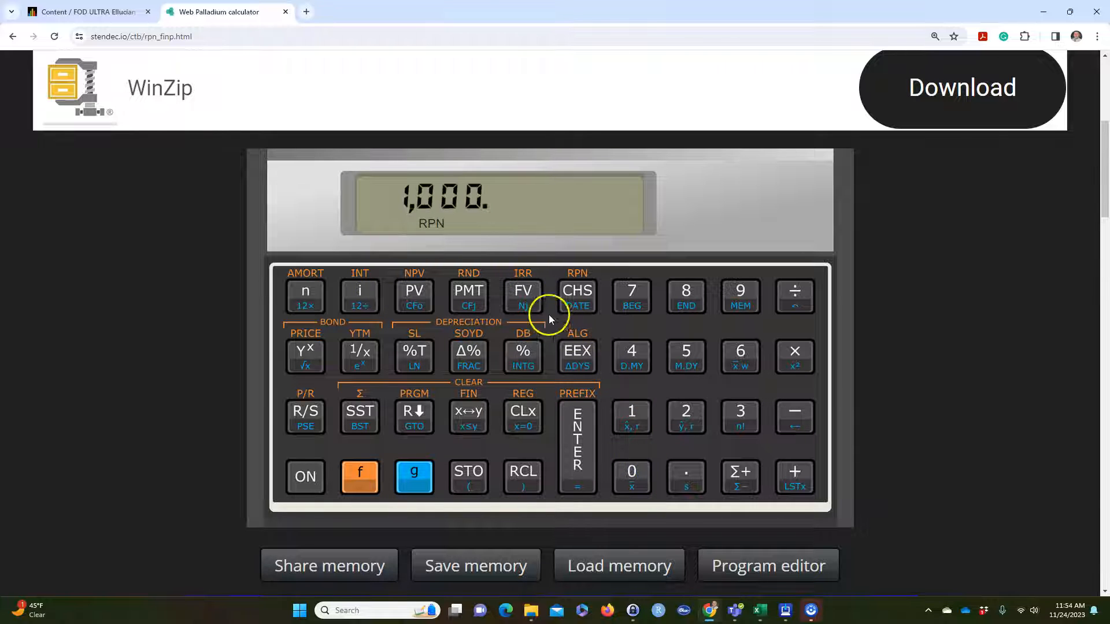
left_click(578, 295)
left_click(416, 301)
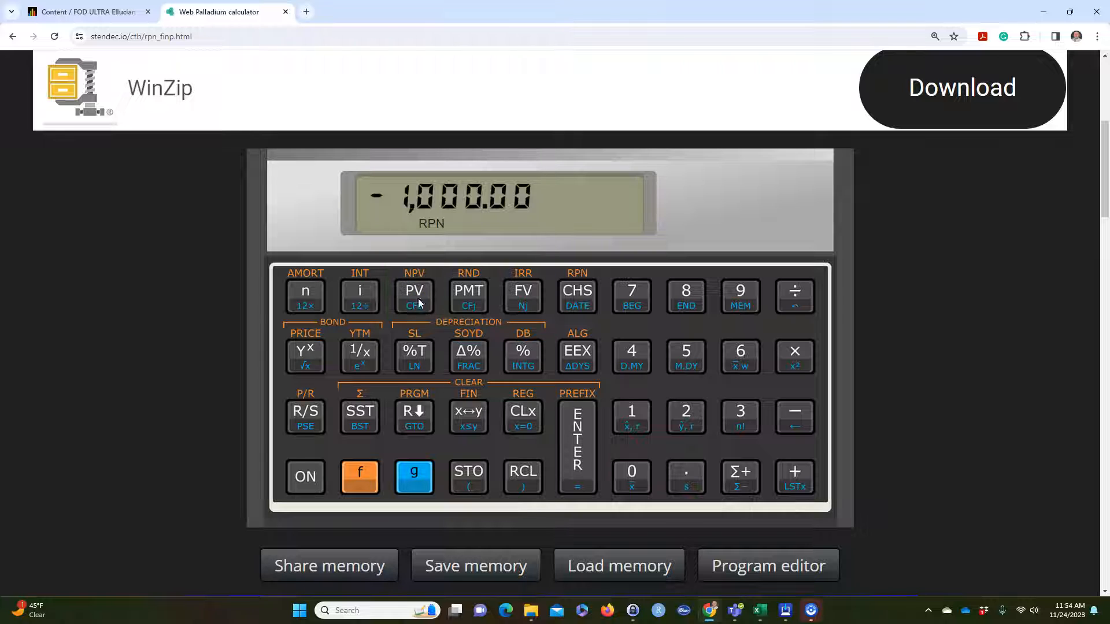
Store 0 as the payment PMT and compute the future value FV
left_click(633, 474)
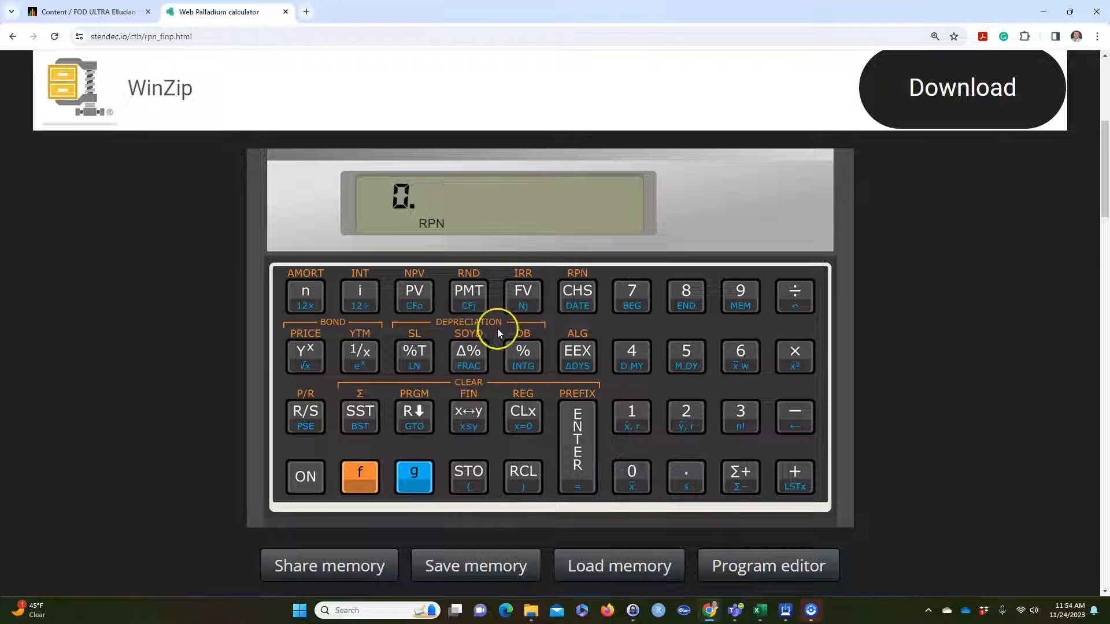
left_click(467, 293)
left_click(521, 297)
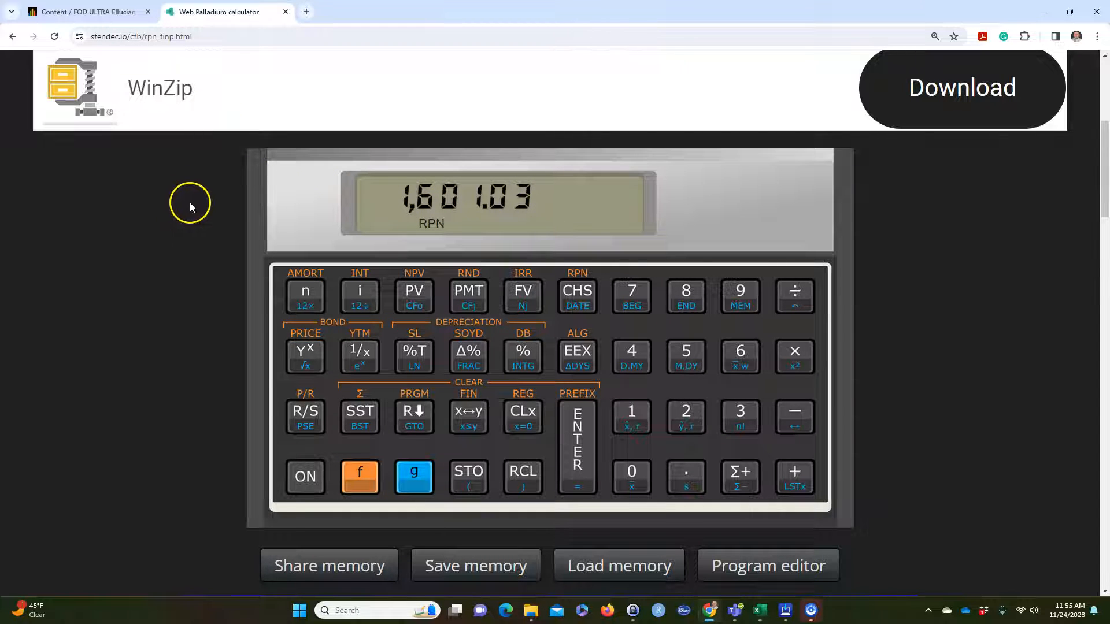
Close the calculator page and answer Question 3 of the Chapter 4 quiz with option B, $1,601.03
left_click(285, 12)
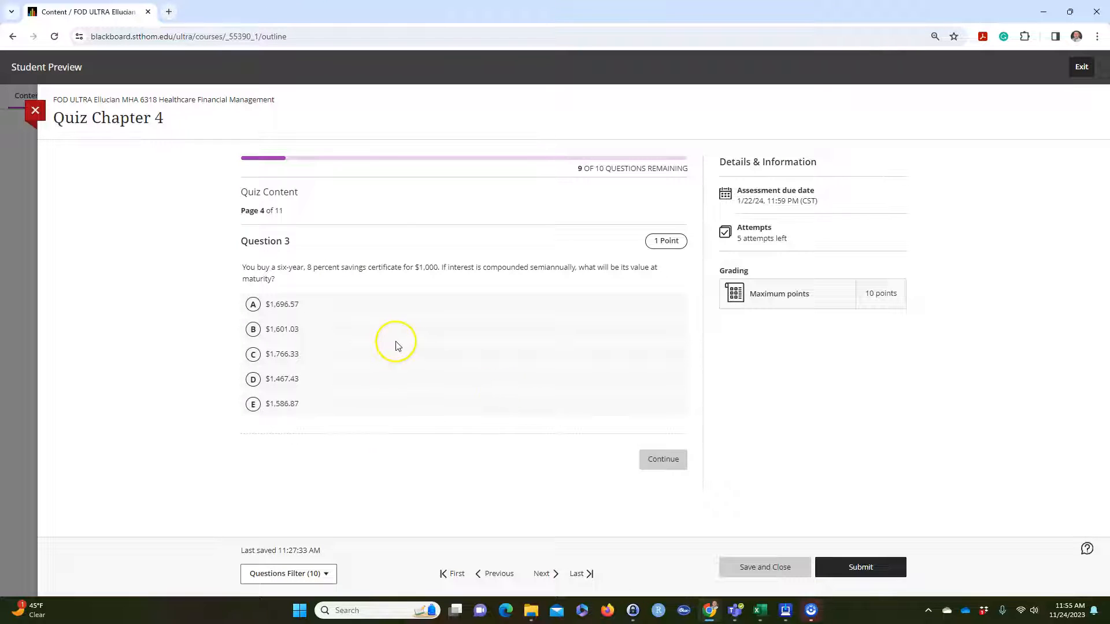
left_click(323, 339)
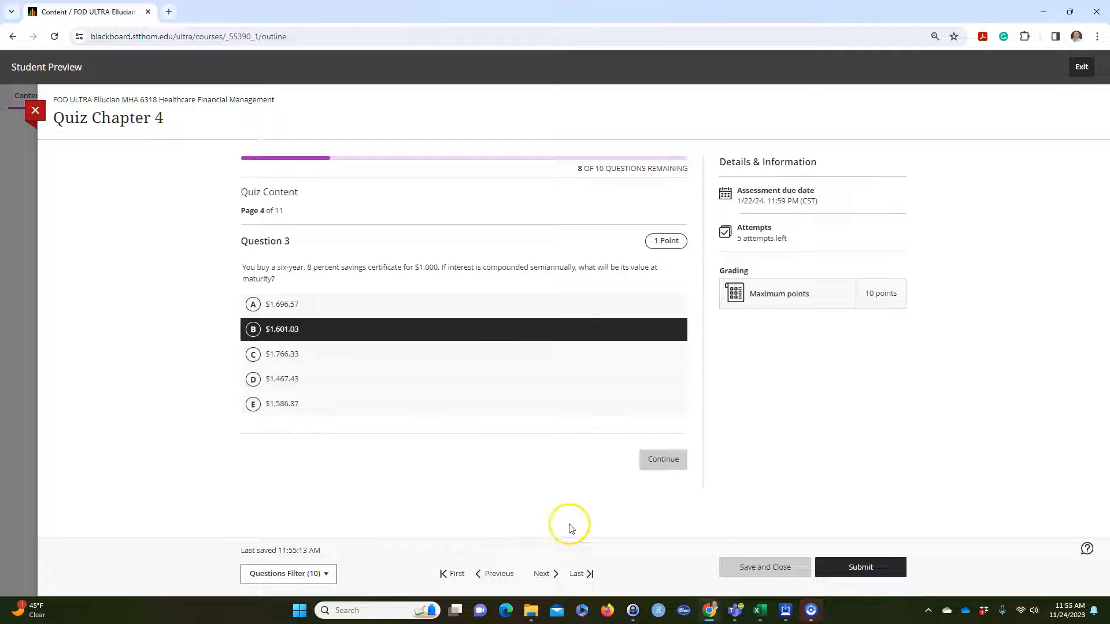
Check the list of unanswered questions without submitting the quiz, and look at Questions 2 and 4
left_click(849, 571)
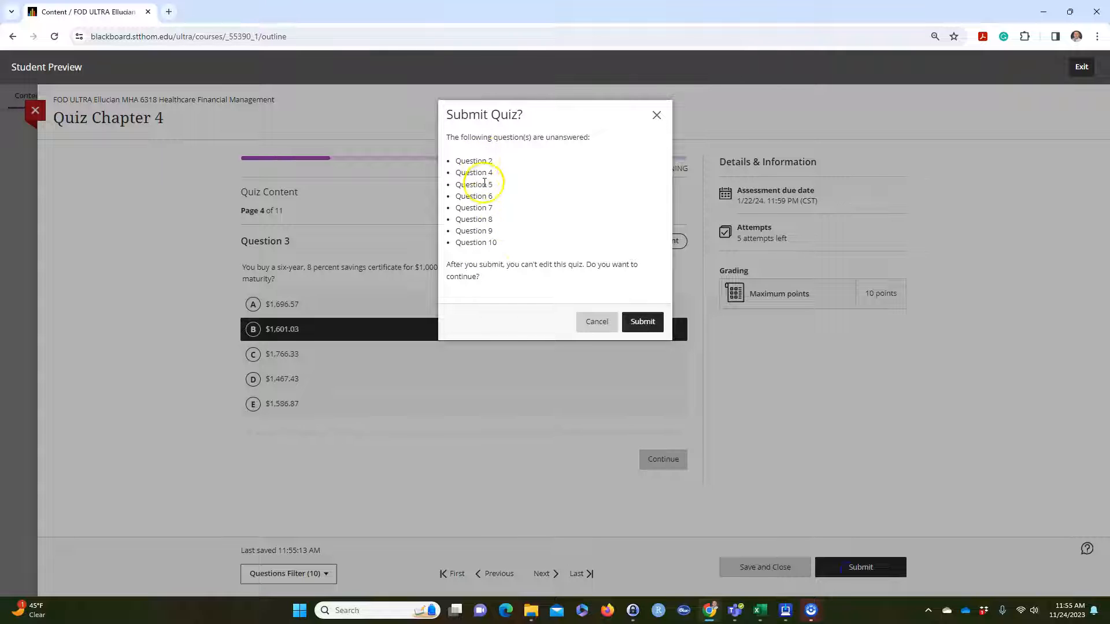
left_click(597, 321)
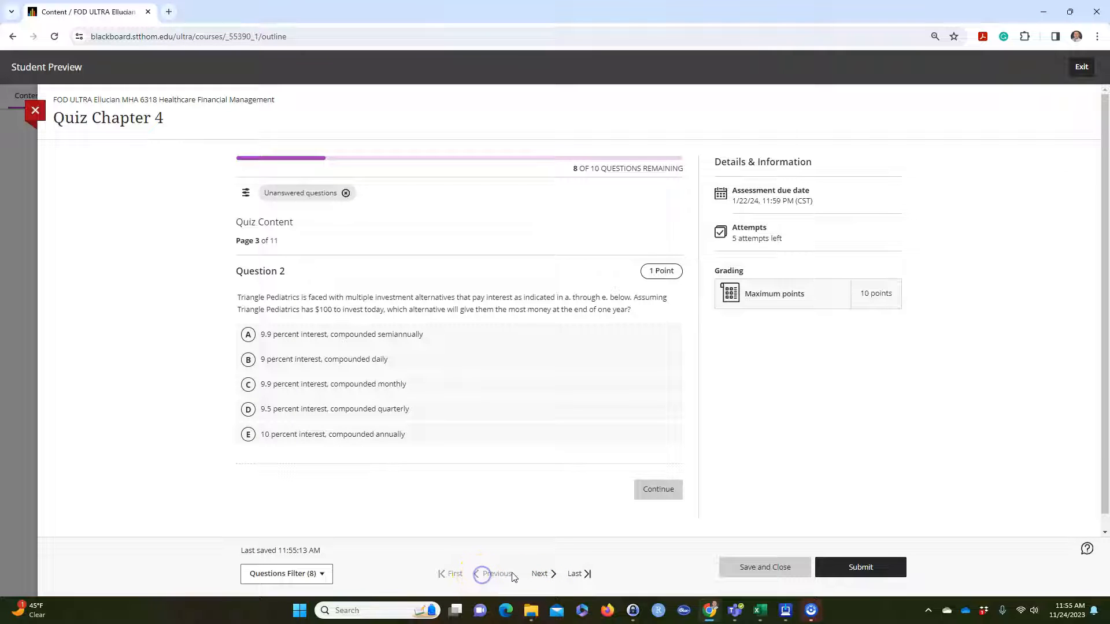
left_click(541, 574)
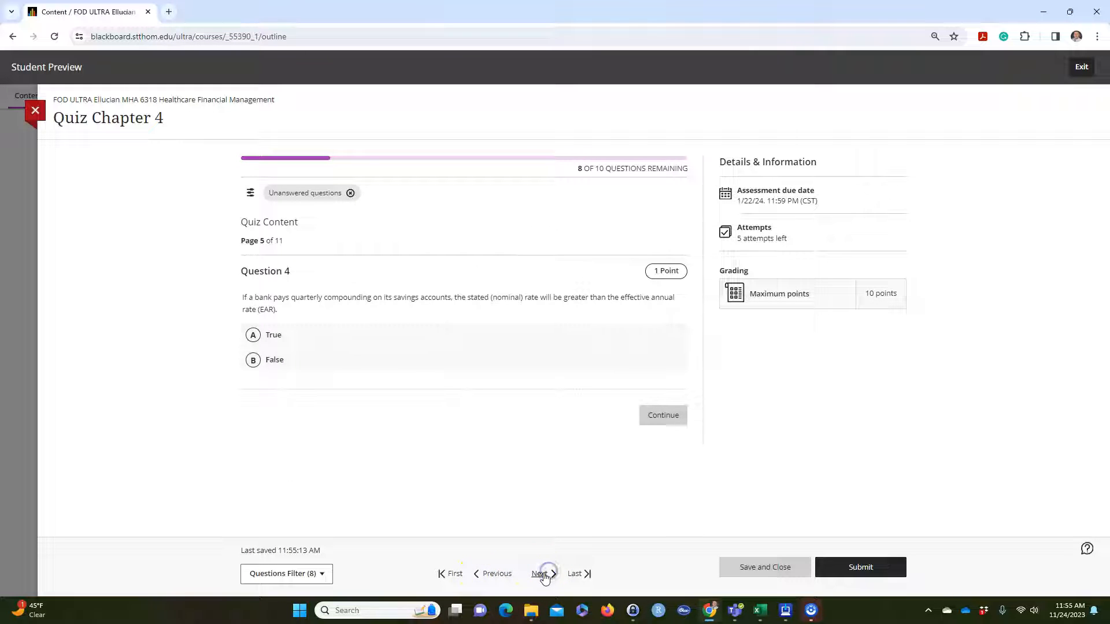
left_click(485, 576)
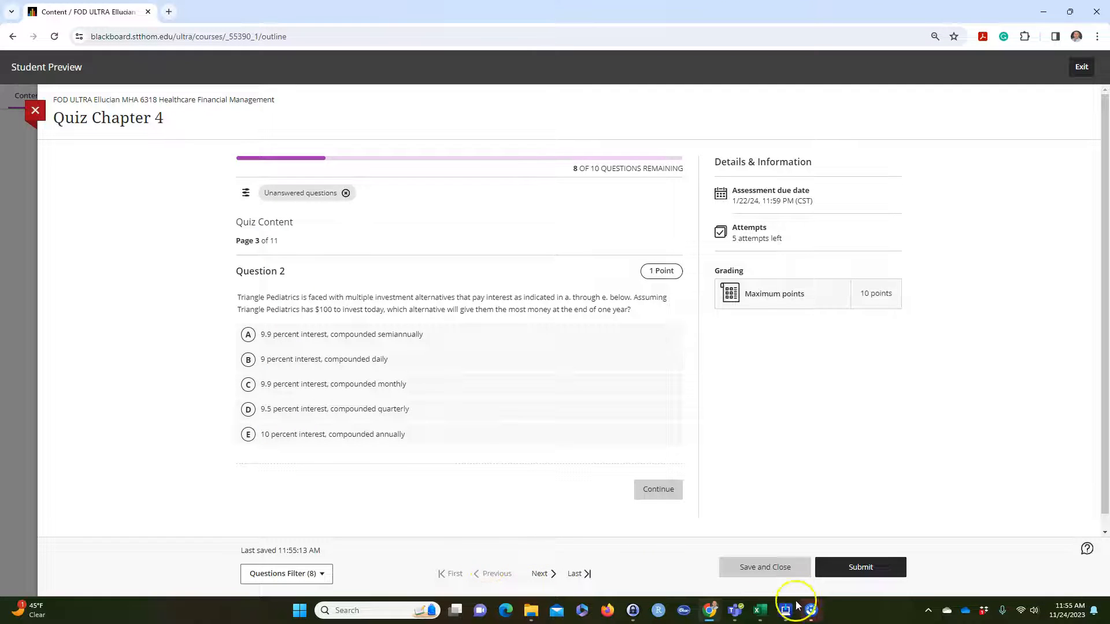
Submit the Chapter 4 quiz with the remaining questions left unanswered, confirming the submission
left_click(855, 567)
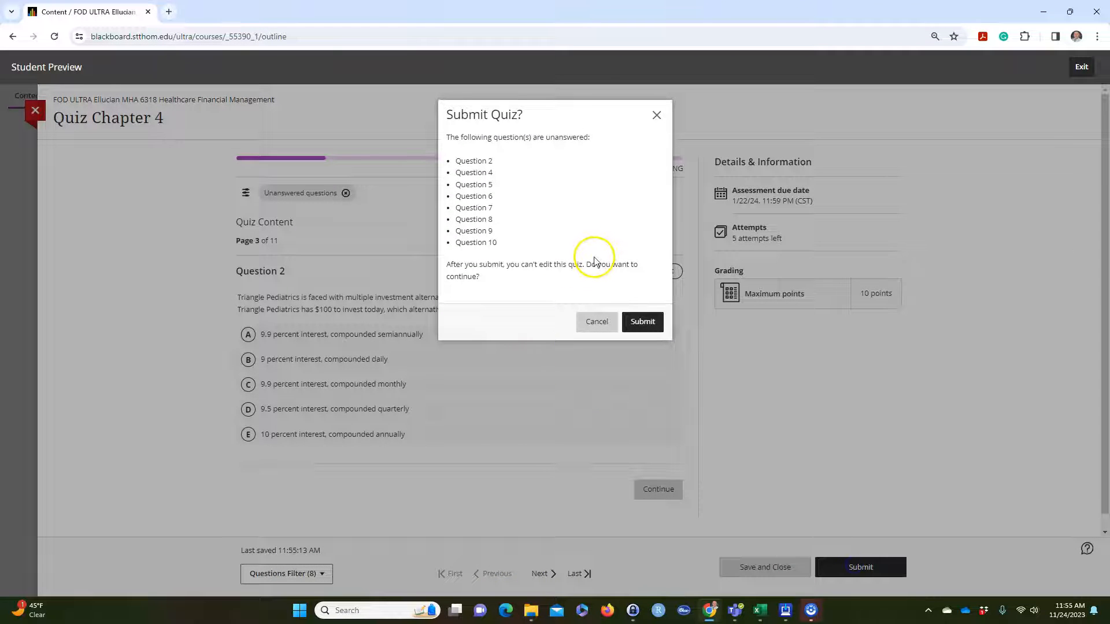
left_click(638, 327)
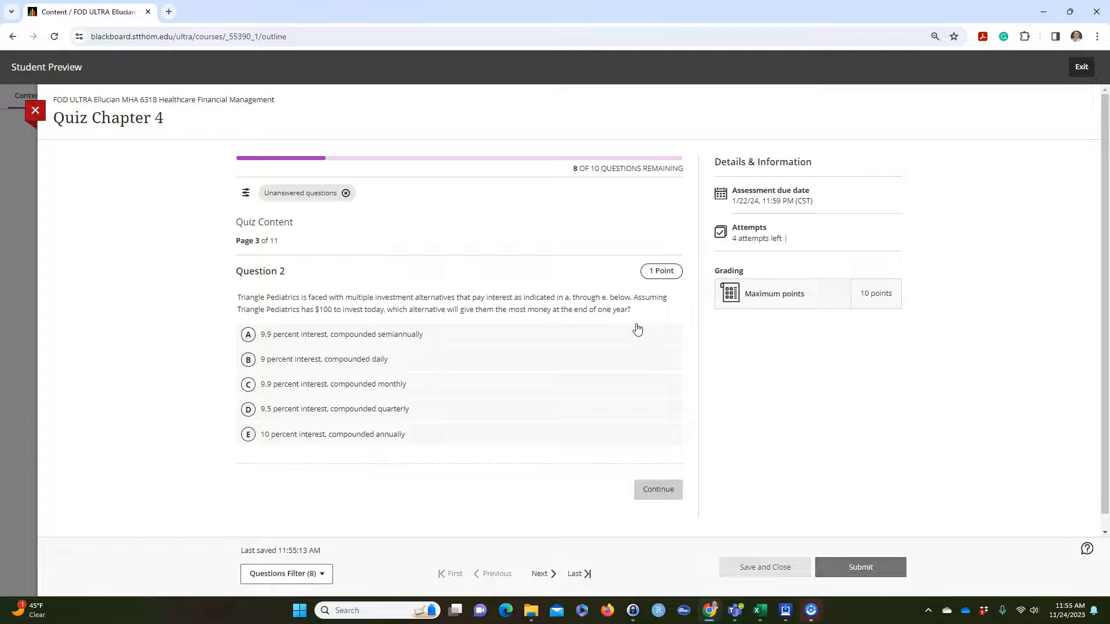
Dismiss the submission receipt and open the submitted Attempt 1 of the Chapter 4 quiz
left_click(612, 350)
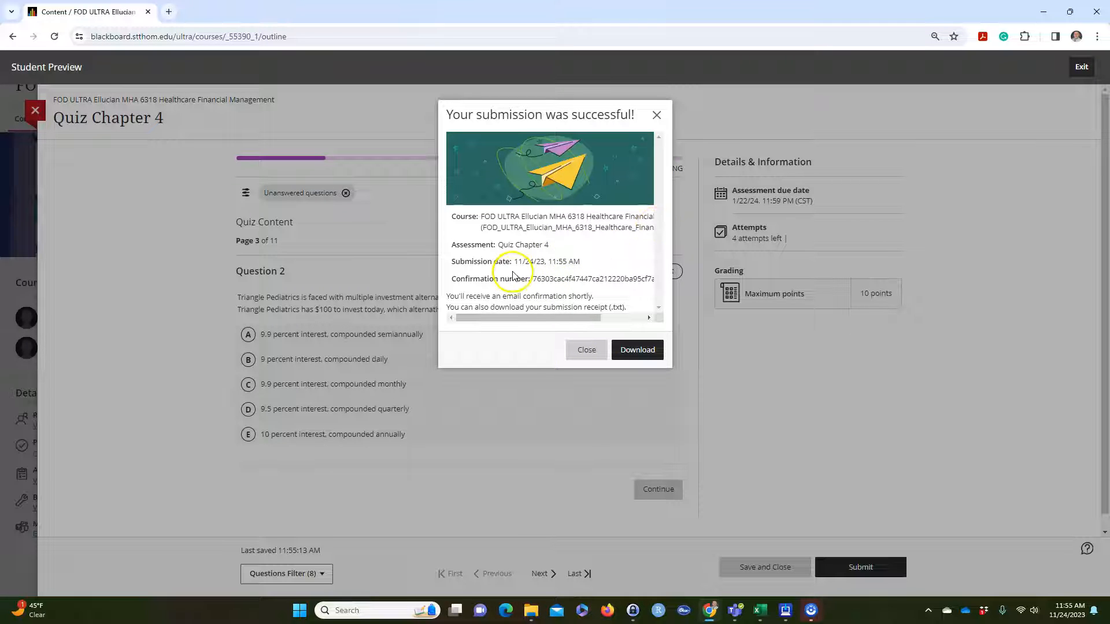
left_click(586, 350)
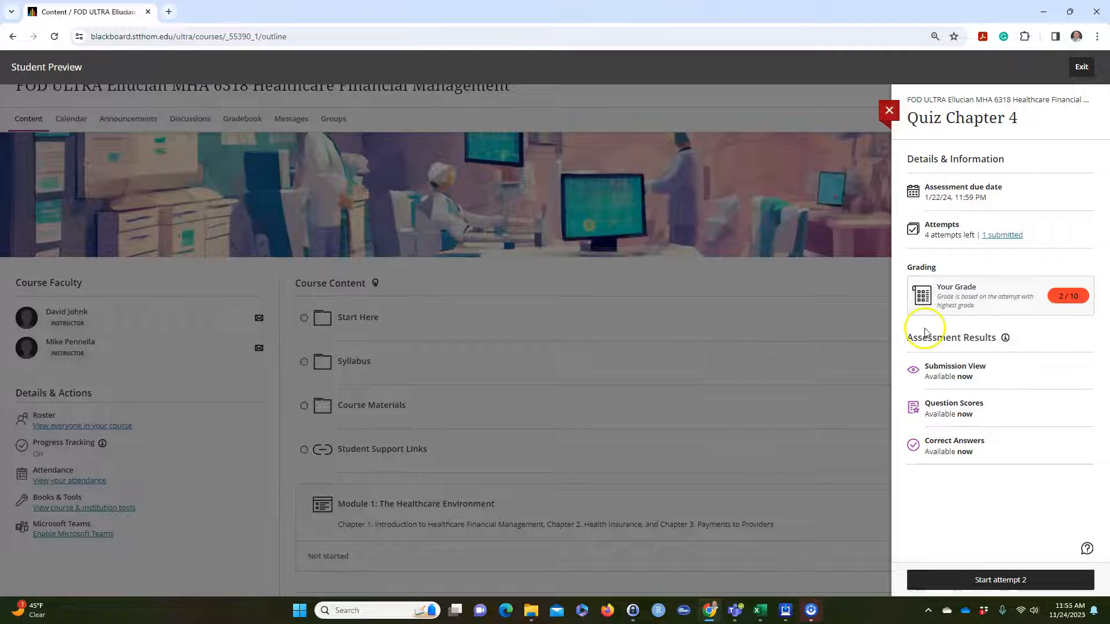
left_click(1004, 236)
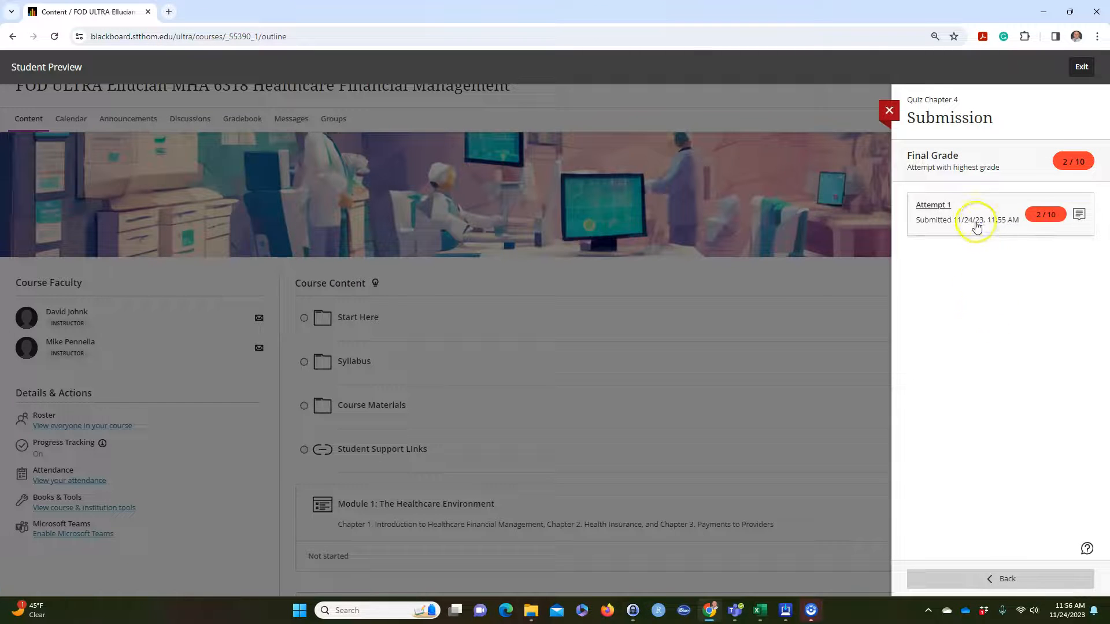
left_click(977, 226)
Examine the per-question scores and correct answers throughout the graded attempt, and close the submission details
scroll(464, 345, "down", 7)
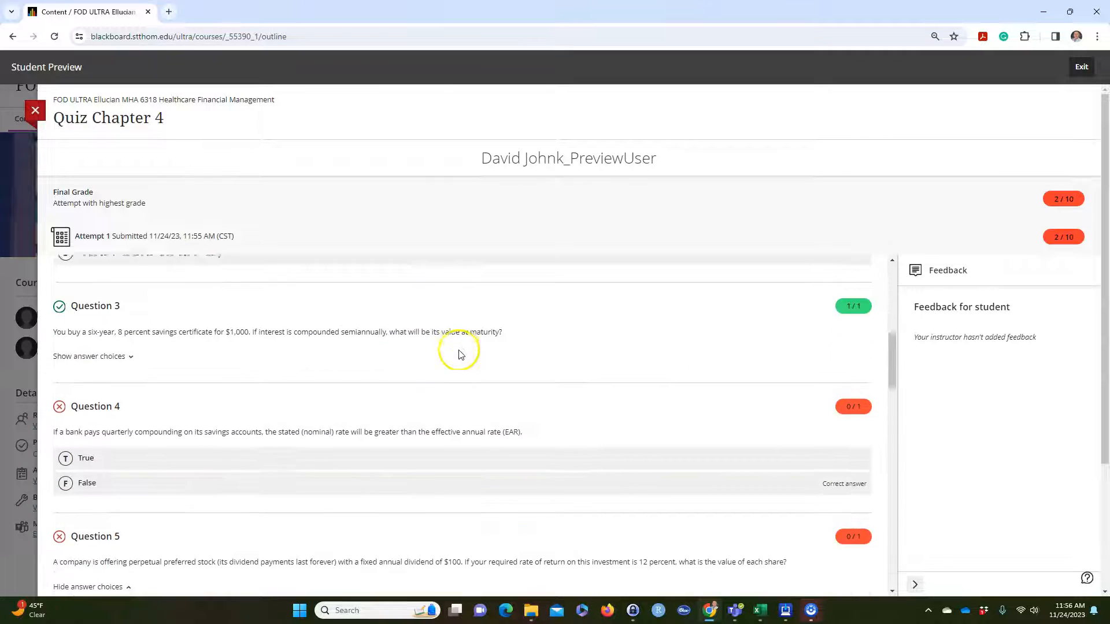
scroll(461, 355, "down", 3)
scroll(460, 354, "up", 7)
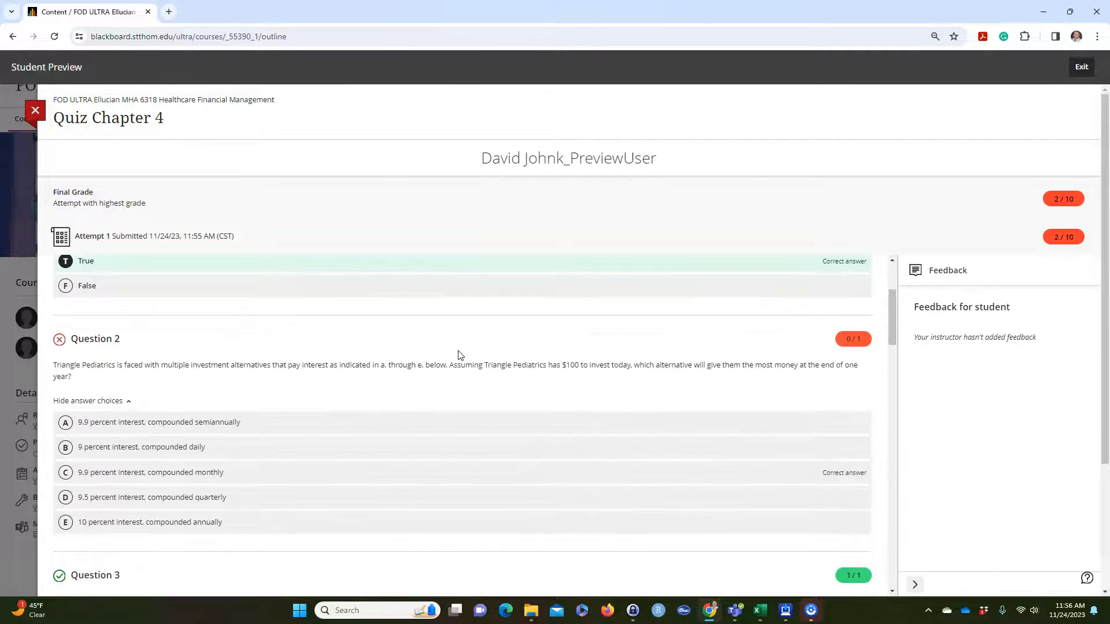
scroll(461, 355, "up", 3)
scroll(461, 355, "down", 5)
scroll(460, 354, "down", 1)
scroll(460, 354, "up", 5)
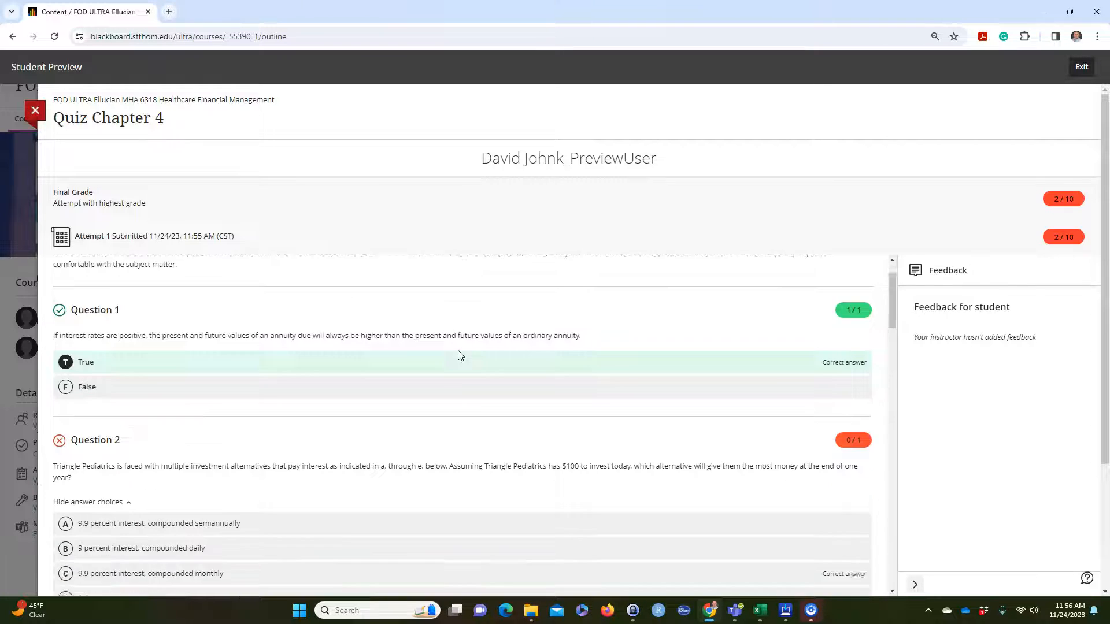
scroll(459, 355, "down", 15)
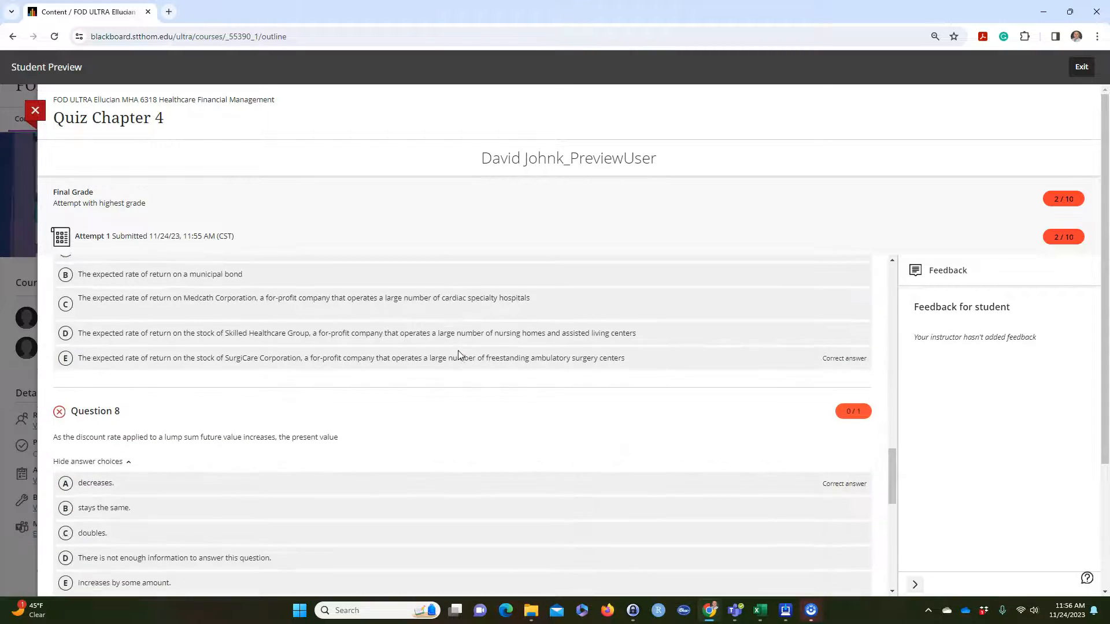
scroll(459, 354, "up", 15)
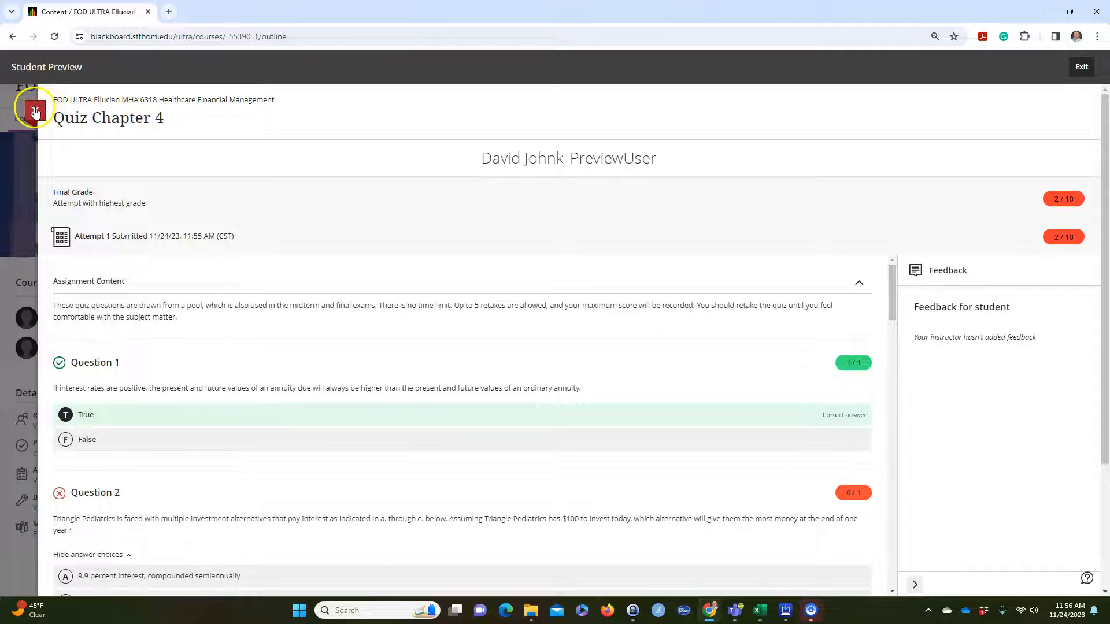
scroll(249, 314, "down", 3)
scroll(298, 335, "down", 4)
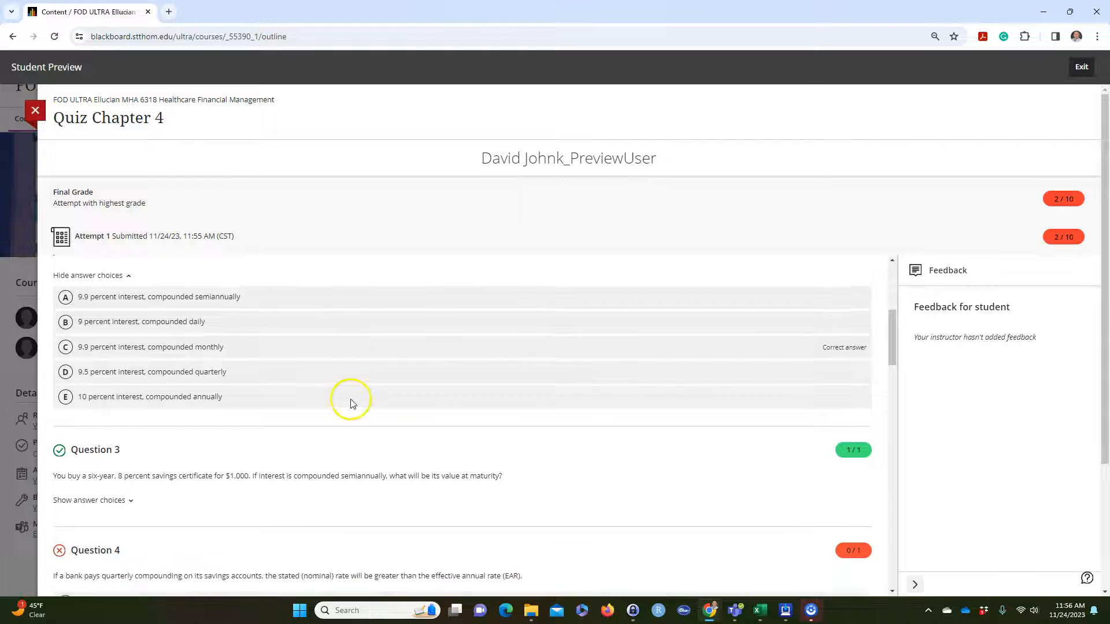
scroll(351, 403, "down", 8)
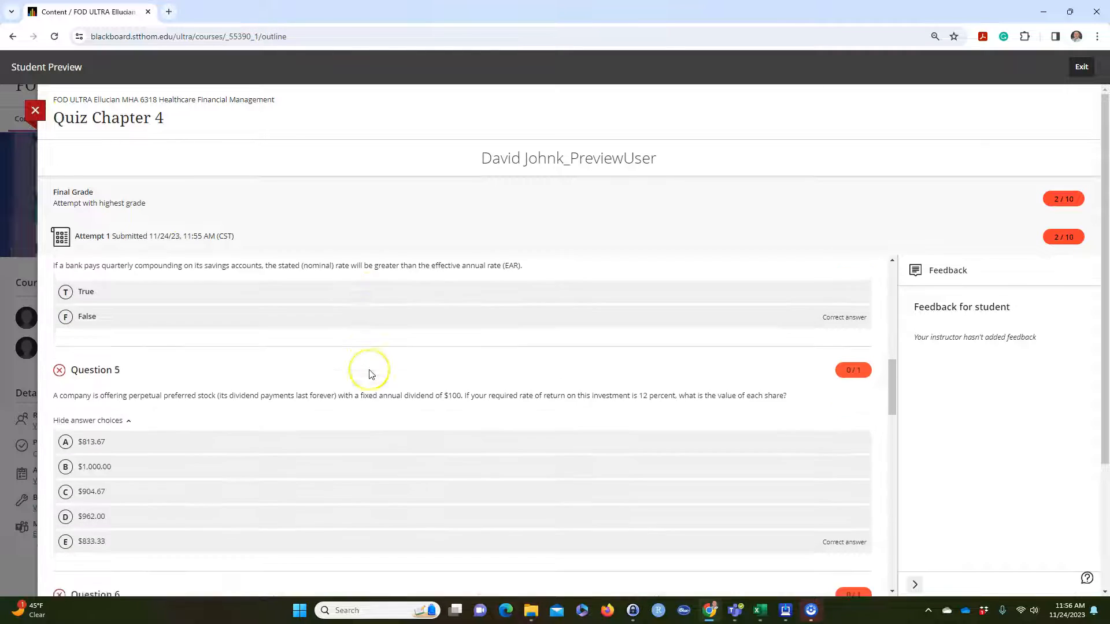
scroll(347, 409, "down", 8)
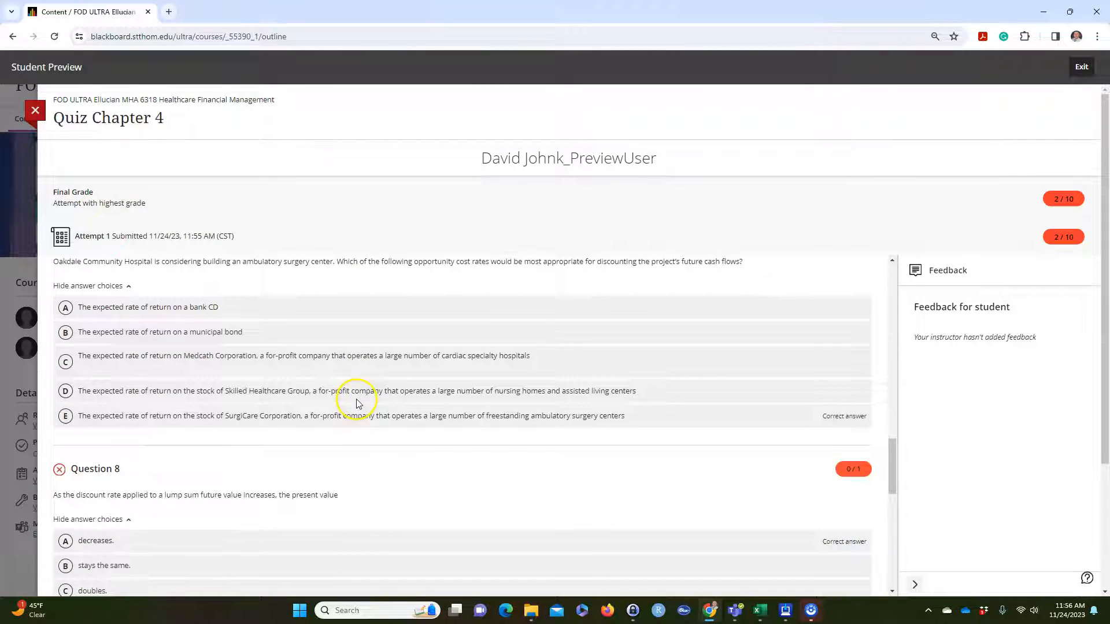
scroll(346, 415, "down", 6)
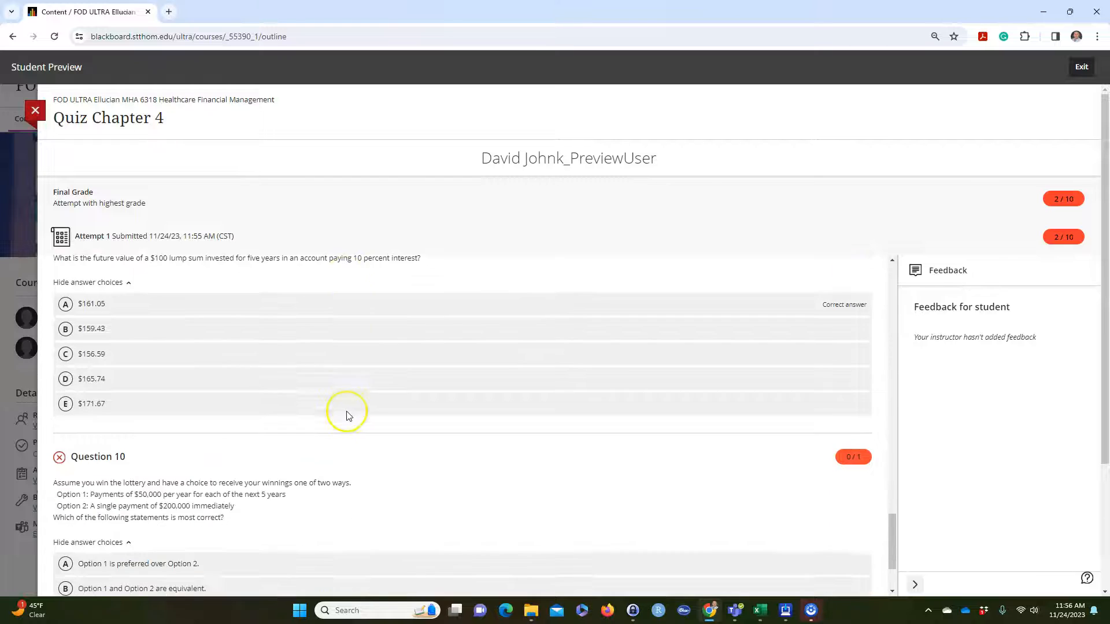
scroll(347, 419, "up", 3)
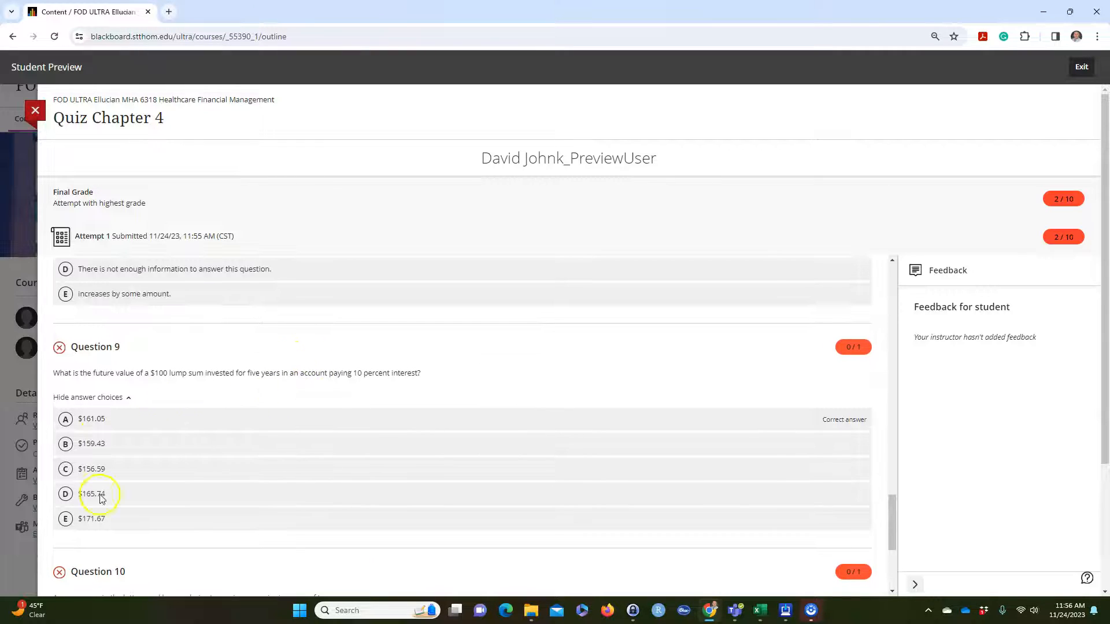
left_click(34, 110)
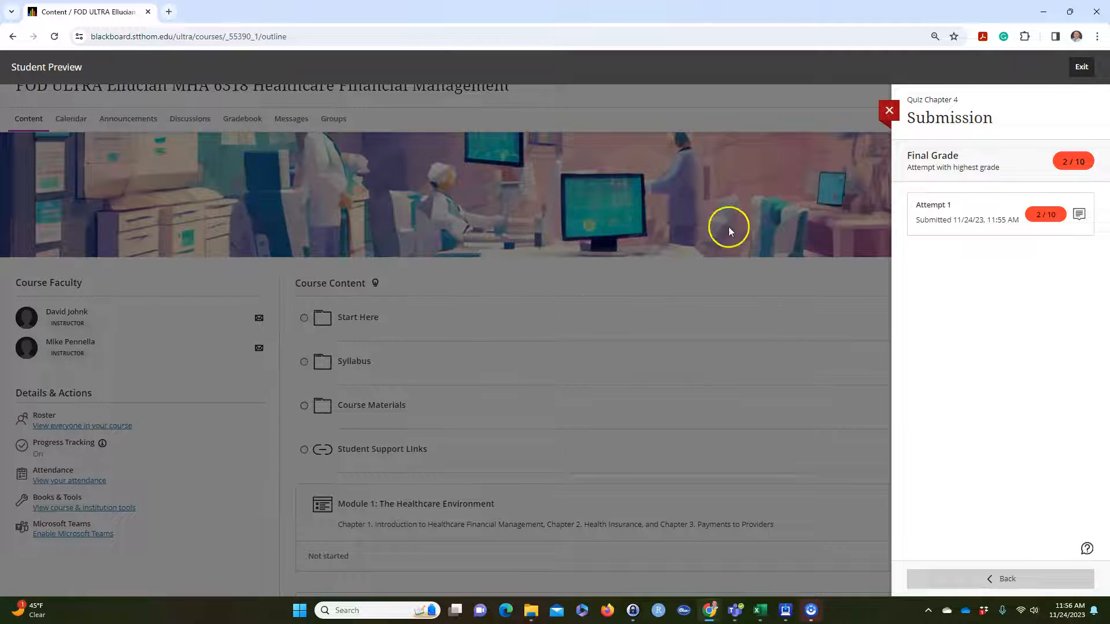
left_click(889, 110)
Expand Module 2 and start attempt 1 of the "Show your work in Excel for the quizzes in this module" assignment
scroll(467, 341, "down", 2)
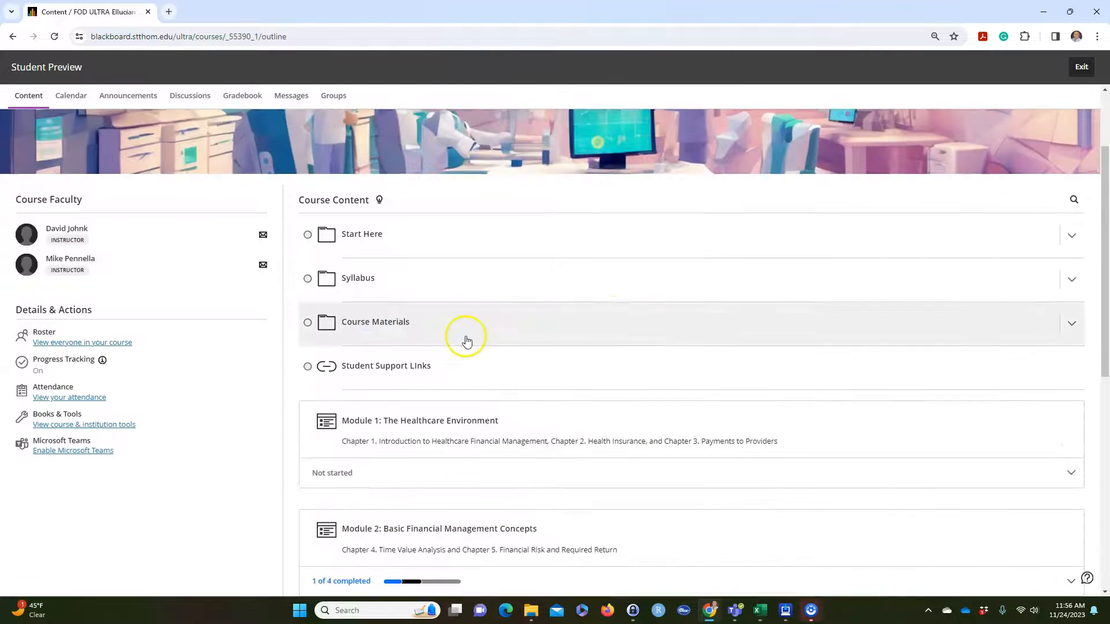
scroll(467, 341, "down", 7)
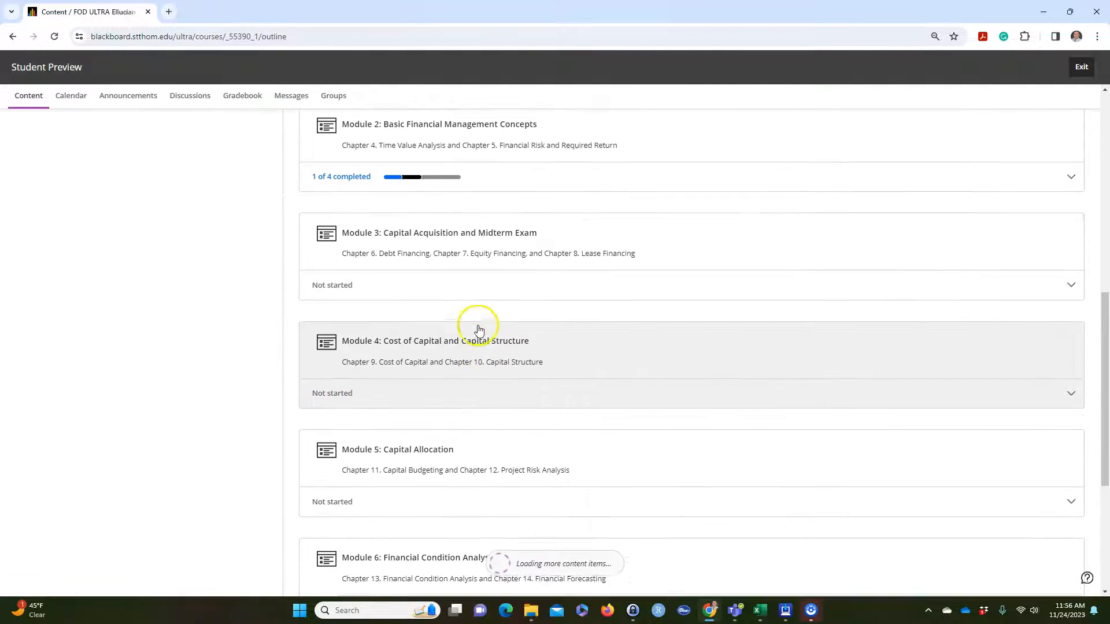
scroll(479, 328, "up", 1)
left_click(703, 192)
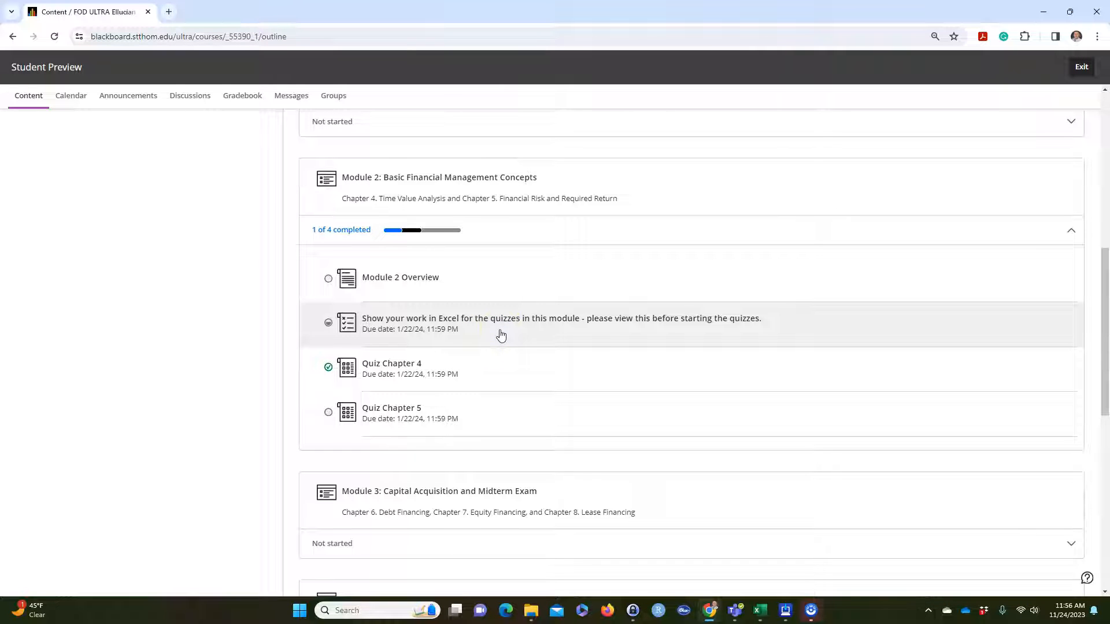
left_click(501, 334)
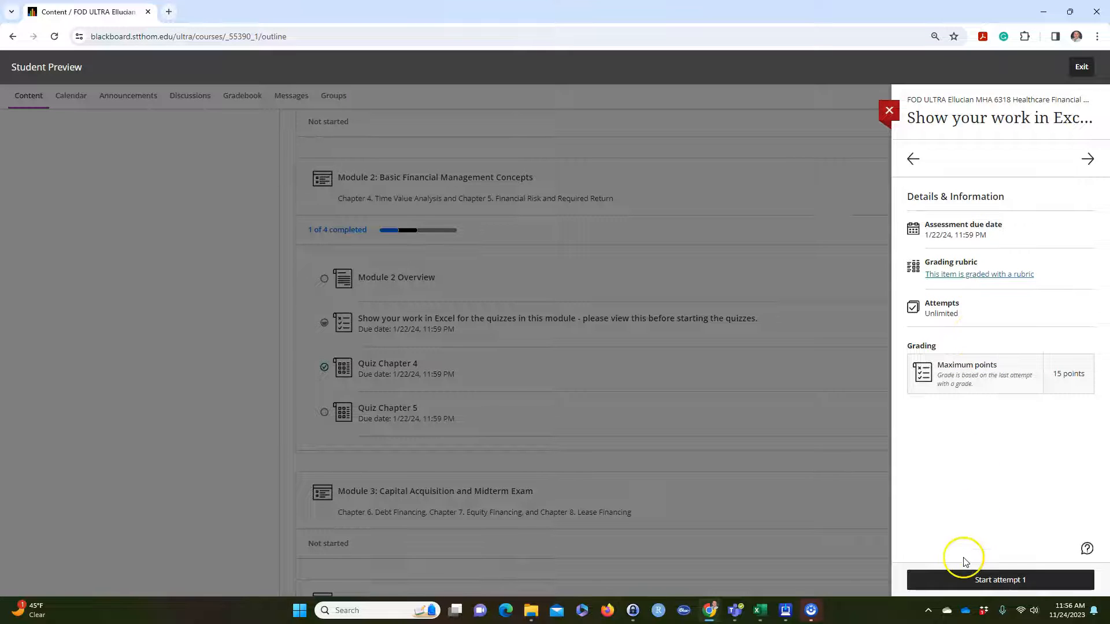
left_click(982, 585)
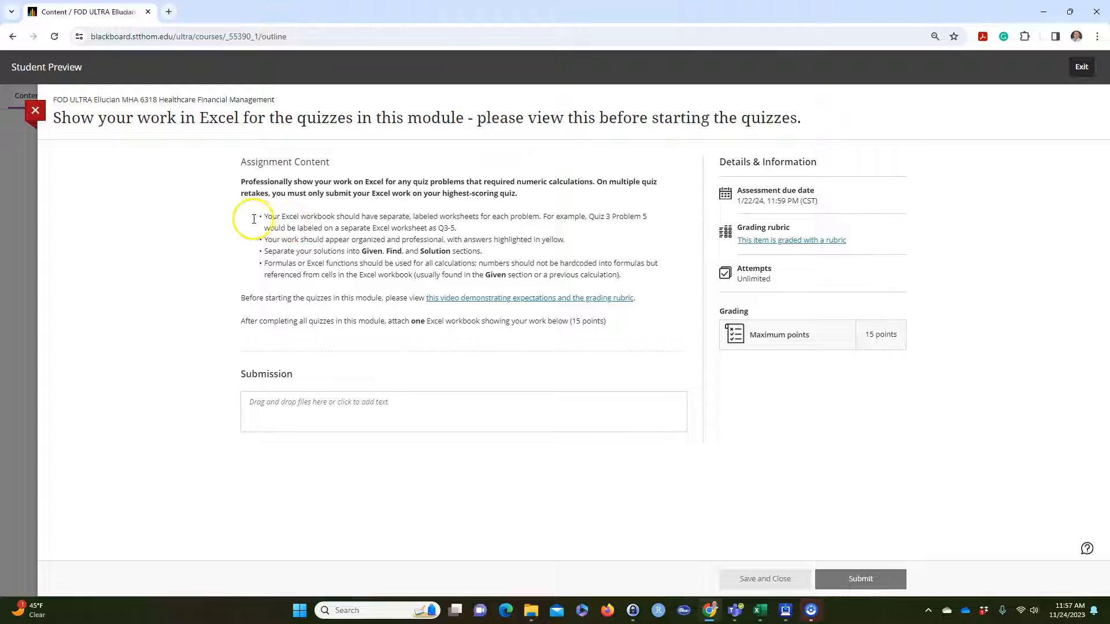
View the assignment's grading rubric, and look at the Q4-3 worksheet of the Book4 workbook in Excel before returning to the assignment in Chrome
left_click(780, 240)
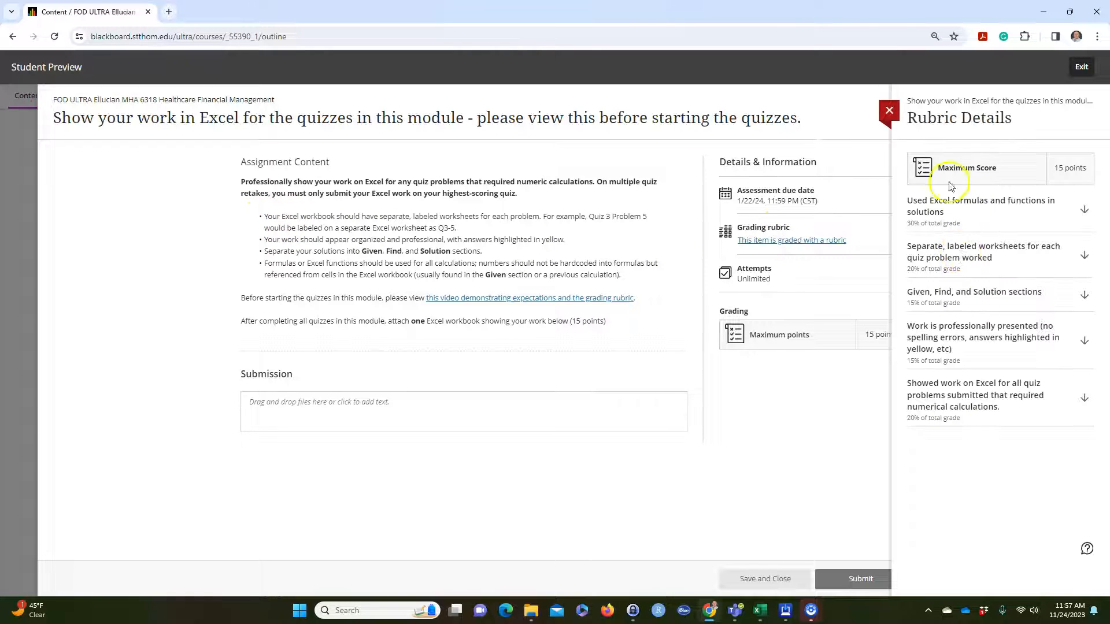
left_click(821, 241)
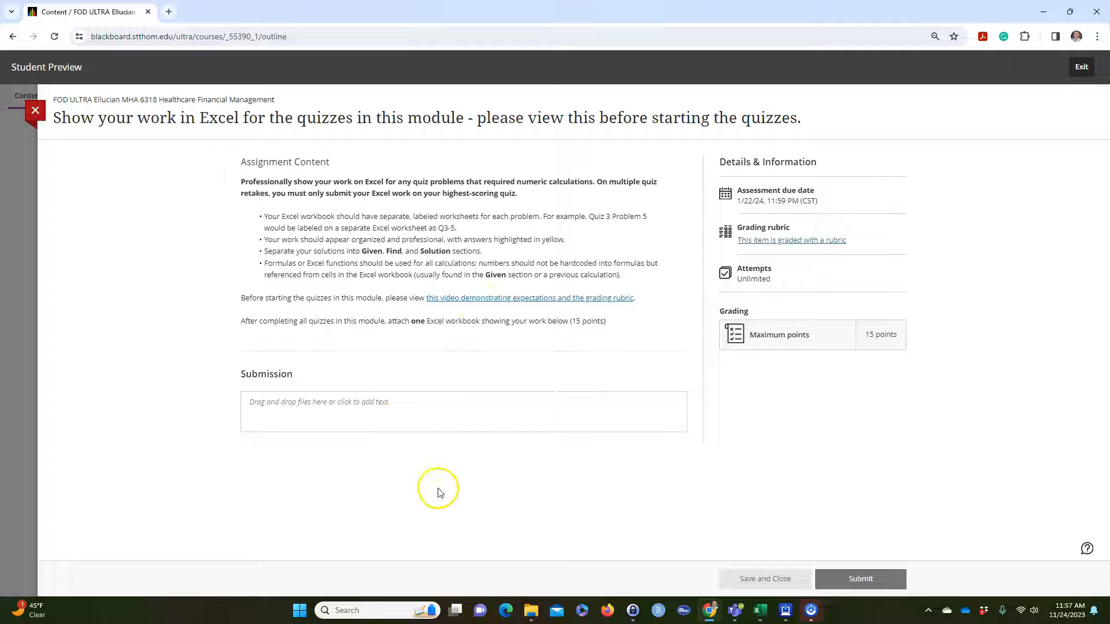
mouse_move(761, 614)
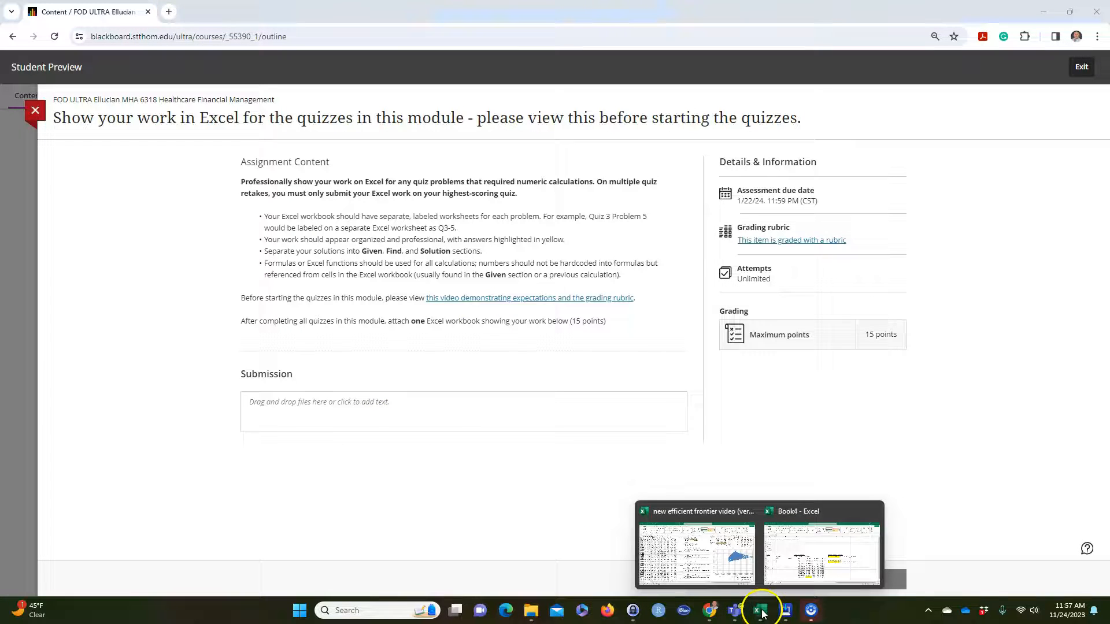
left_click(800, 575)
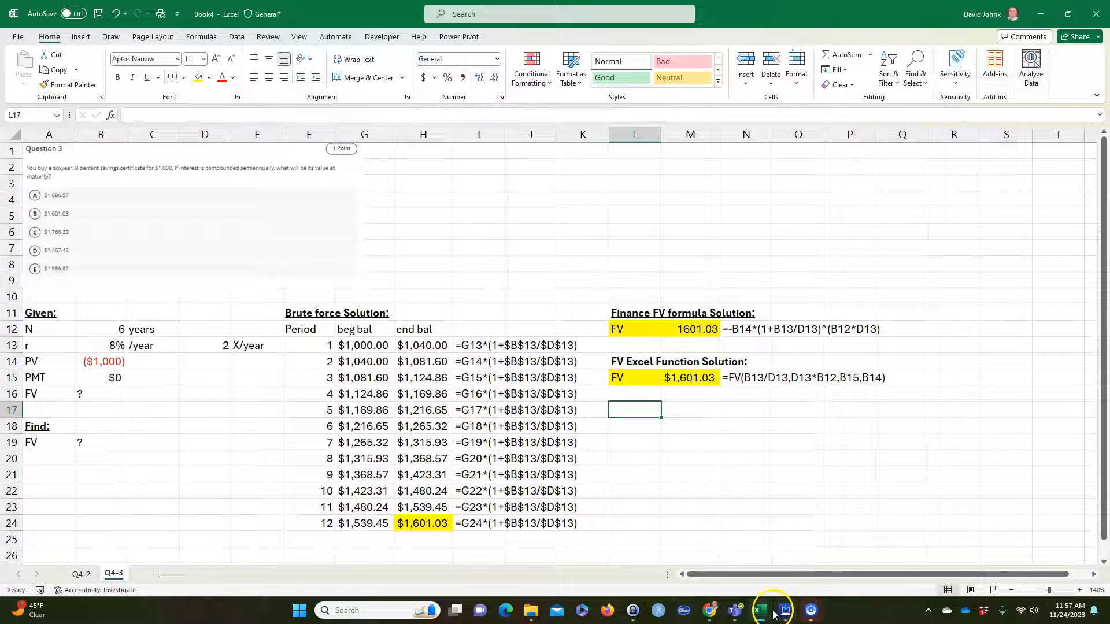
mouse_move(763, 617)
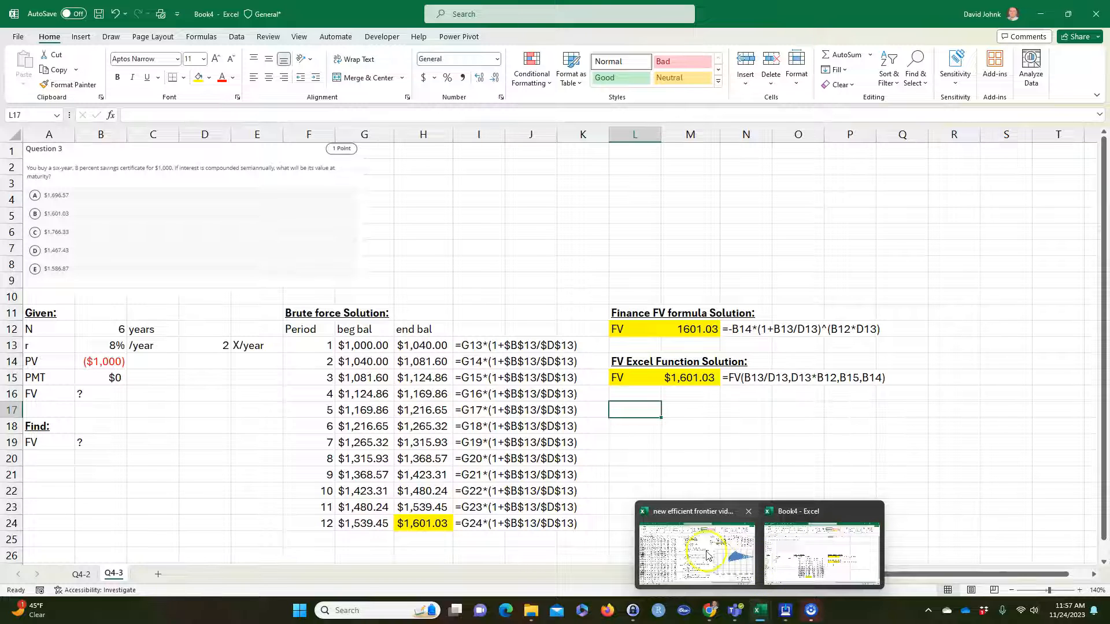
left_click(710, 612)
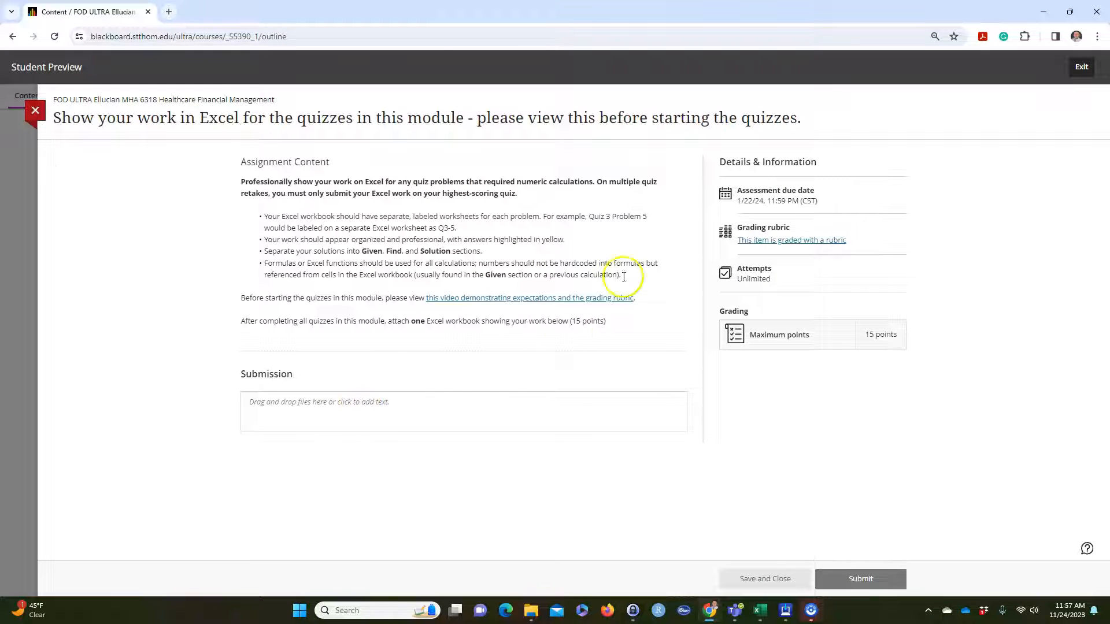
Check how to attach a file to the submission without choosing one, and close the assignment
left_click(330, 413)
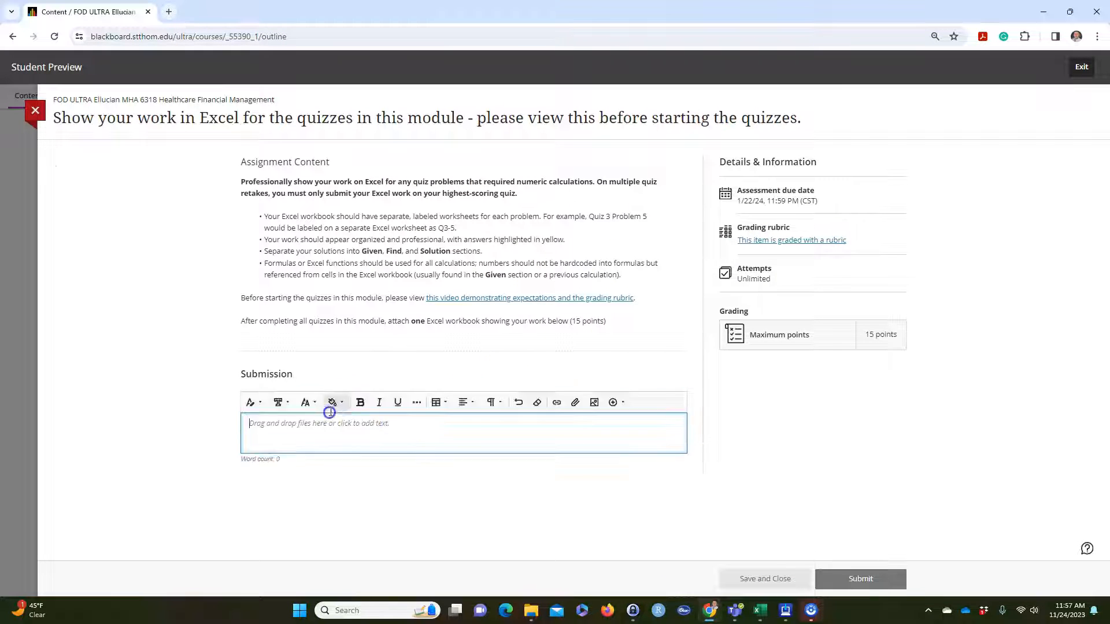
left_click(576, 405)
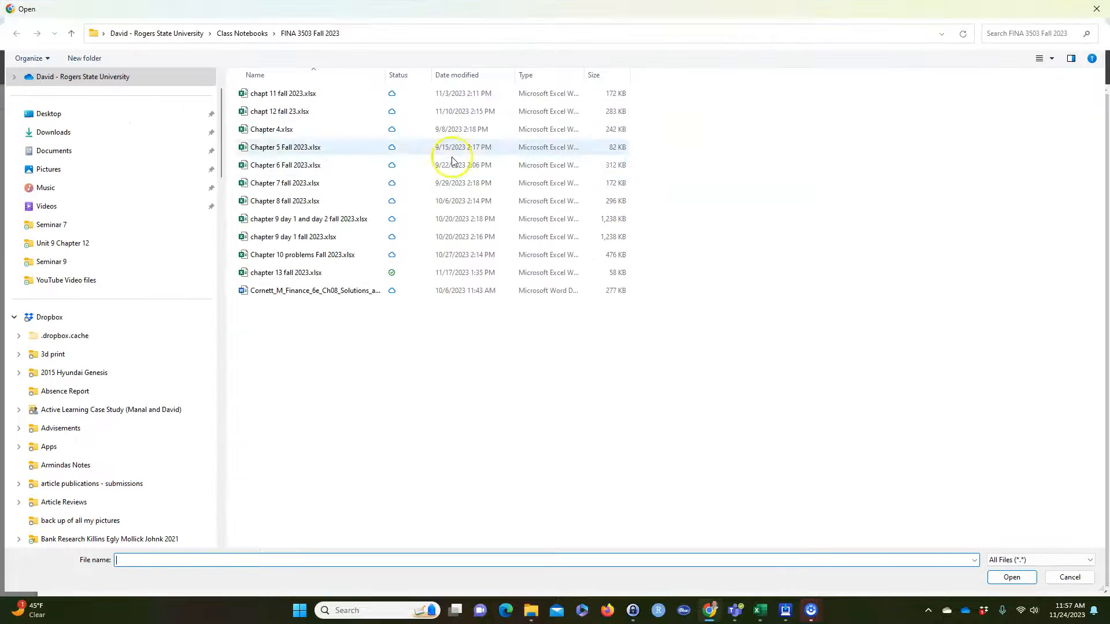
left_click(1097, 8)
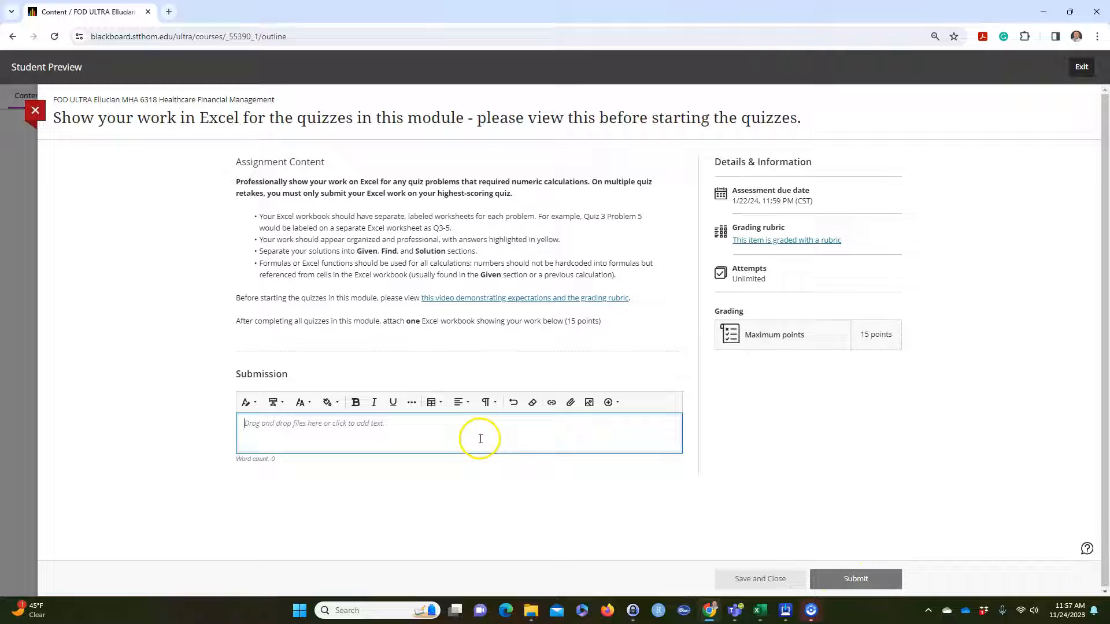
left_click(34, 113)
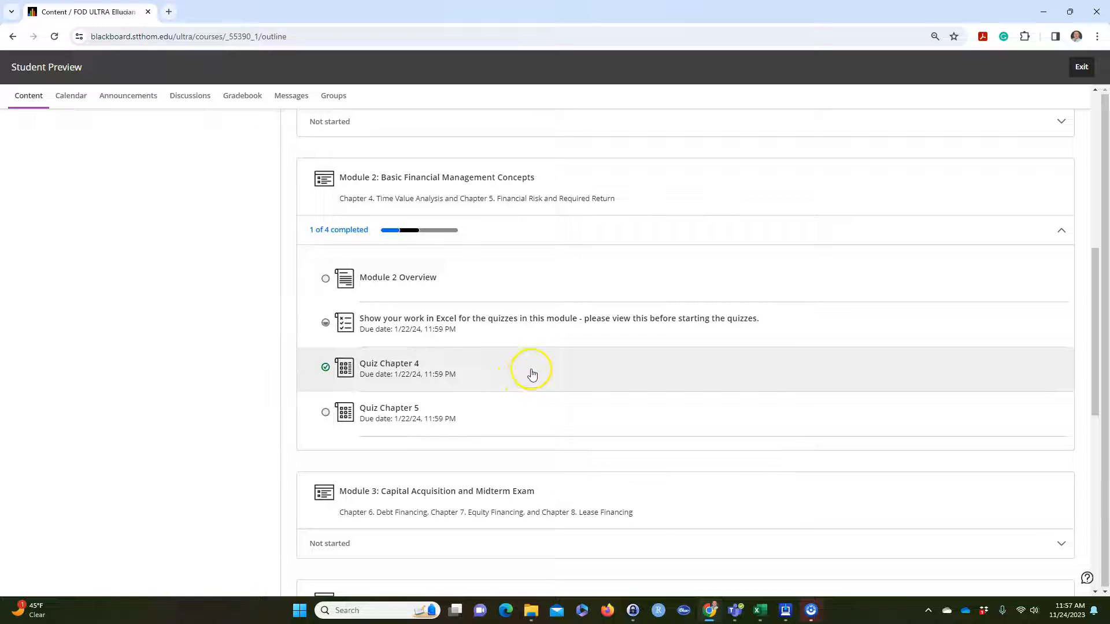
Look over the course content outline, including the Module 2 items and the surrounding modules
scroll(528, 372, "down", 1)
scroll(527, 372, "up", 3)
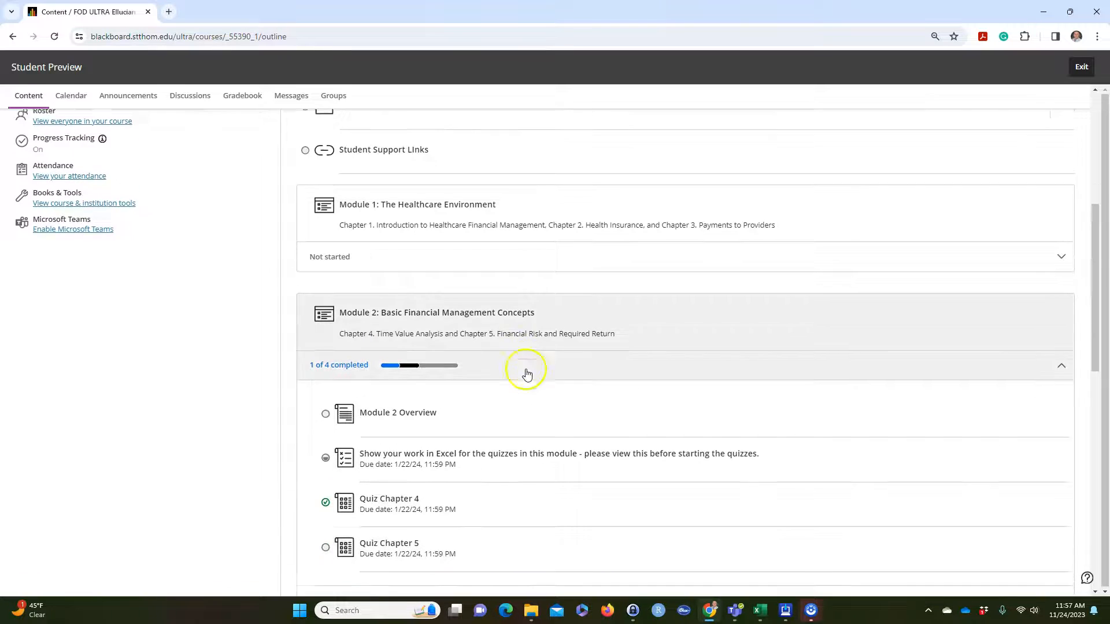
scroll(526, 373, "down", 6)
scroll(523, 352, "up", 2)
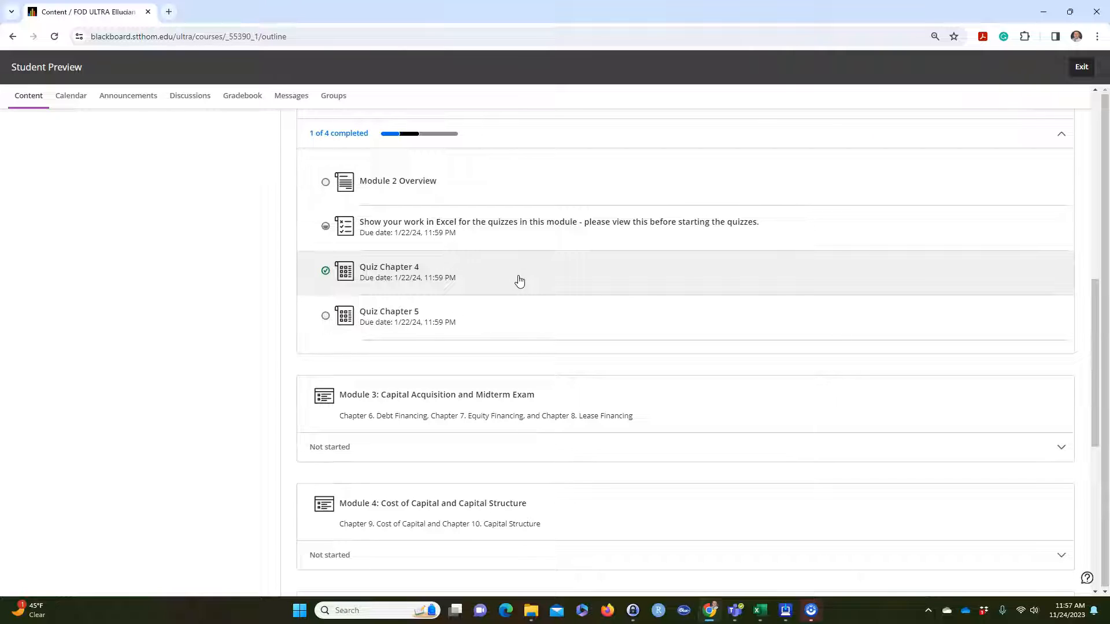
scroll(524, 264, "down", 2)
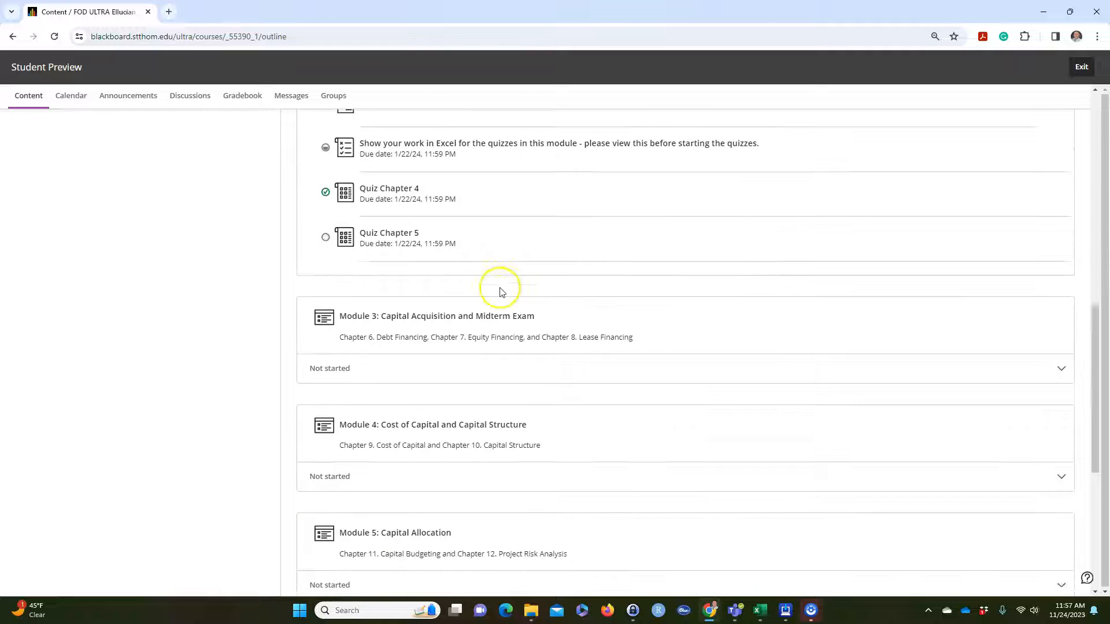
scroll(523, 275, "up", 3)
scroll(527, 274, "up", 10)
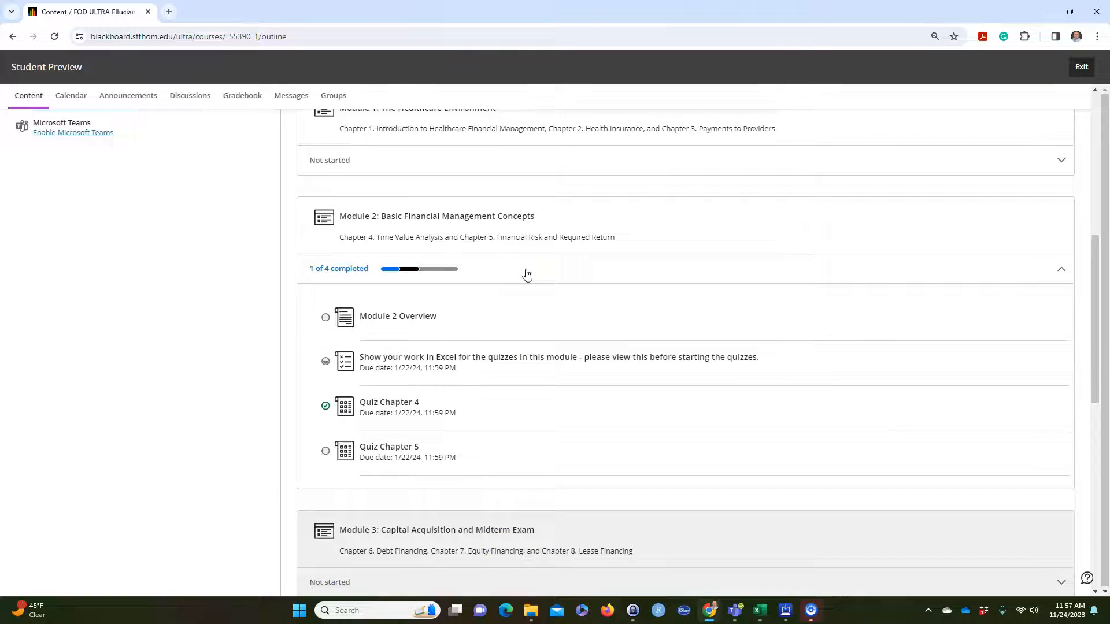
scroll(527, 274, "down", 4)
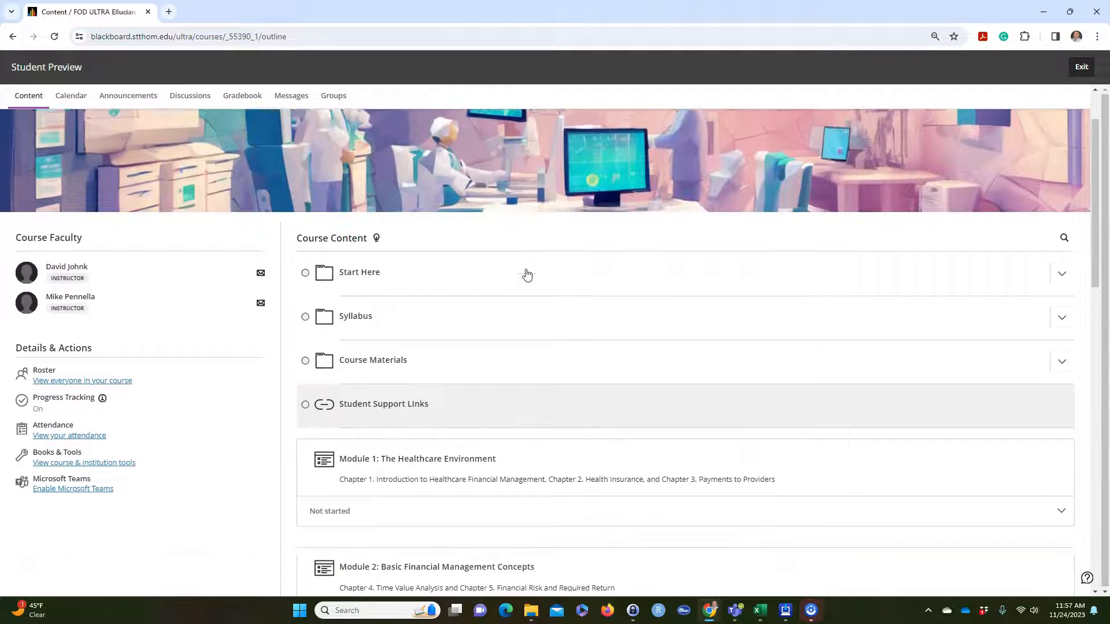
scroll(527, 275, "up", 1)
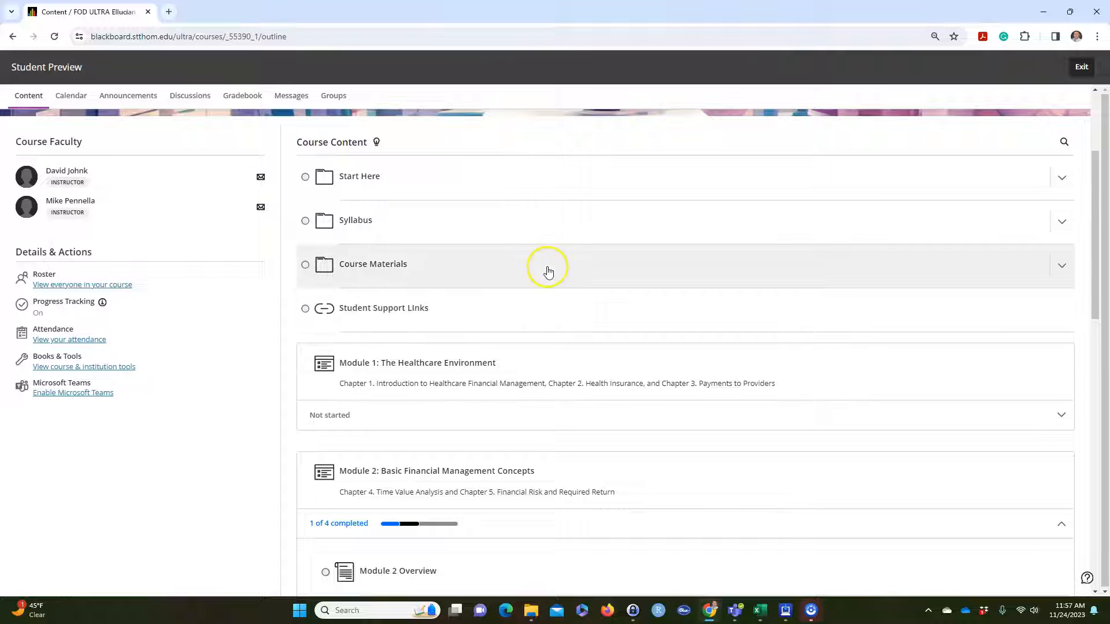
Examine the course outline around Module 2, collapsing the module and expanding it again to show its overview, assignment and quizzes
scroll(520, 351, "down", 2)
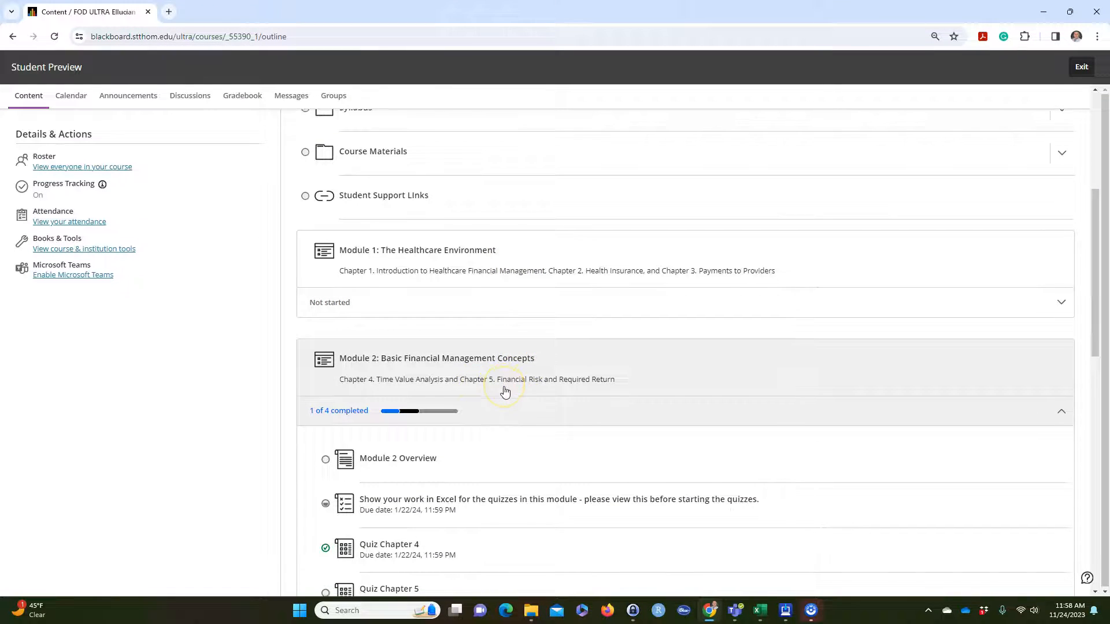
scroll(505, 391, "down", 1)
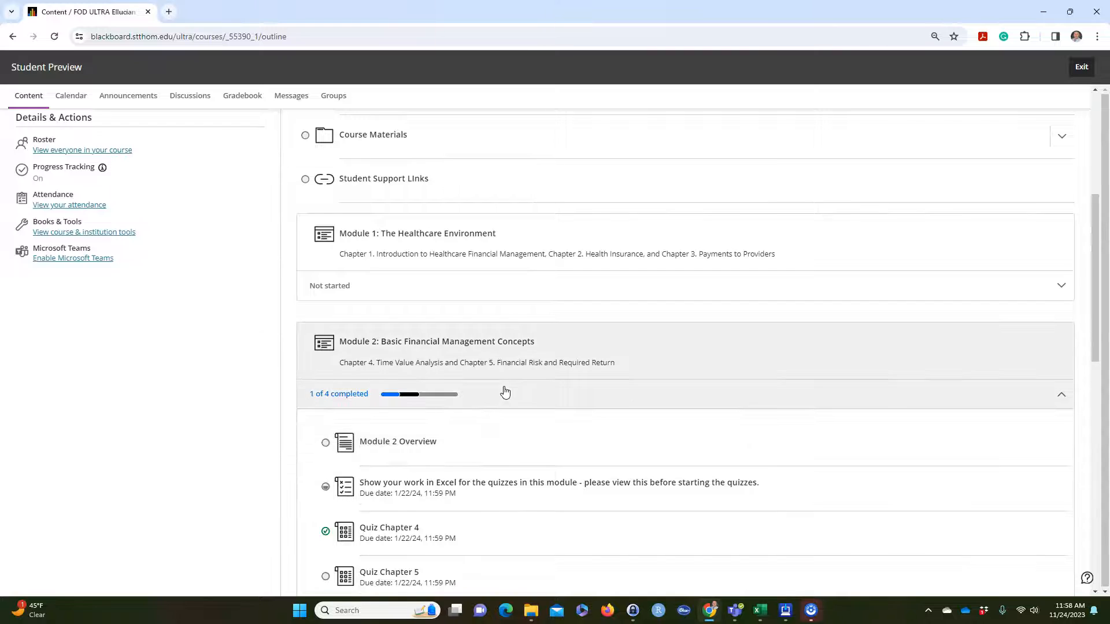
scroll(505, 392, "up", 5)
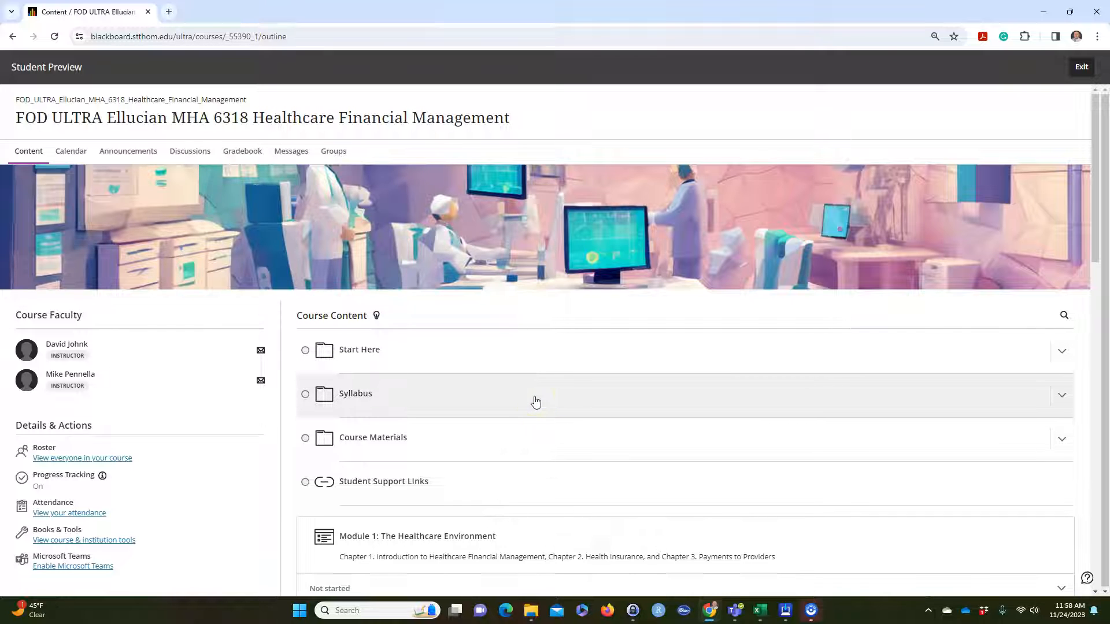
scroll(536, 402, "down", 3)
left_click(622, 452)
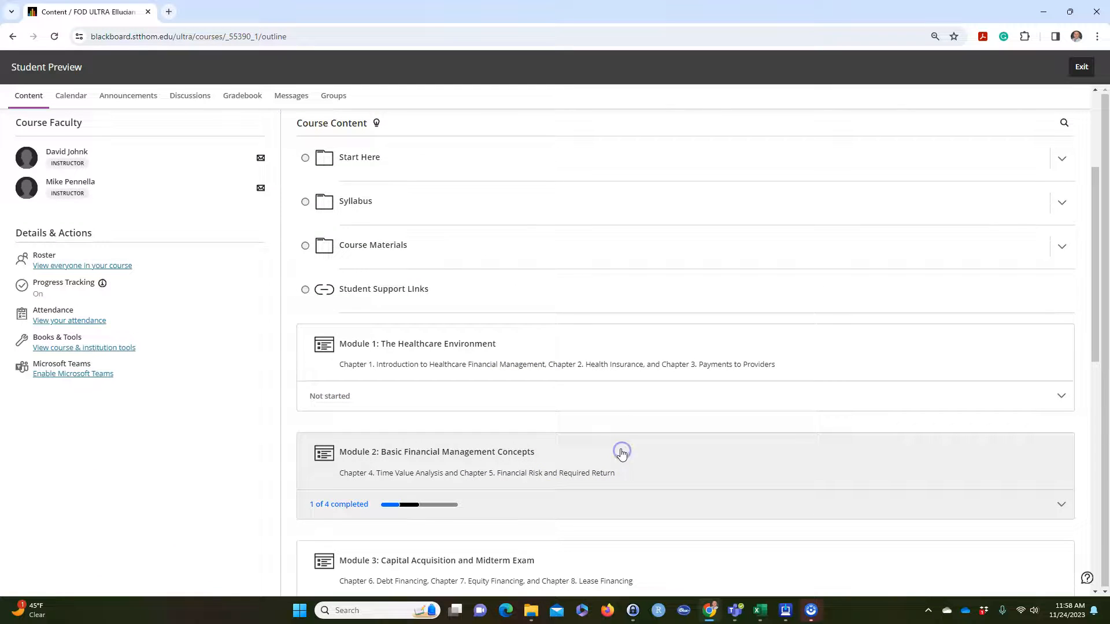
scroll(622, 452, "down", 2)
left_click(603, 363)
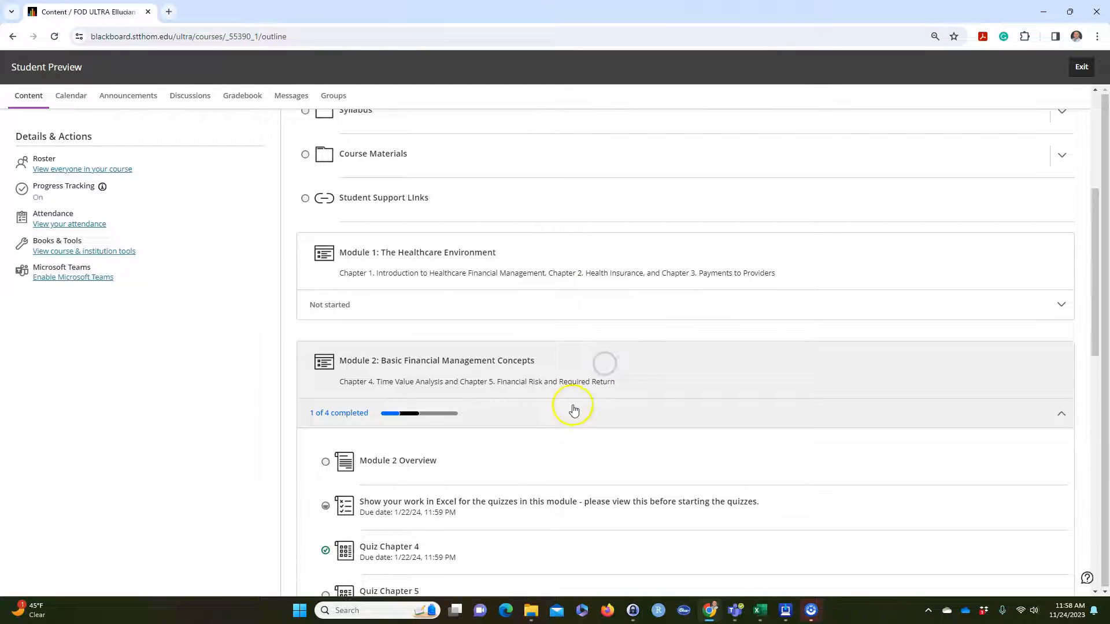
scroll(575, 375, "down", 8)
scroll(528, 281, "up", 3)
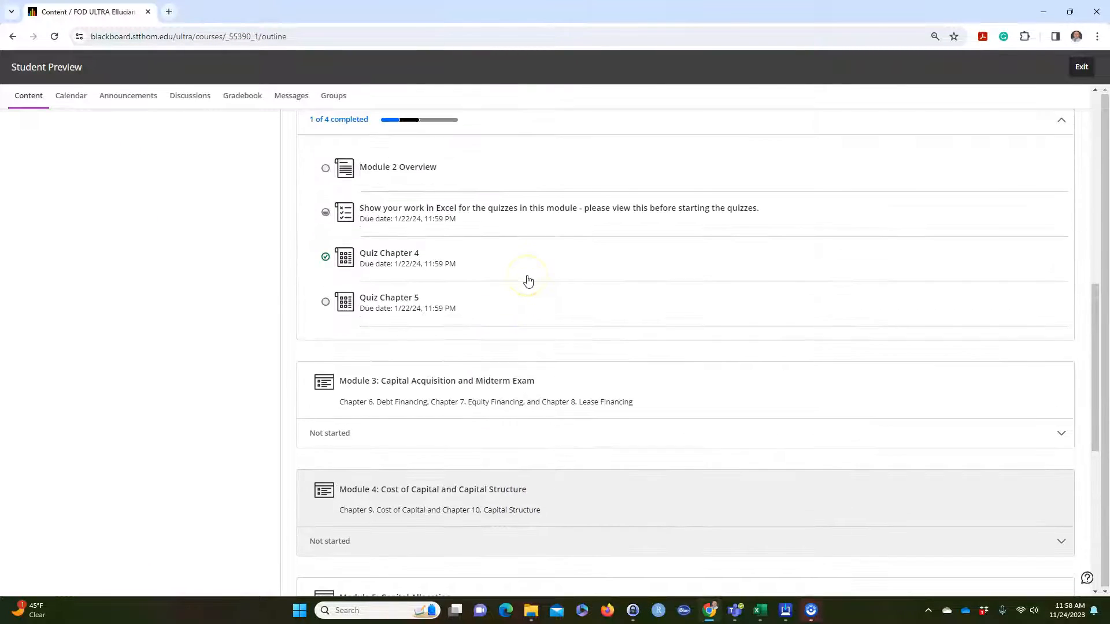
Open the Module 2 Overview document and close it to return to the course outline
scroll(529, 281, "up", 1)
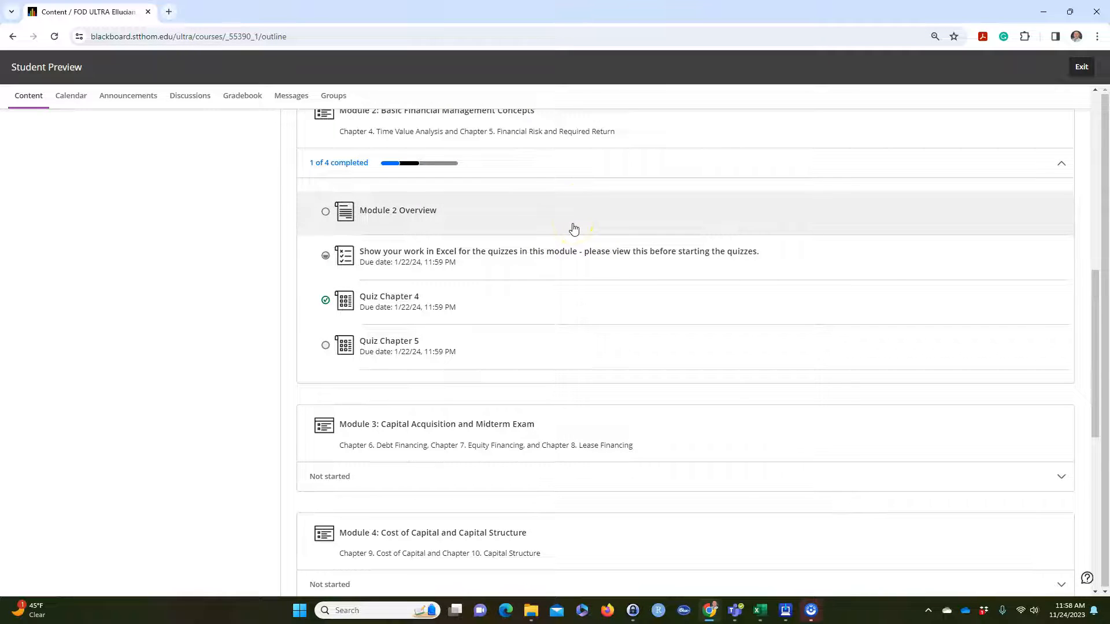
scroll(573, 229, "up", 2)
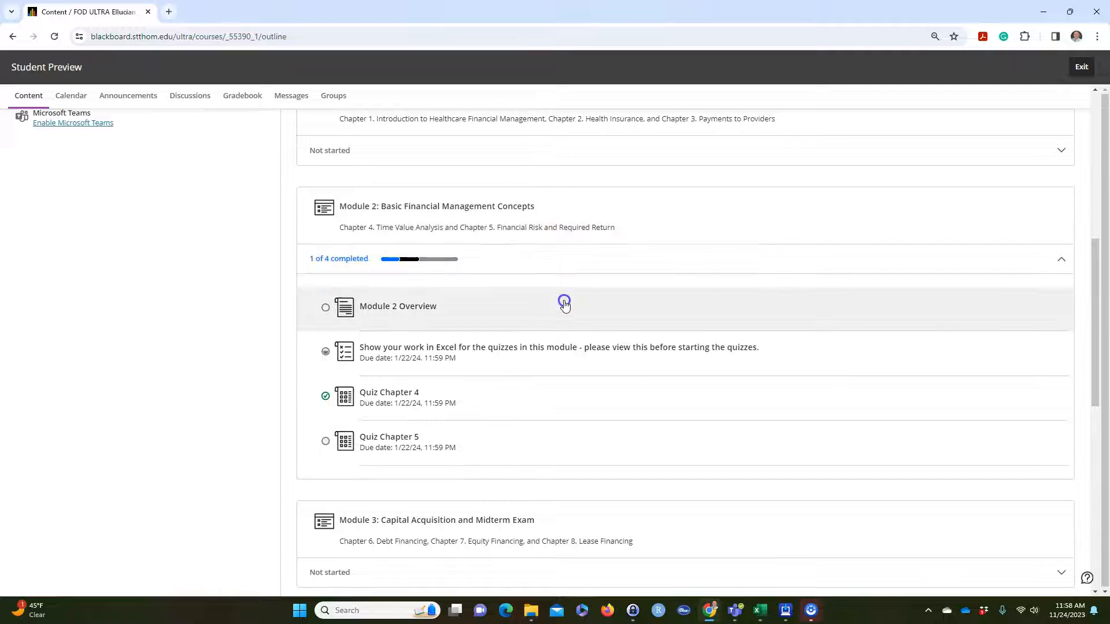
left_click(565, 307)
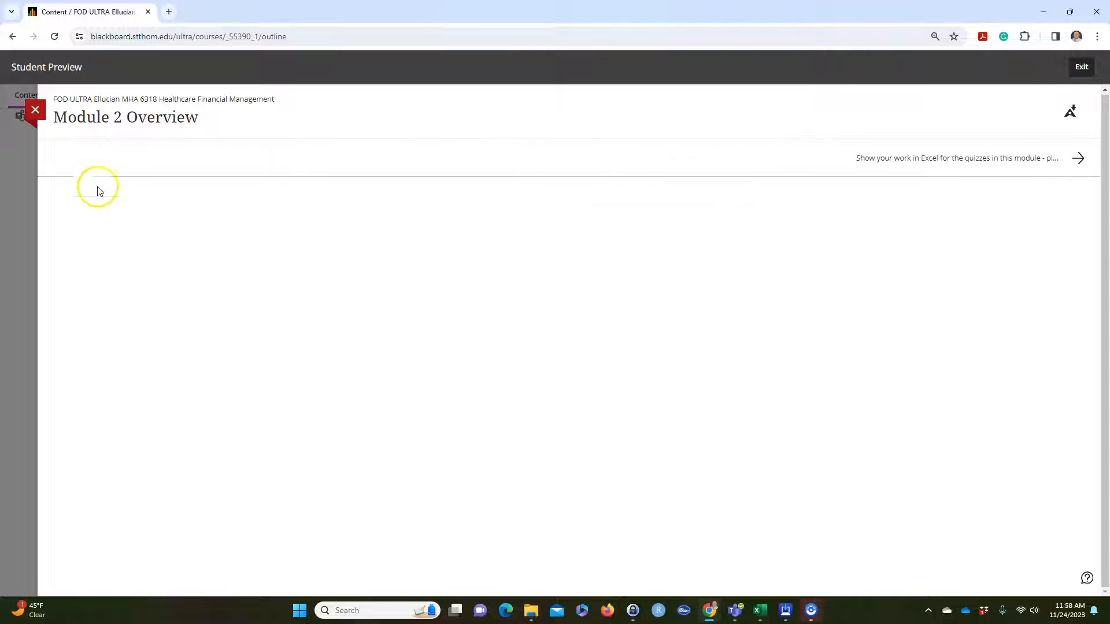
left_click(35, 110)
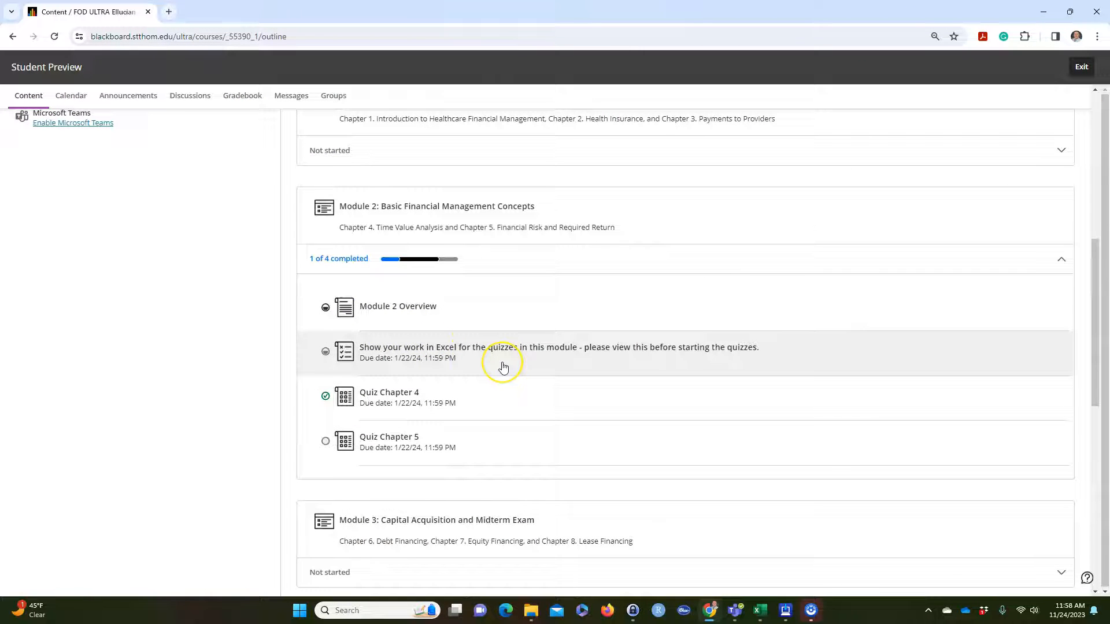
Review the course outline from the introductory folders to the Module 2 items and their completion markers, ending at Quiz Chapter 4
scroll(503, 368, "up", 3)
scroll(503, 368, "down", 4)
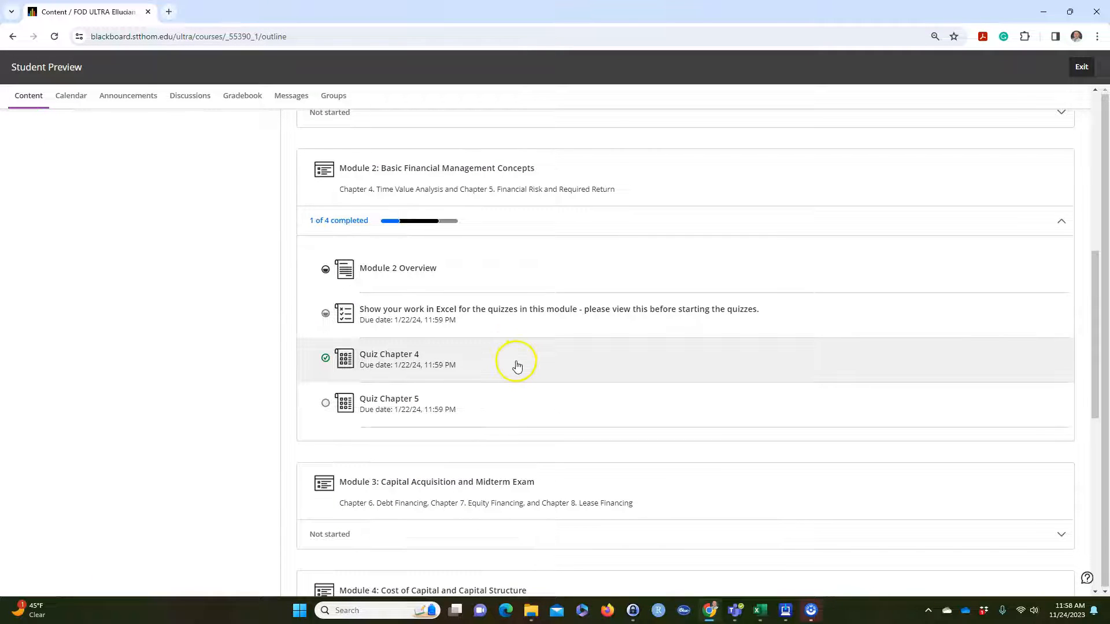
scroll(520, 363, "up", 8)
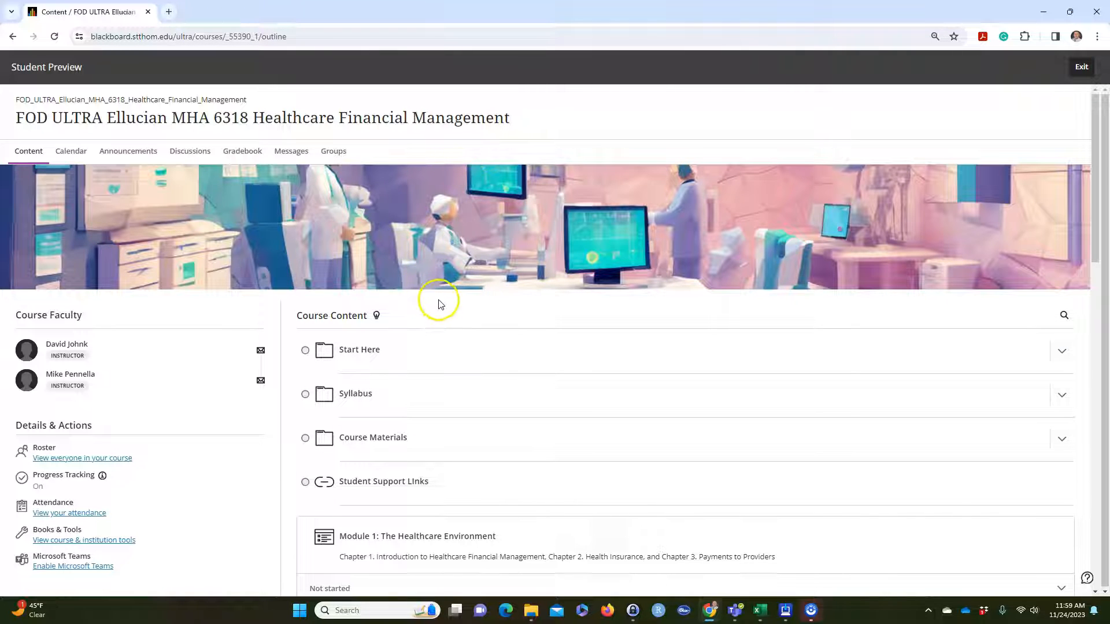
scroll(446, 311, "down", 2)
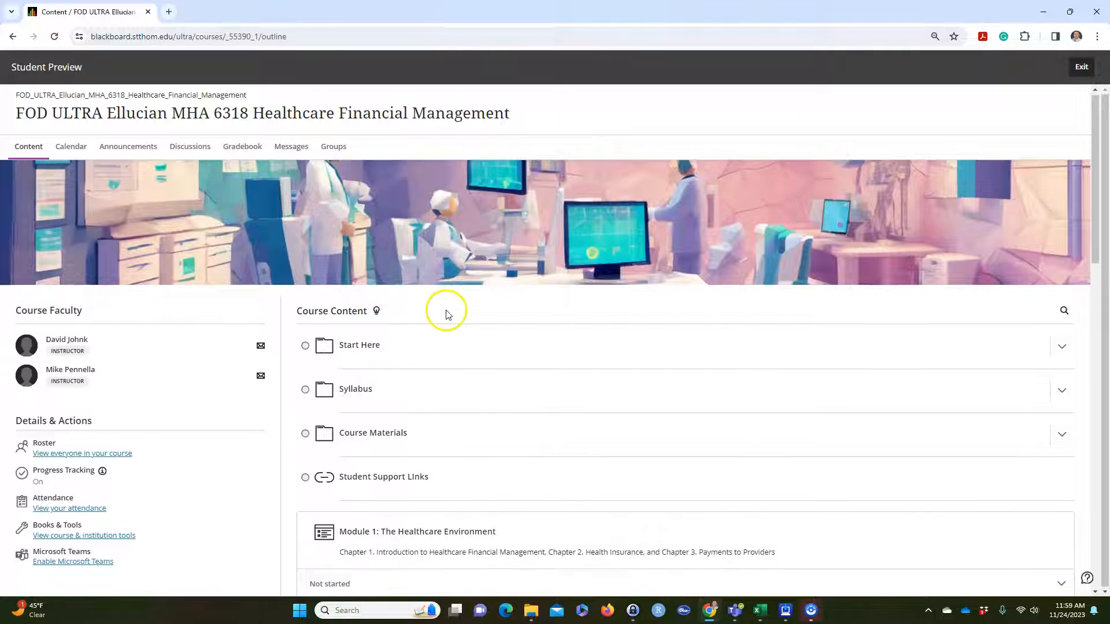
scroll(447, 314, "up", 2)
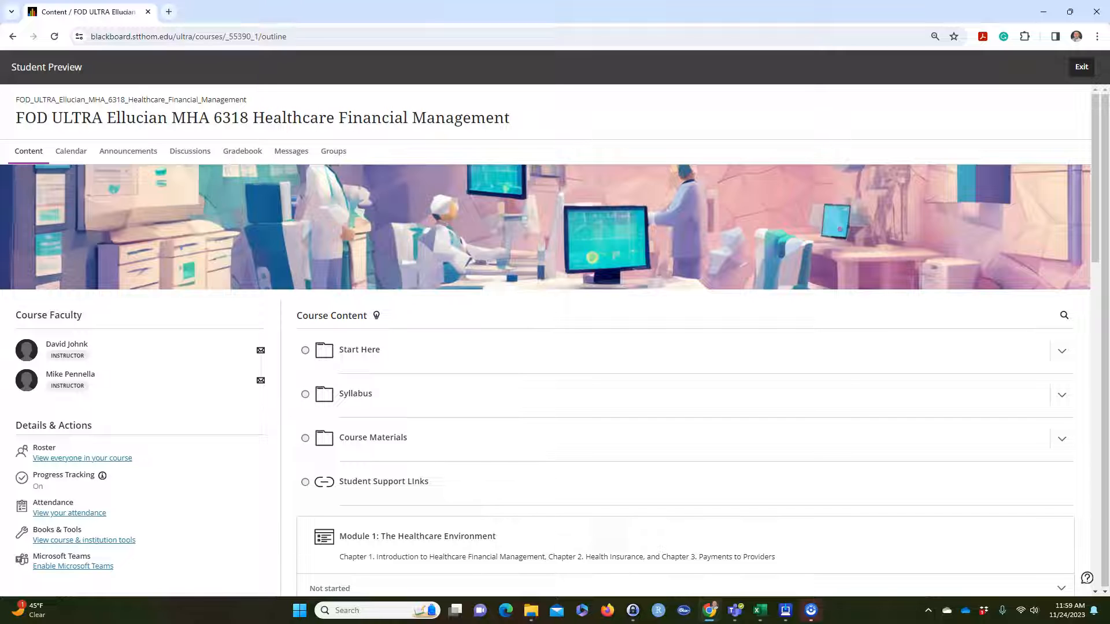
scroll(454, 443, "down", 7)
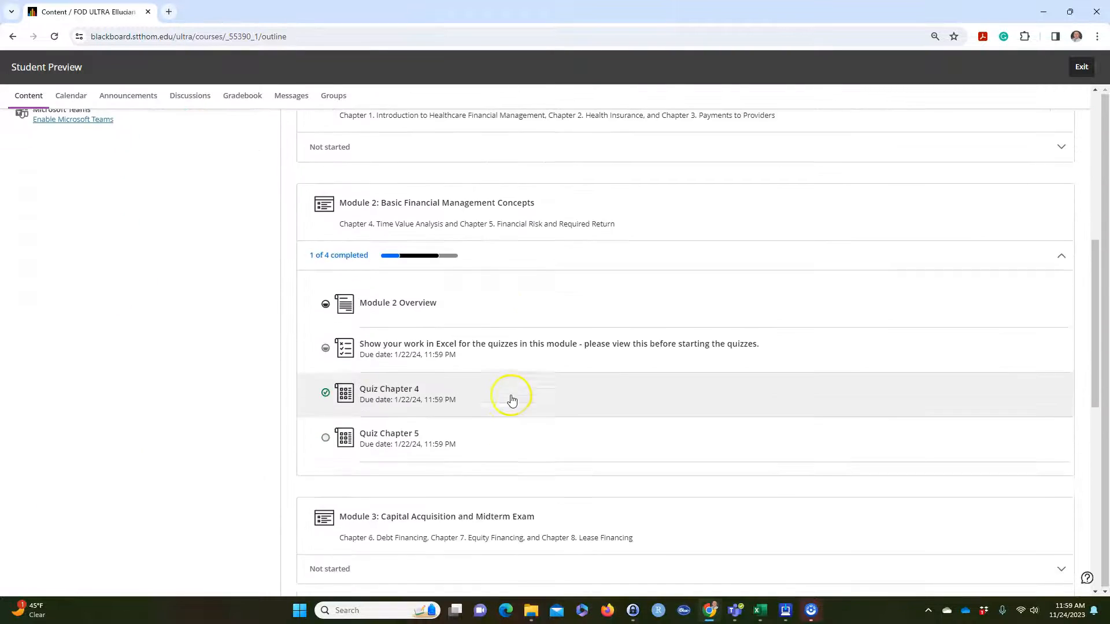
scroll(511, 400, "down", 2)
scroll(503, 404, "up", 1)
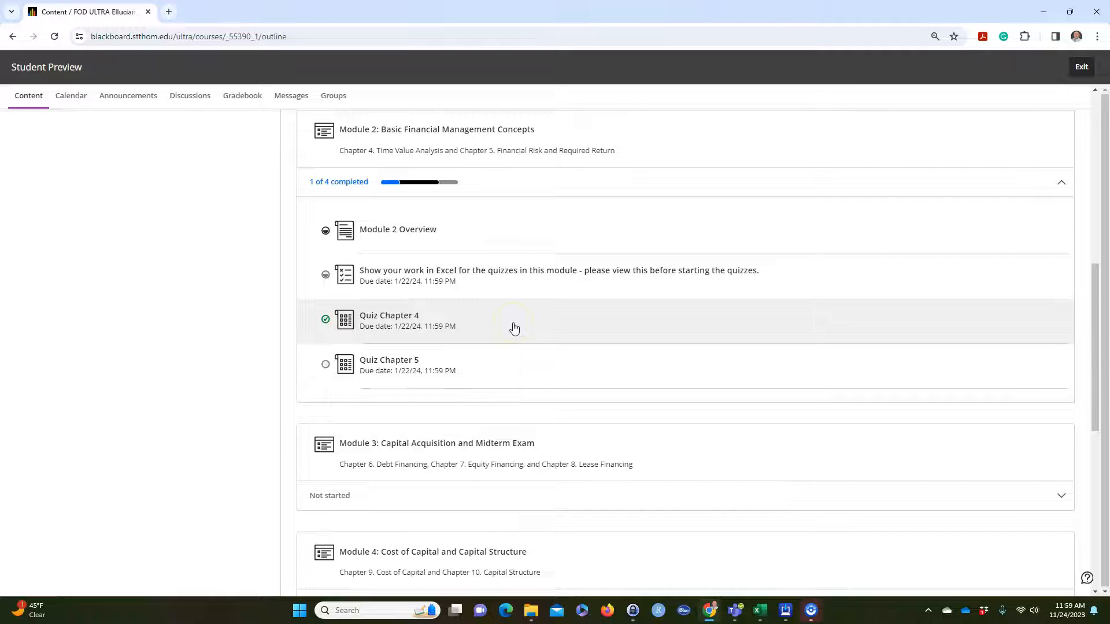
scroll(515, 328, "up", 9)
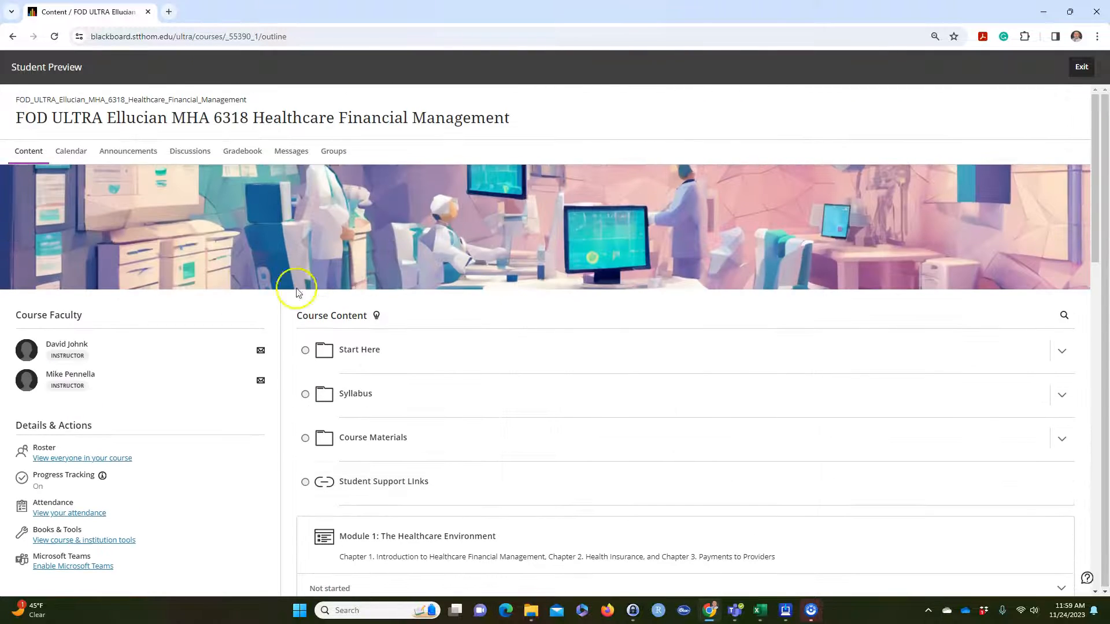
scroll(563, 426, "down", 7)
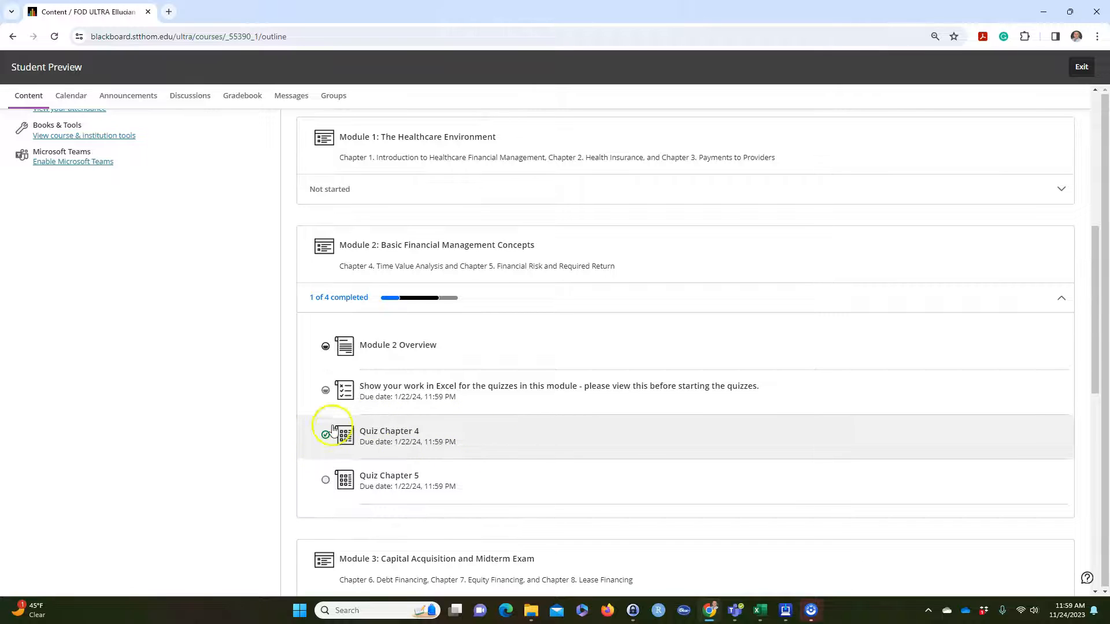
left_click(525, 437)
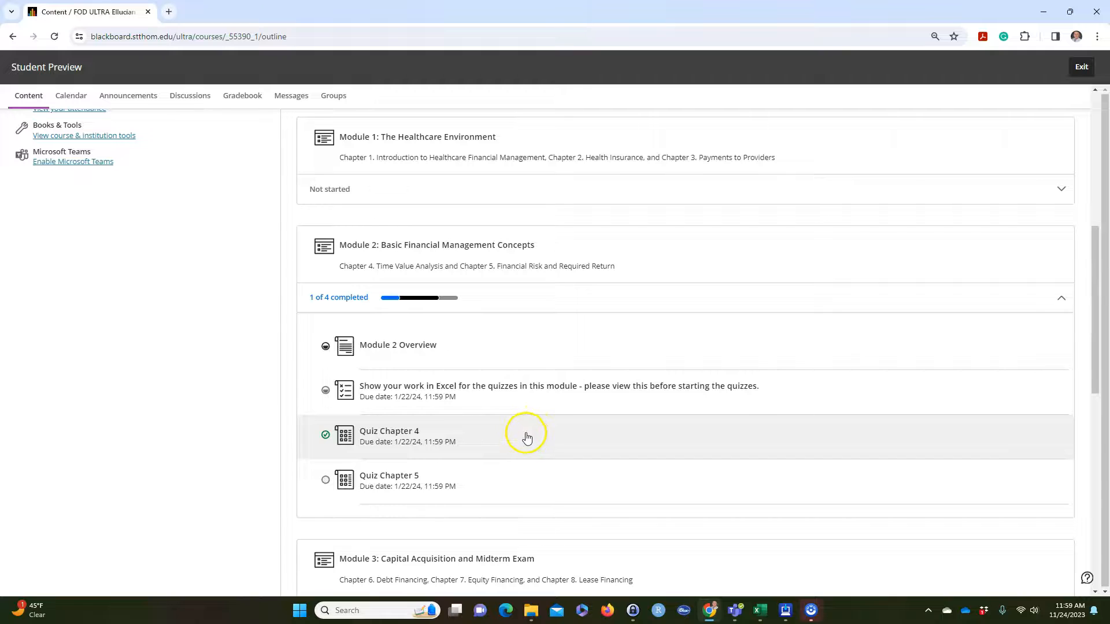